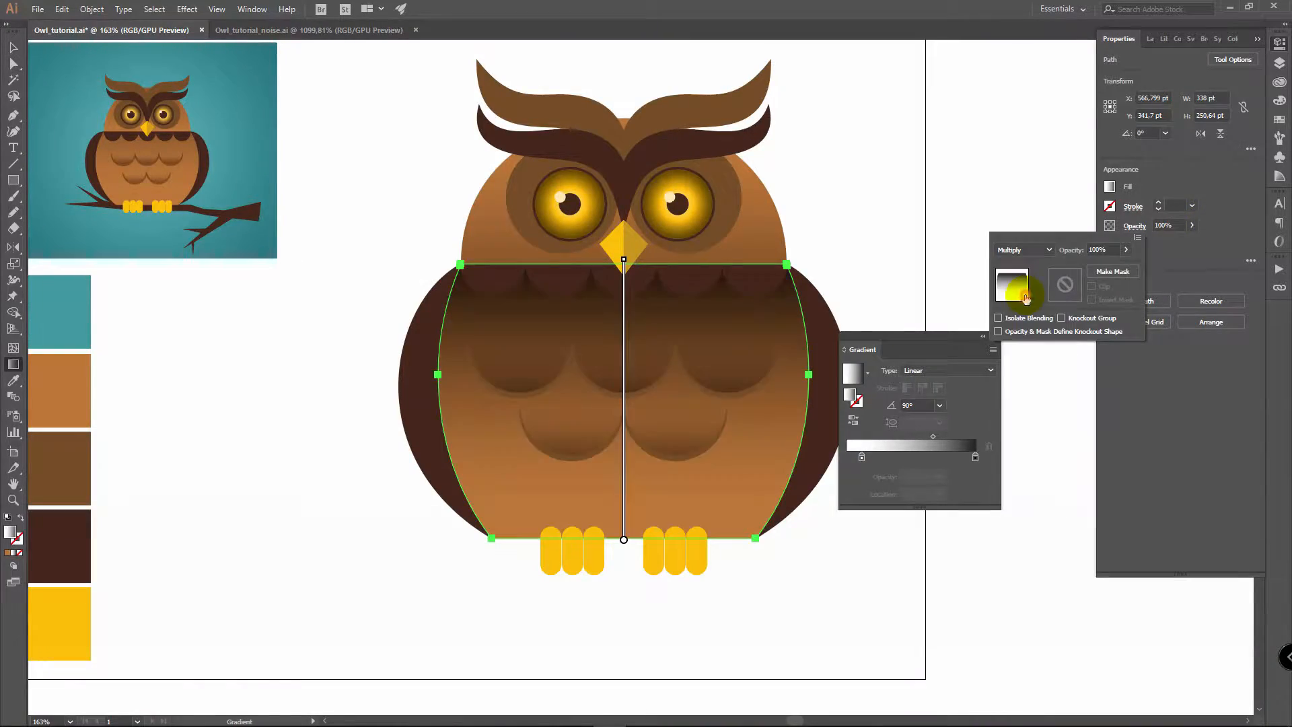
drag(1117, 269, 1106, 270)
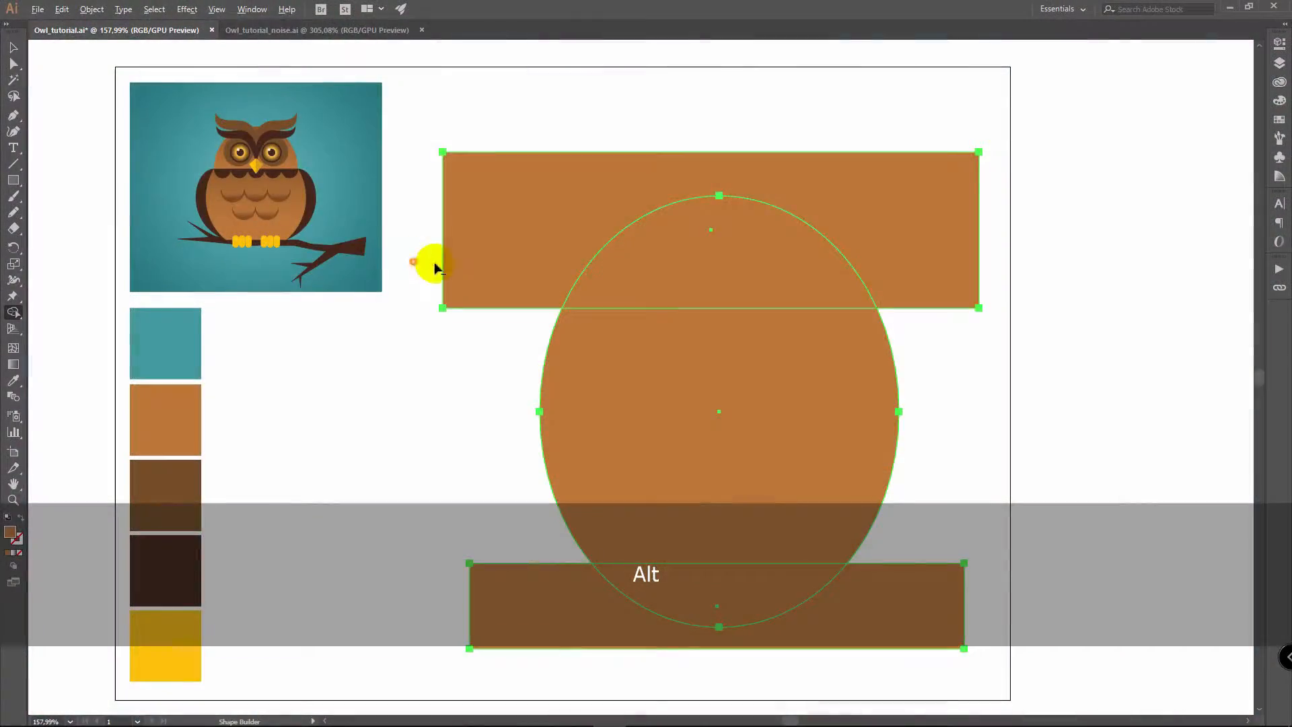
alt+click(433, 265)
alt+click(639, 606)
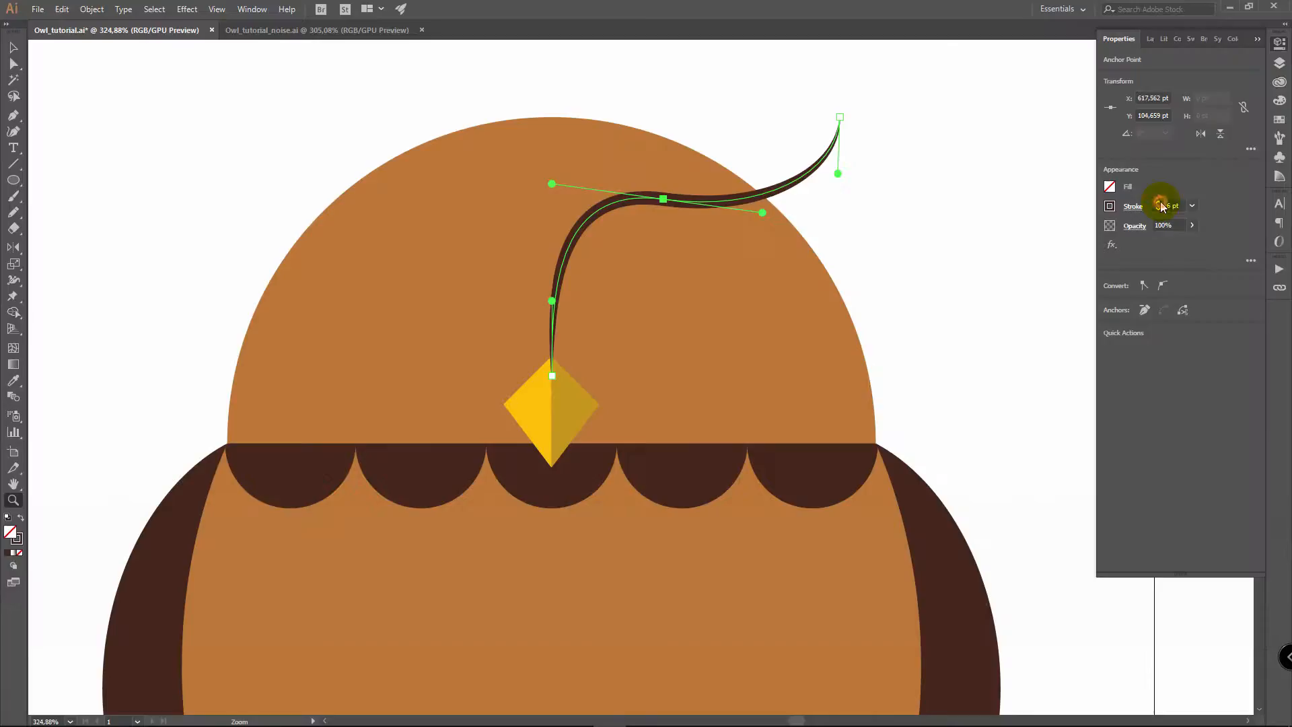
click(1156, 204)
click(1157, 204)
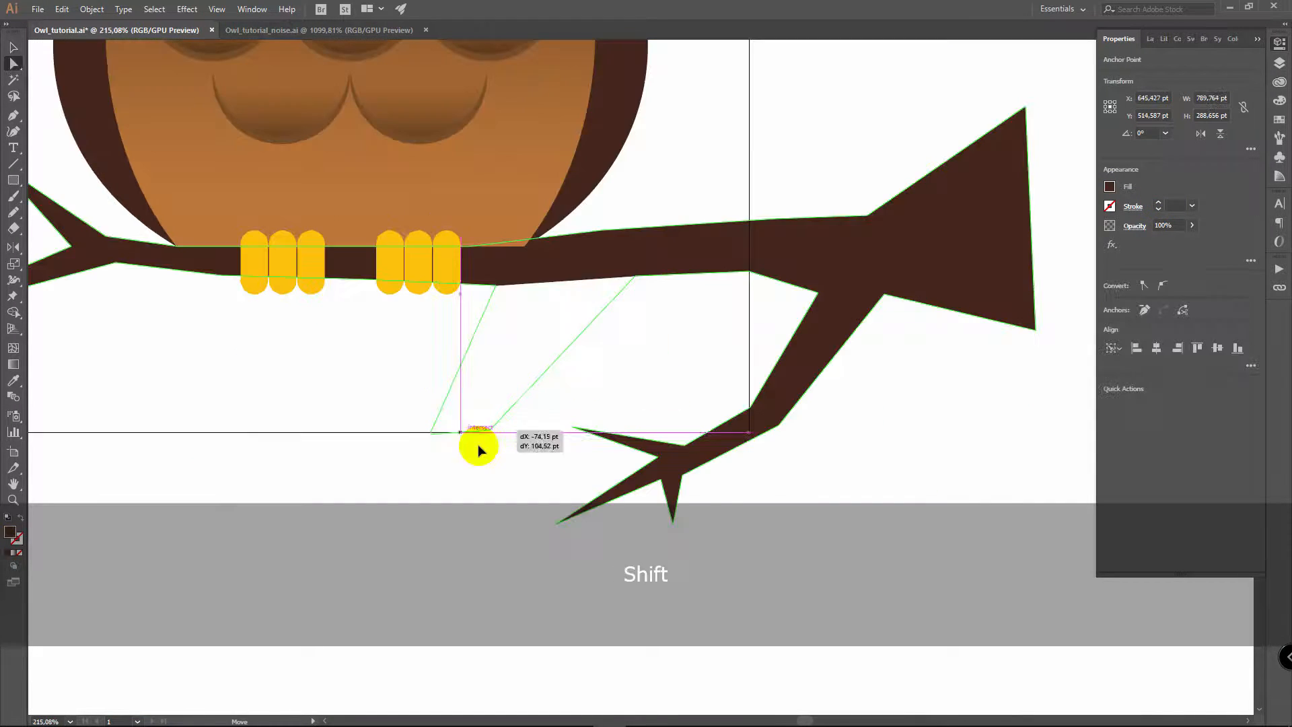
key(a)
drag(442, 439, 494, 436)
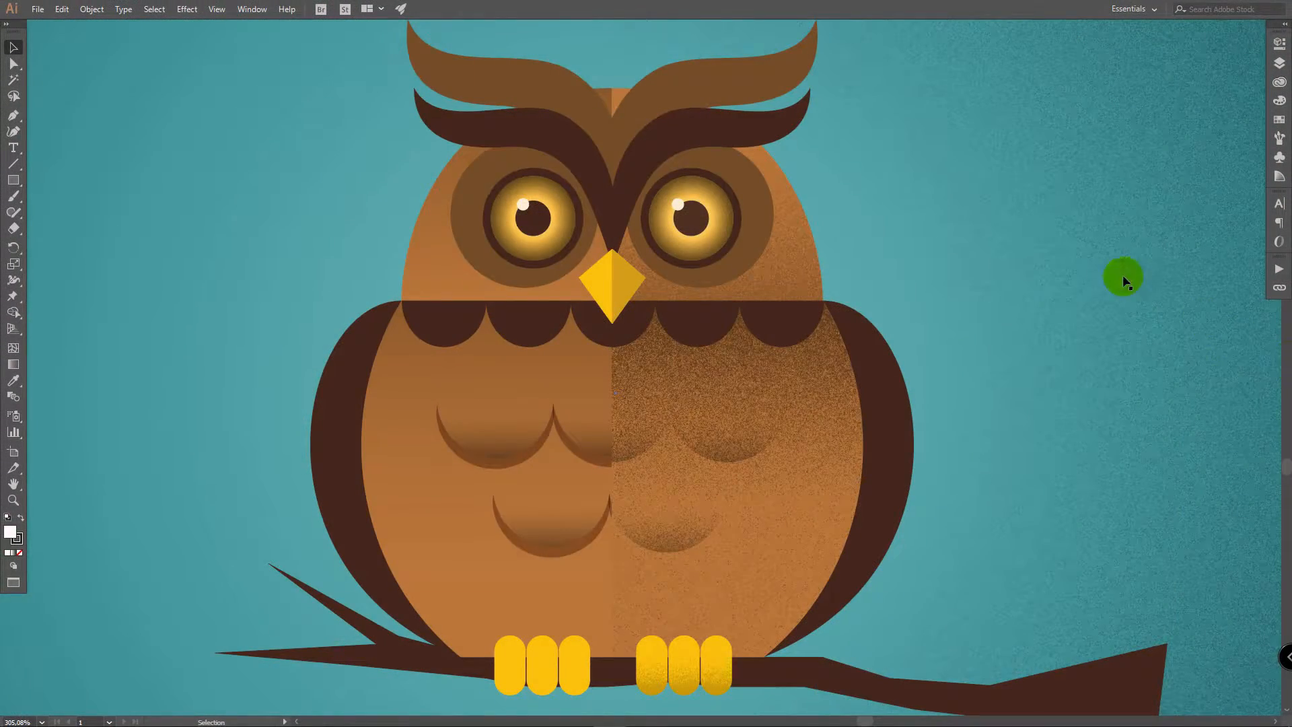
Step: Create a new A4 print document with the RGB Color mode
key(ctrl+n)
click(673, 170)
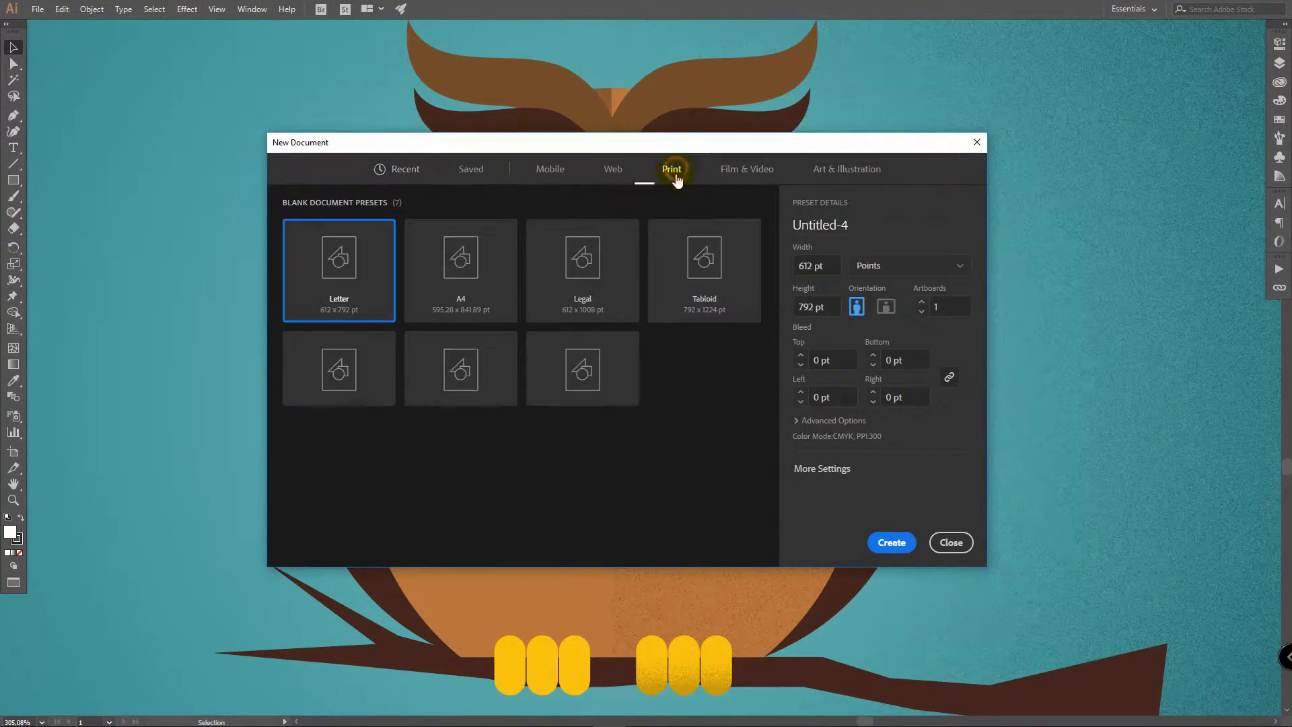
click(449, 267)
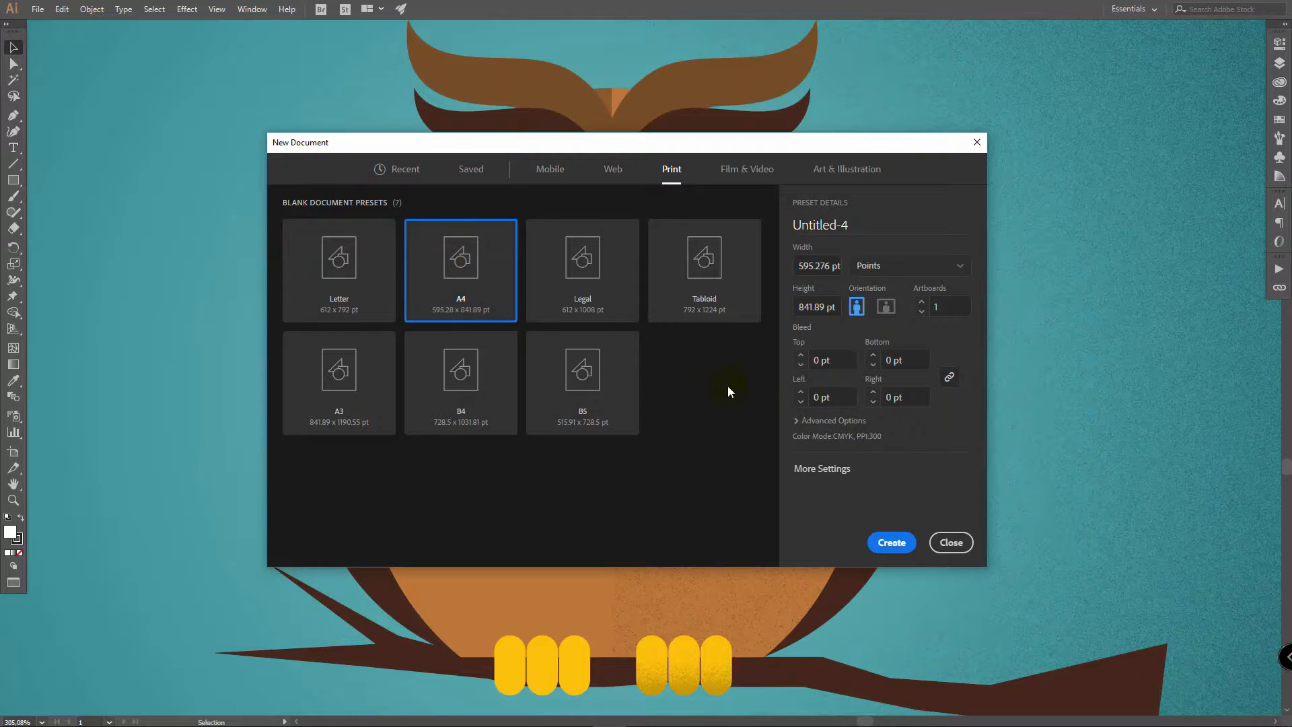
click(833, 420)
click(859, 395)
click(846, 417)
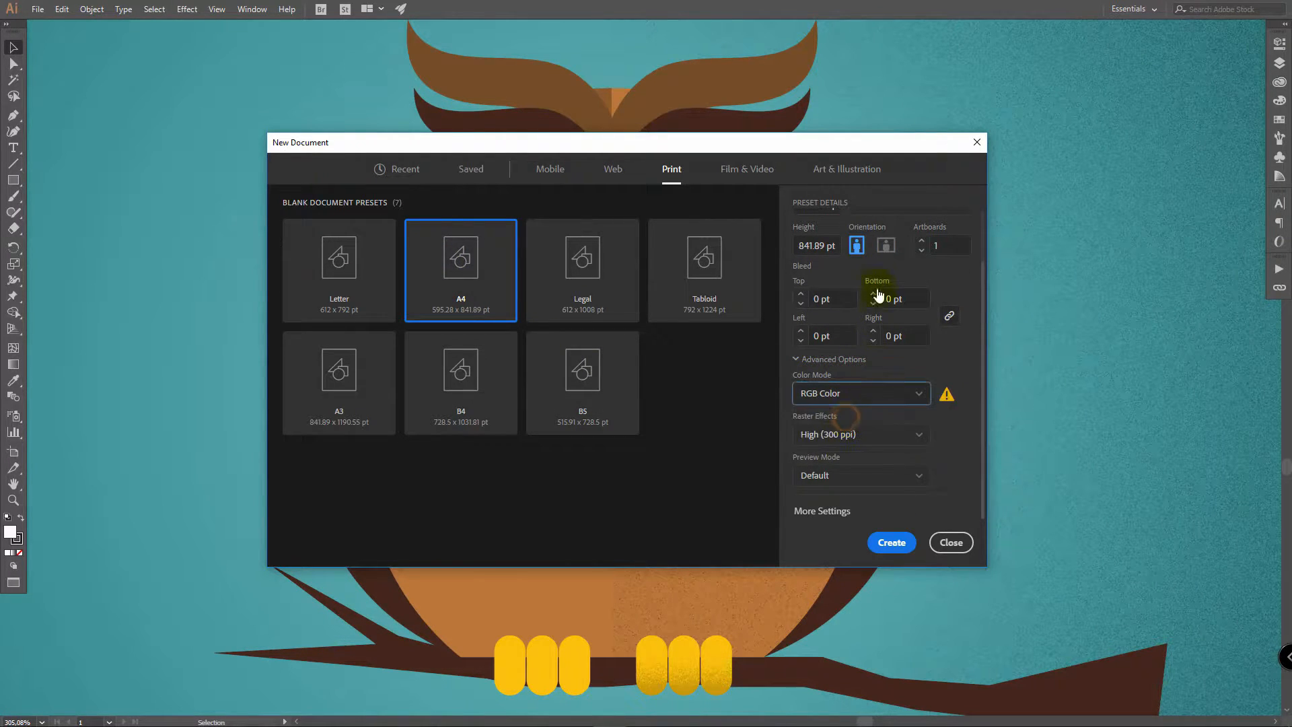
click(890, 551)
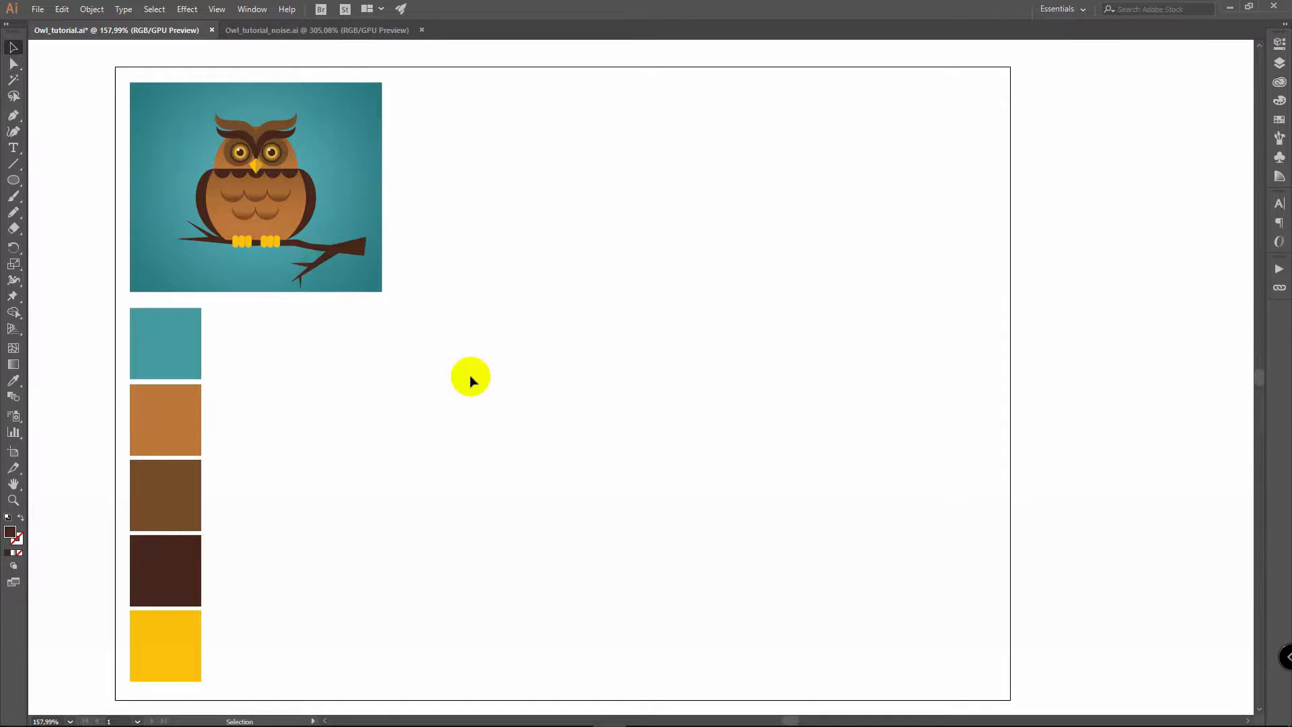
Step: Pick up the light brown swatch colour and draw an upright ellipse about 338 pt wide for the owl's body
key(i)
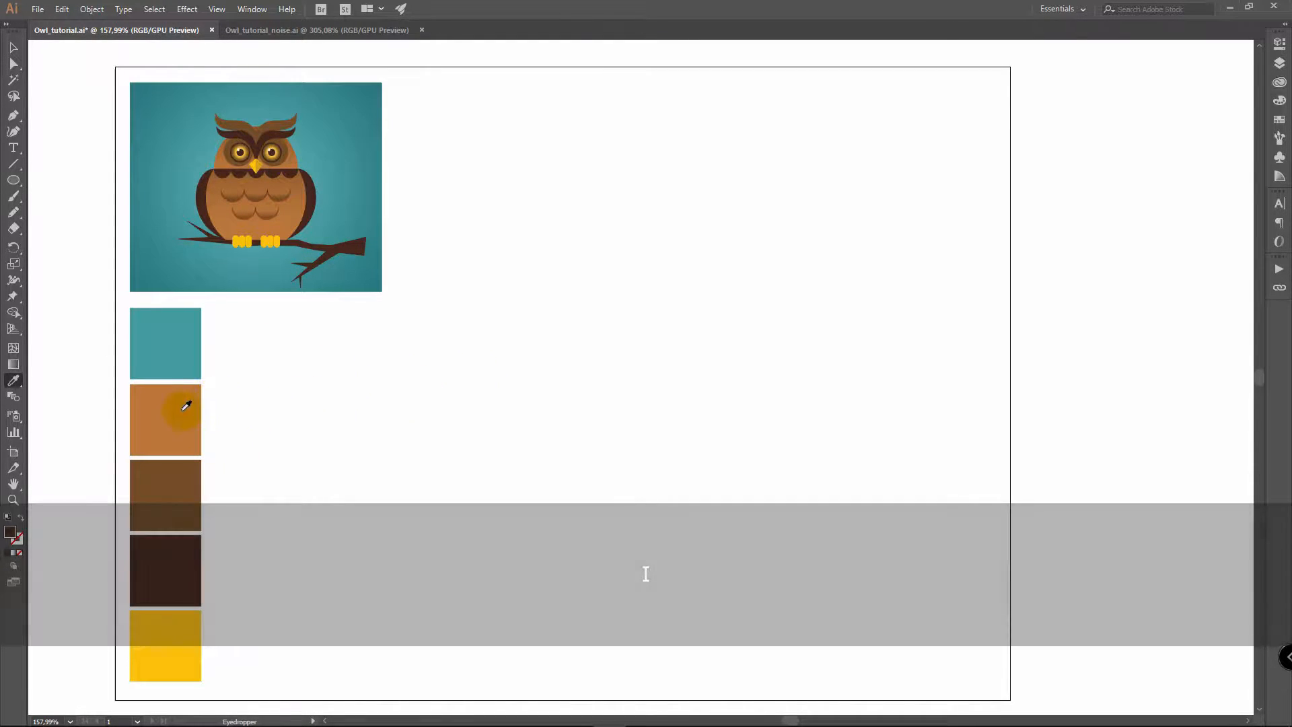
click(188, 405)
key(l)
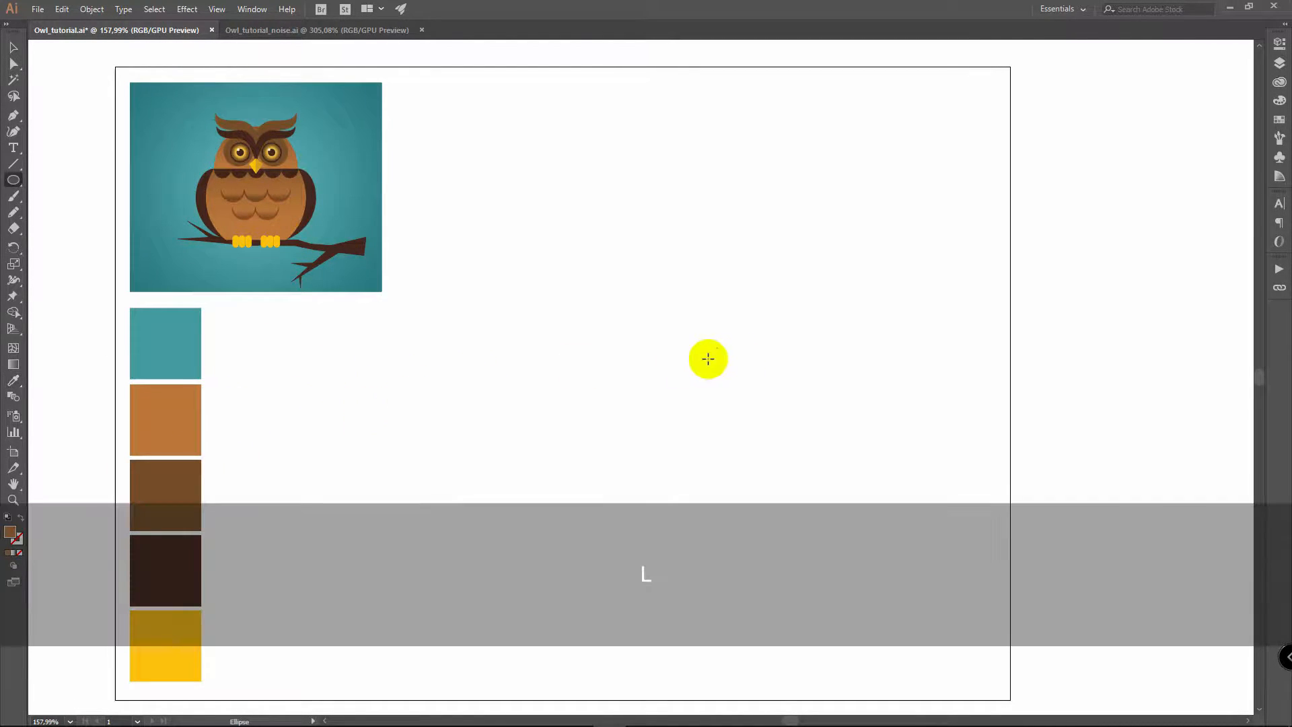
drag(540, 199, 900, 627)
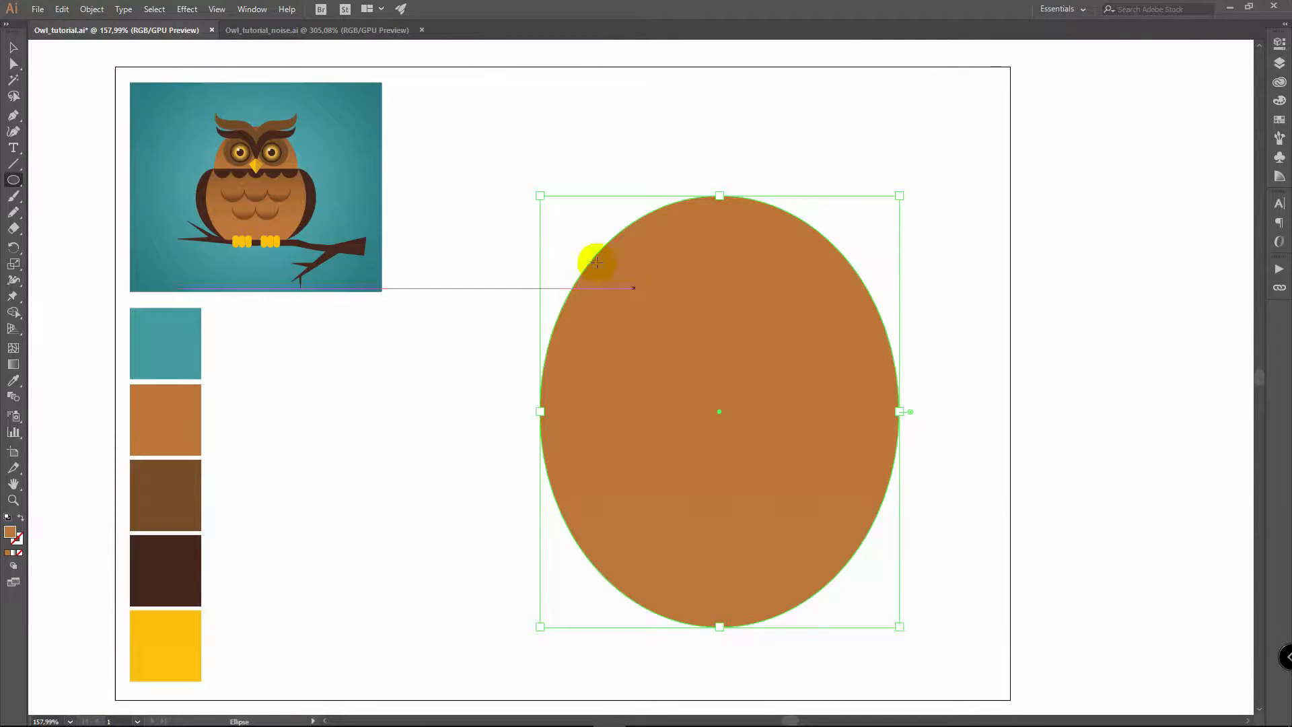
Step: Draw two wide rectangles, one covering the ellipse's upper part and one covering its lower end
key(m)
drag(442, 152, 980, 307)
drag(471, 648, 964, 562)
Step: Cut off the ellipse's top and bottom along with both rectangles using the Shape Builder tool
key(v)
drag(461, 105, 980, 614)
key(shift+m)
mouse_move(412, 259)
mouse_down()
mouse_move(548, 260)
mouse_move(899, 352)
mouse_up()
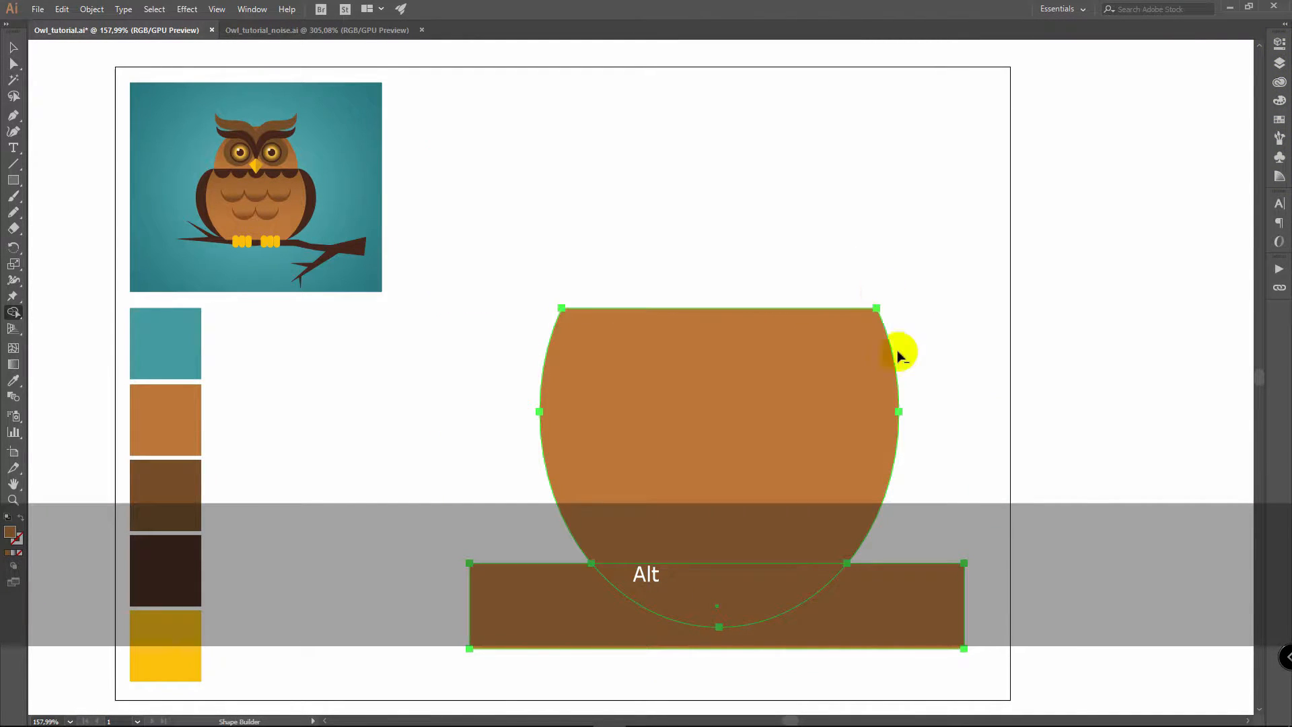
mouse_move(1041, 601)
mouse_down()
mouse_move(663, 599)
mouse_move(628, 617)
mouse_up()
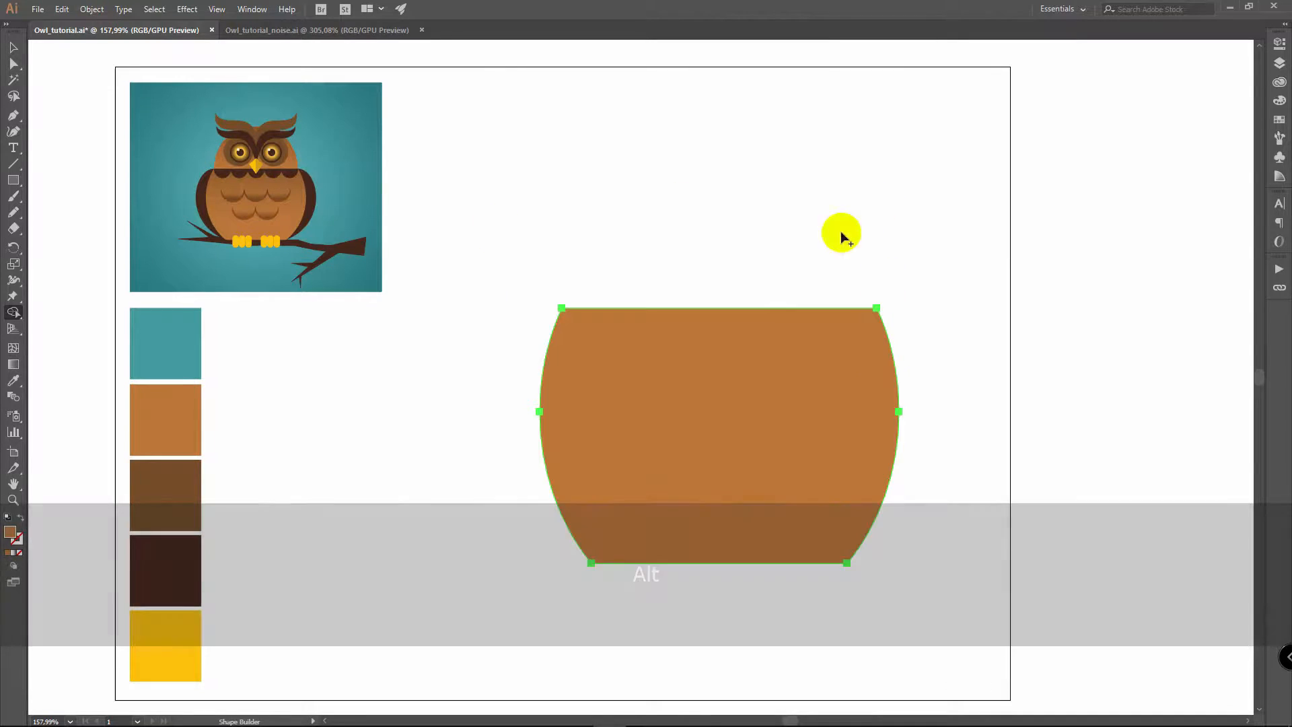
Step: Stretch the body shape slightly upward from its flat top edge and deselect it
key(v)
drag(719, 309, 719, 296)
click(372, 371)
Step: Pick up the dark brown swatch colour and draw a small circle at the body's upper-left corner
key(i)
click(164, 562)
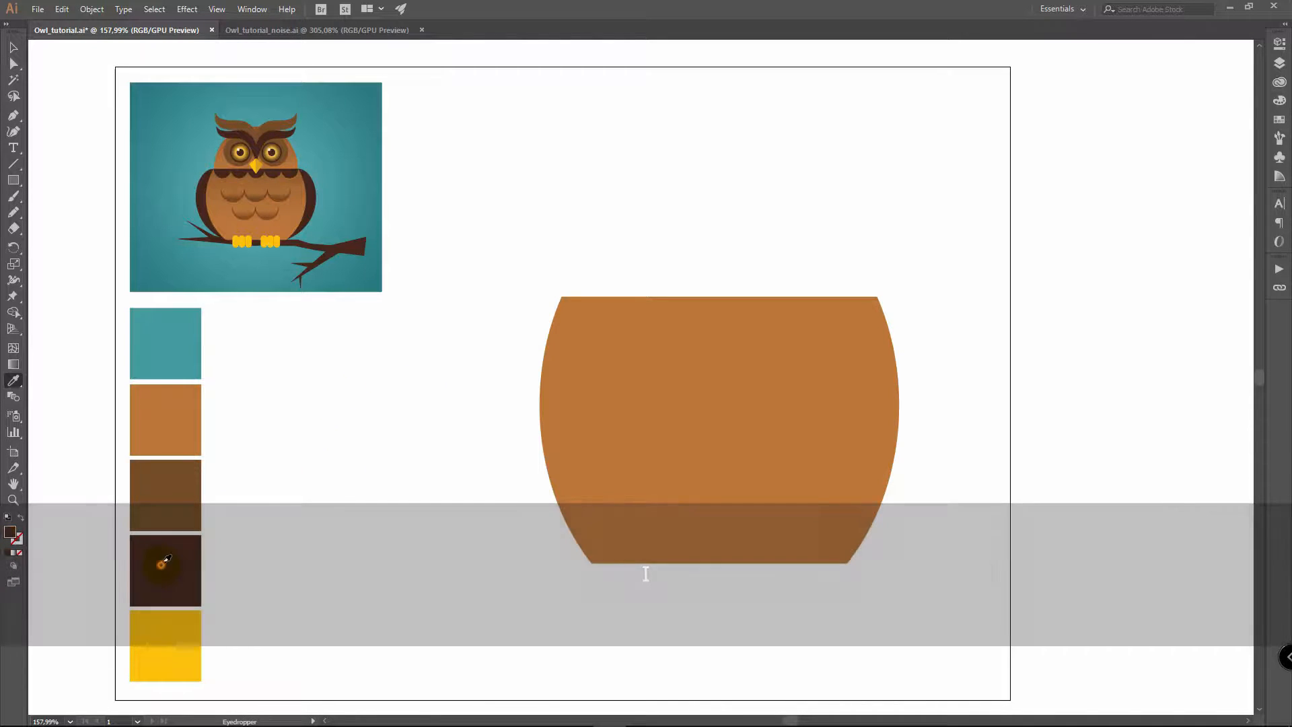
key(l)
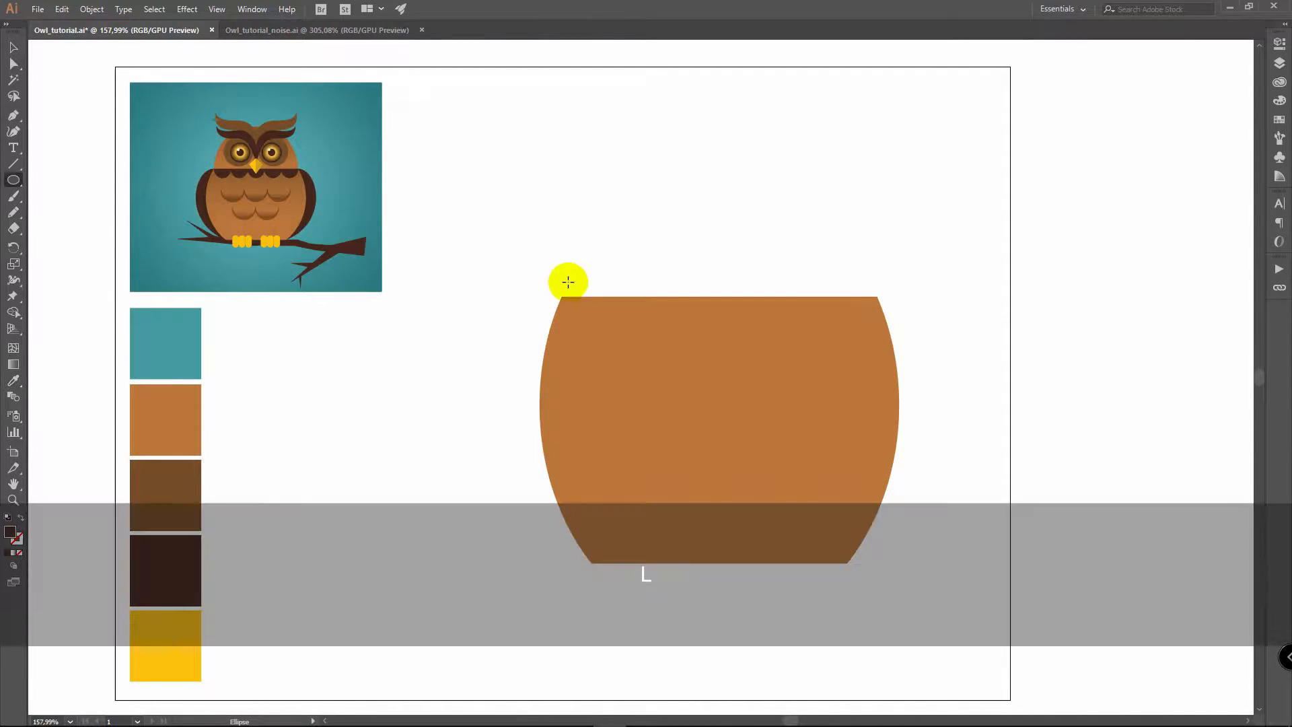
drag(562, 296, 631, 251)
Step: Move the dark circle down so that its centre sits on the body's top edge
key(ctrl+space)
drag(671, 238, 1030, 234)
key(v)
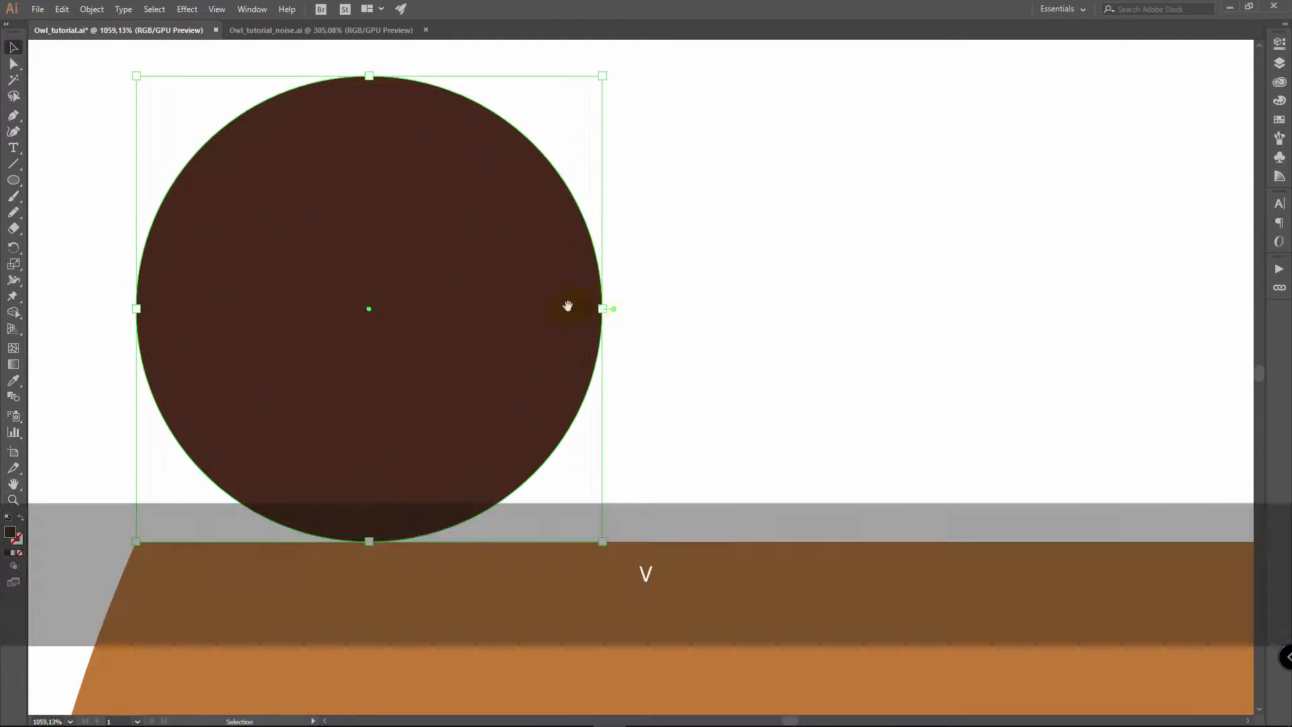
drag(583, 297, 757, 248)
drag(697, 199, 677, 344)
key(space)
drag(863, 377, 439, 185)
Step: Duplicate the dark circle side by side along the body's top edge to make a row of five
key(v)
drag(262, 171, 471, 174)
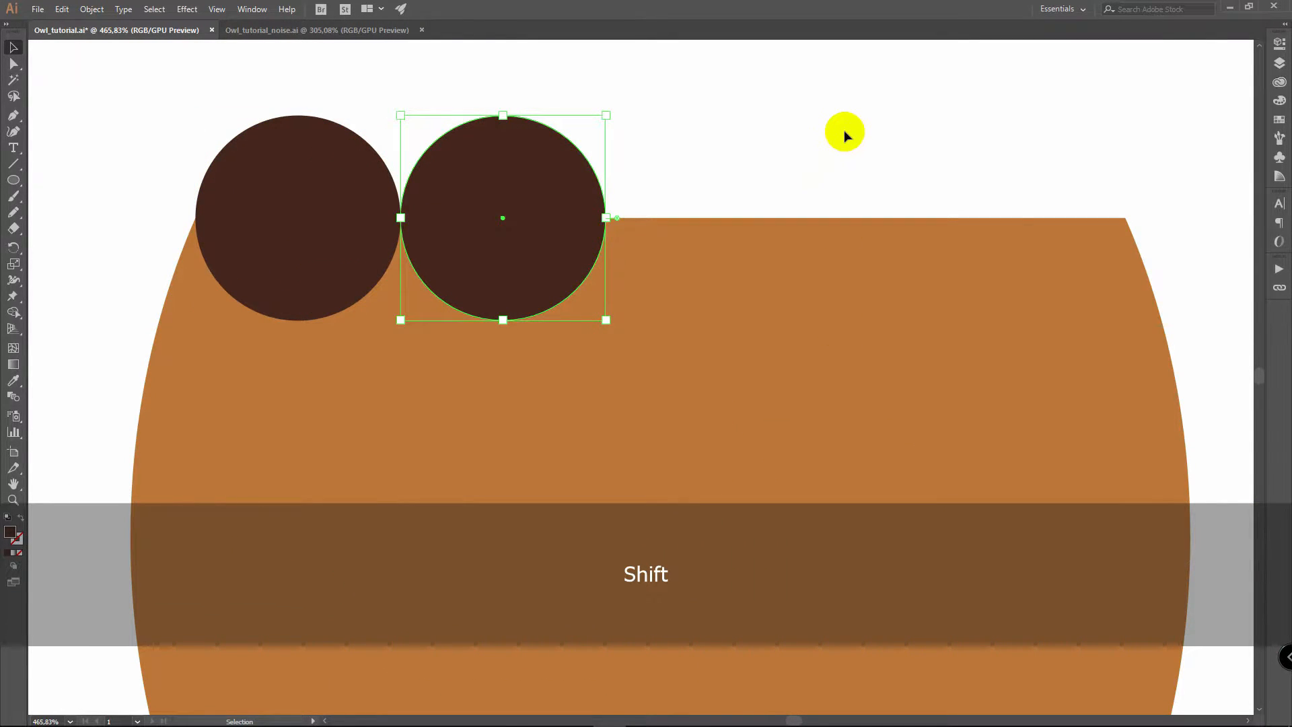
key(ctrl+d)
key(ctrl+d)
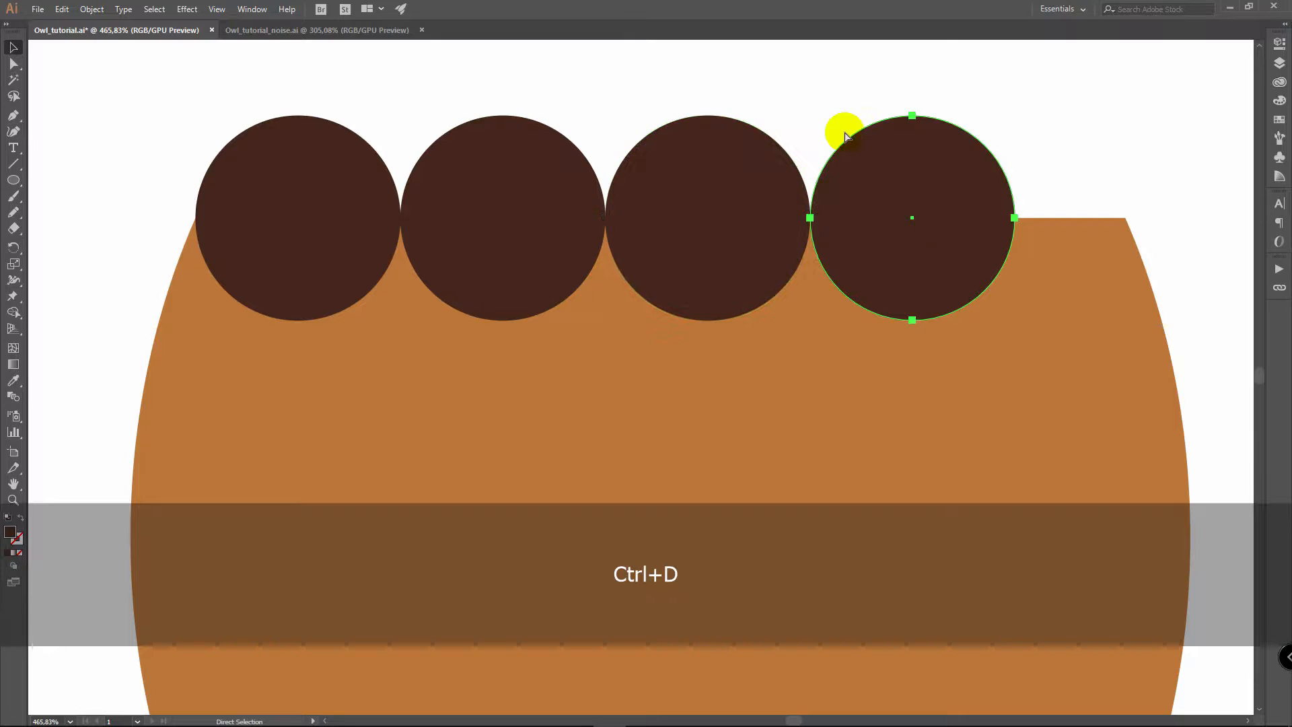
key(ctrl+d)
Step: Scale the five circles down proportionally to fit the width of the body's top edge and group them
drag(255, 71, 1164, 149)
drag(1219, 115, 1128, 128)
key(ctrl)
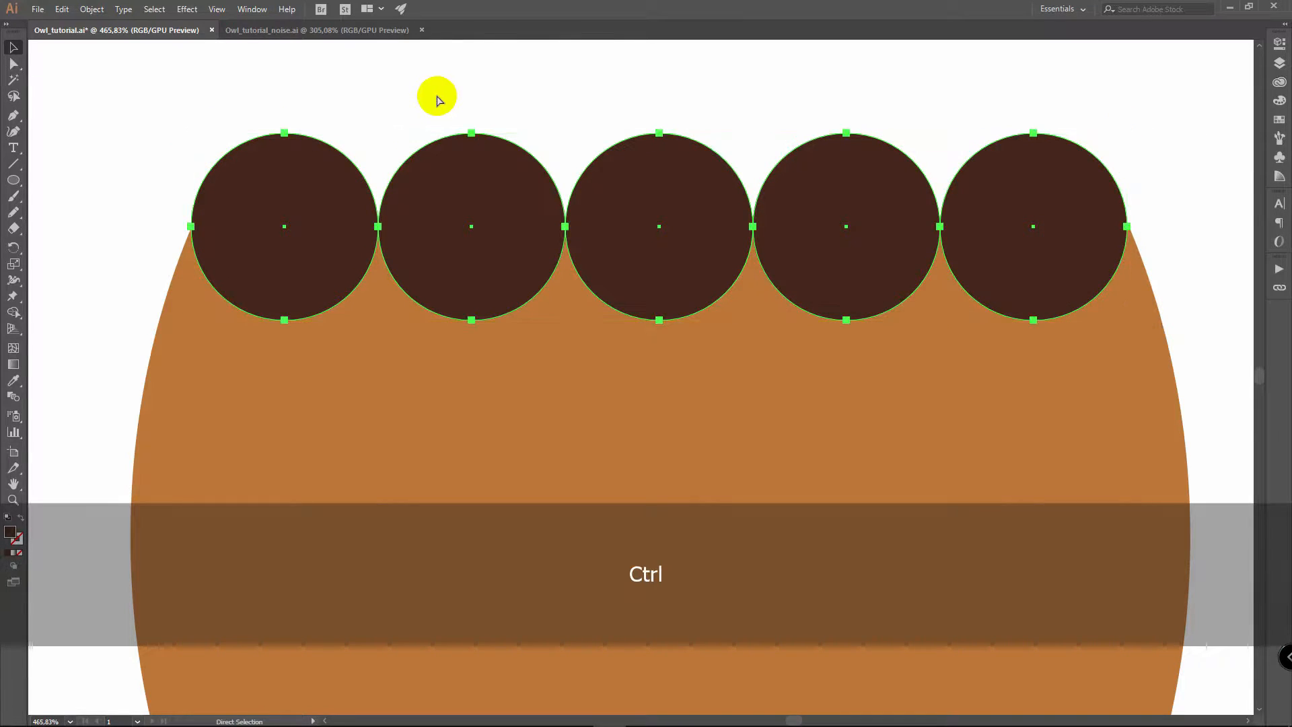
key(ctrl+g)
Step: Centre the circle group and the body shape on each other horizontally
drag(419, 78, 969, 441)
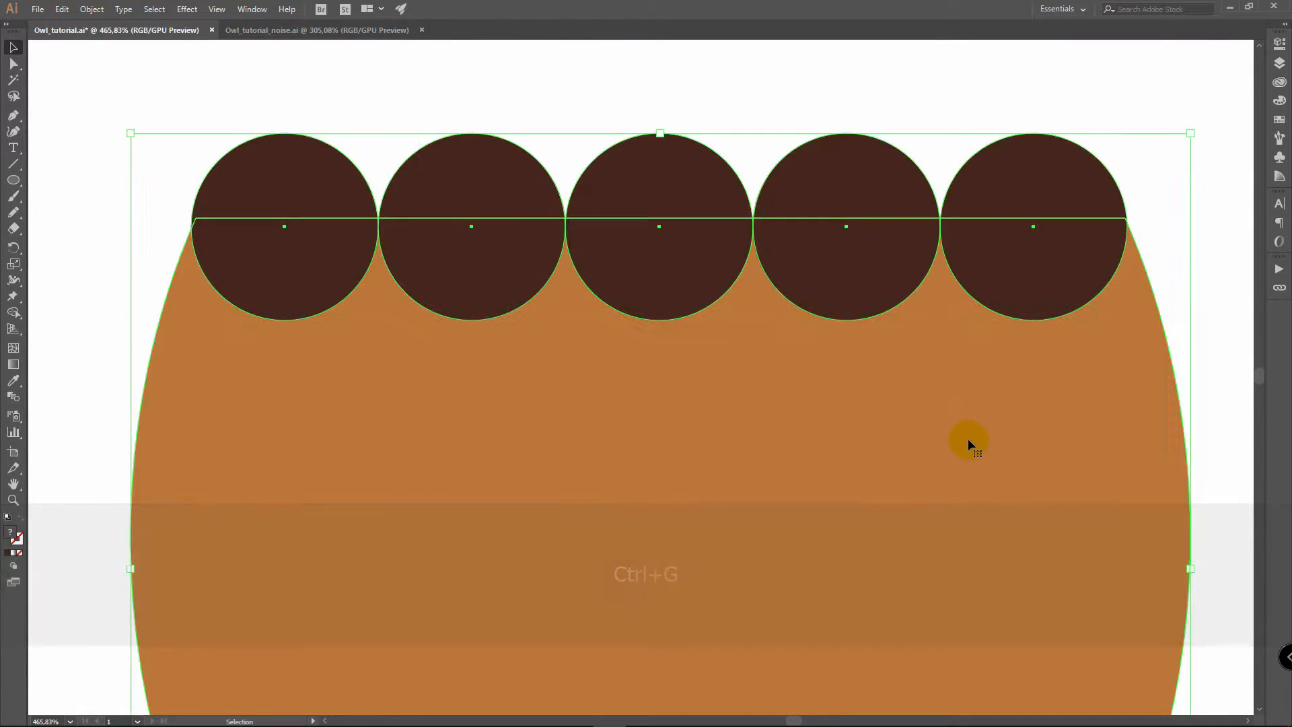
click(1279, 43)
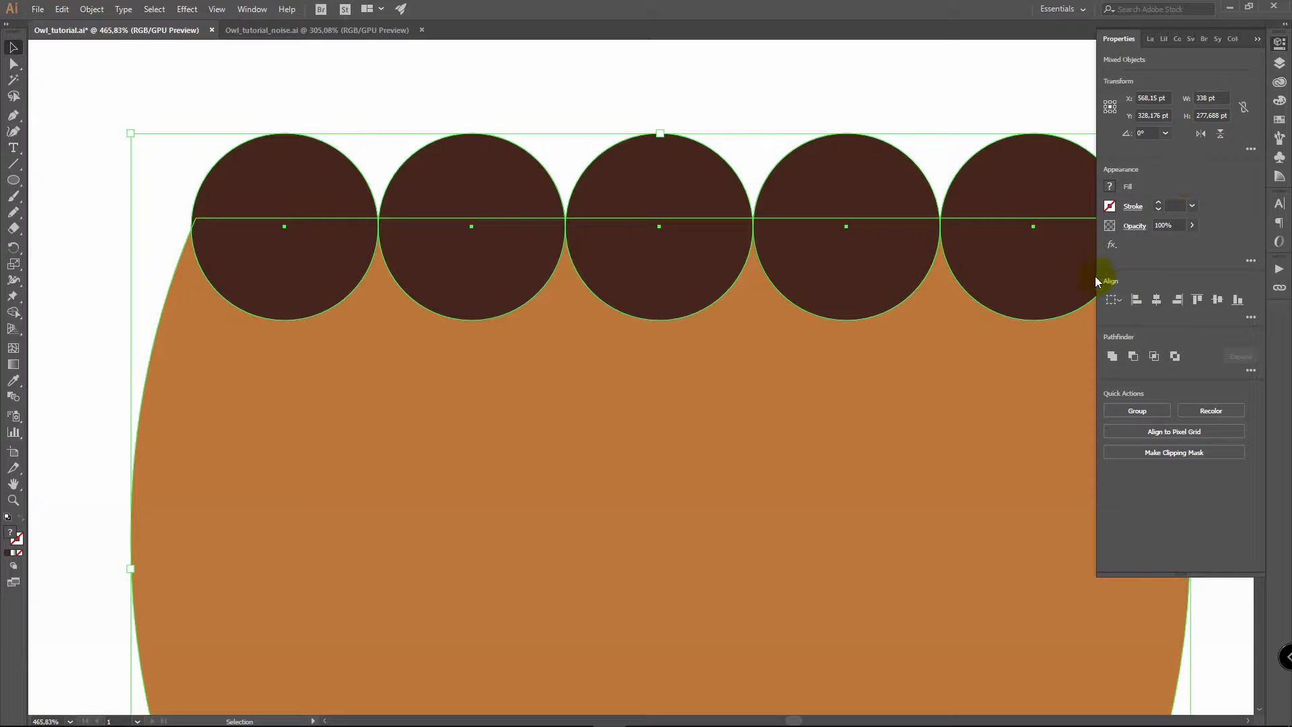
click(1157, 300)
Step: Move the circle group up so that the circles' centres lie exactly on the body's top edge
key(z)
drag(573, 225, 631, 182)
key(v)
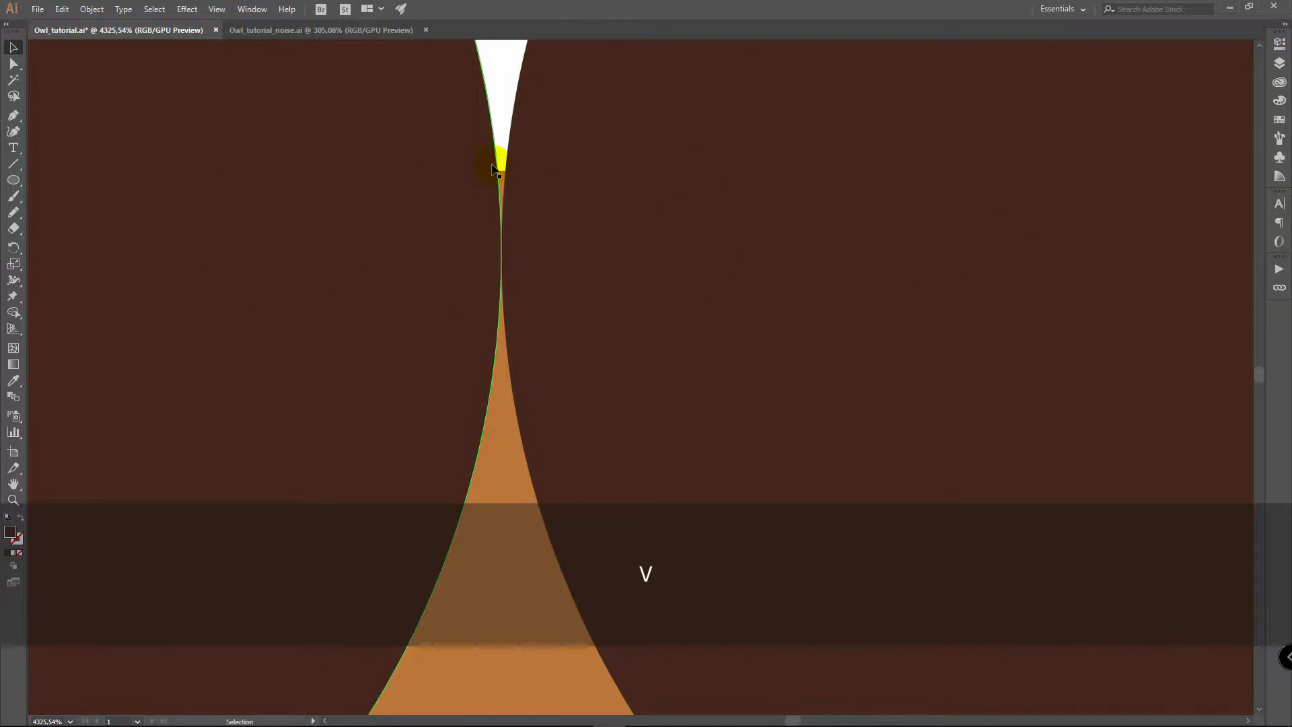
drag(726, 464, 710, 380)
Step: Remove the circles' upper halves above the body with the Shape Builder tool, leaving five scallops, and deselect everything
key(z)
drag(940, 315, 424, 350)
key(v)
drag(208, 93, 278, 140)
drag(999, 419, 1098, 421)
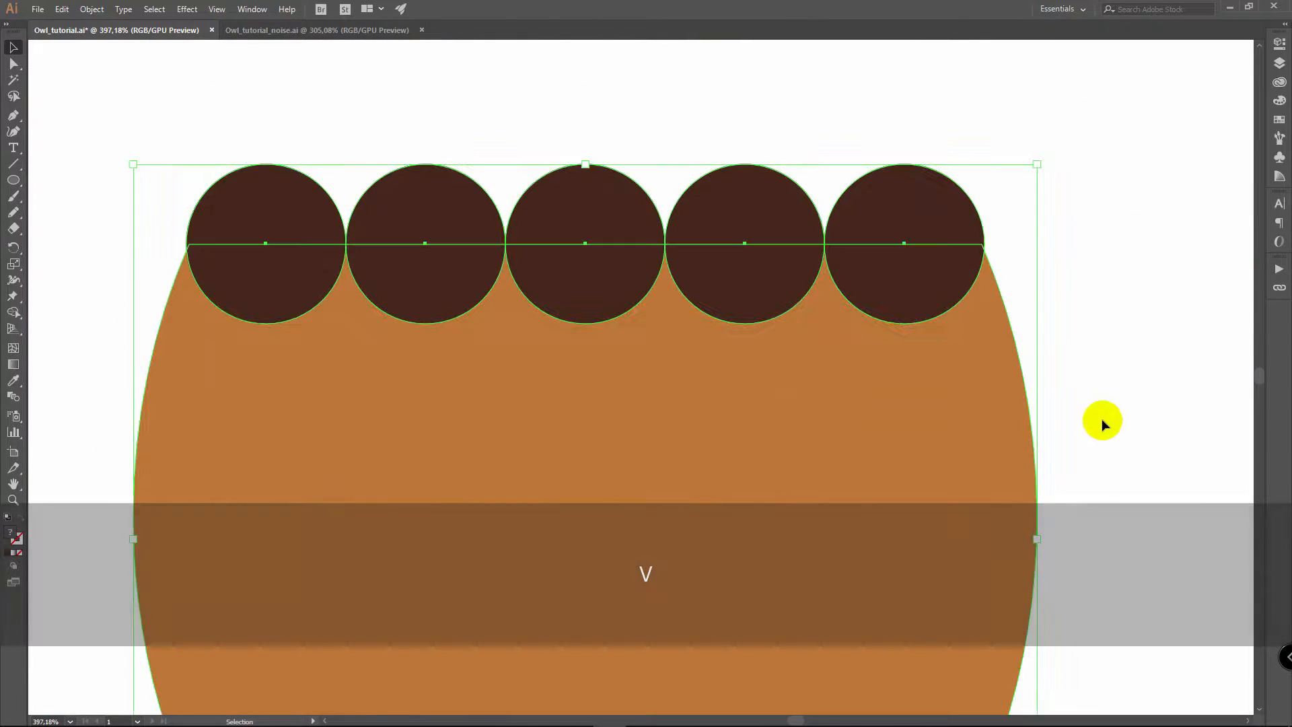
key(shift+m)
mouse_move(244, 210)
mouse_down()
mouse_move(273, 221)
mouse_move(992, 216)
mouse_up()
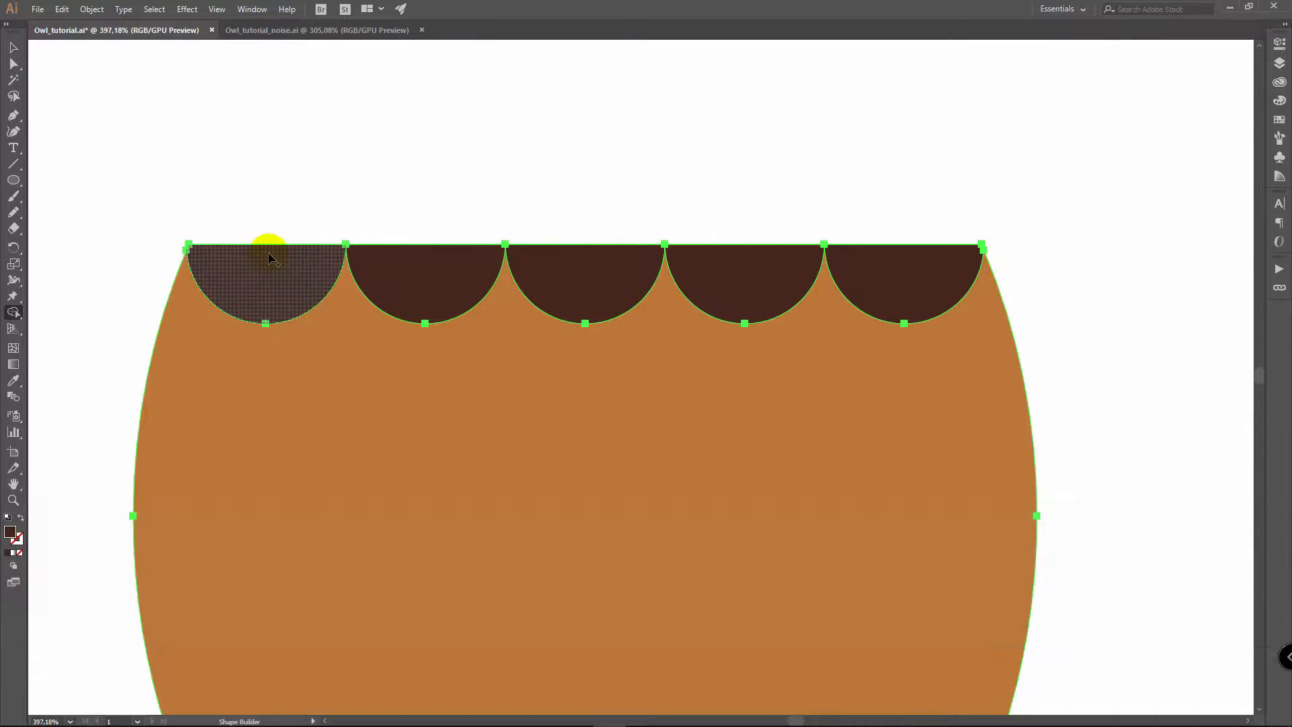
key(z)
drag(231, 243, 173, 249)
drag(983, 230, 835, 232)
key(v)
click(603, 164)
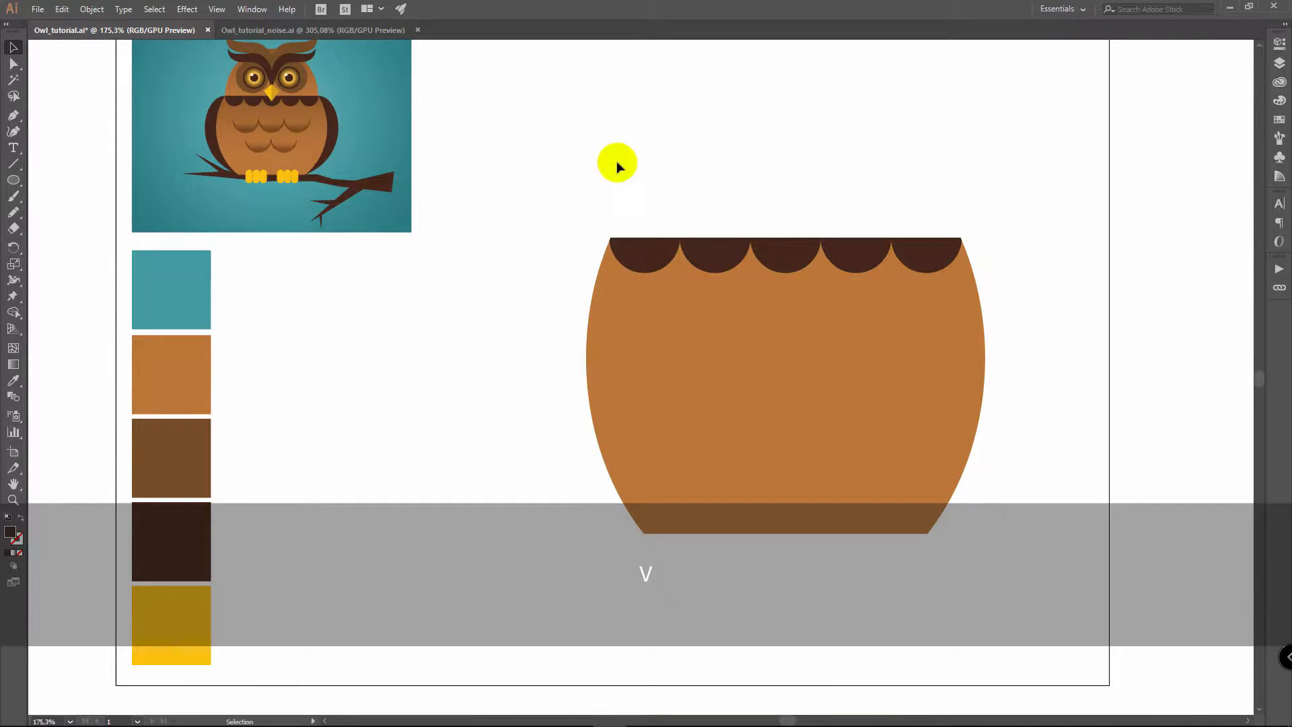
Step: Pick up the light brown swatch colour and draw a large circle for the head over the body's upper part
key(space)
drag(613, 167, 222, 178)
key(i)
key(space)
drag(467, 280, 453, 251)
key(l)
key(shift)
drag(366, 164, 703, 409)
Step: Select the head circle, scallops and body and centre them horizontally
key(space)
key(v)
drag(499, 501, 499, 502)
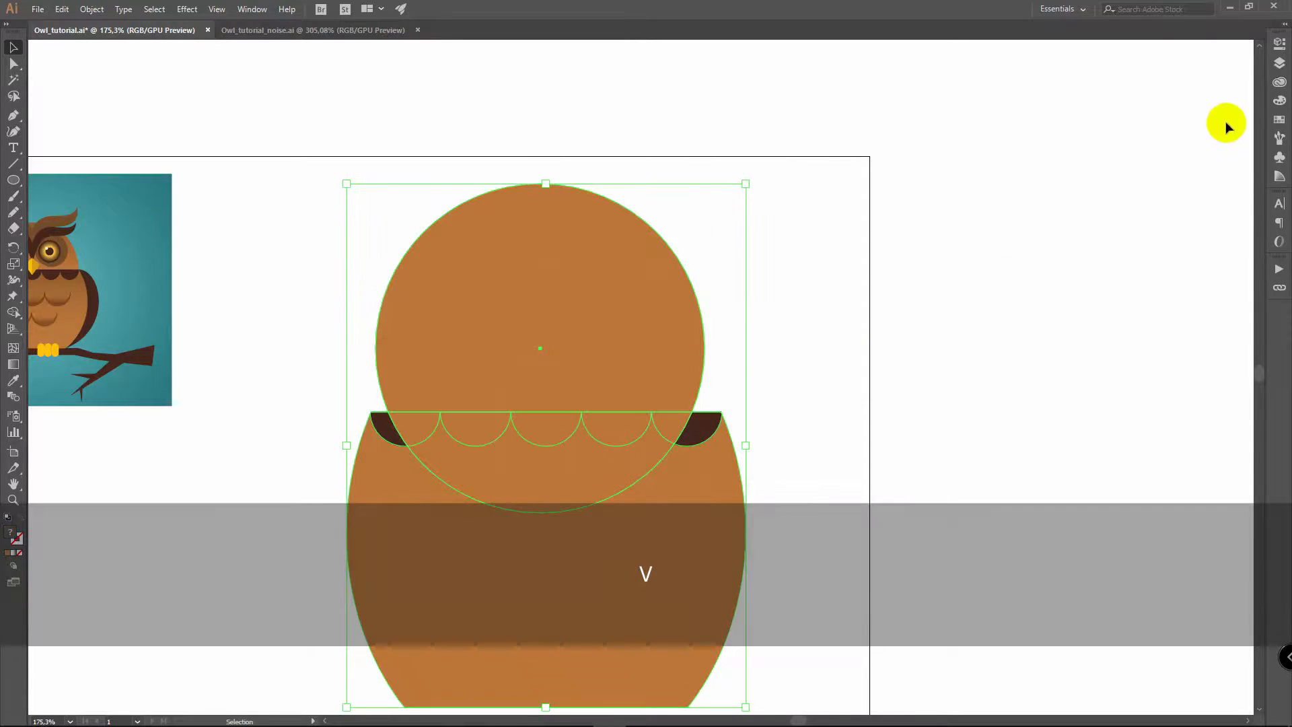
click(1277, 45)
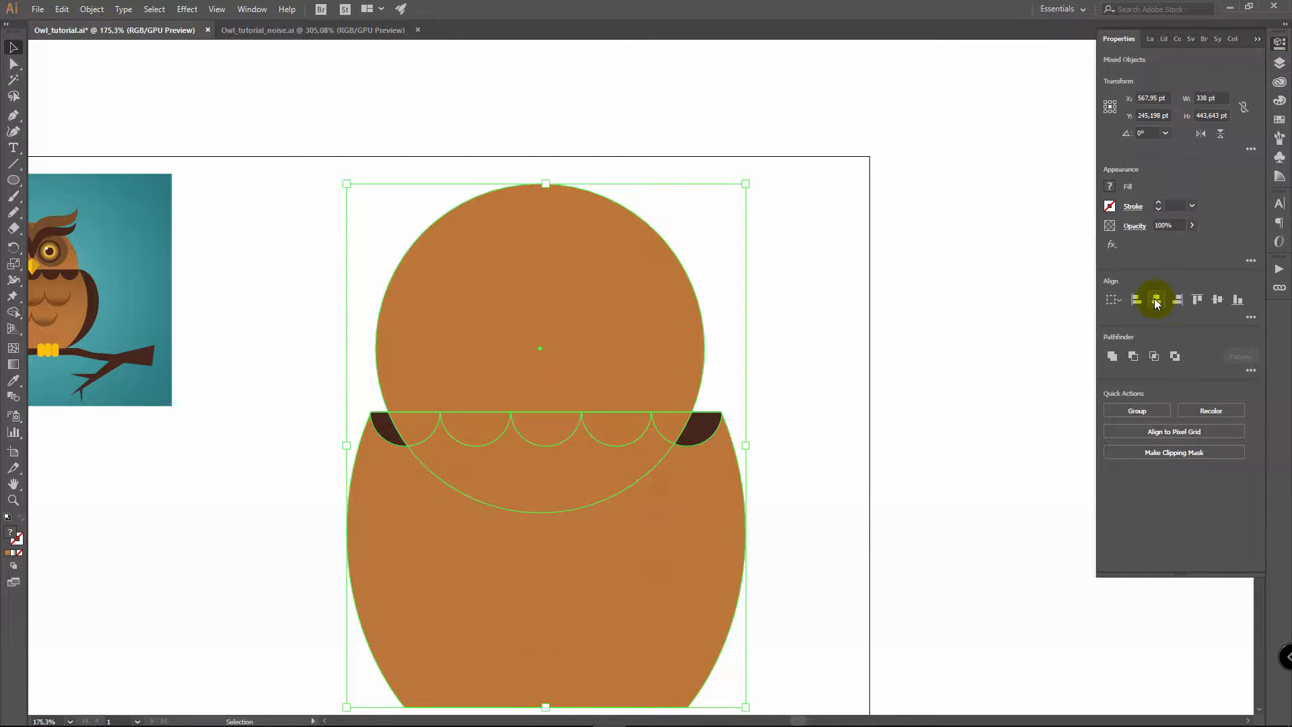
click(1157, 300)
click(1280, 45)
Step: Move the head circle's centre down to the body's top edge and enlarge the circle to about 298 pt
drag(681, 140, 681, 201)
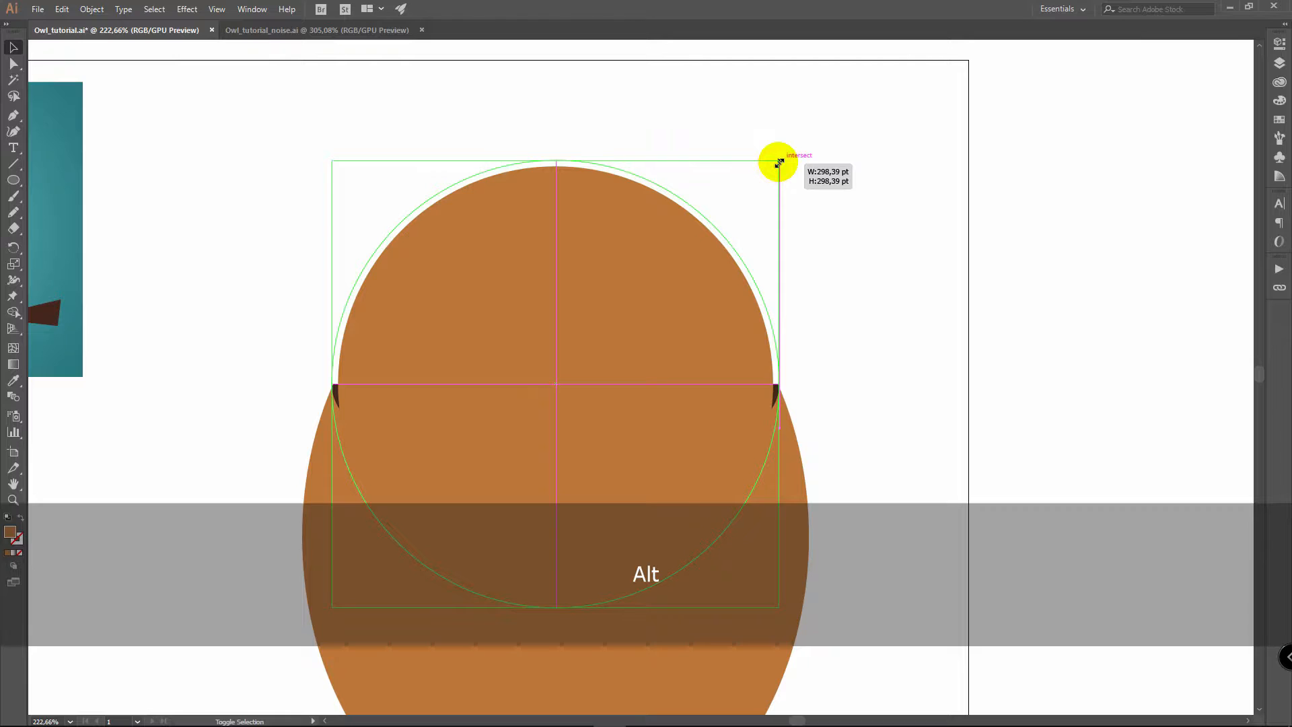
drag(779, 162, 780, 161)
Step: Send the head circle backward behind the dark scallops
key(z)
drag(784, 393, 832, 316)
key(v)
right_click(685, 252)
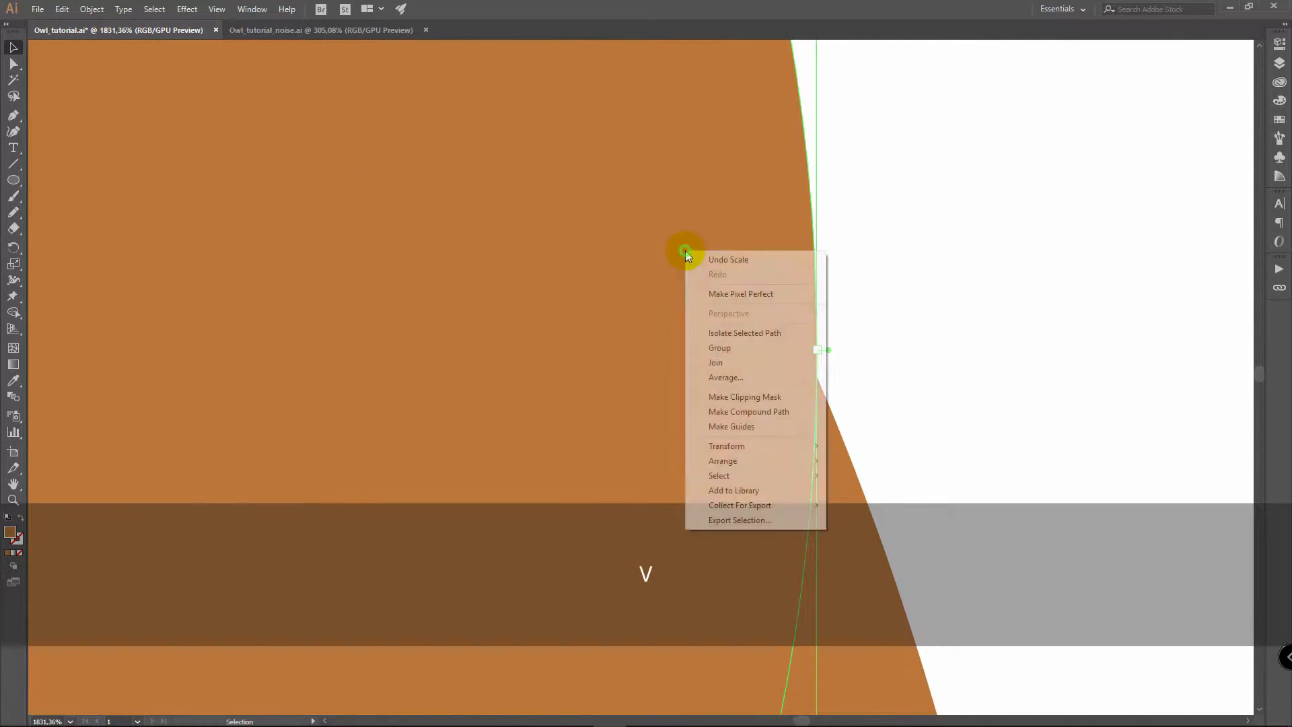
mouse_move(737, 462)
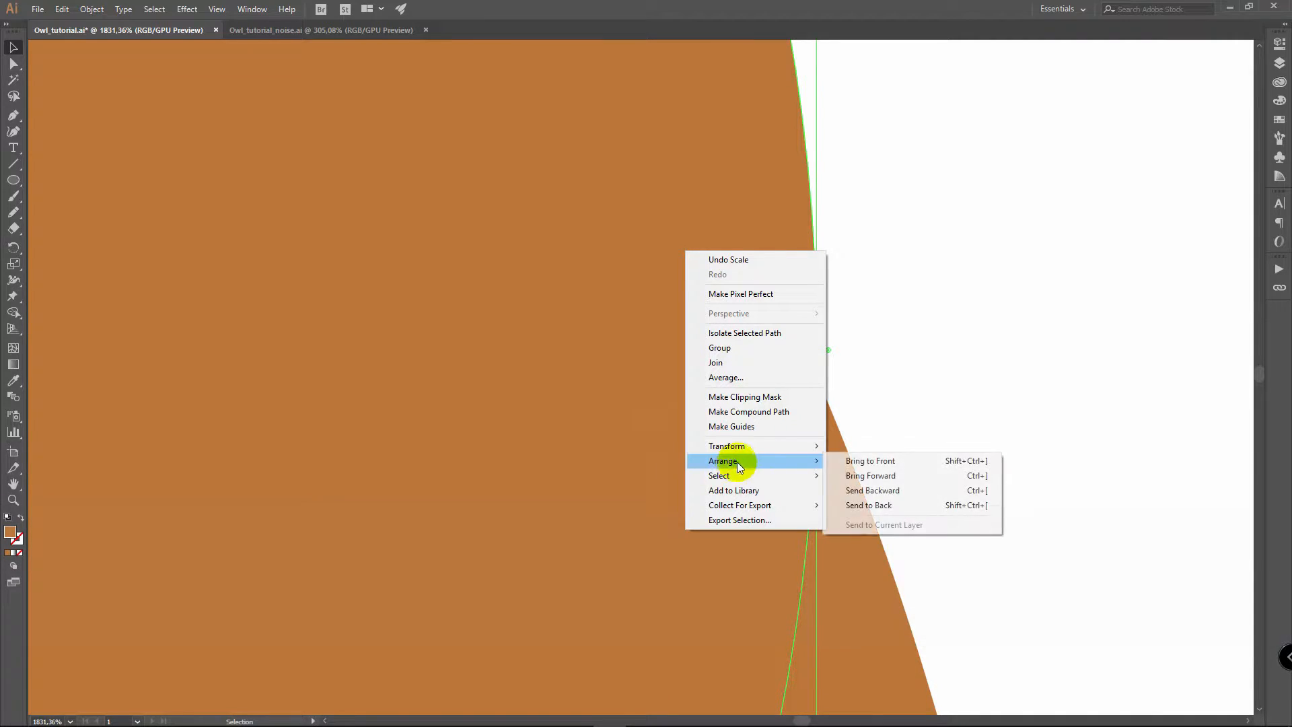
click(887, 491)
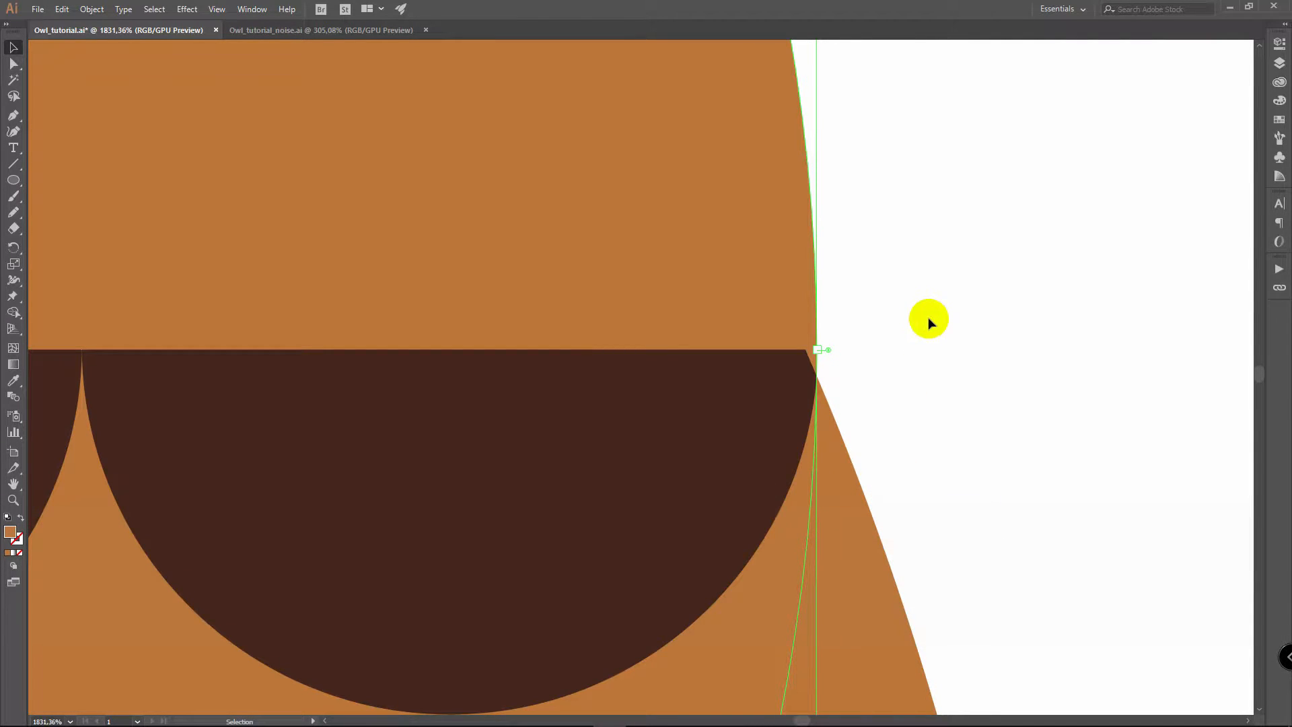
Step: Move the head circle's right and left anchor points onto the body's top corners
key(a)
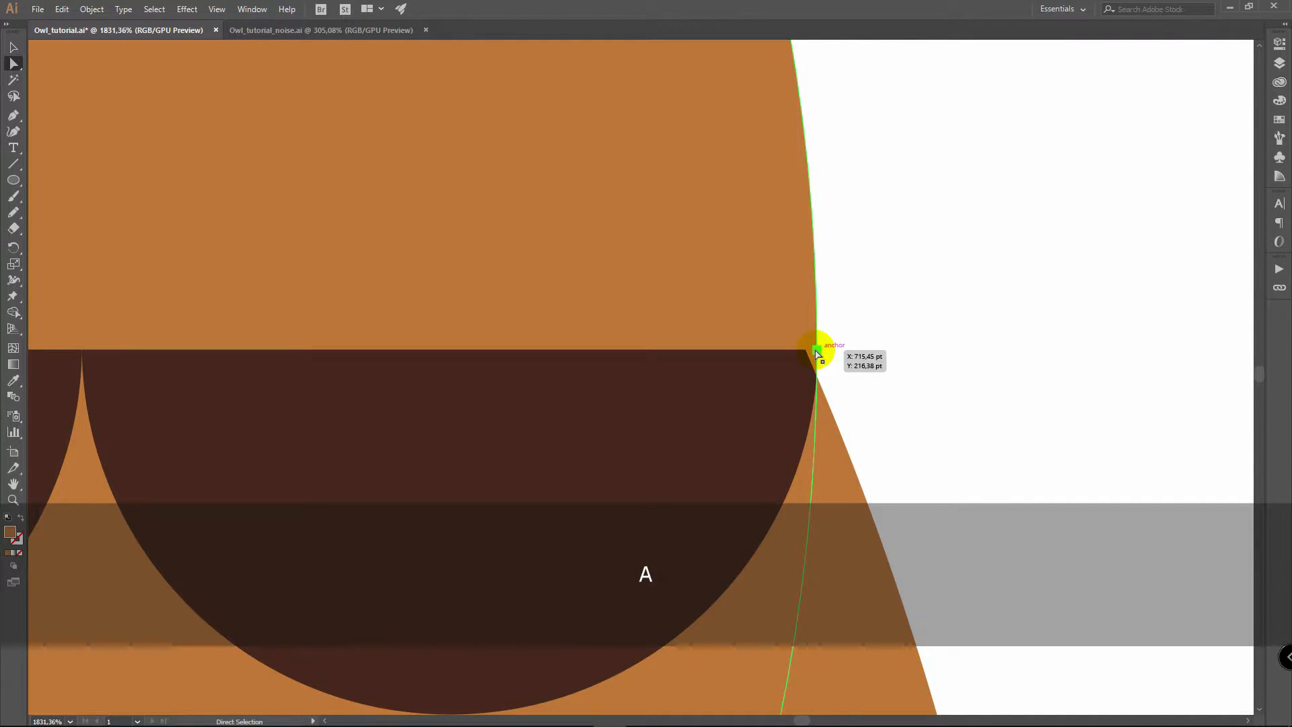
drag(817, 351, 975, 344)
key(z)
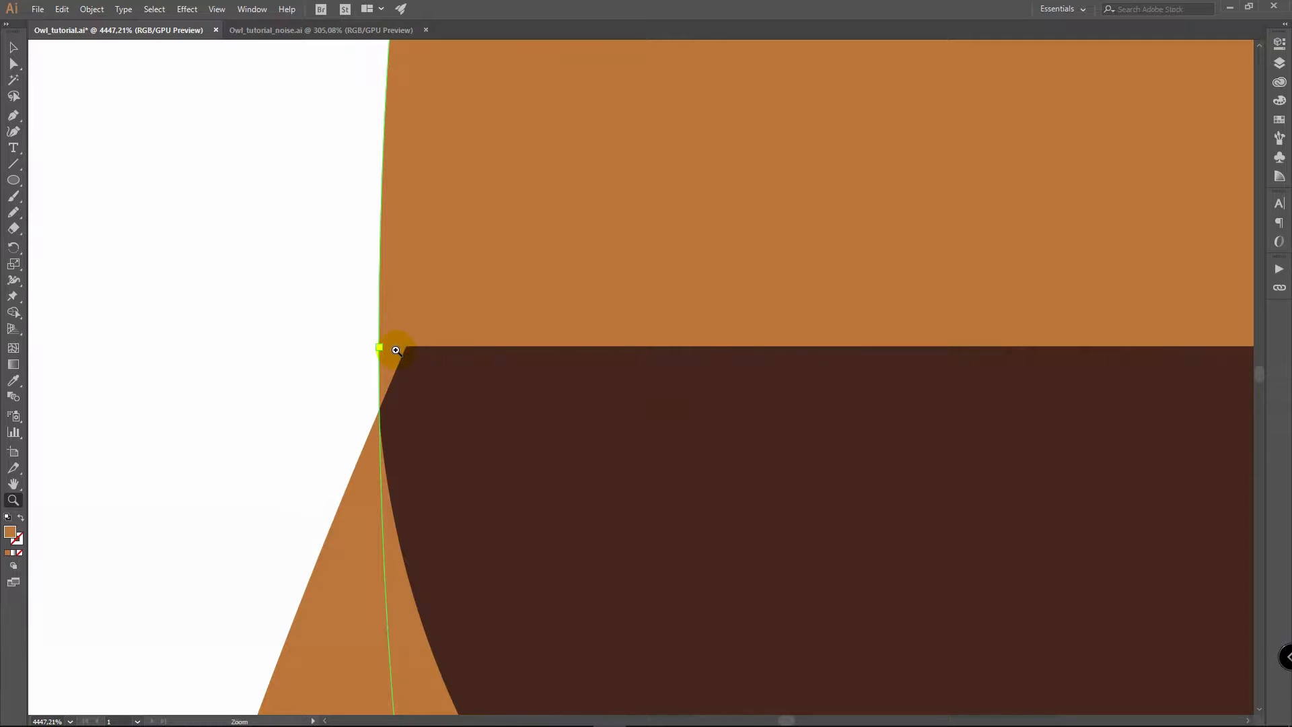
key(a)
drag(379, 347, 406, 348)
key(v)
key(ctrl+0)
Step: Sample the dark brown swatch and draw a curved left wing with the Pen tool from the body's upper-left corner to its lower-left corner
key(space)
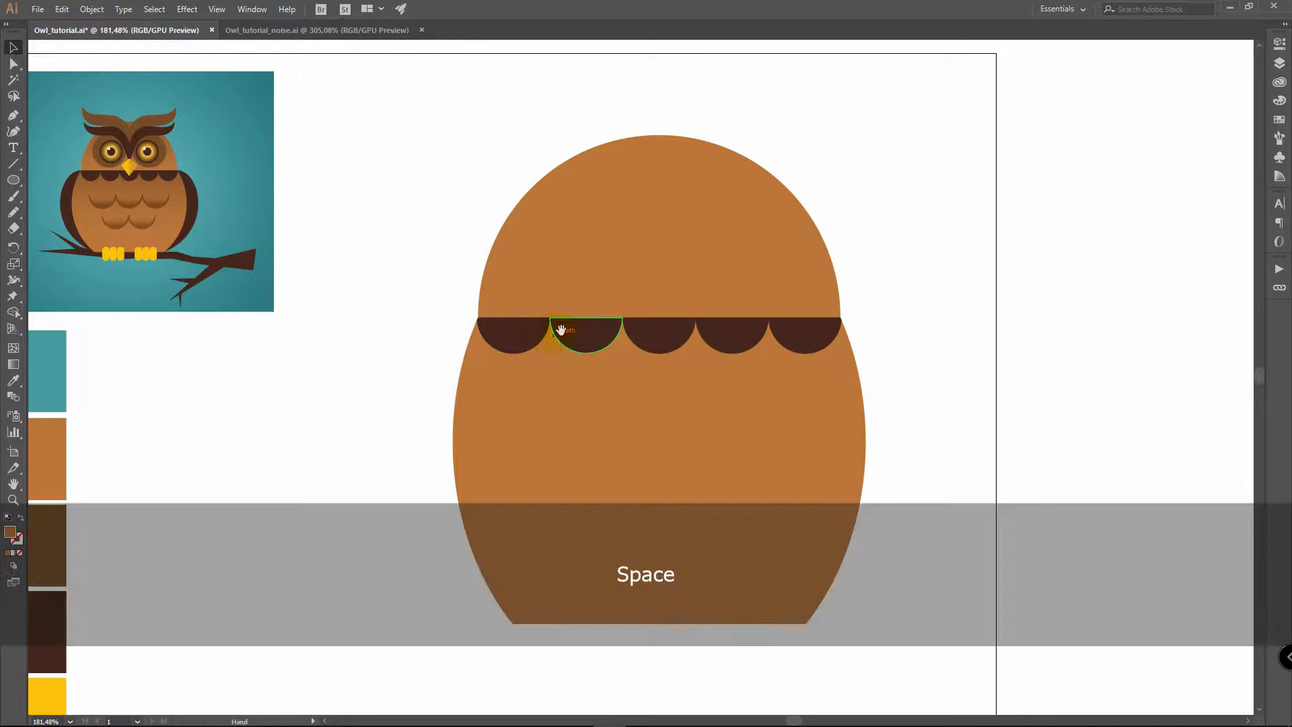
drag(562, 330, 642, 289)
key(i)
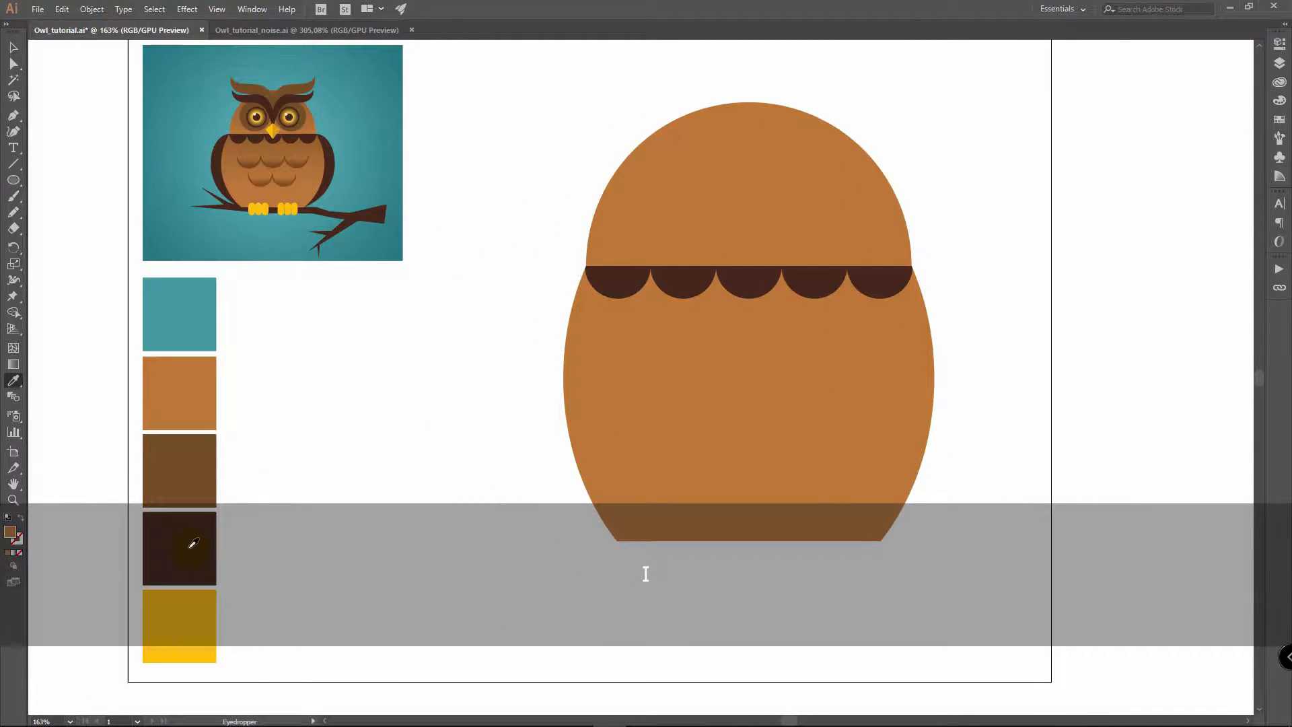
key(p)
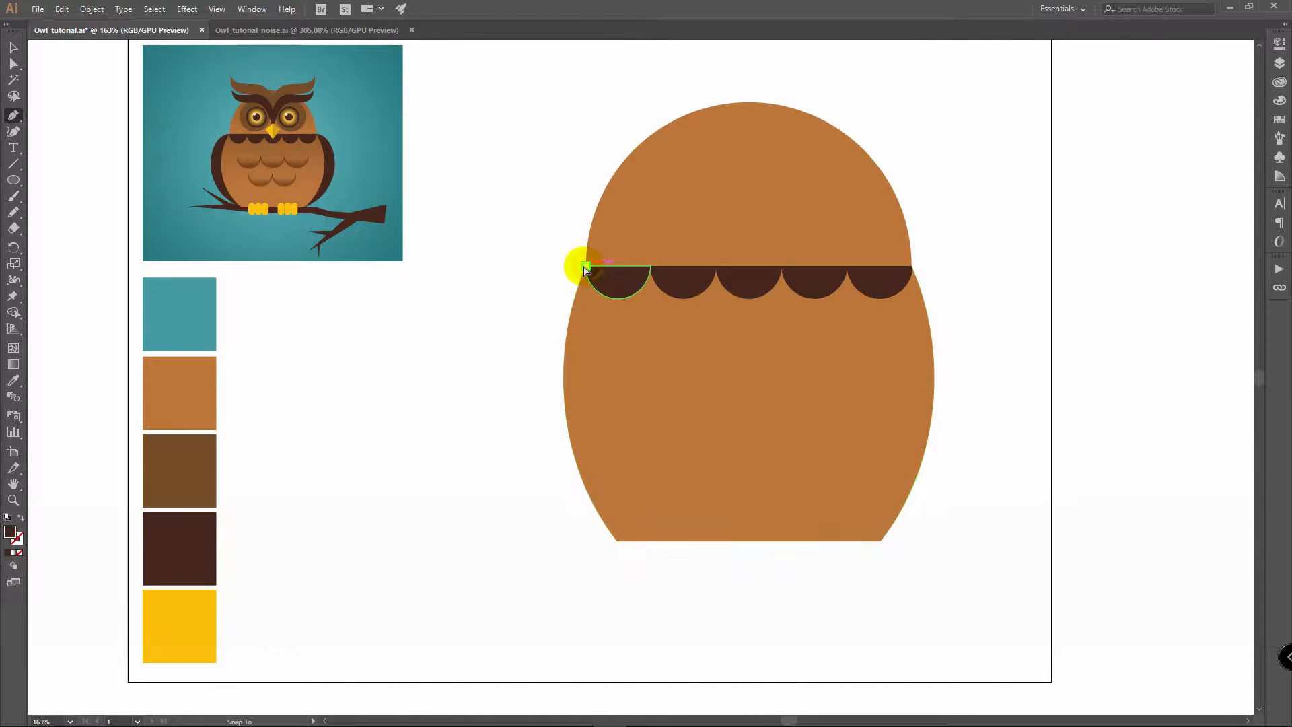
drag(559, 280, 548, 296)
click(618, 542)
drag(618, 542, 666, 569)
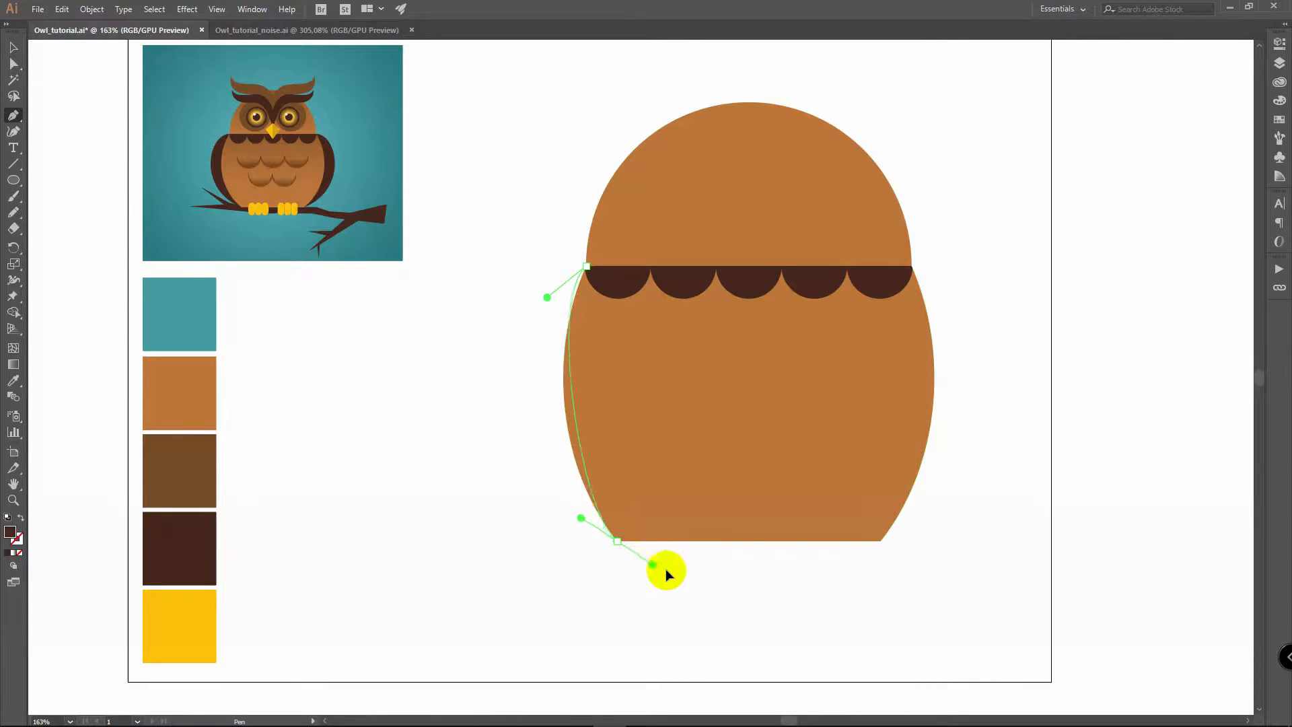
drag(747, 632, 641, 466)
key(alt)
click(586, 266)
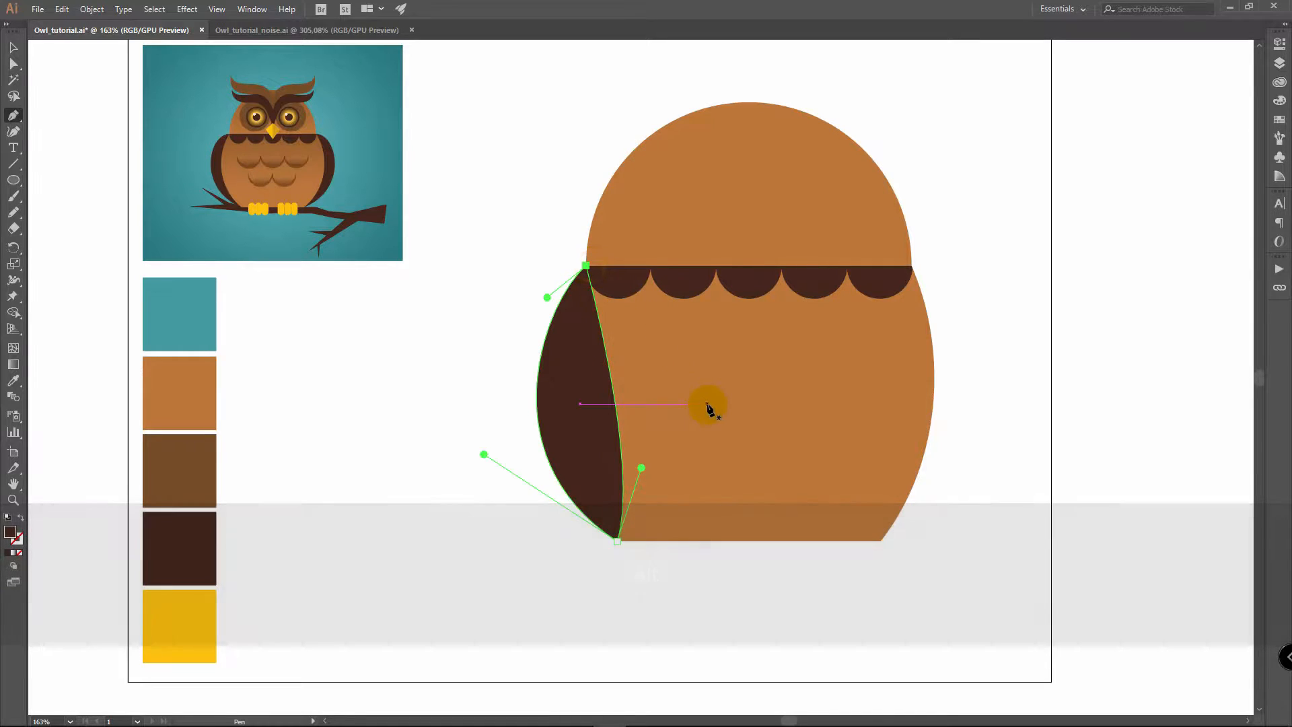
Step: Send the left wing to the back, behind the body
key(v)
right_click(577, 372)
mouse_move(656, 580)
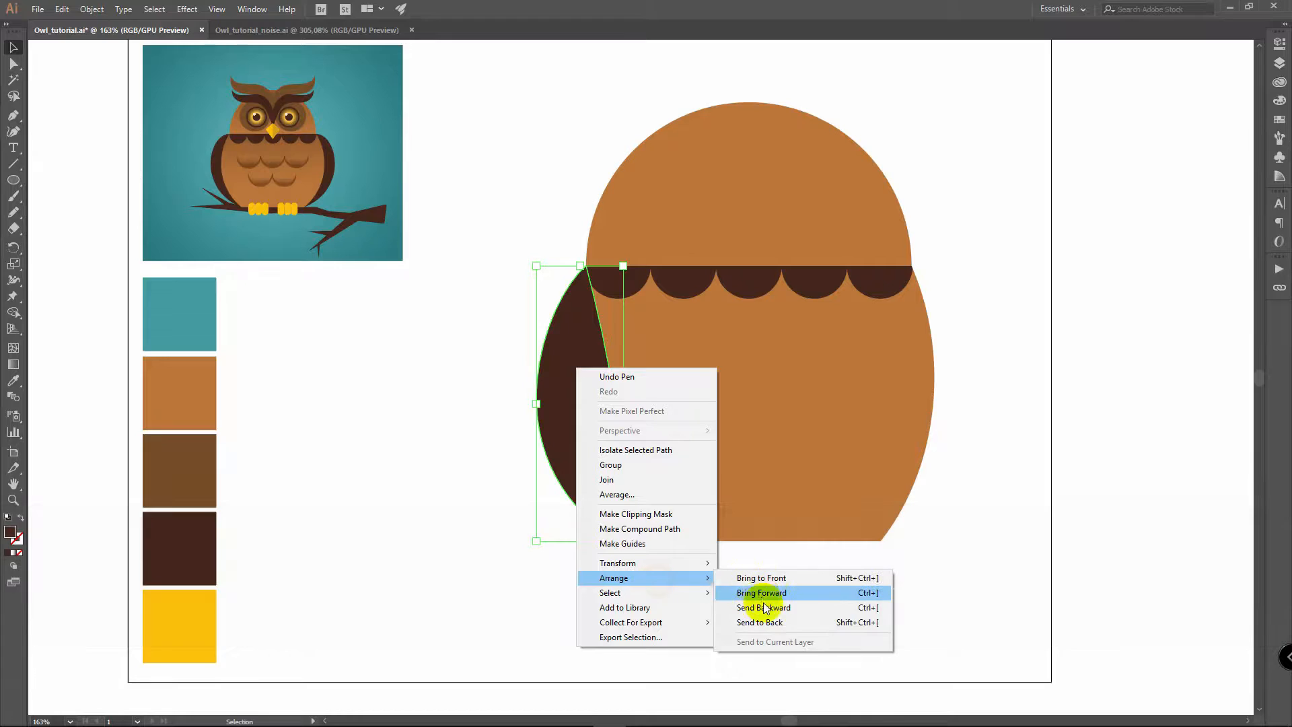
click(759, 622)
Step: Adjust the left wing's upper and lower outer curve handles so the wing bulges further outward
scroll(572, 419, up, 3)
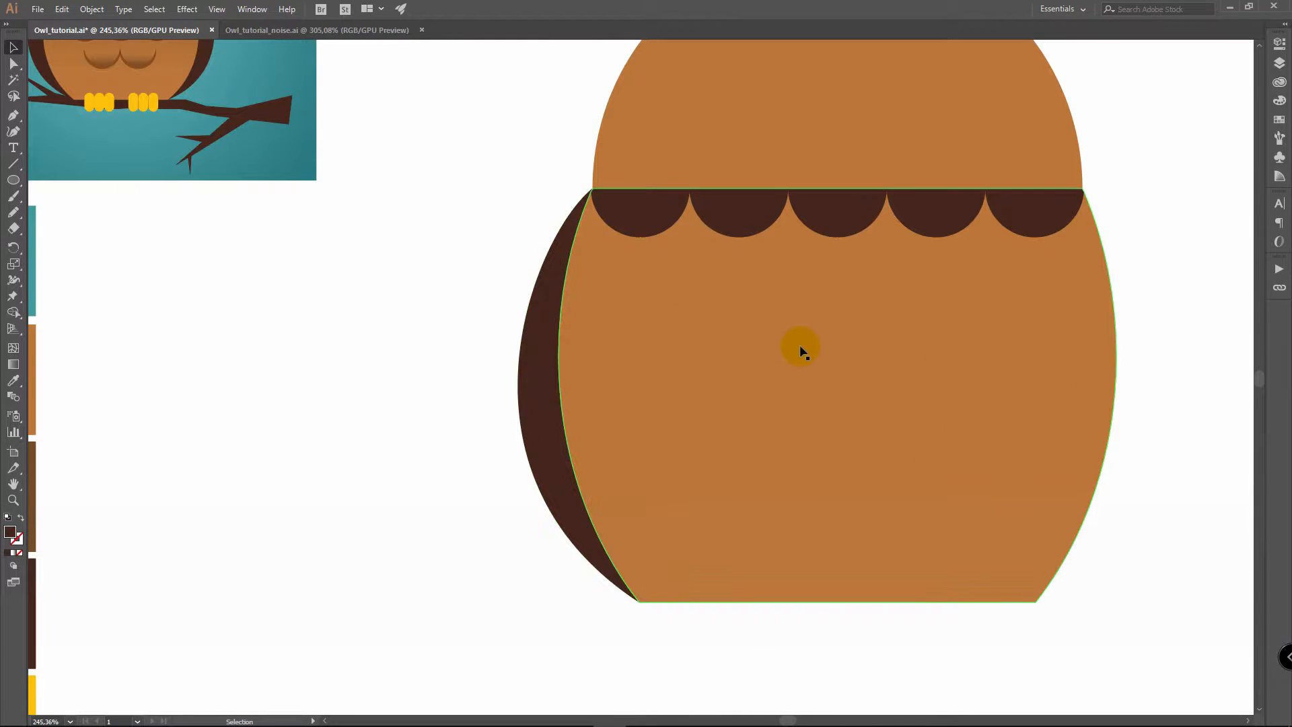
click(548, 346)
key(a)
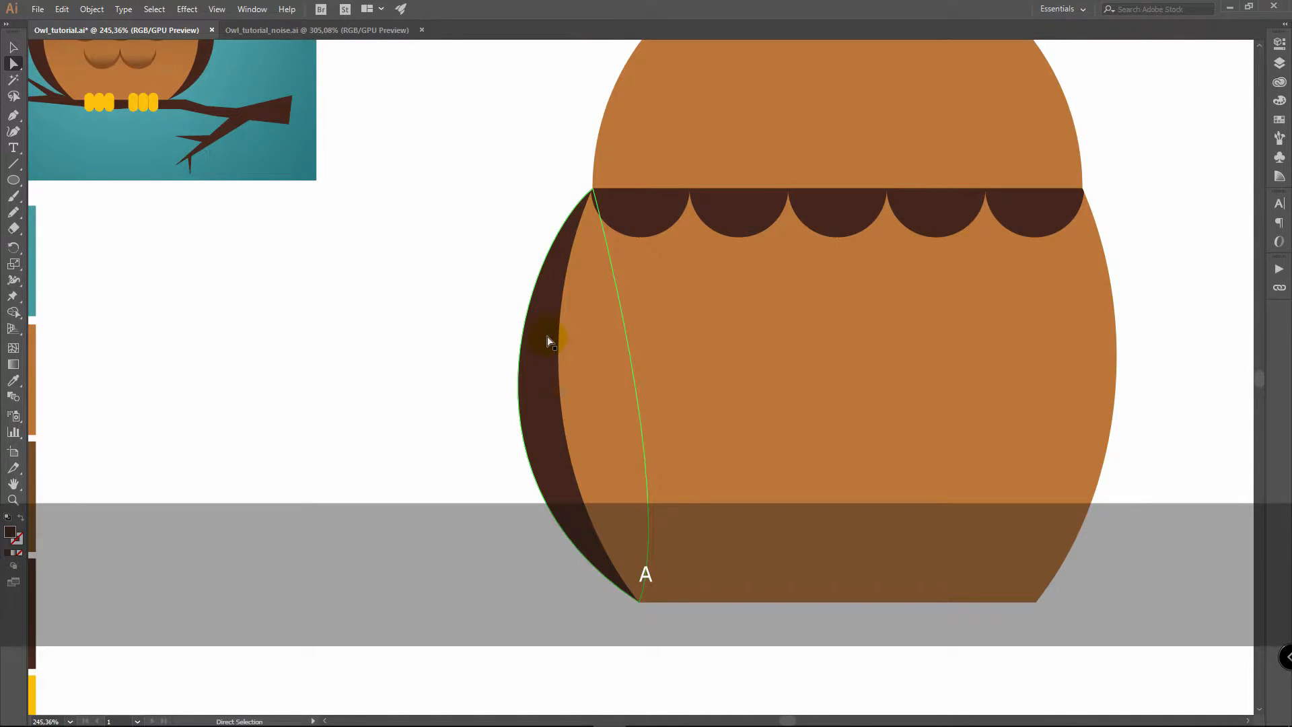
click(592, 190)
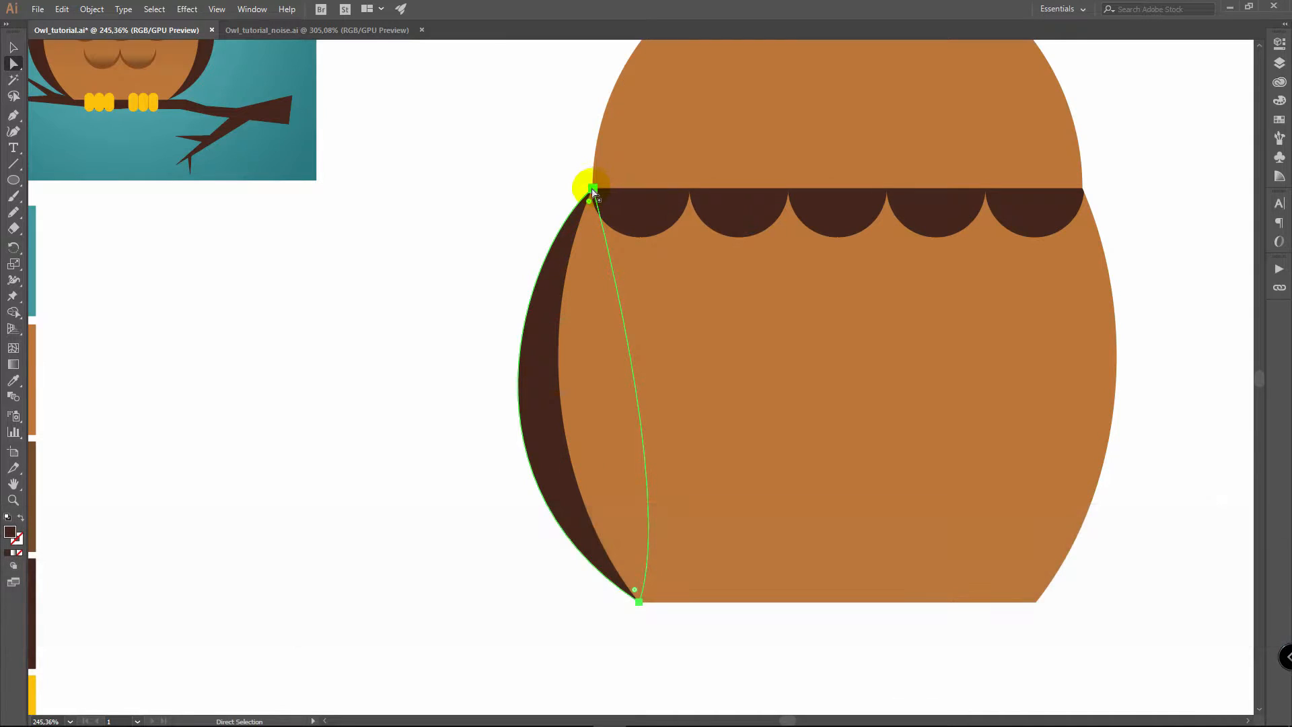
click(592, 189)
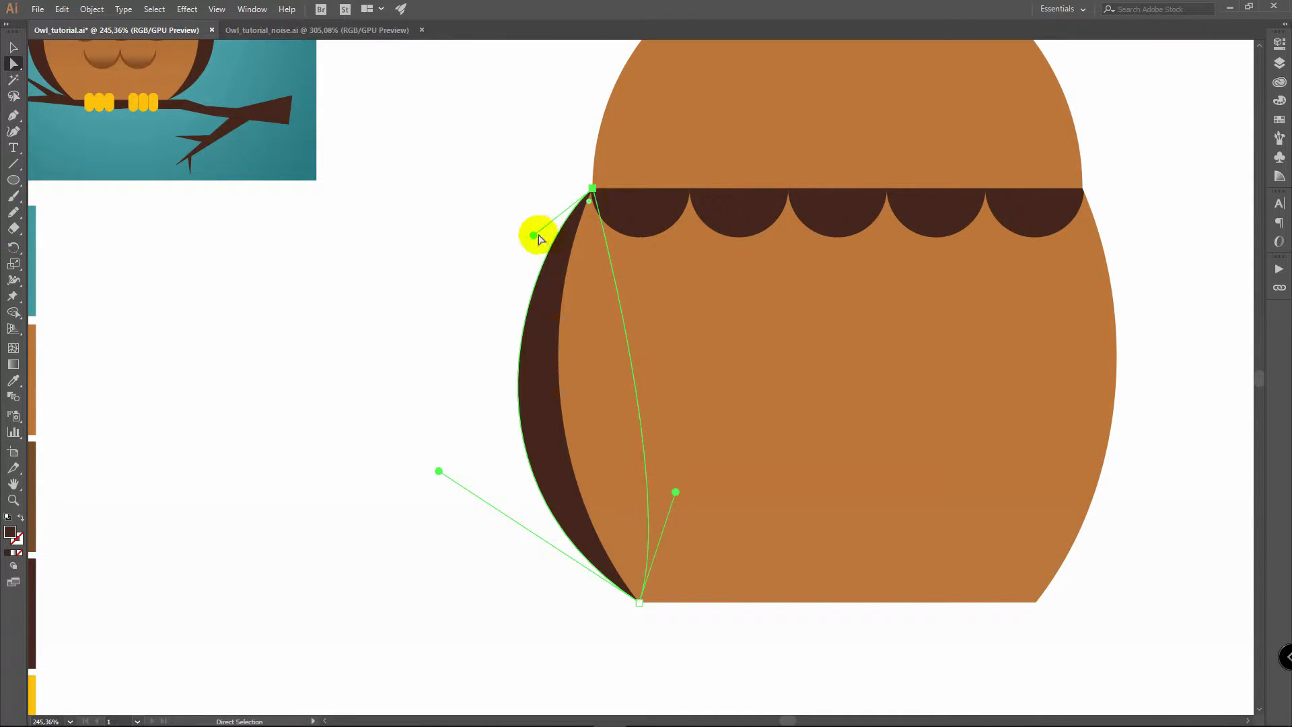
drag(532, 237, 493, 252)
drag(439, 472, 434, 481)
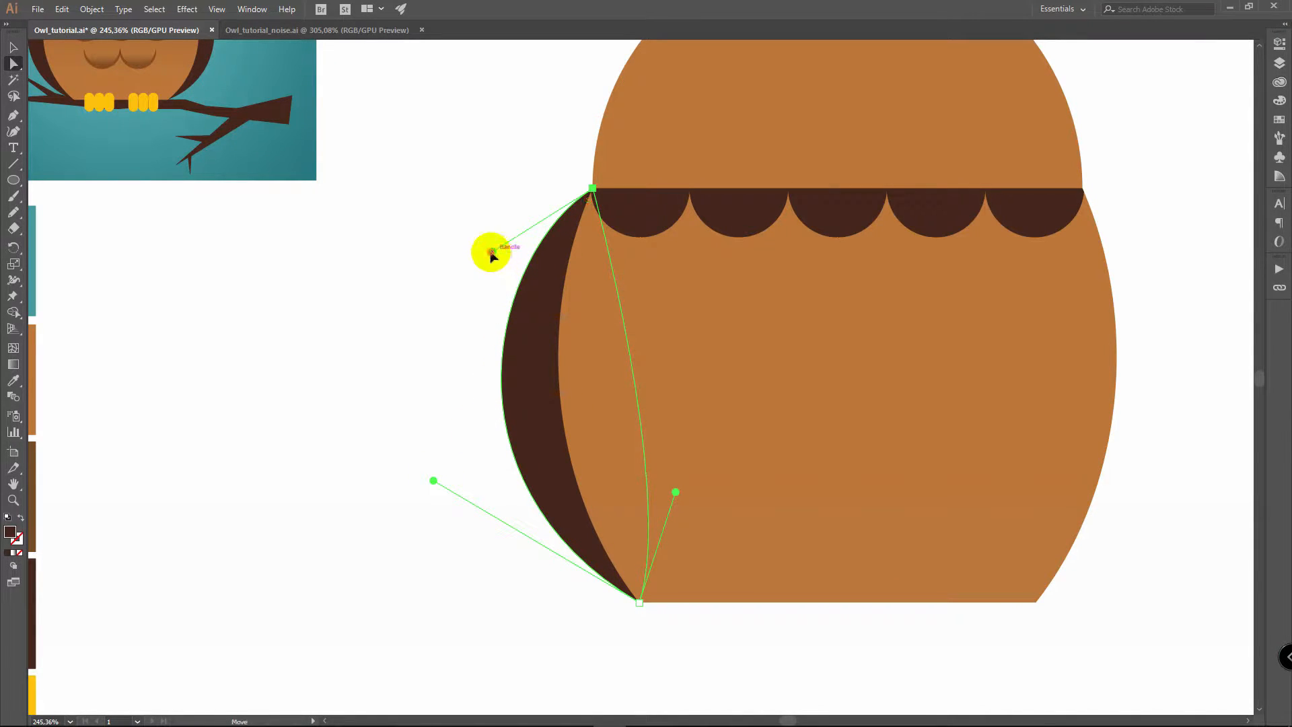
drag(485, 245, 485, 245)
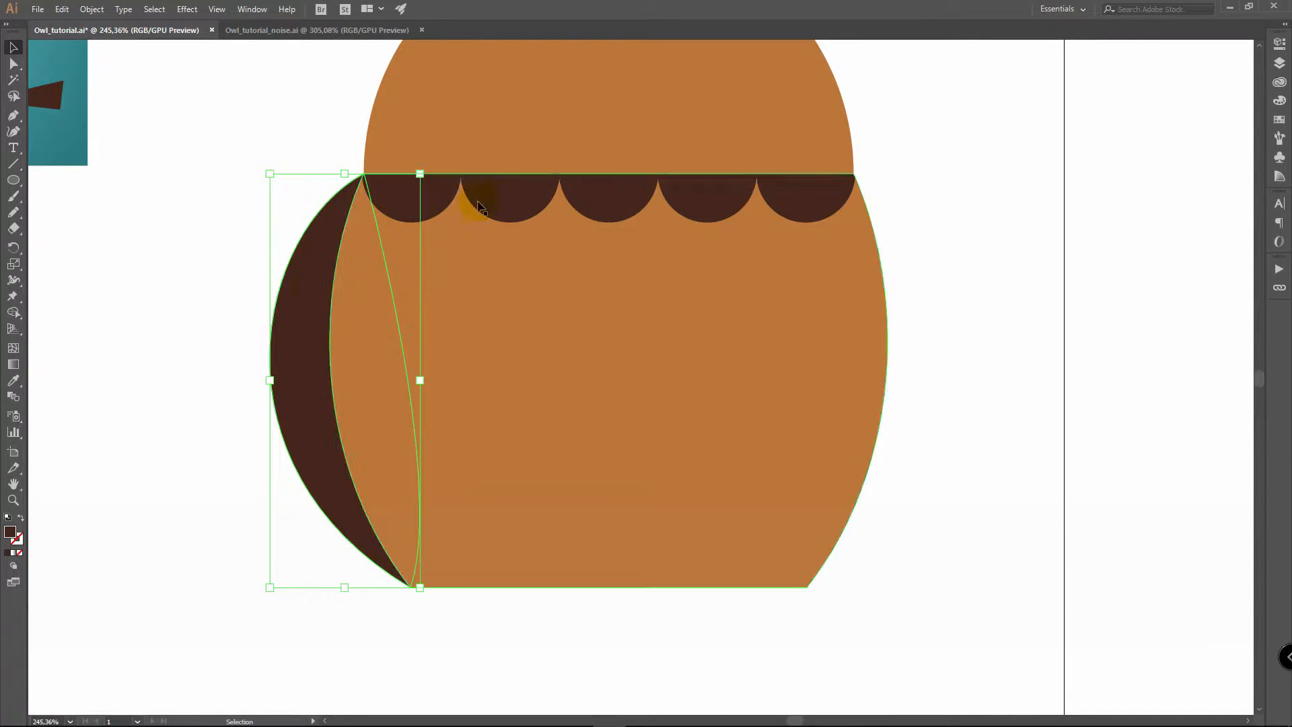
Step: Reflect a copy of the left wing across the vertical axis through the middle scallop's top centre to form the right wing
drag(14, 247, 78, 262)
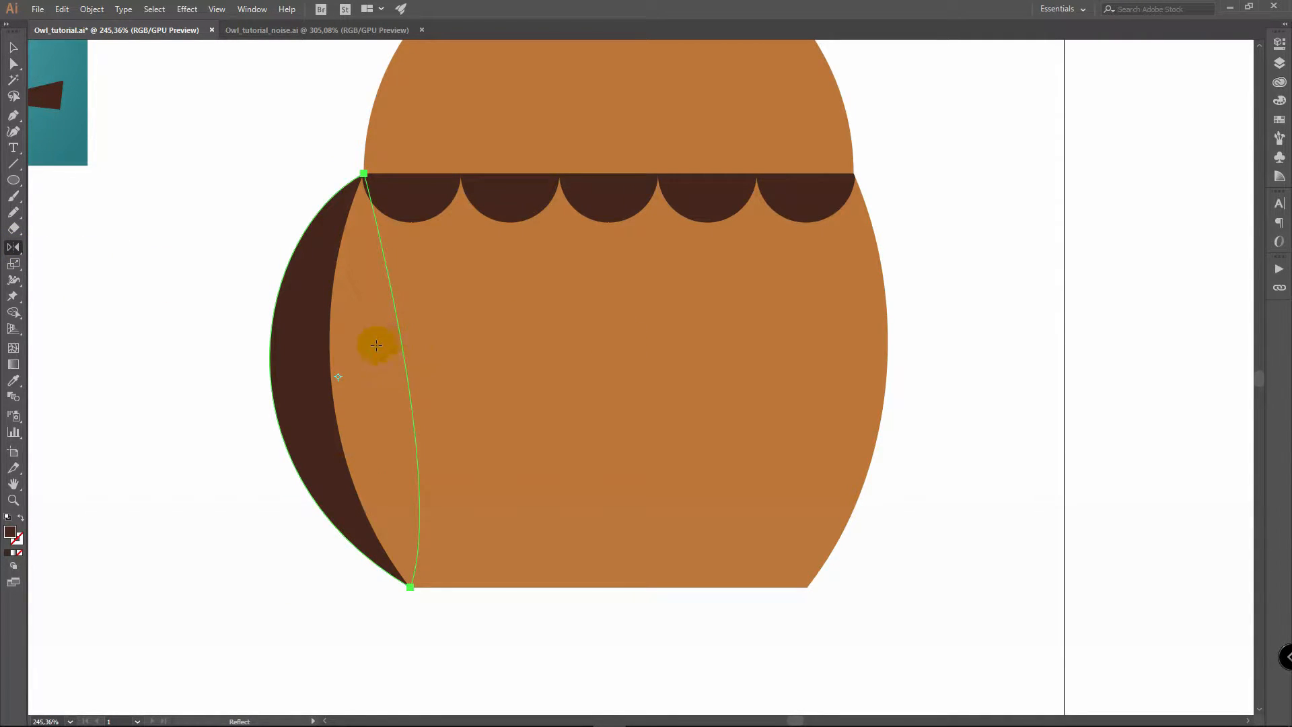
key(alt)
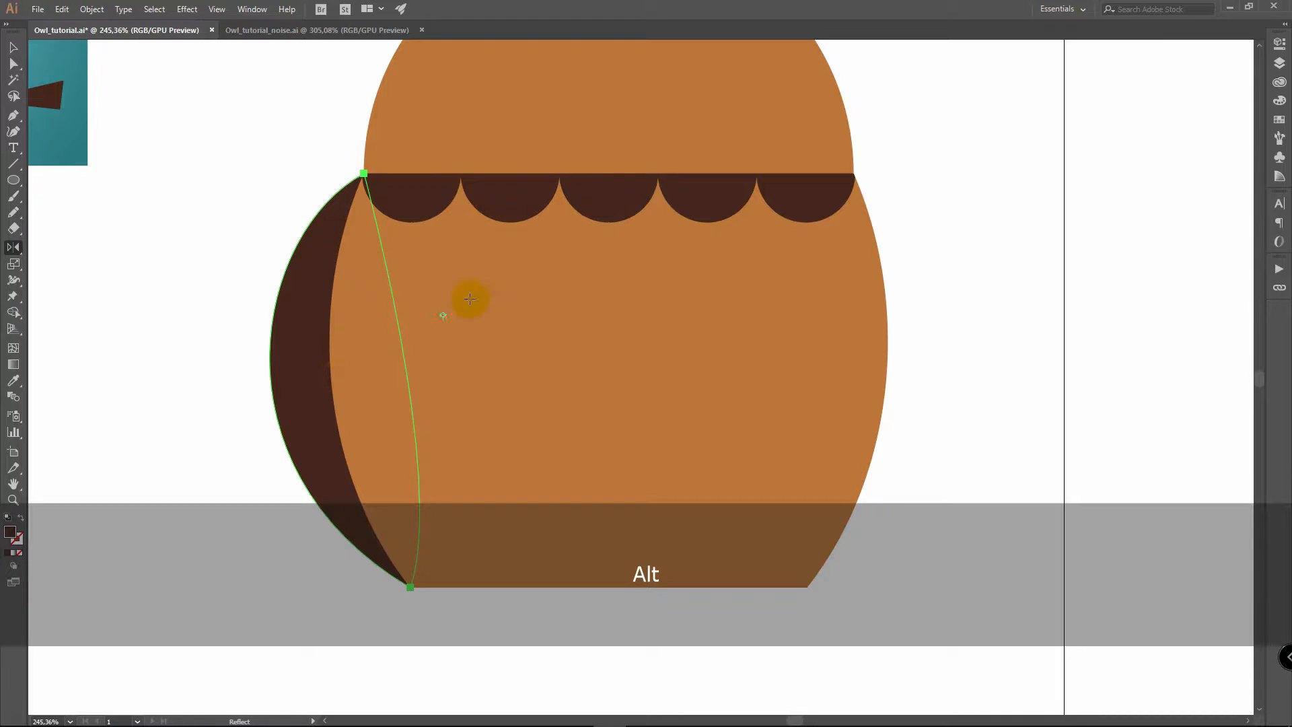
alt+click(609, 174)
drag(1035, 233, 887, 218)
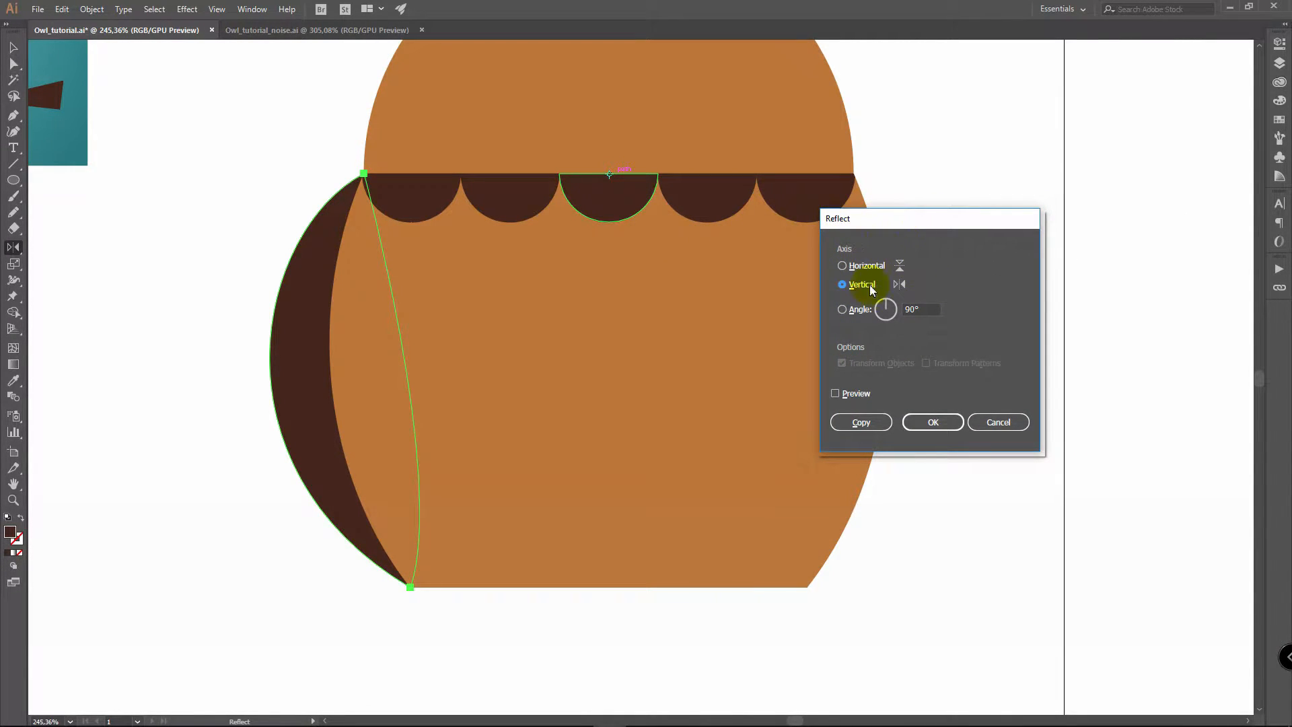
click(835, 394)
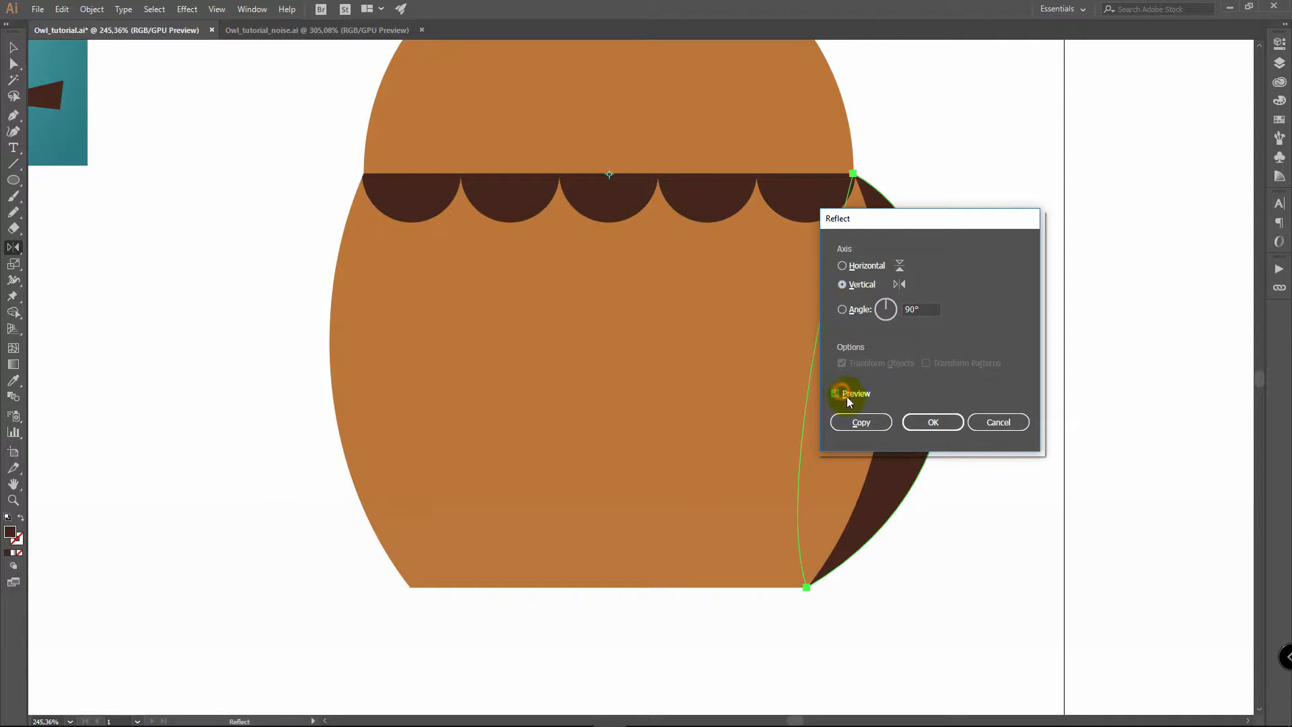
drag(917, 220, 998, 218)
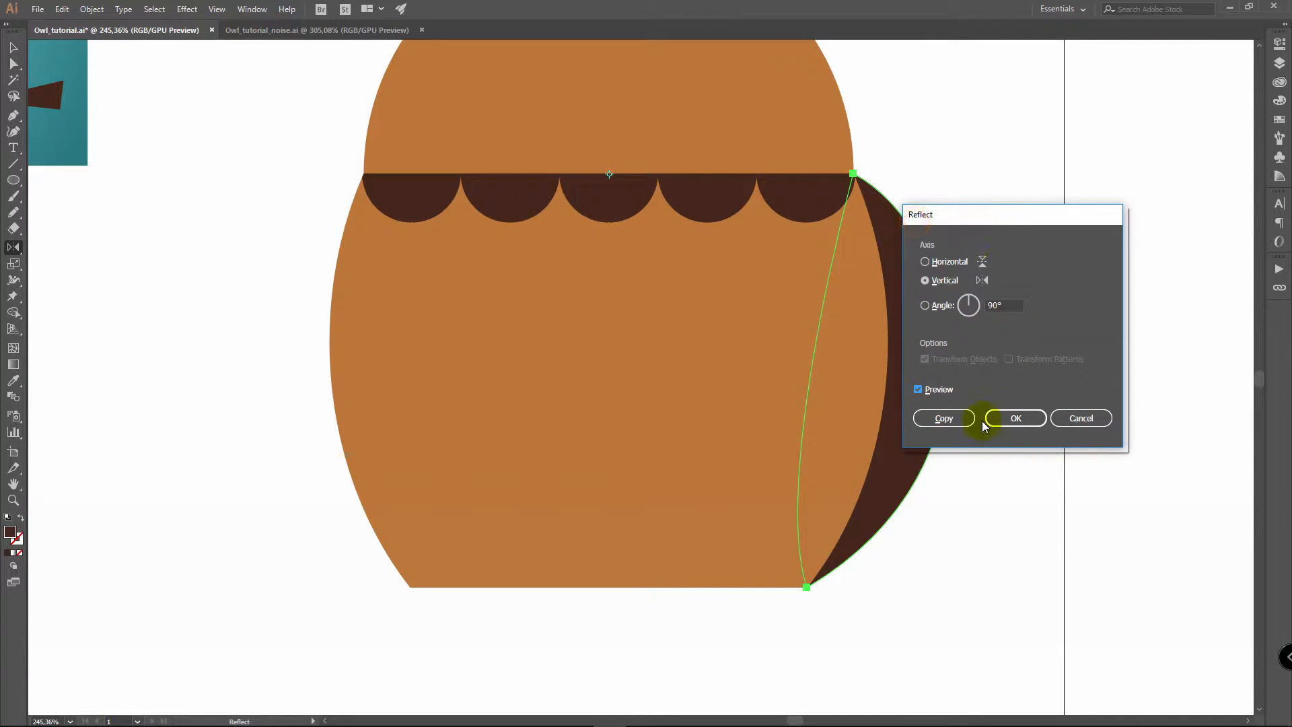
click(943, 418)
key(z)
drag(905, 155, 812, 196)
key(v)
click(923, 154)
Step: Sample the yellow swatch and draw a triangular left beak half, about 22 by 57 pt, on the owl's centre line over the middle scallop
key(space)
key(z)
key(space)
drag(847, 196, 818, 258)
key(v)
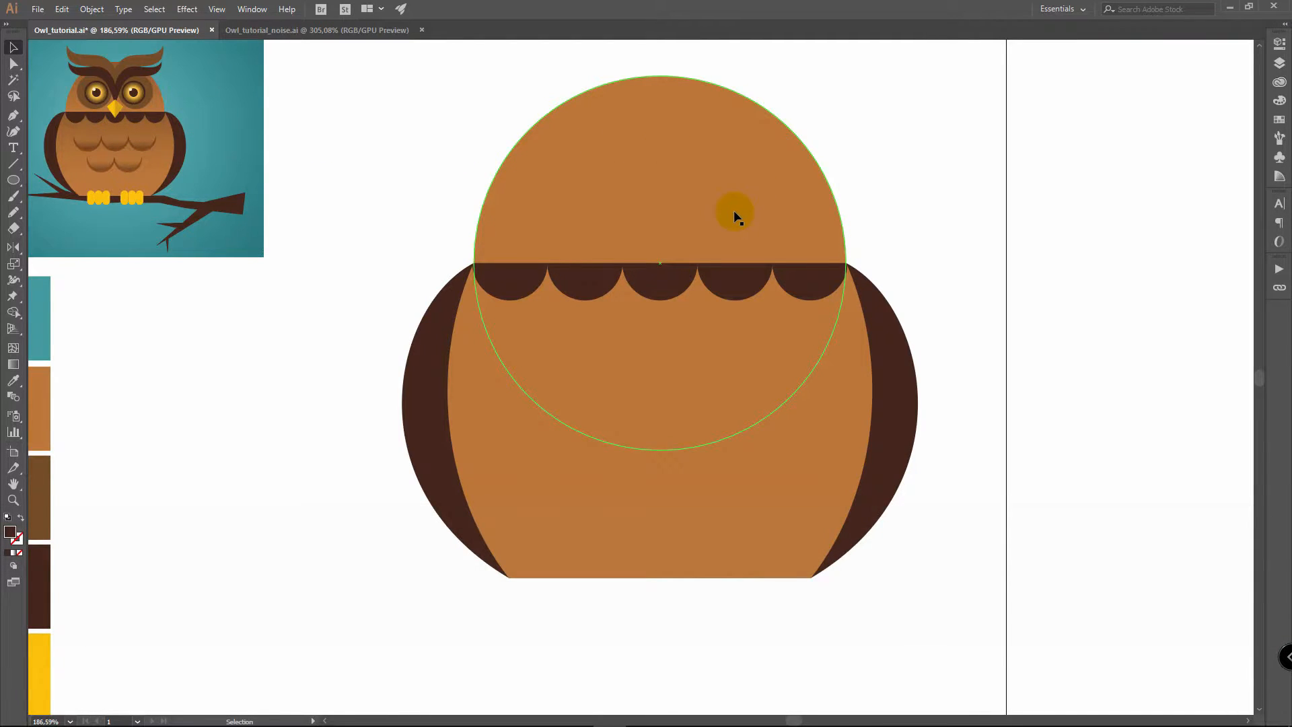
key(space)
drag(462, 259, 531, 226)
key(i)
click(91, 656)
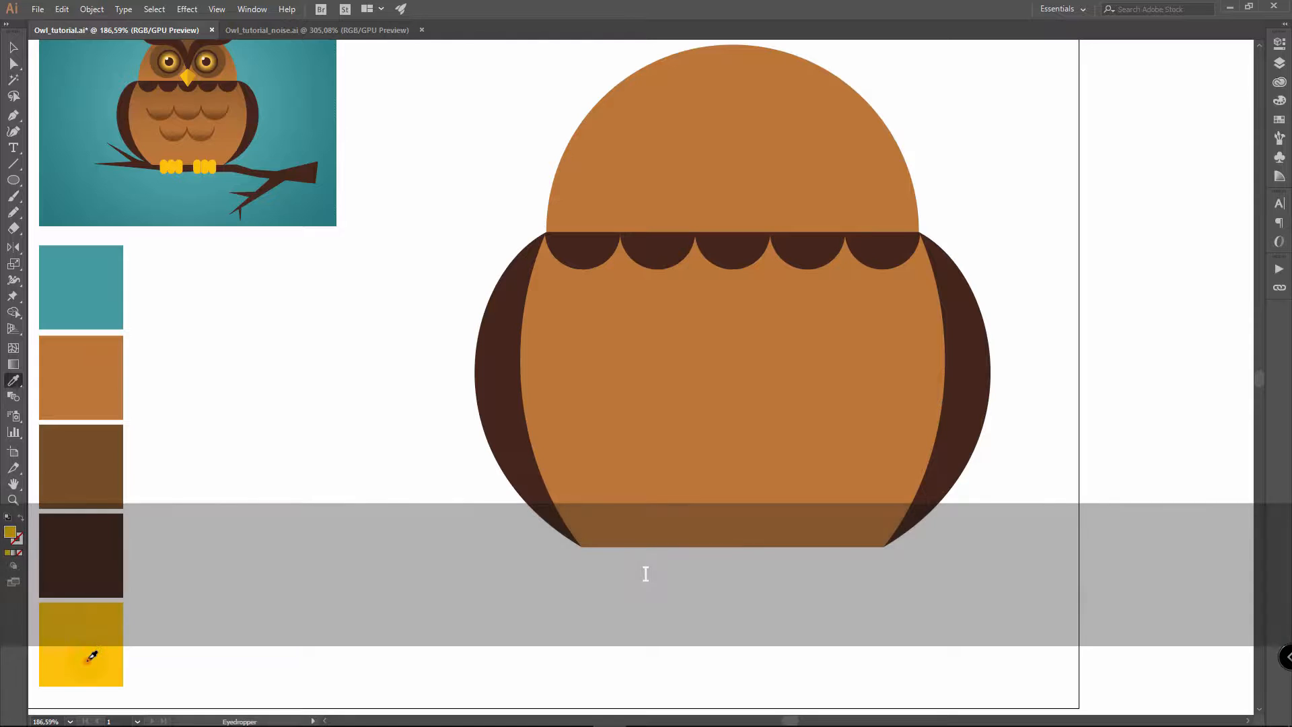
key(p)
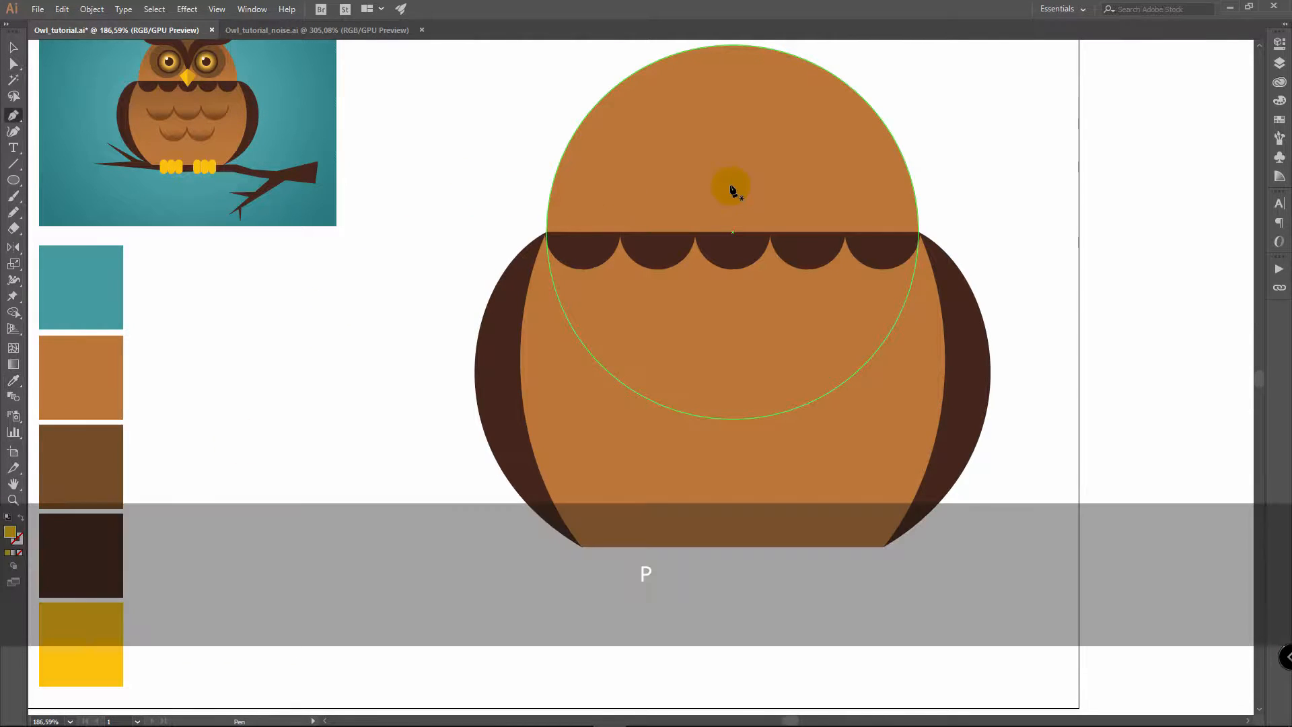
click(732, 174)
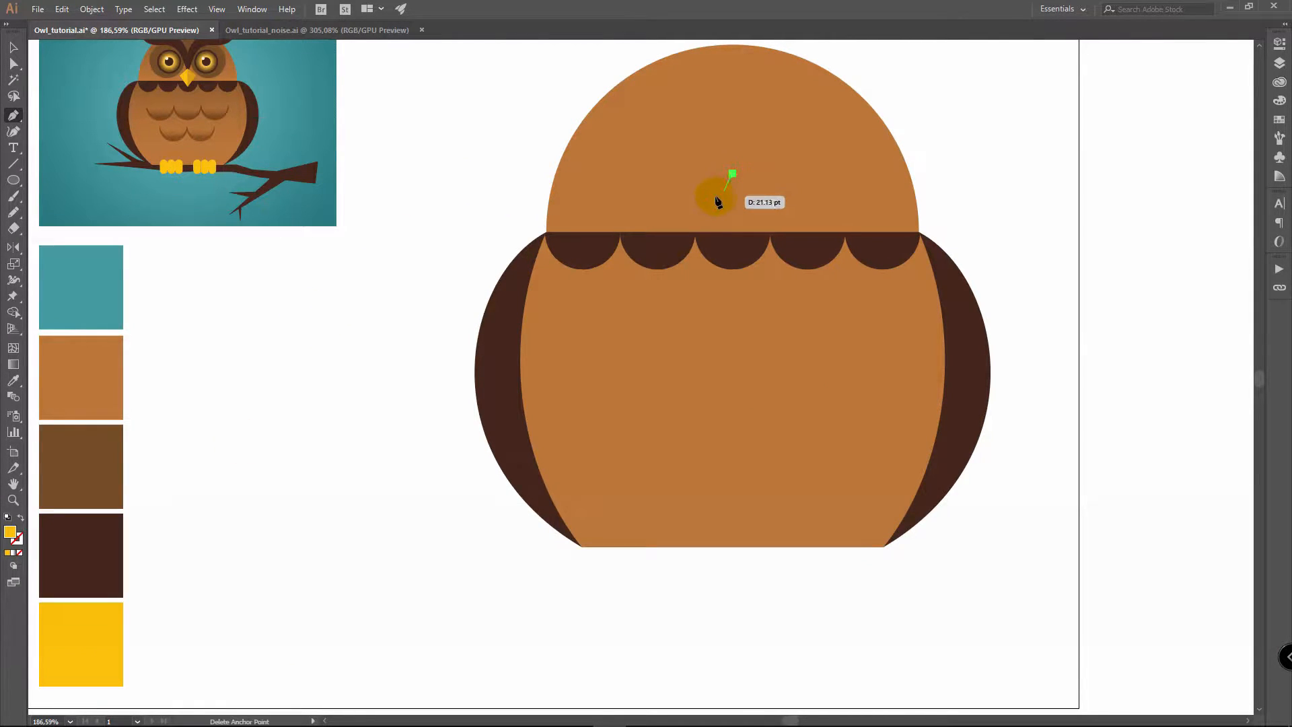
drag(705, 204, 727, 232)
click(734, 247)
click(733, 174)
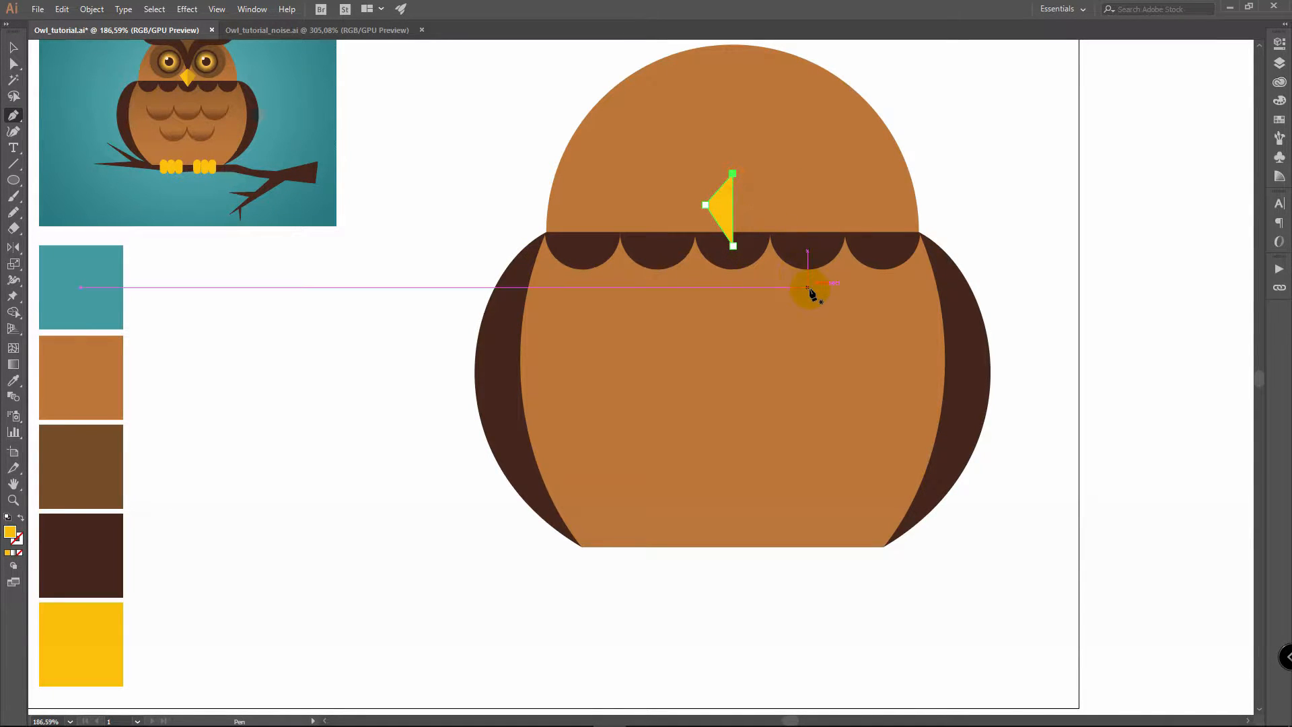
Step: Duplicate the beak half beside the original and flip the copy horizontally
key(z)
drag(750, 195, 983, 179)
key(v)
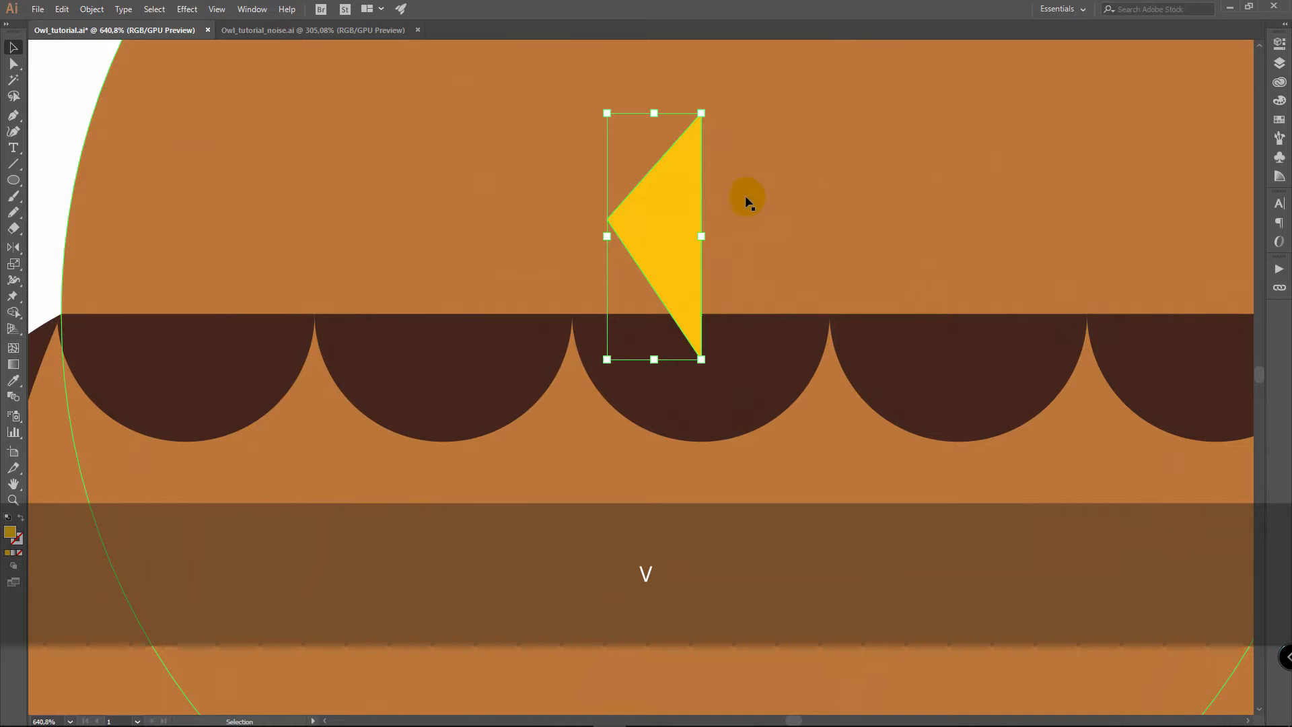
drag(652, 207, 770, 205)
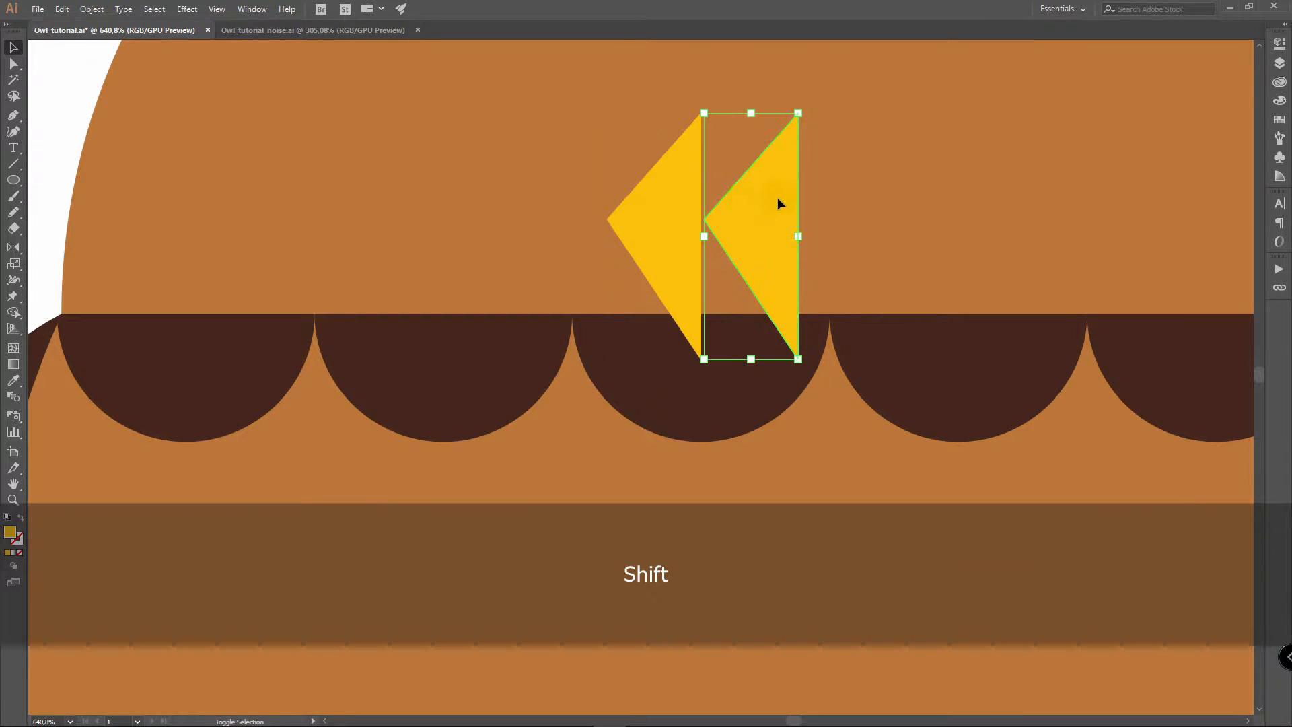
click(1278, 43)
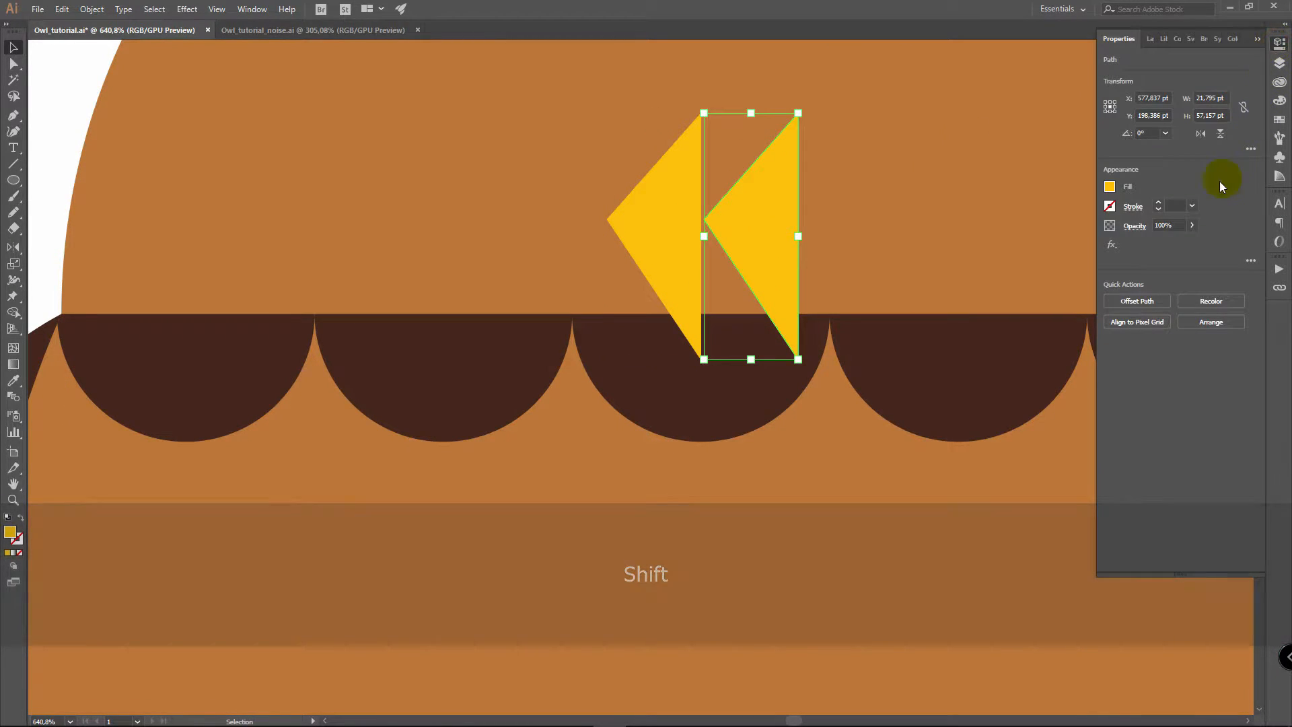
click(1202, 134)
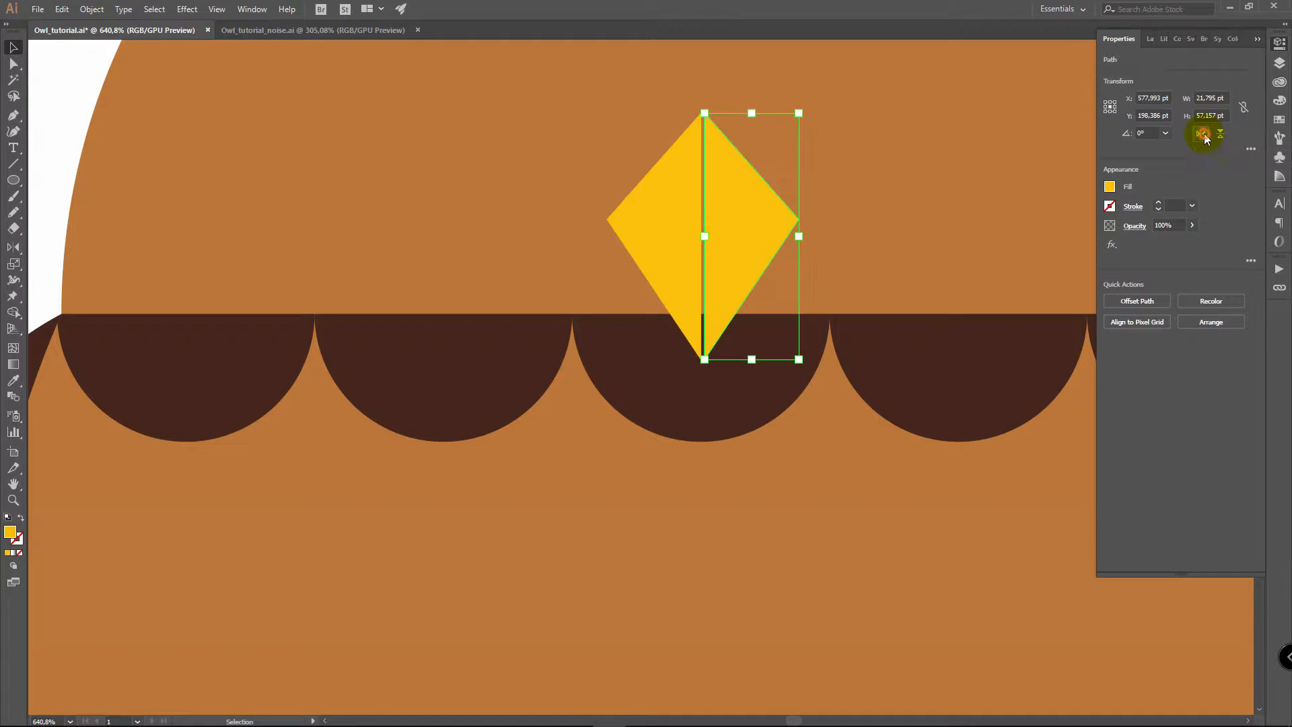
Step: Move the flipped beak half against the left half so that their vertical edges meet
key(z)
drag(705, 143, 951, 139)
key(v)
drag(695, 190, 676, 188)
key(z)
drag(854, 203, 557, 193)
key(v)
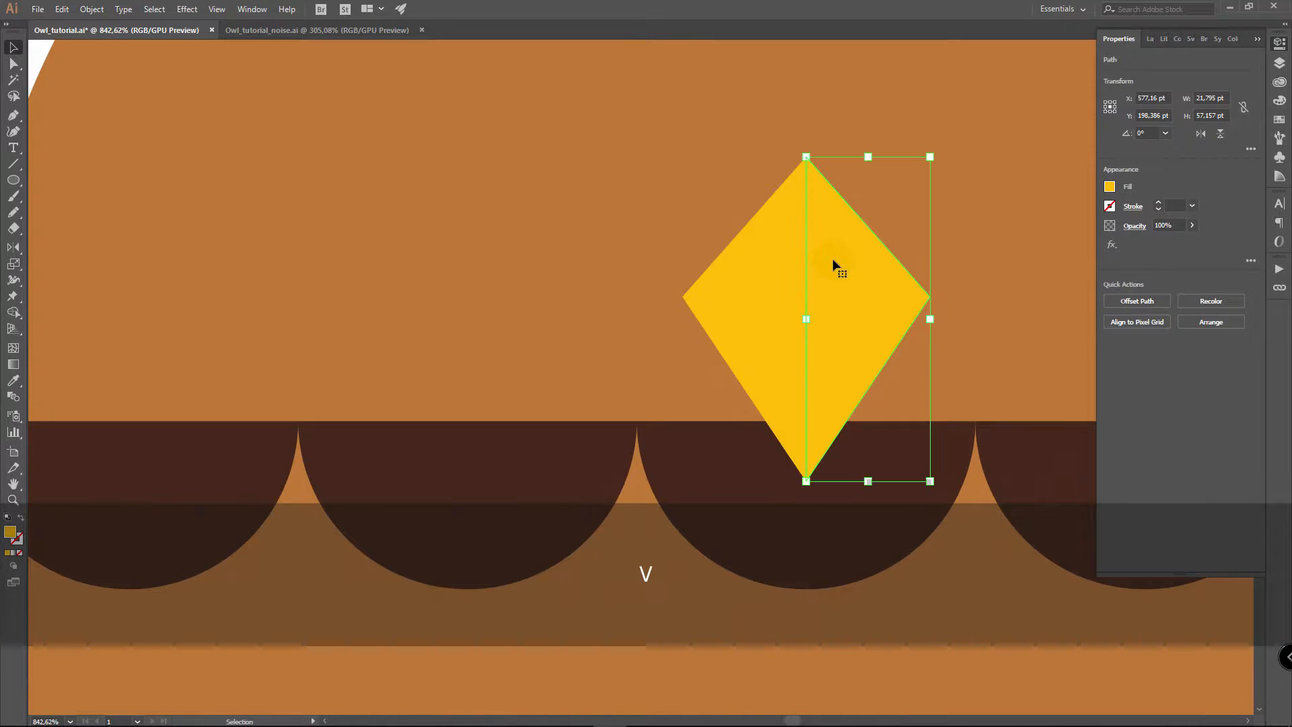
Step: Fill the right beak half with a darker, muted shade of the same yellow
double_click(10, 533)
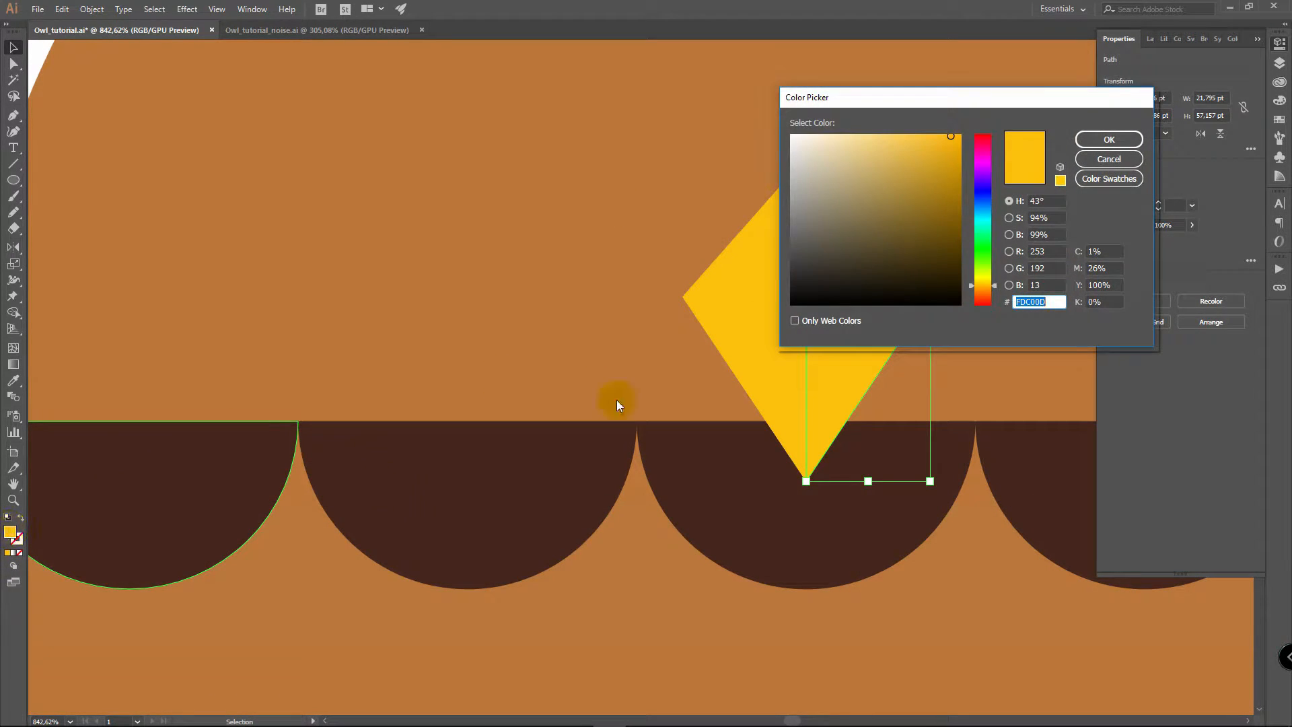
click(929, 169)
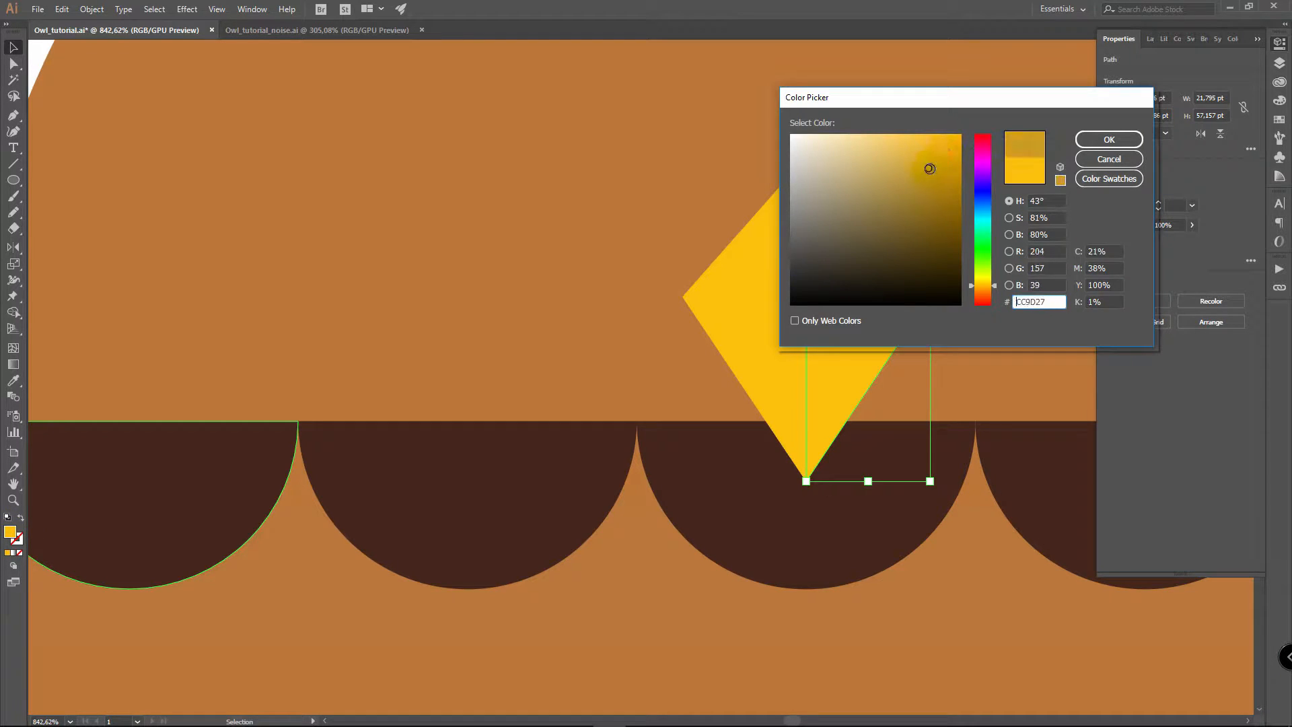
drag(938, 165, 935, 161)
click(1108, 139)
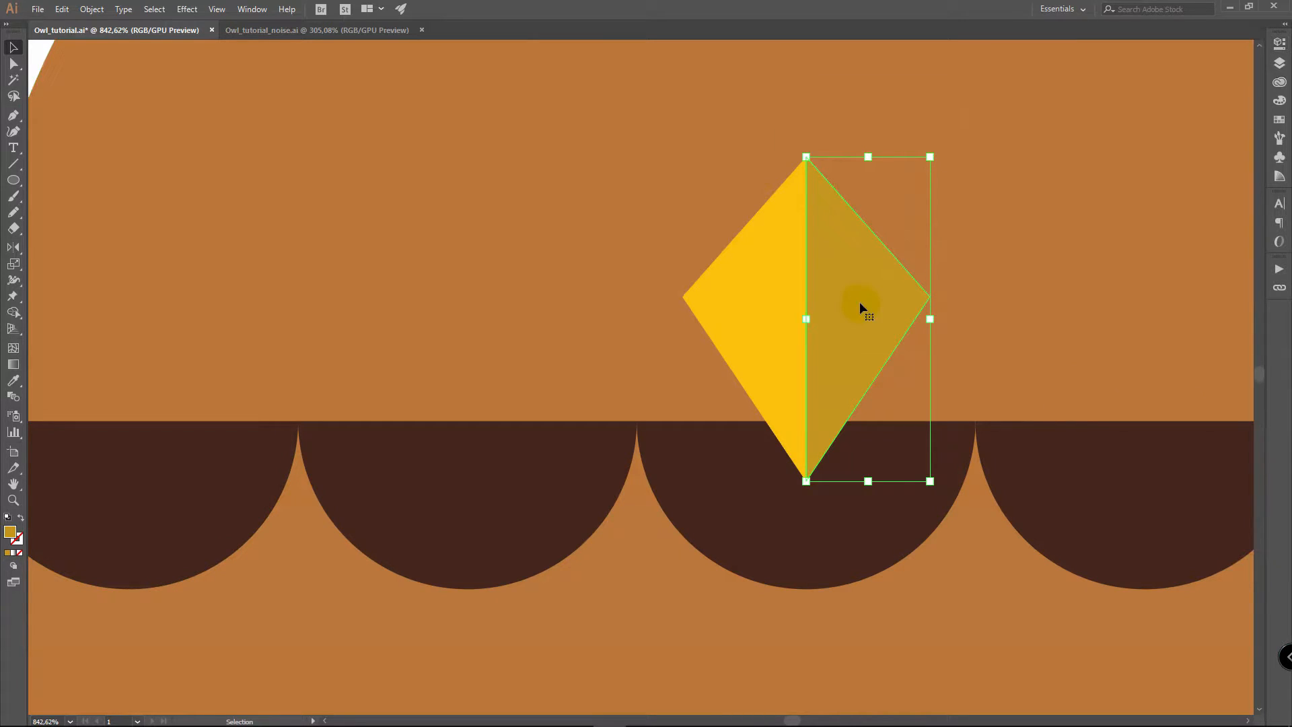
Step: Select both beak halves and stretch the beak slightly wider and taller
shift+click(763, 298)
drag(930, 319, 951, 323)
drag(807, 157, 807, 143)
Step: Scale the whole beak down to suit the head and group its two halves
key(z)
drag(1018, 242, 832, 271)
key(space)
key(v)
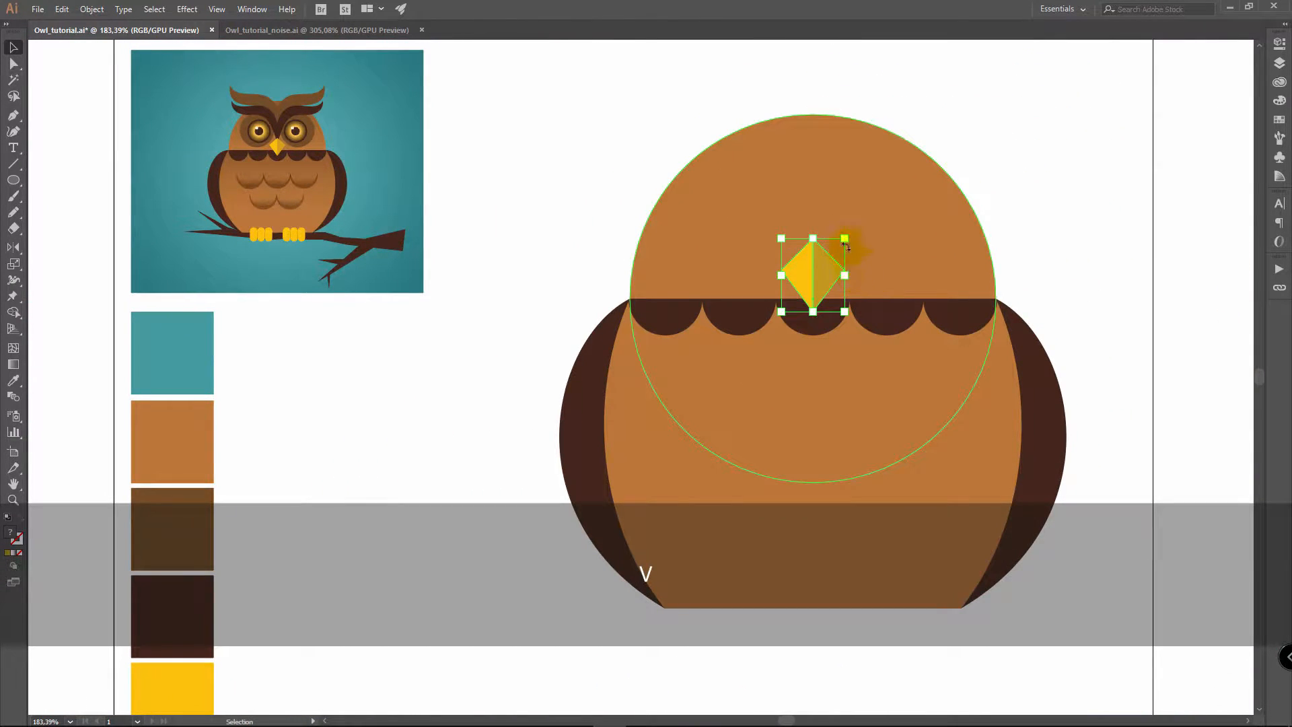
drag(845, 237, 826, 275)
key(ctrl+g)
click(1074, 235)
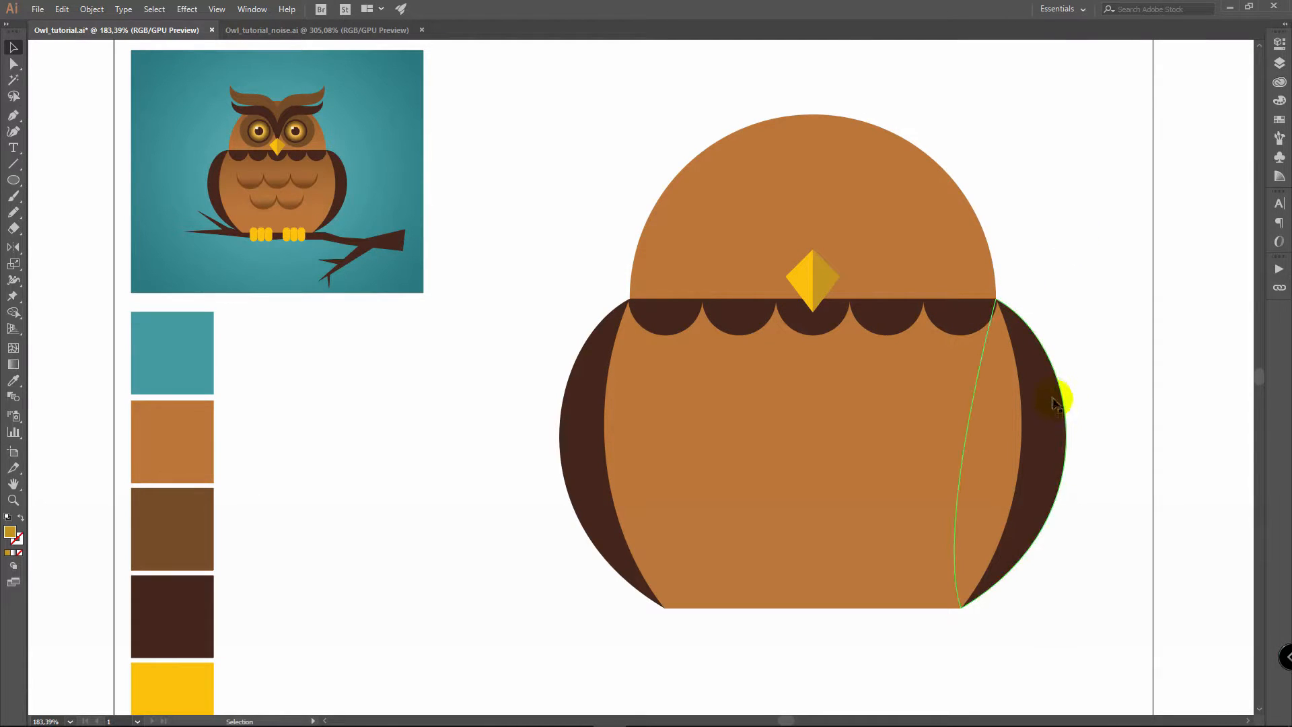
Step: Select the left and right wings and group them
click(585, 392)
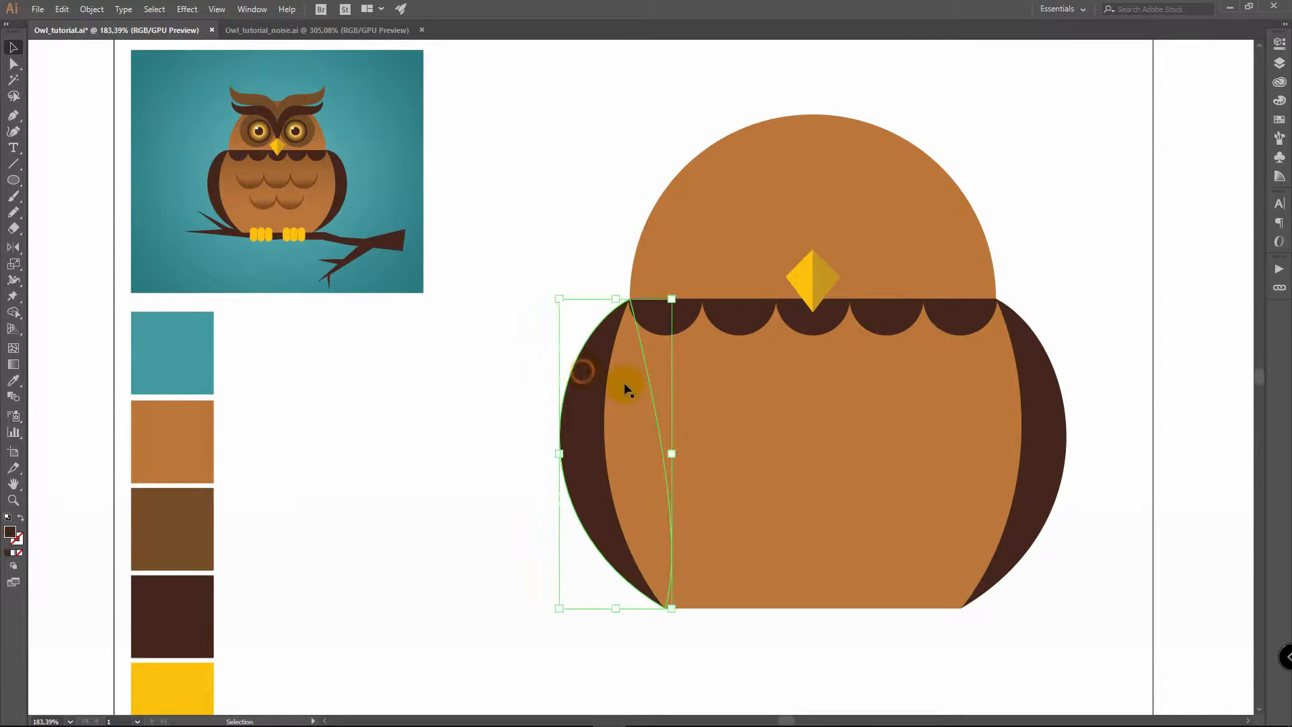
shift+click(1060, 389)
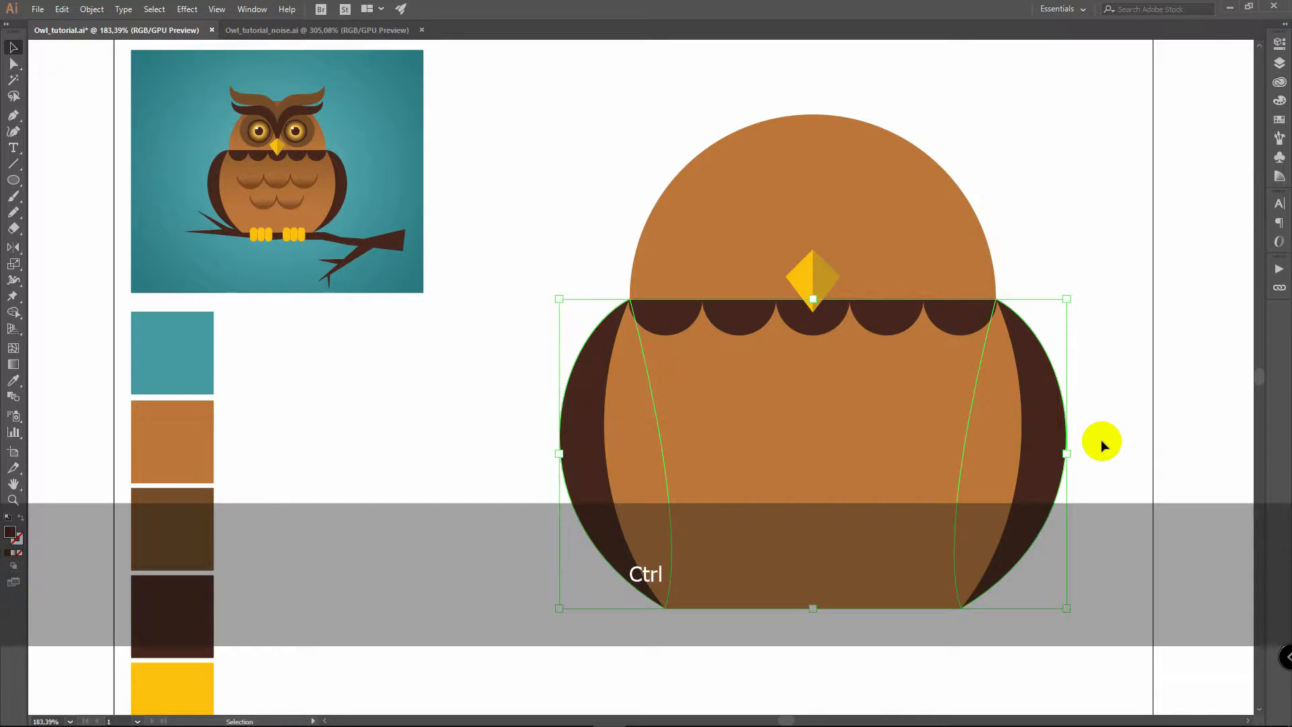
key(ctrl+g)
click(1070, 306)
Step: Select all the owl's body, head, wing and beak parts and align them on their horizontal centres
drag(559, 86, 1110, 568)
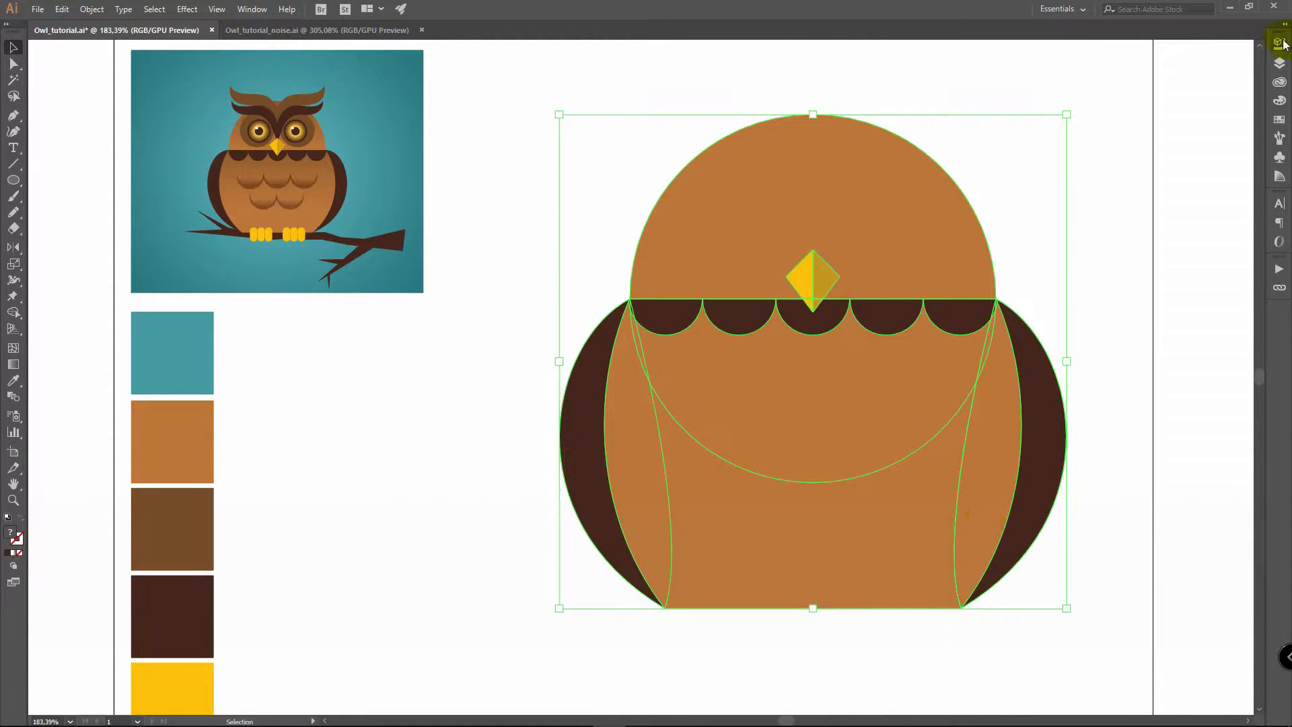
click(1278, 44)
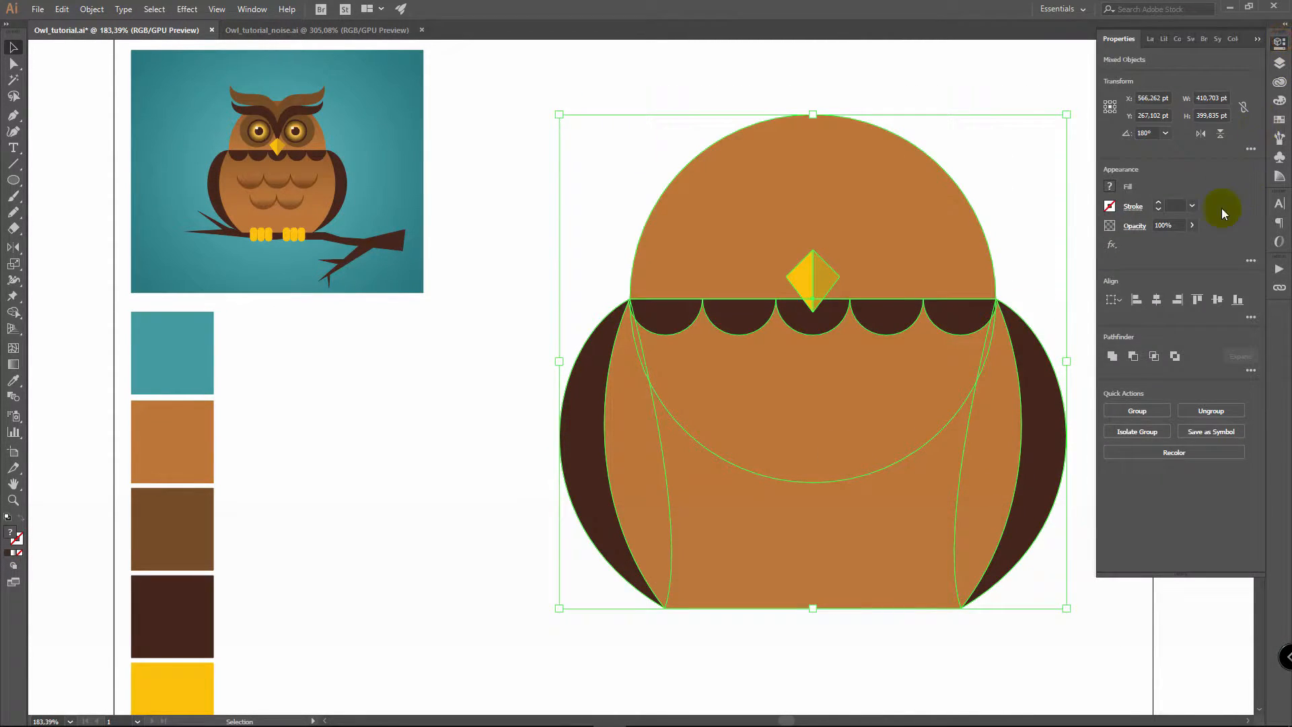
click(1158, 300)
click(1277, 46)
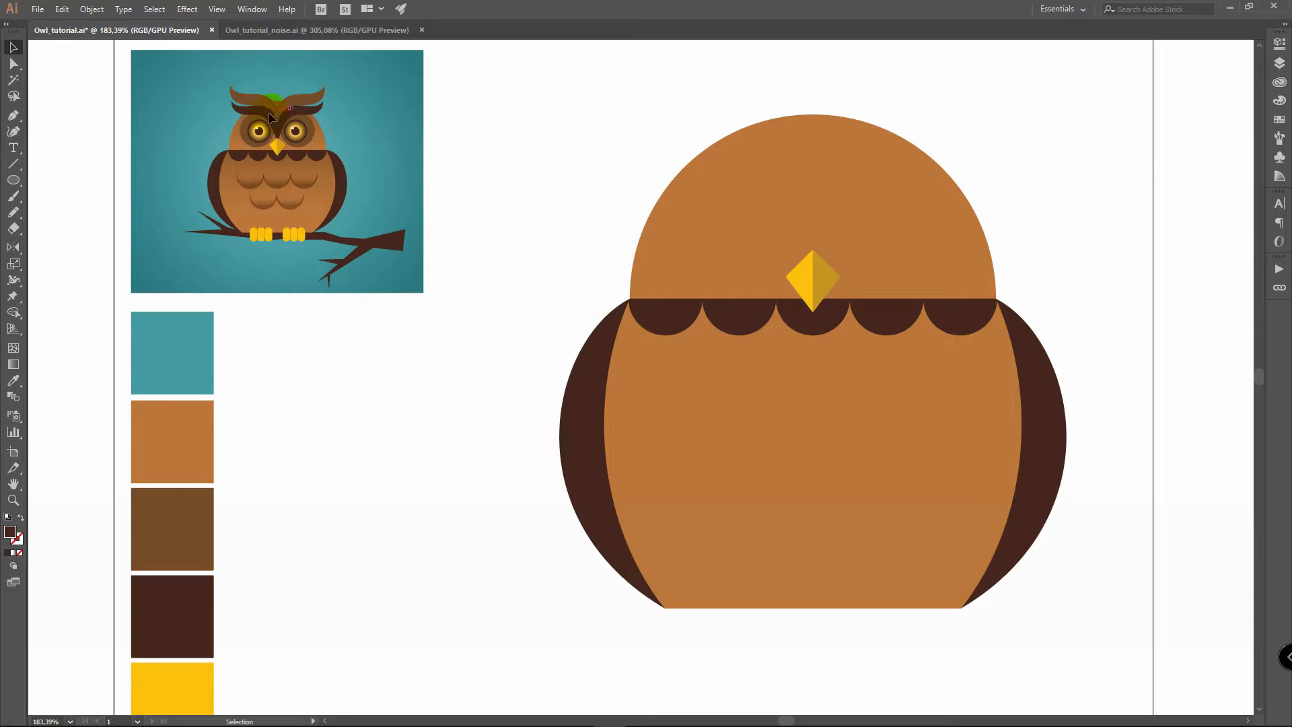
Step: Draw a three-point S-curved eyebrow path from the beak's top past the head's right side, then swap its fill and stroke
drag(292, 111, 326, 103)
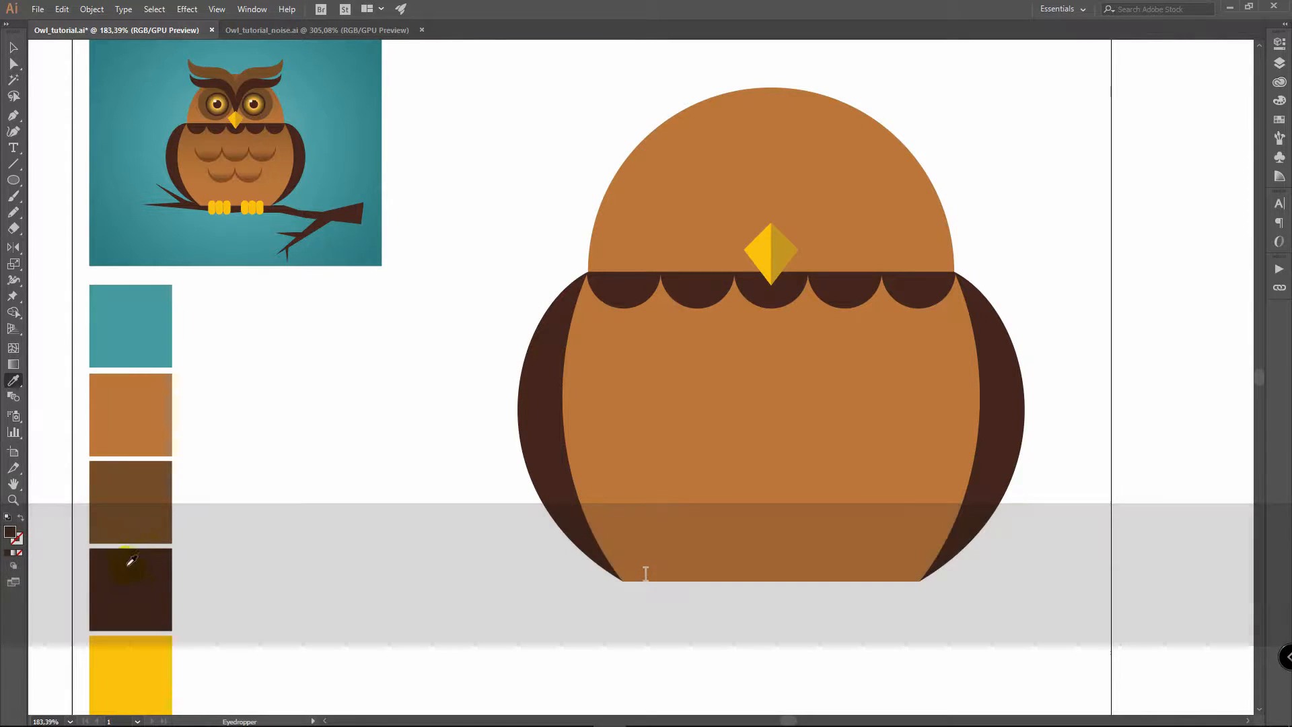
key(space)
drag(495, 282, 359, 361)
key(p)
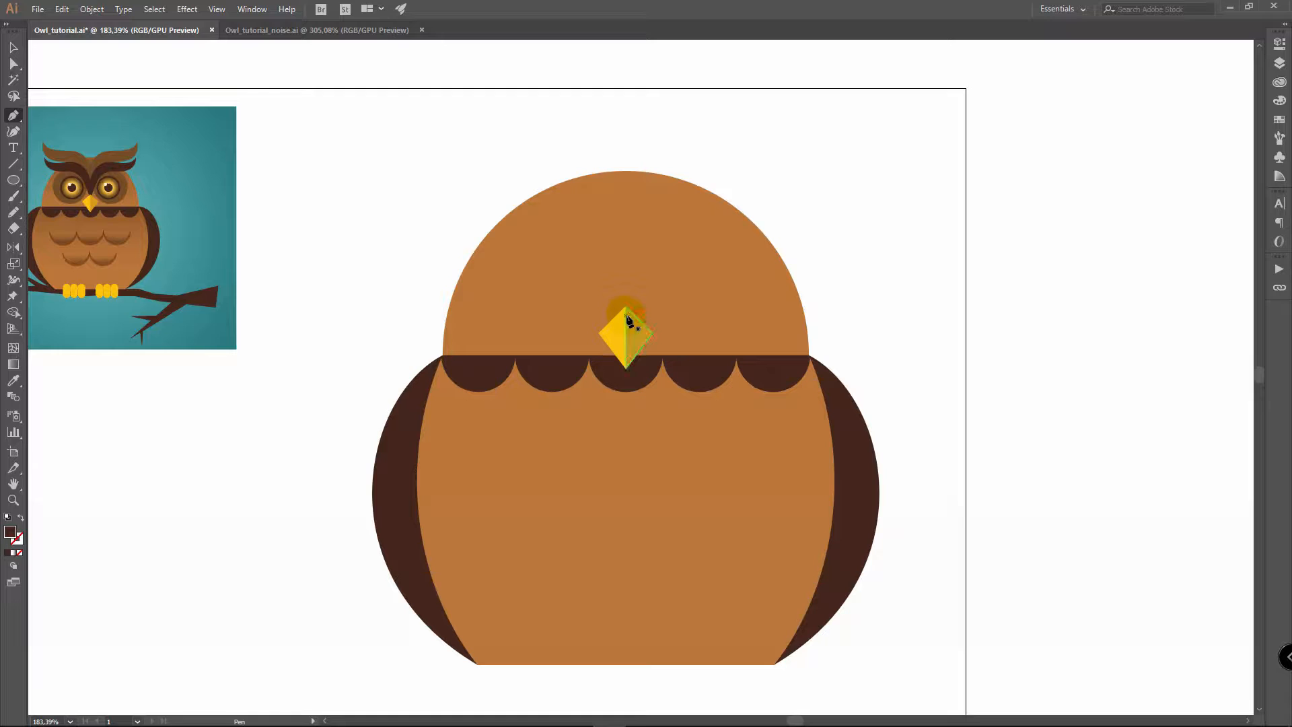
drag(626, 317, 626, 275)
drag(696, 217, 753, 221)
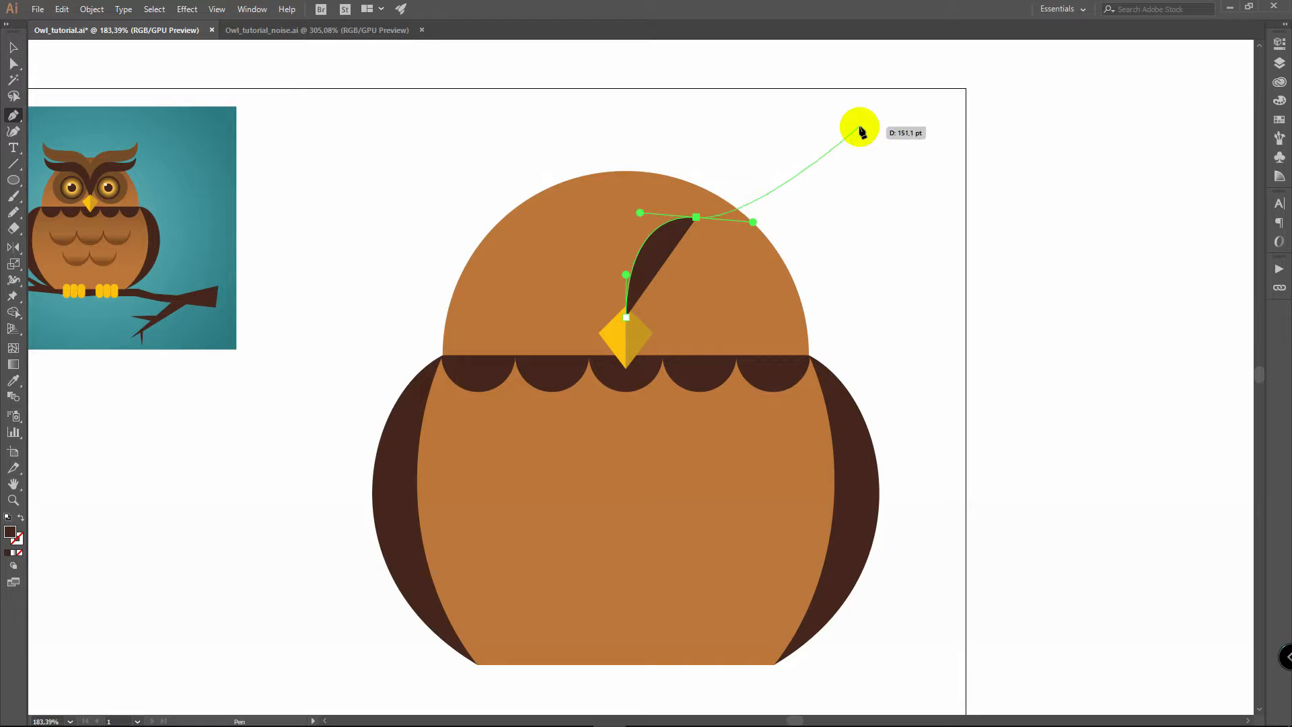
drag(823, 90, 824, 59)
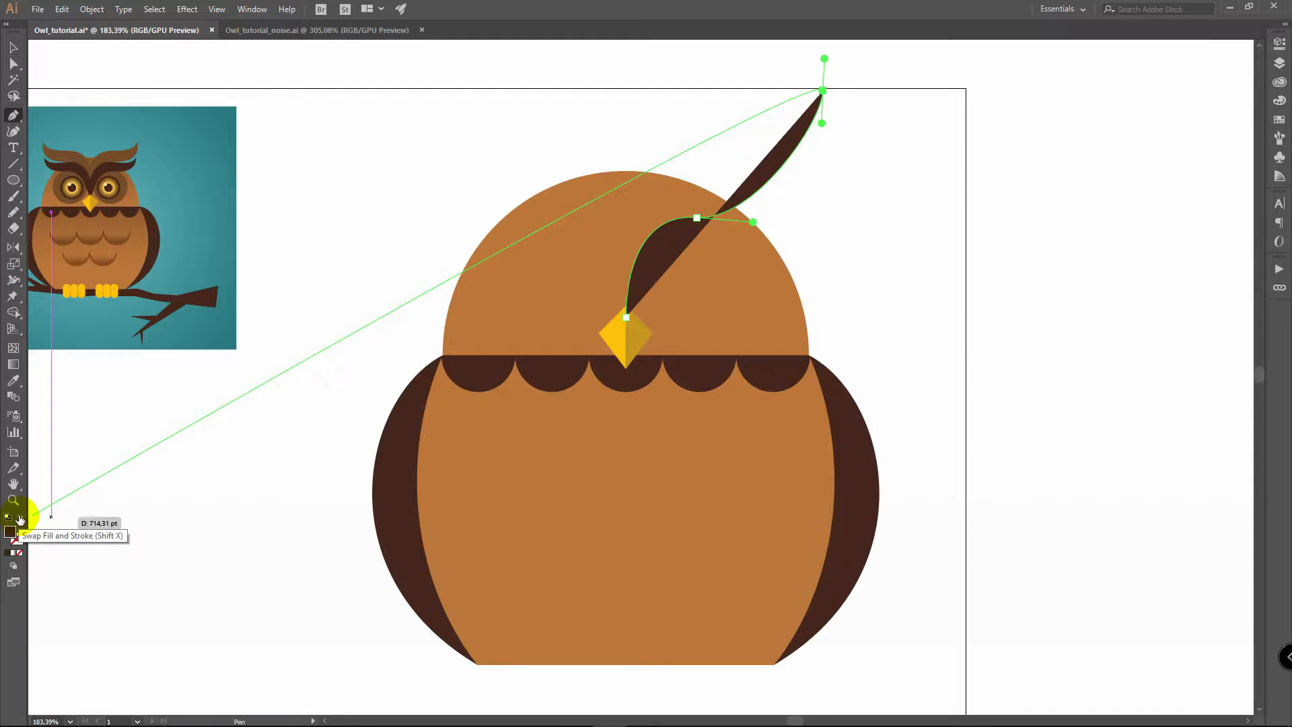
click(21, 518)
Step: Lower the eyebrow path's outer end point and adjust the middle anchor's handles to smooth the curve
key(a)
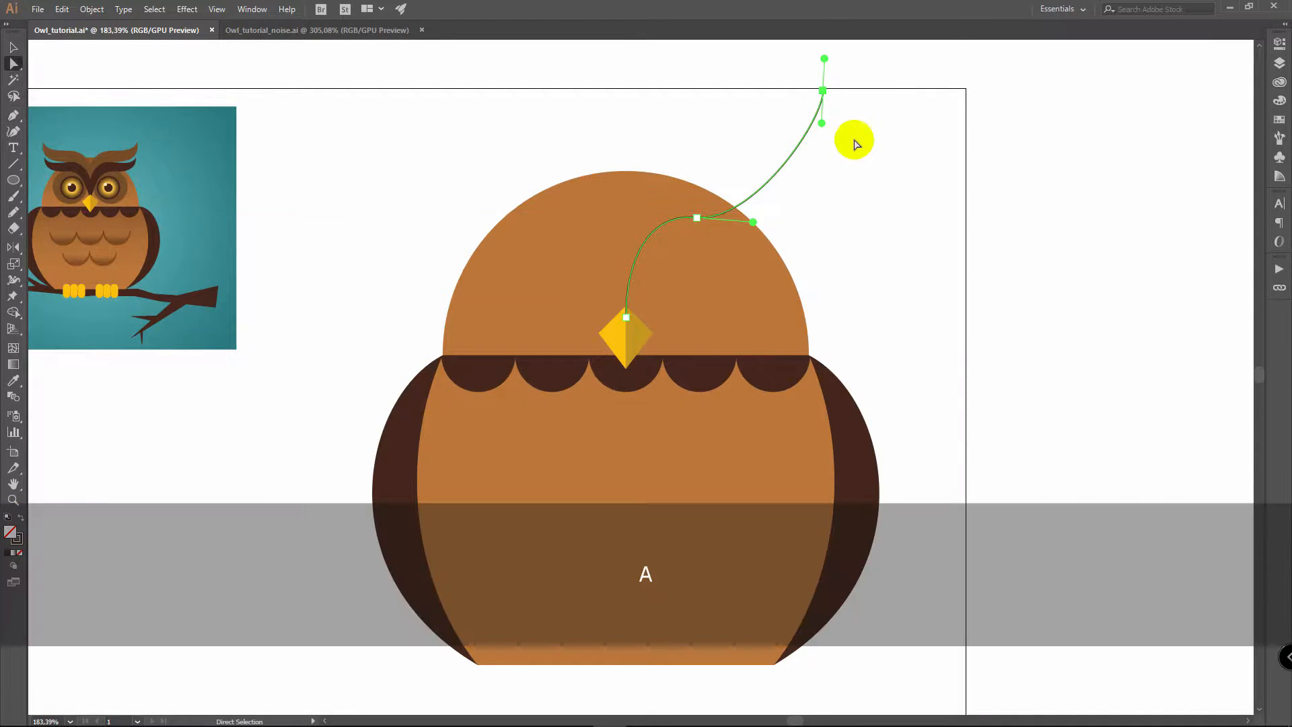
drag(823, 90, 789, 171)
drag(641, 209, 834, 211)
Step: Give the eyebrow path the width profile tapered at both ends and a stroke weight of 23 pt
key(z)
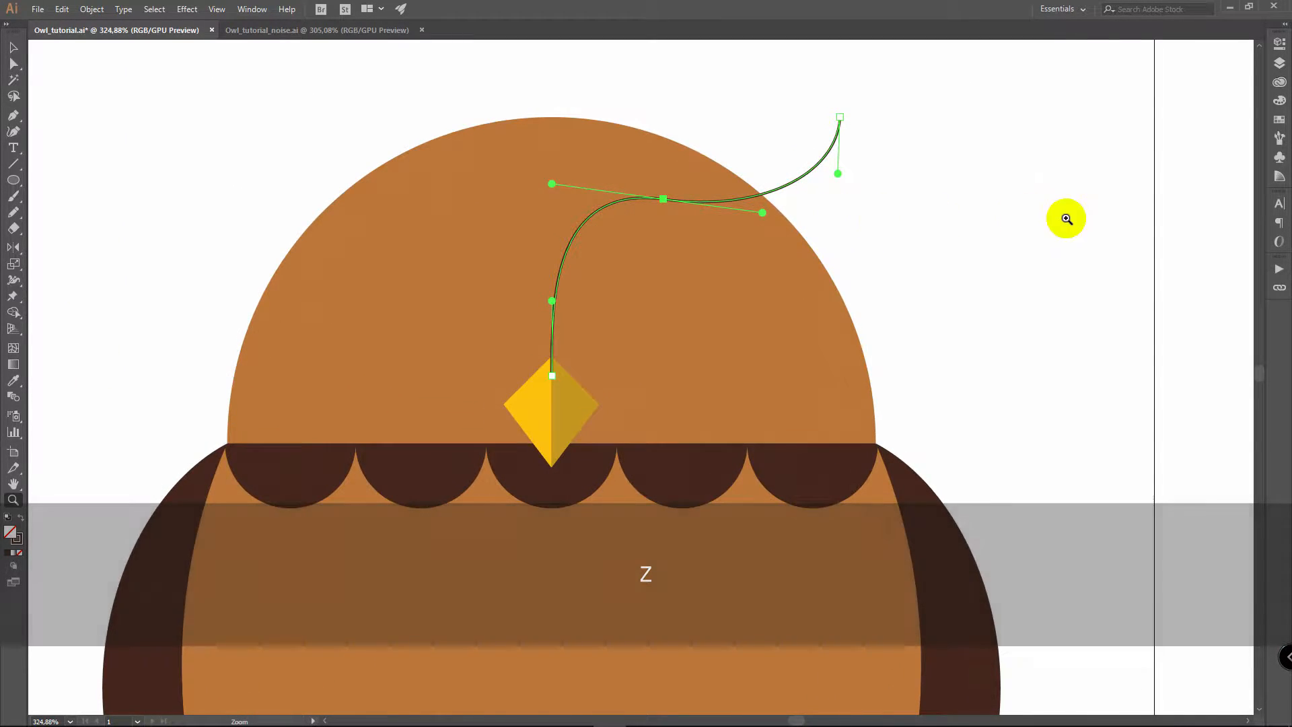
click(1281, 44)
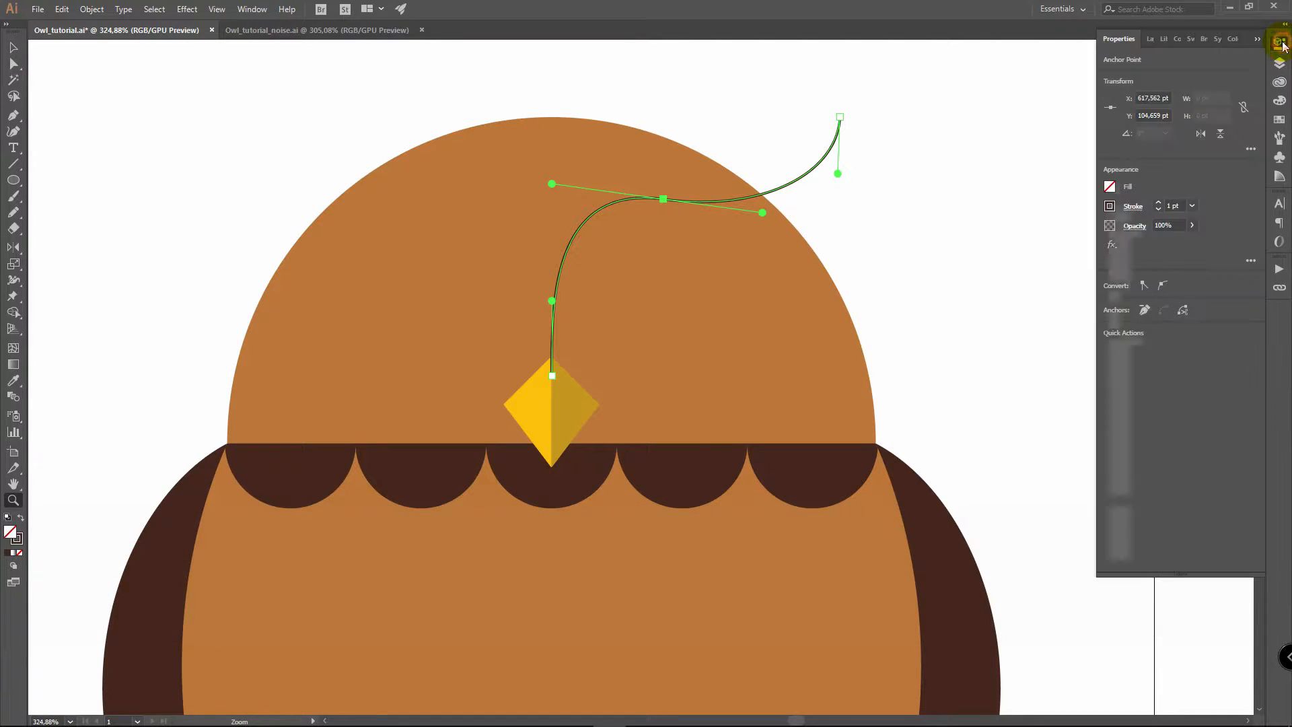
click(1133, 206)
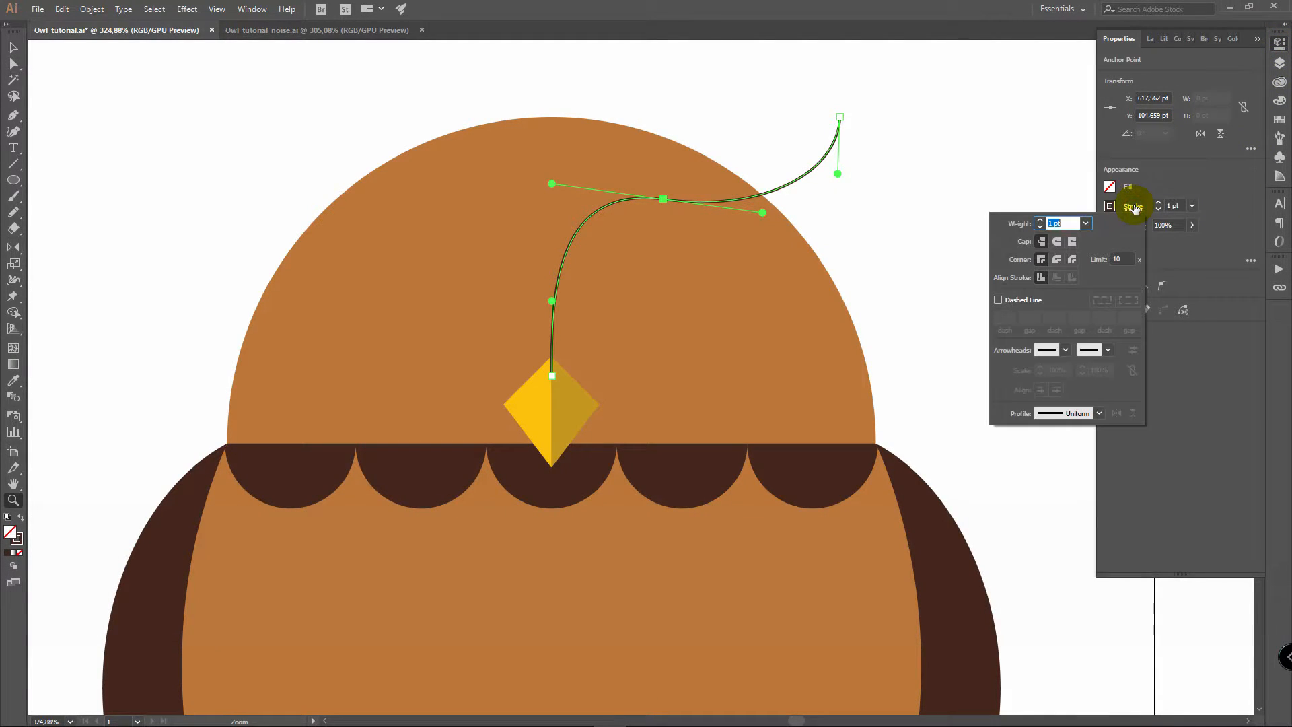
click(1100, 413)
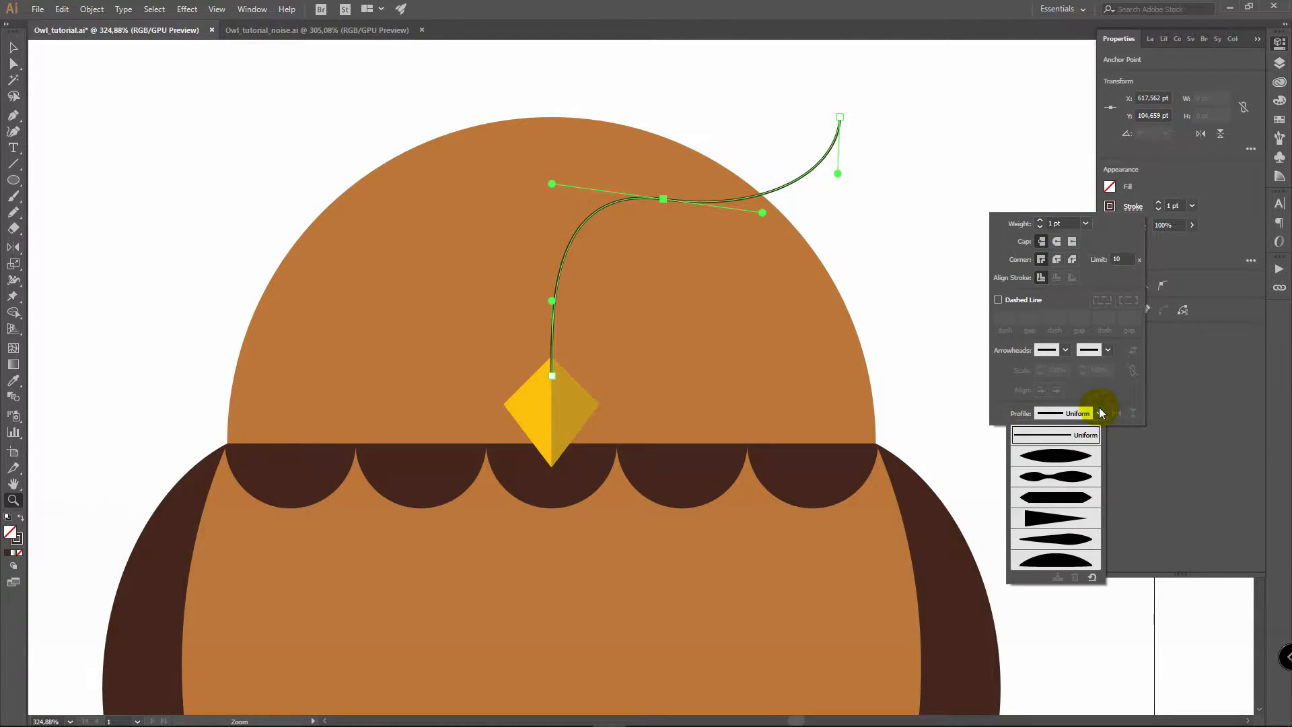
click(1044, 458)
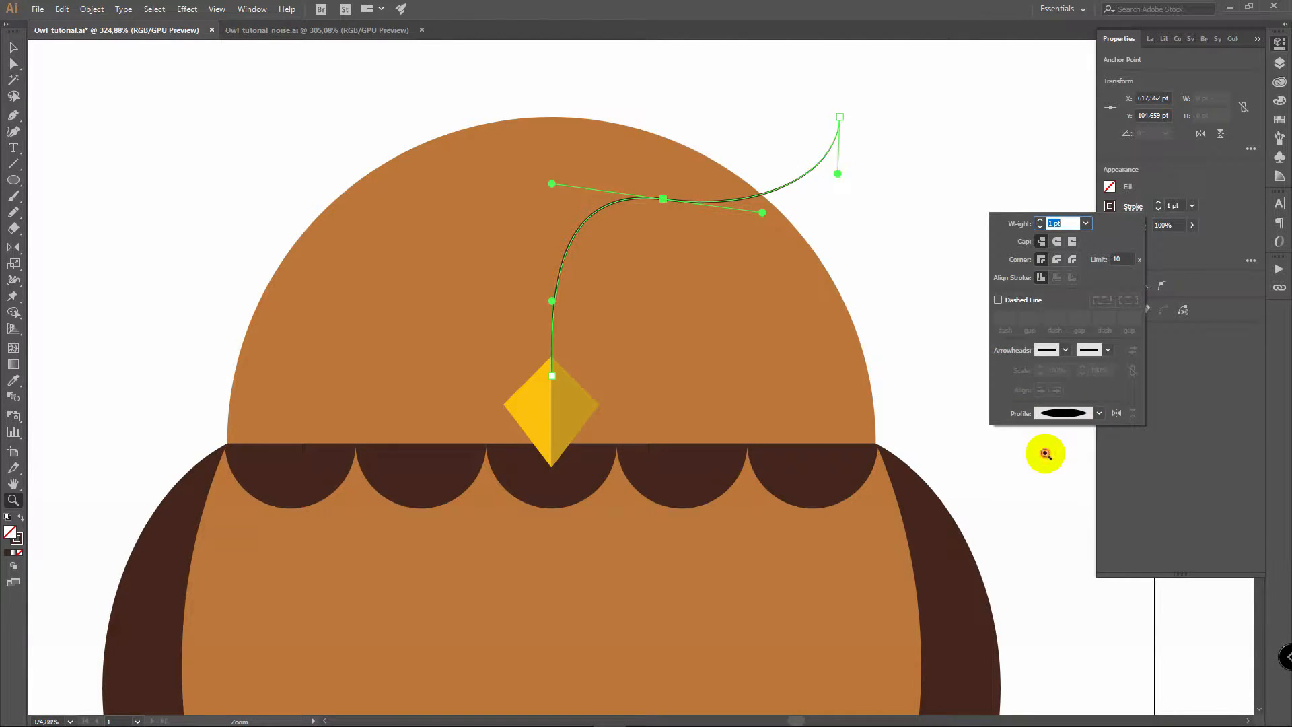
click(1158, 202)
click(1158, 202)
click(1158, 202)
click(1158, 202)
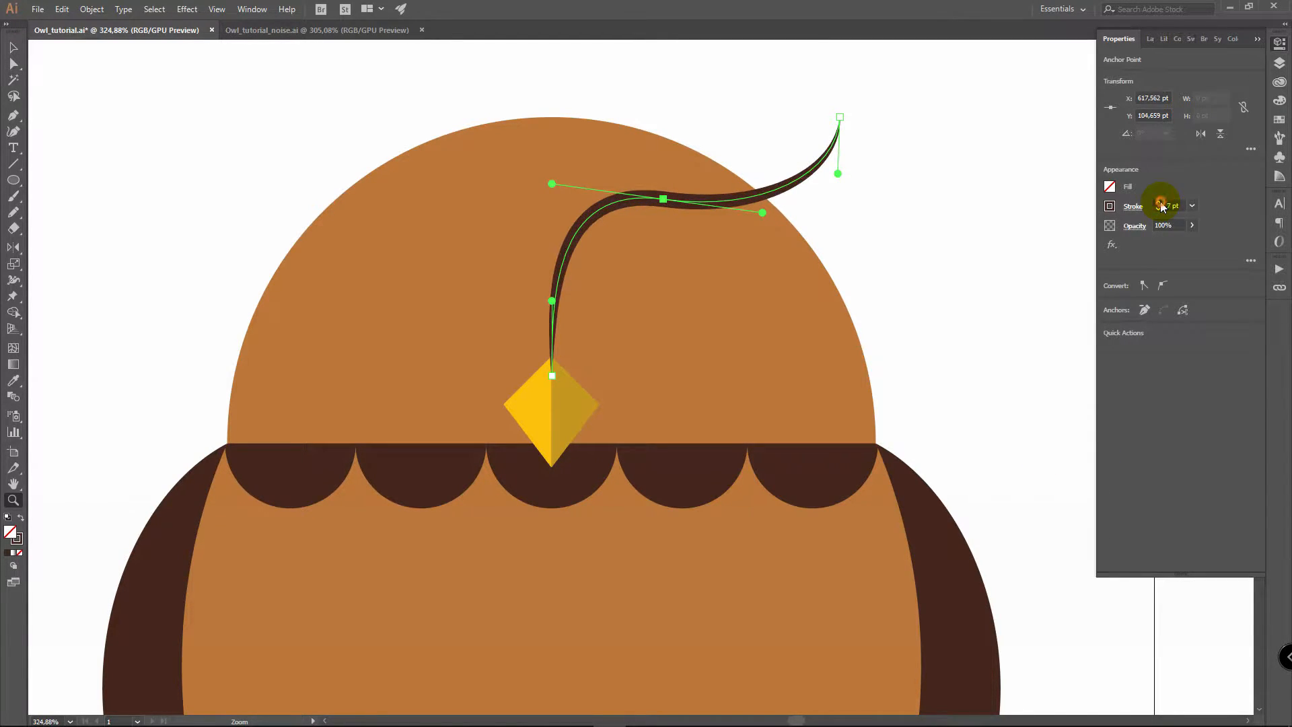
click(1158, 202)
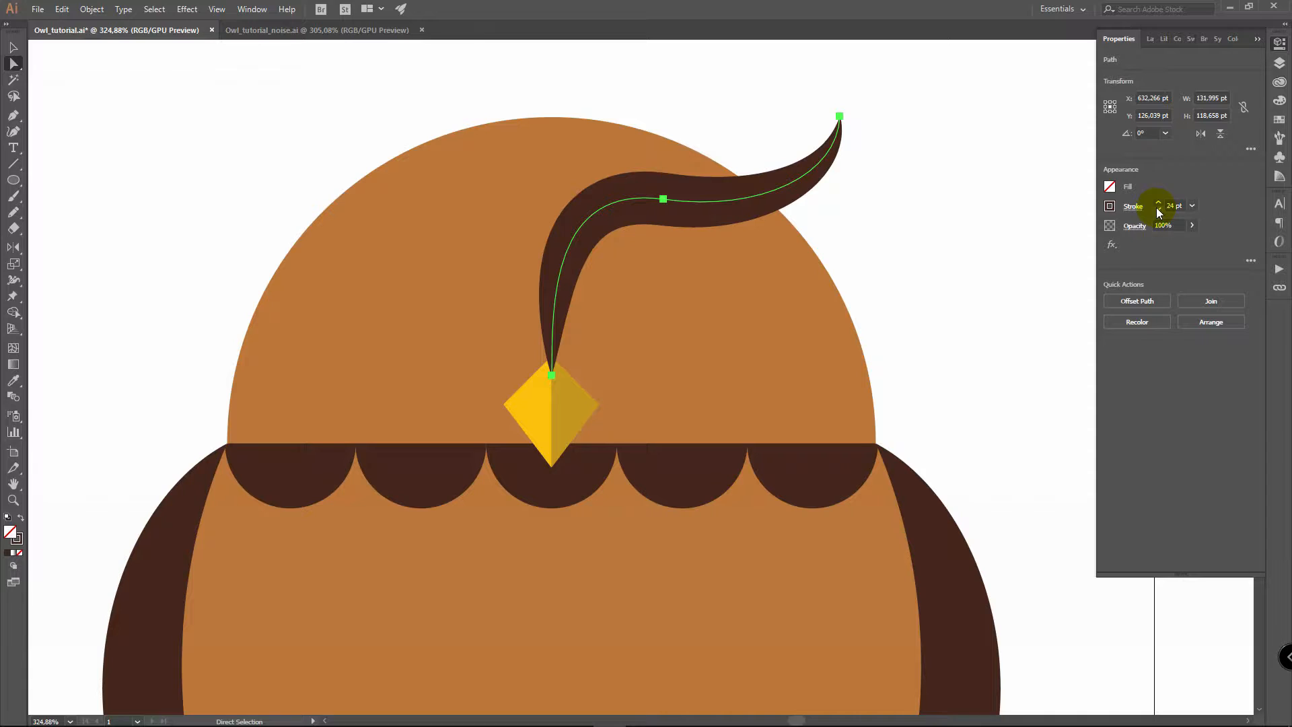
click(1158, 210)
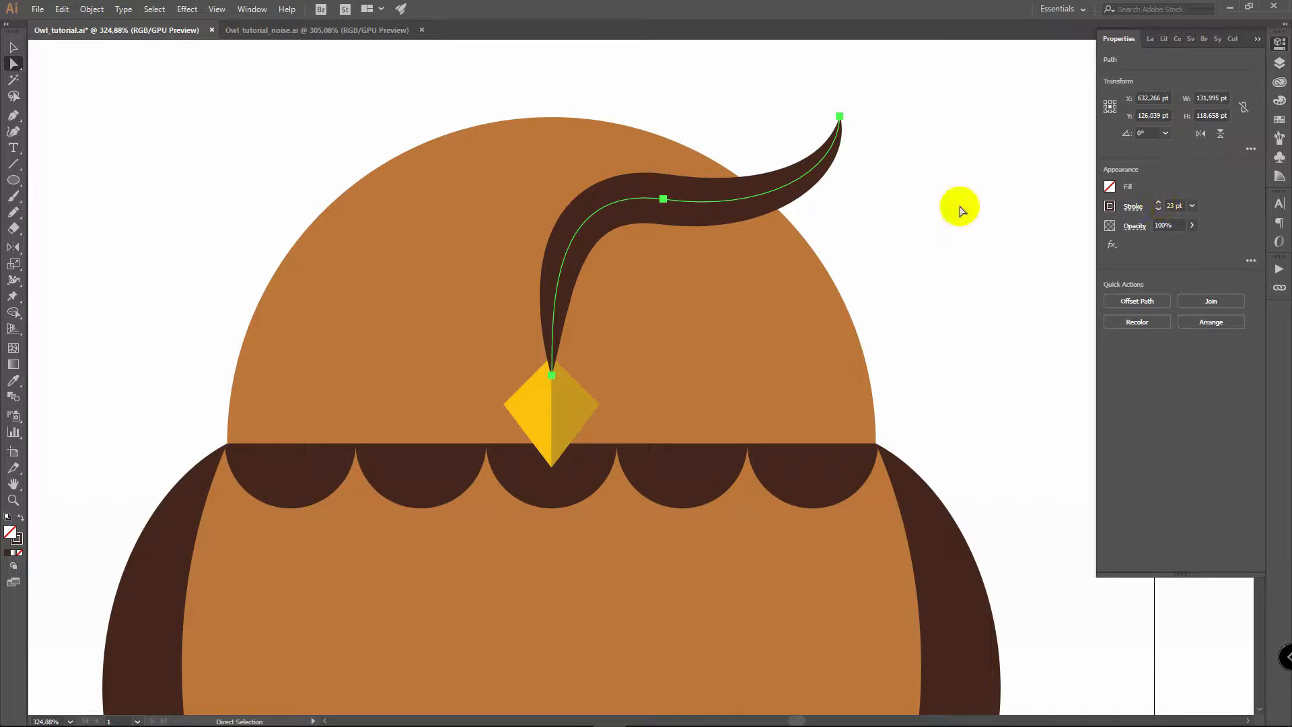
Step: Refine the eyebrow's bend by shifting its middle anchor slightly and adjusting that anchor's outer handle
key(a)
drag(663, 199, 663, 192)
drag(761, 207, 773, 215)
drag(696, 203, 700, 210)
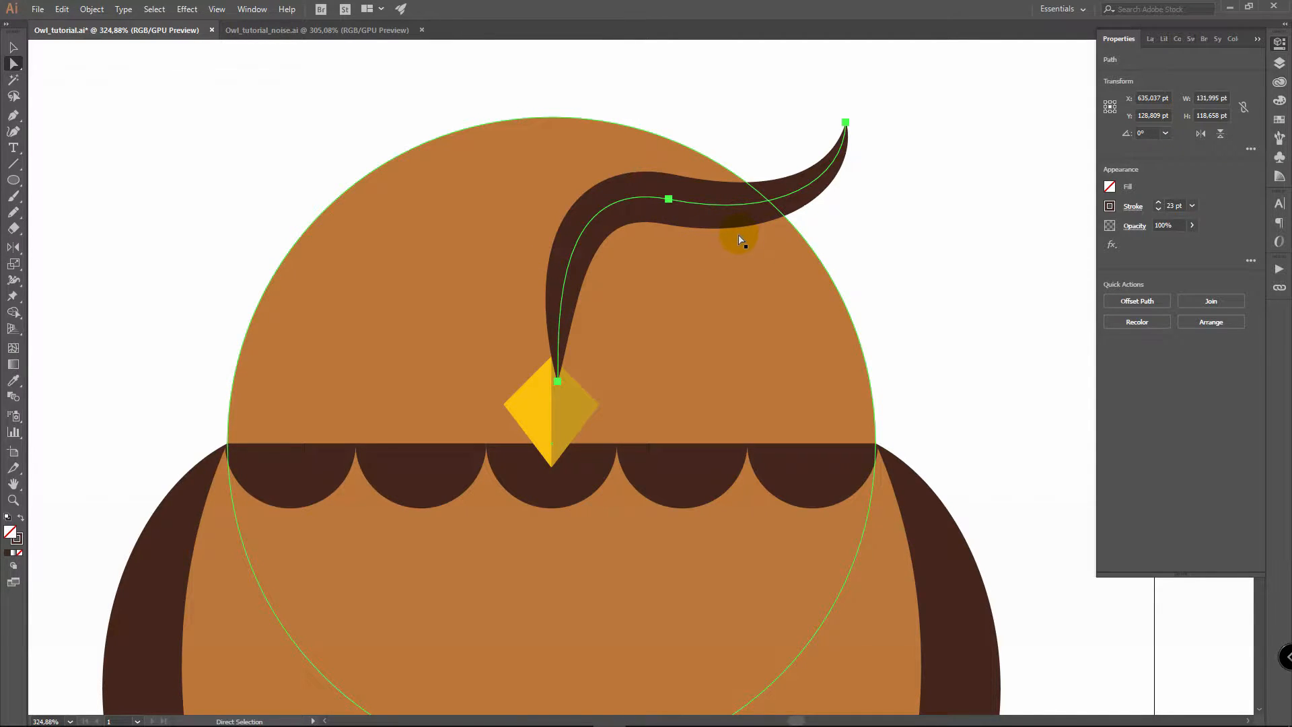
key(ctrl+z)
click(662, 194)
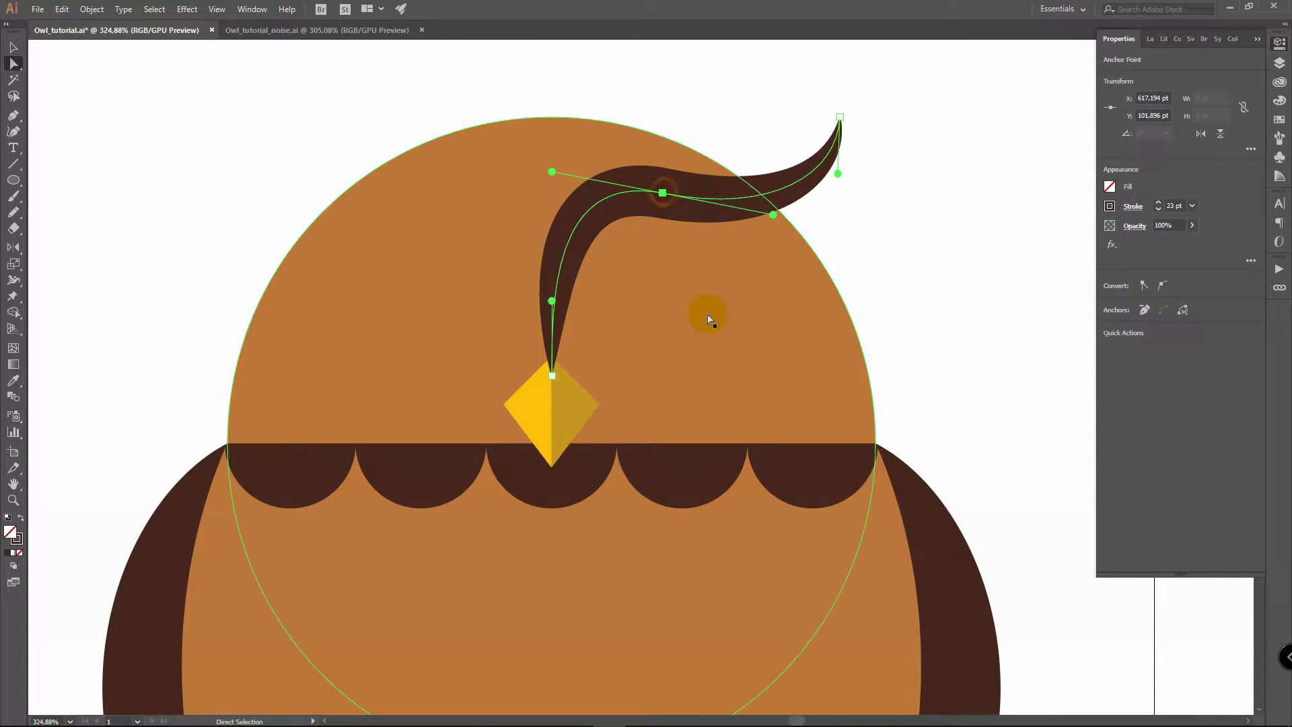
drag(663, 194, 669, 202)
Step: Expand the appearance of the eyebrow stroke into a filled dark brown shape
key(o)
key(v)
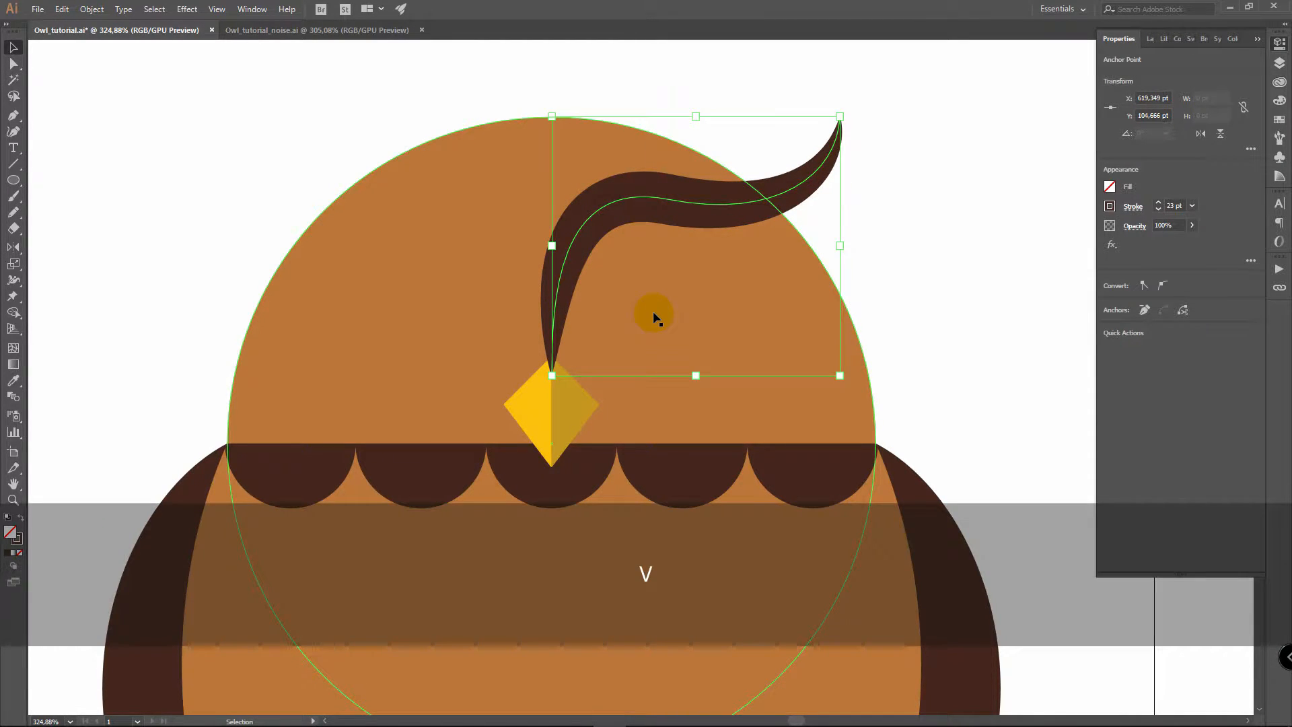
click(92, 9)
click(144, 168)
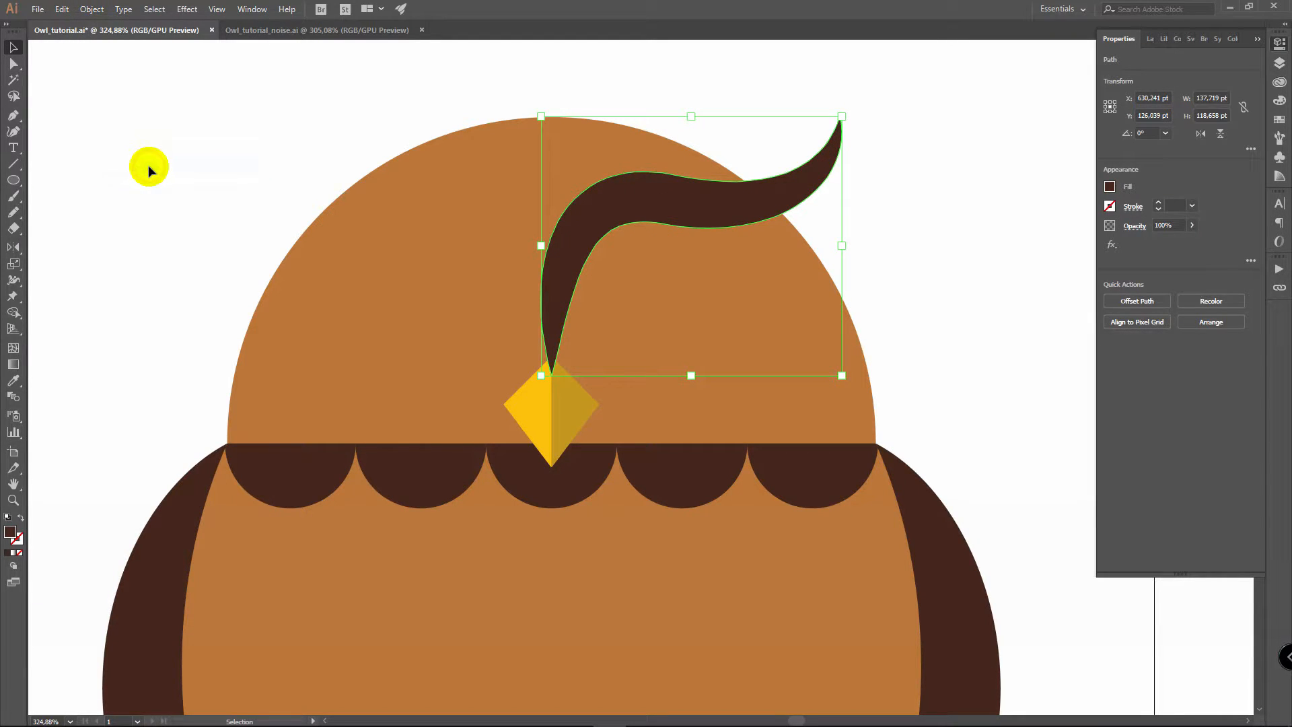
Step: Simplify the eyebrow outline with 50% curve precision and a 0° angle threshold, previewing the result
key(a)
key(a)
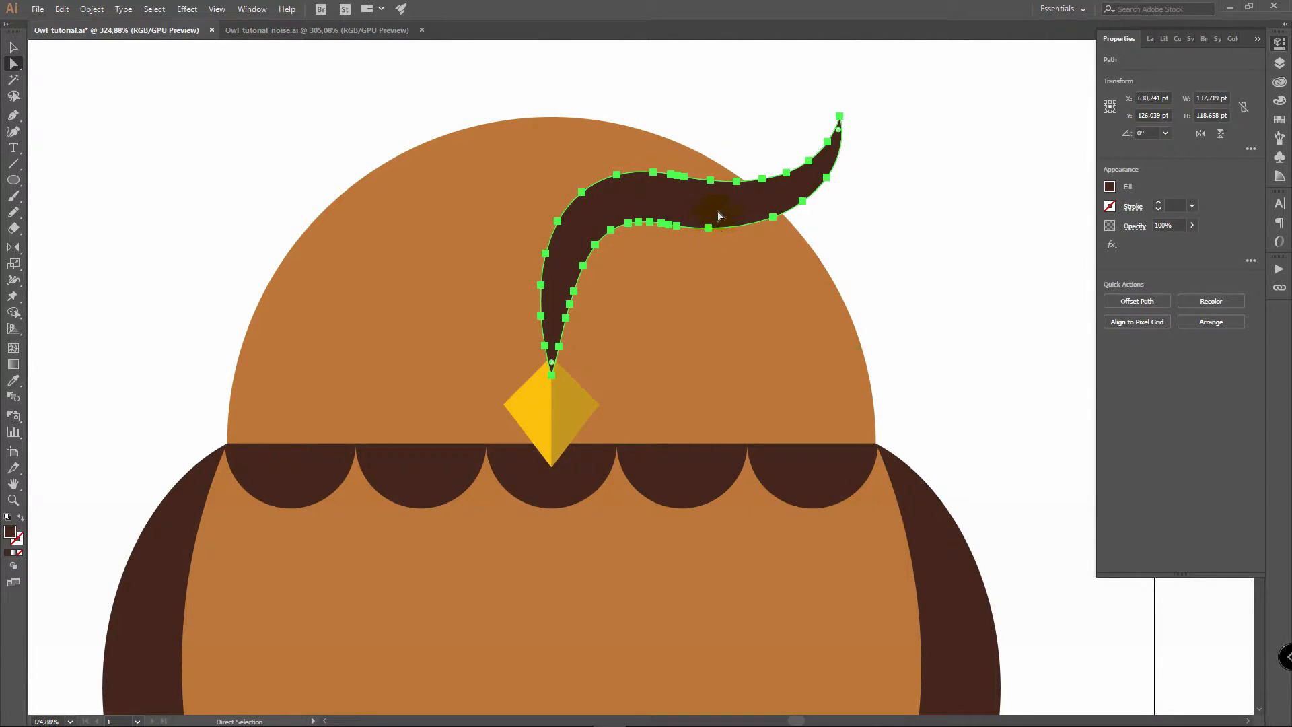
click(91, 8)
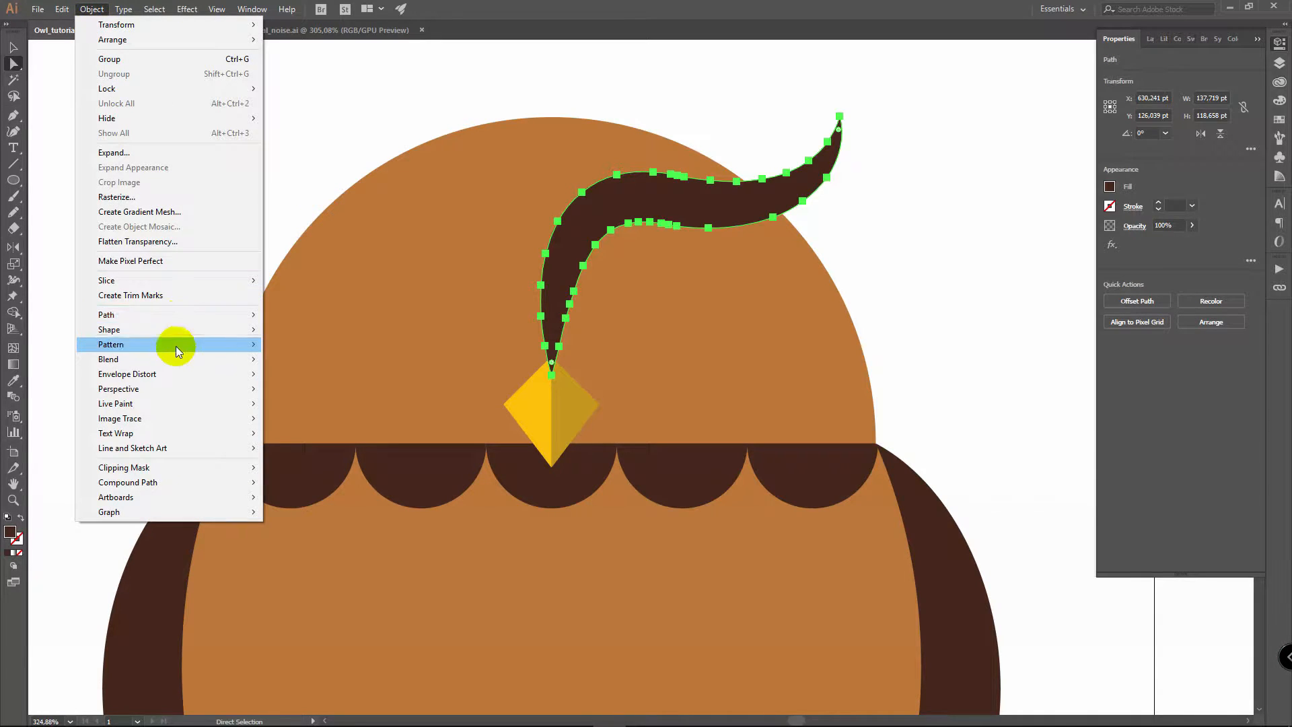
mouse_move(126, 317)
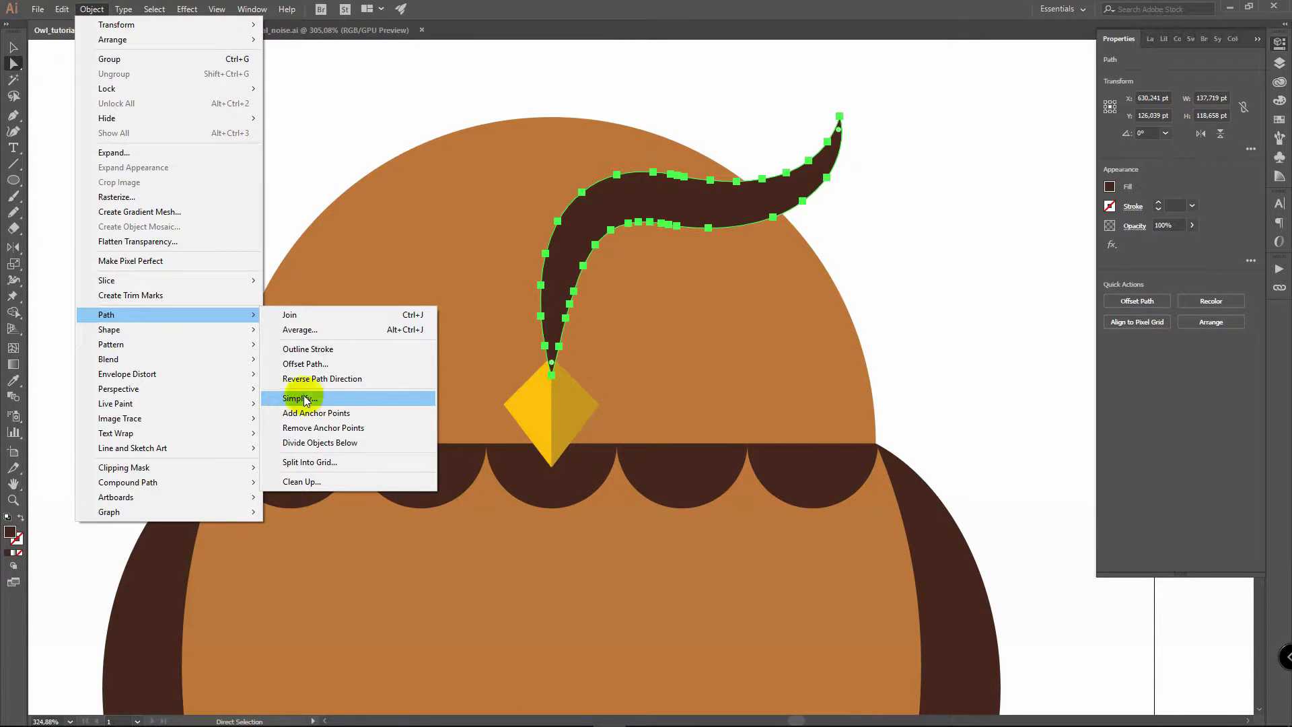
click(324, 400)
drag(723, 268, 946, 269)
click(803, 441)
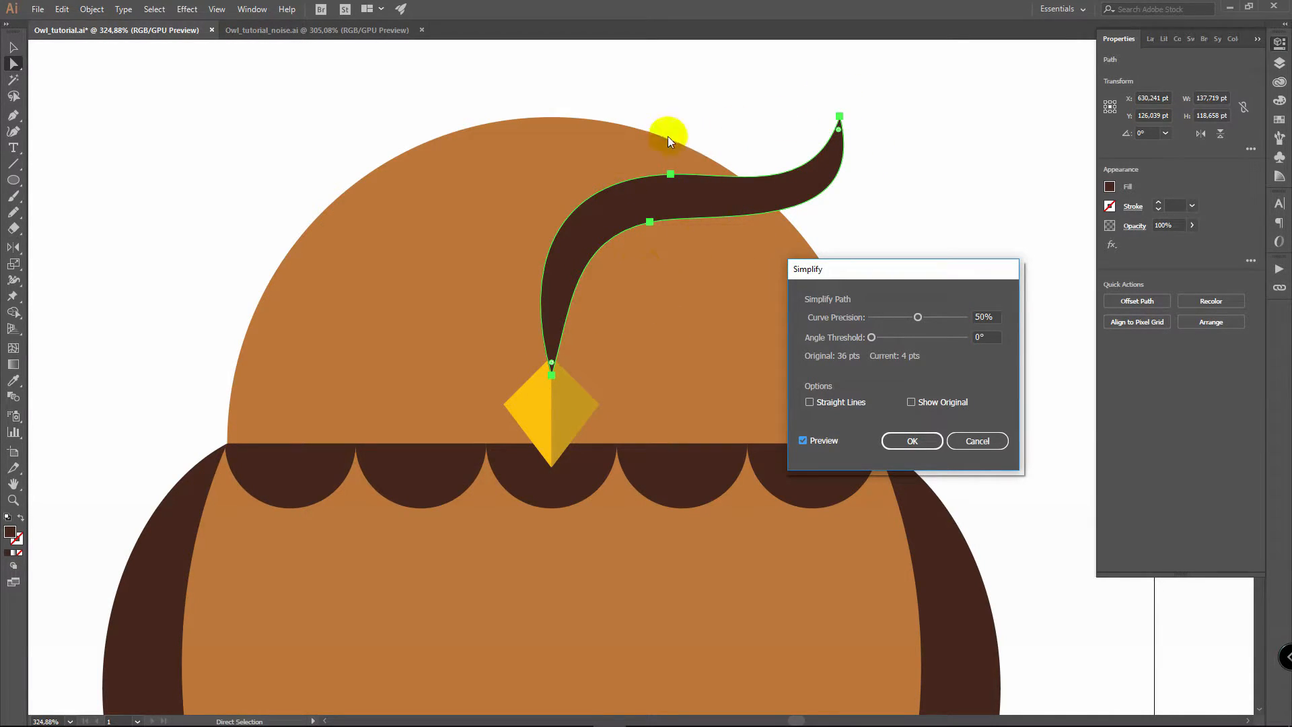
click(912, 440)
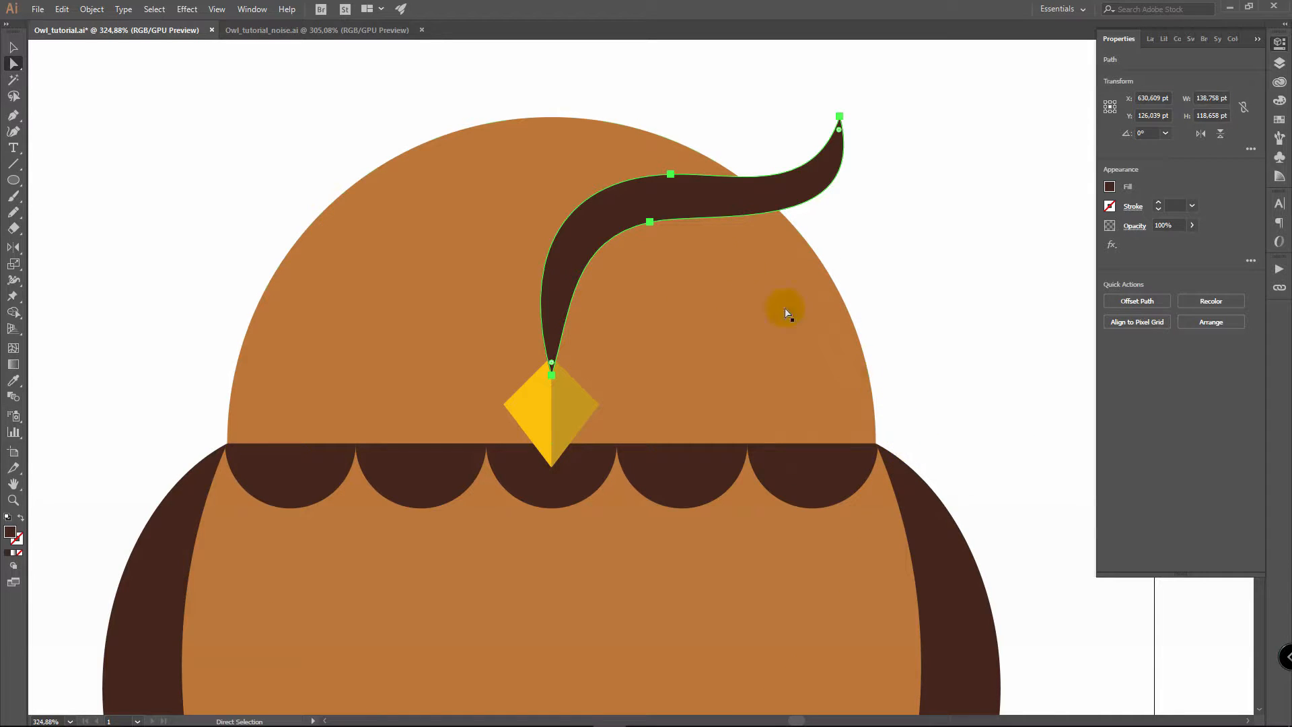
Step: Thicken the eyebrow's middle by moving its upper anchor up and its lower anchor down
drag(671, 174, 665, 167)
drag(649, 222, 651, 234)
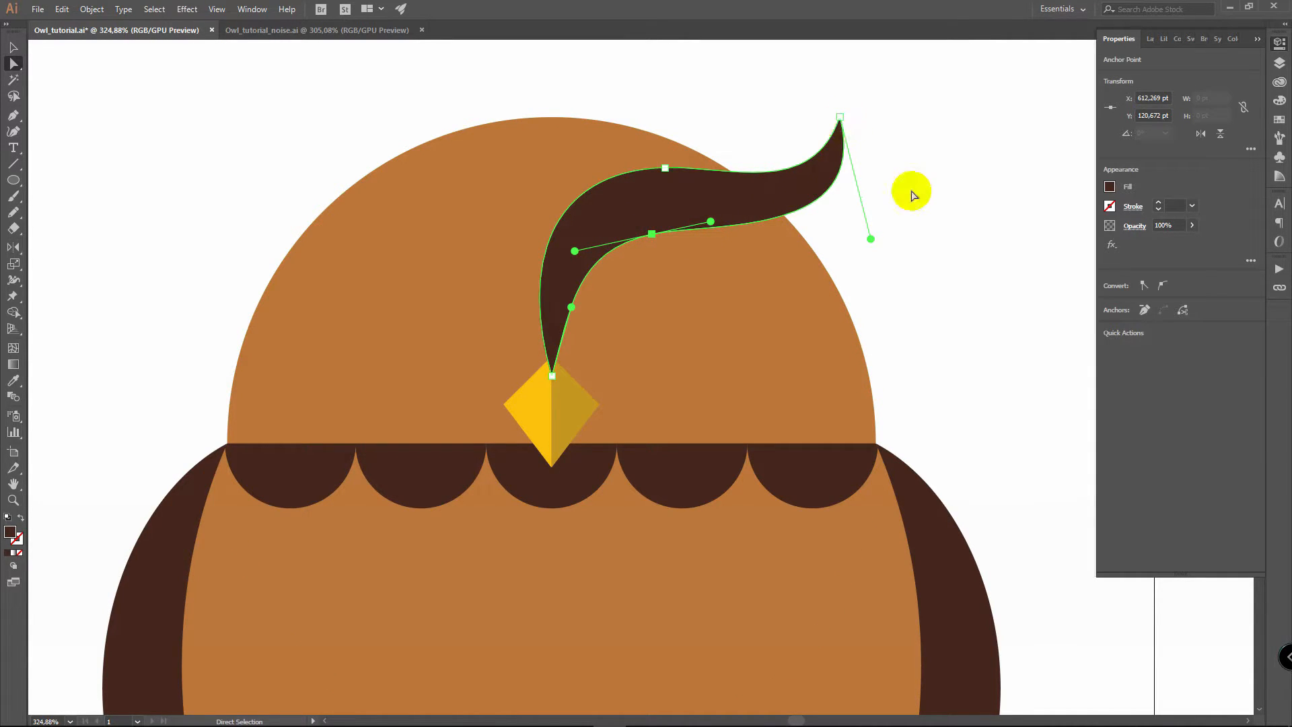
key(v)
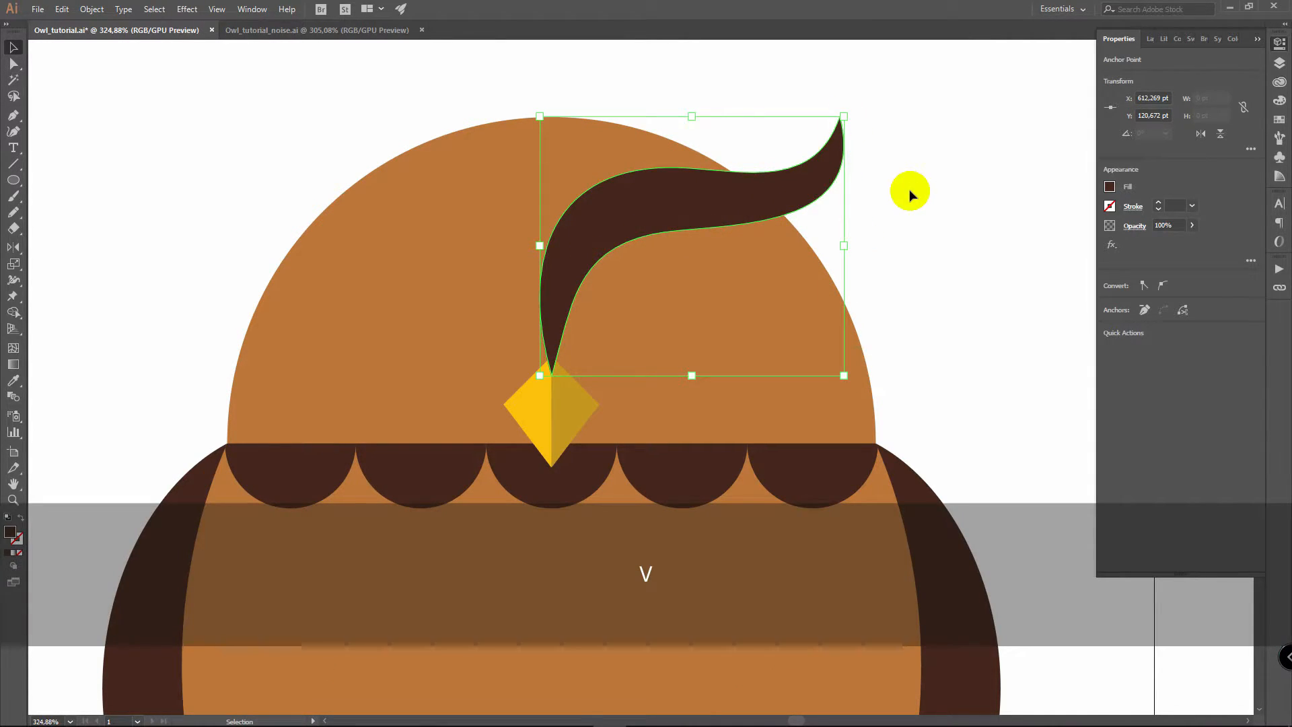
click(945, 139)
Step: Reflect a copy of the eyebrow across the vertical axis through the beak's bottom point
click(669, 216)
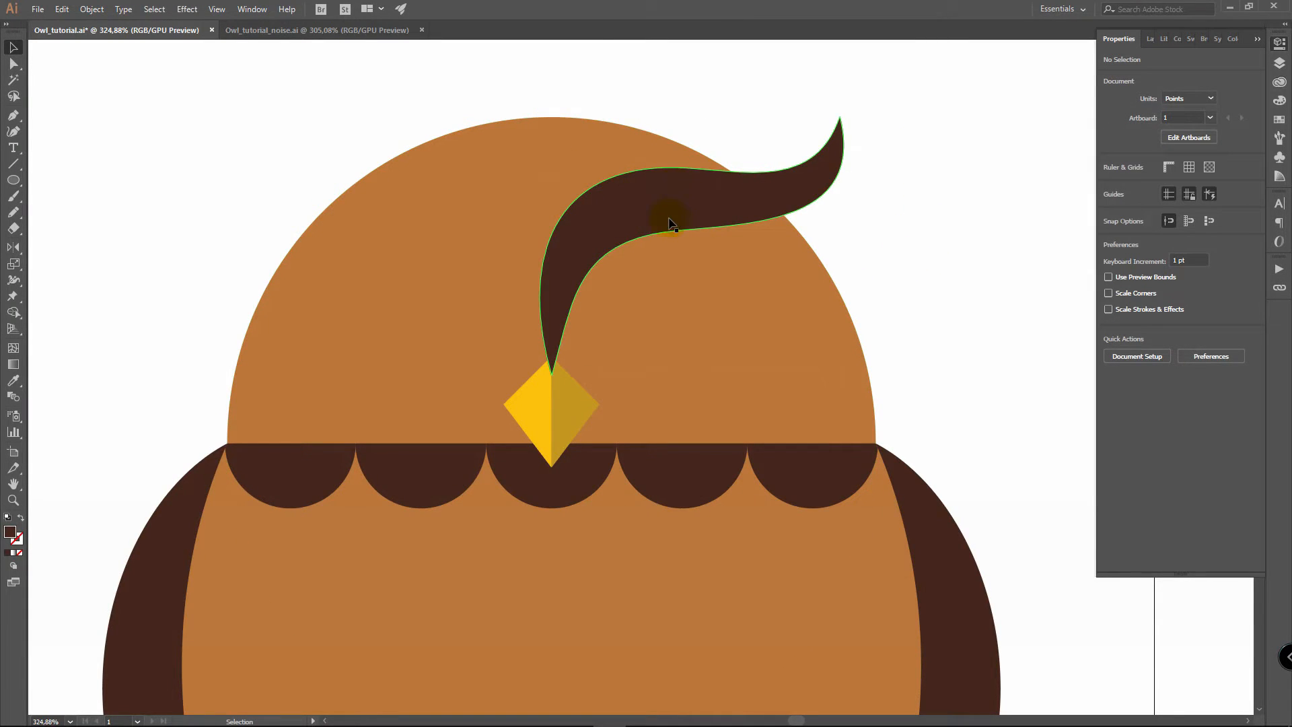
click(16, 248)
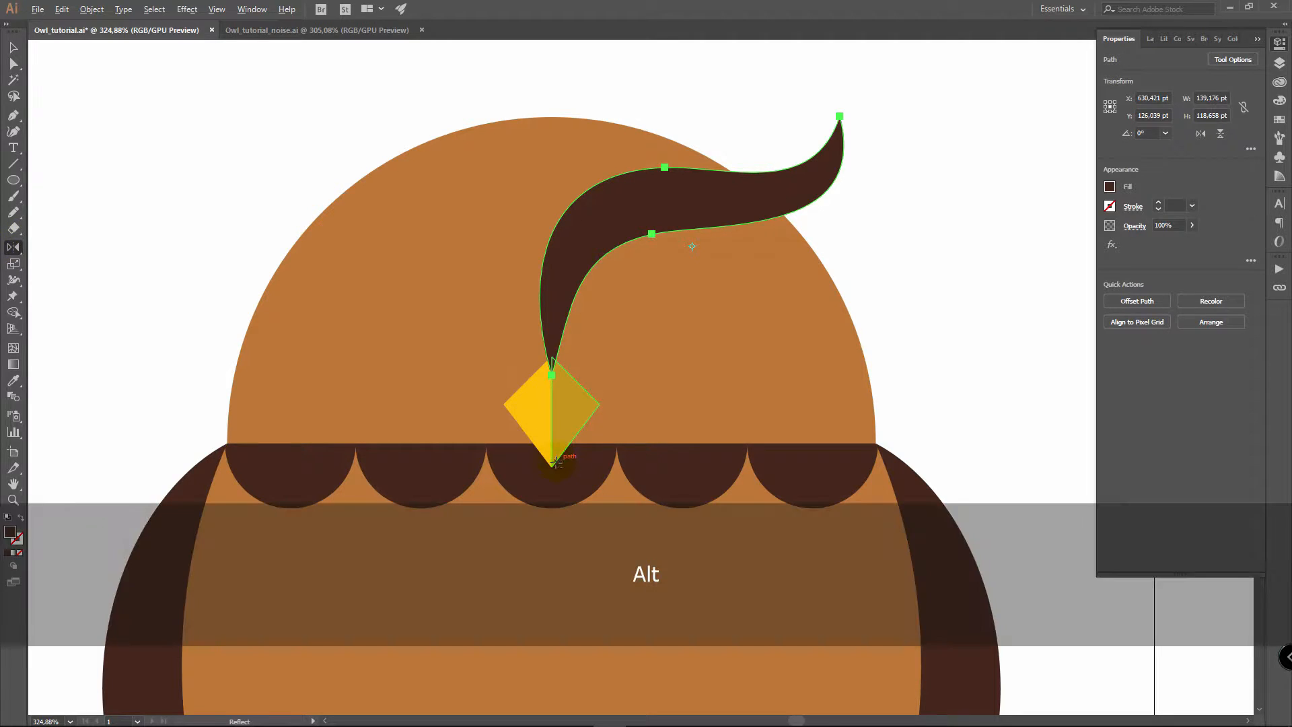
alt+click(552, 467)
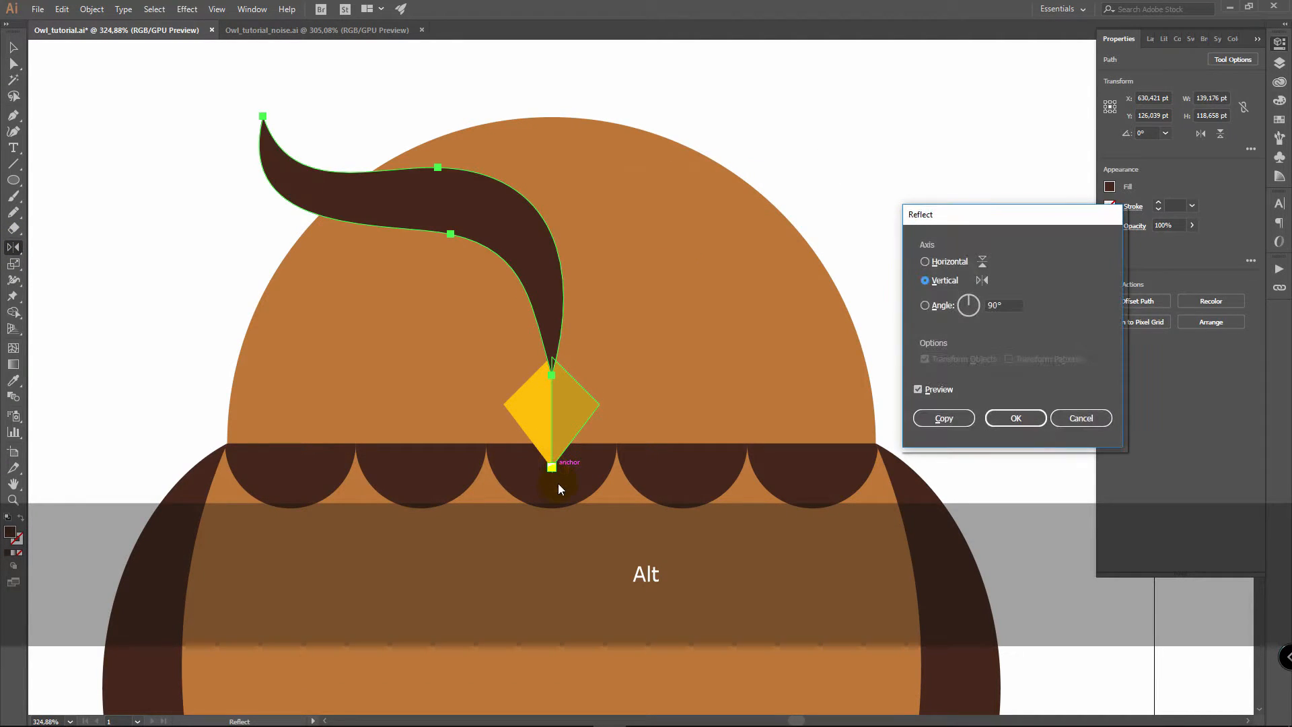
click(943, 418)
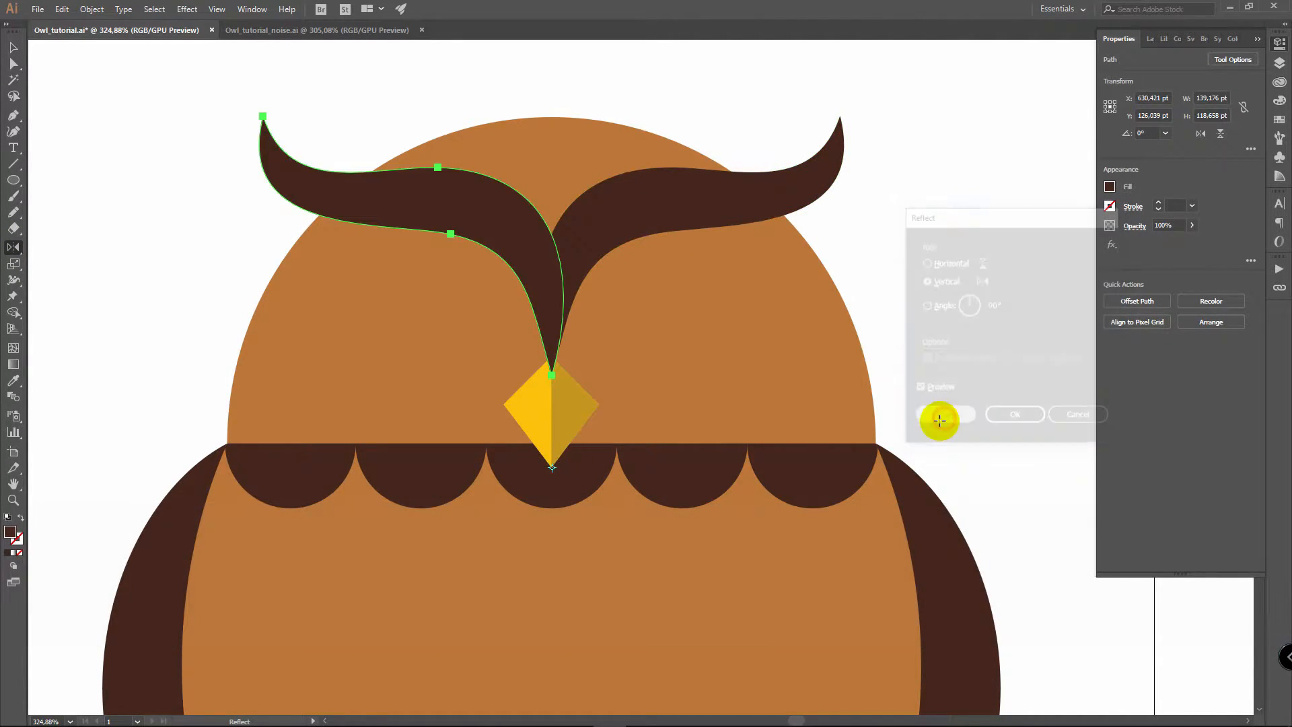
Step: Group the two eyebrows and squash the group from above to about 106 pt tall
key(v)
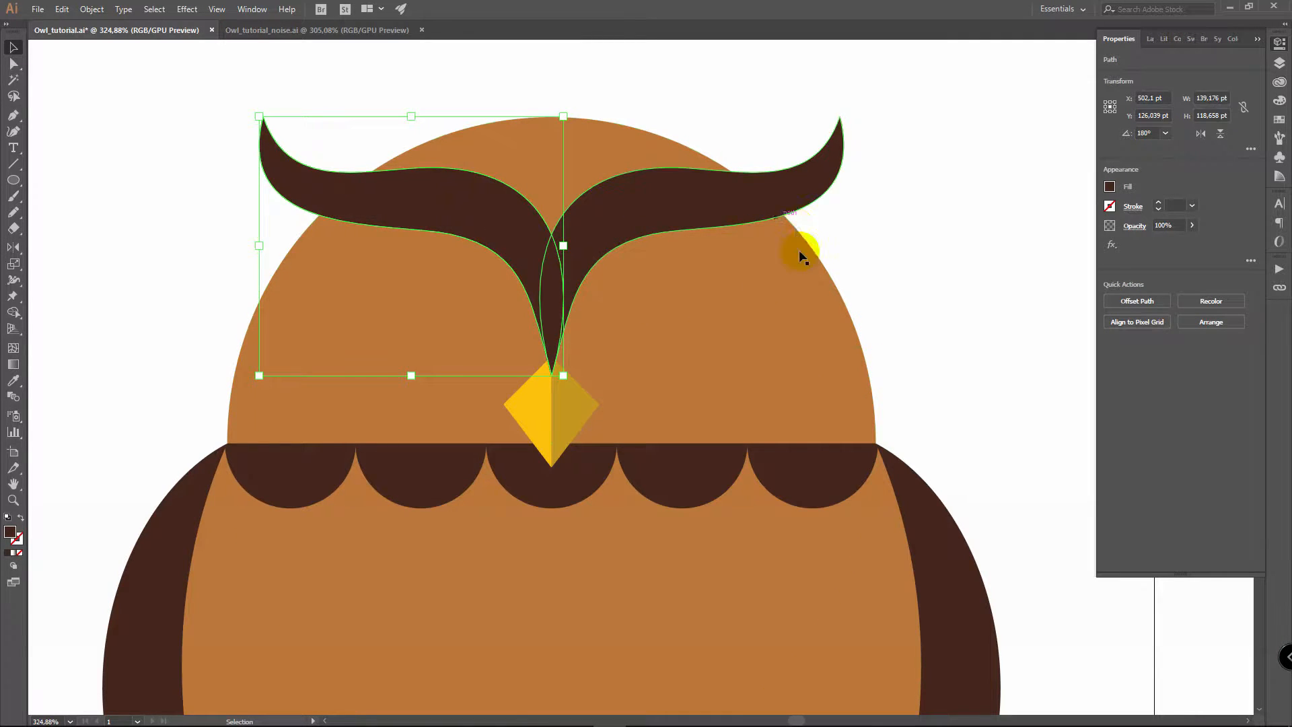
shift+click(673, 190)
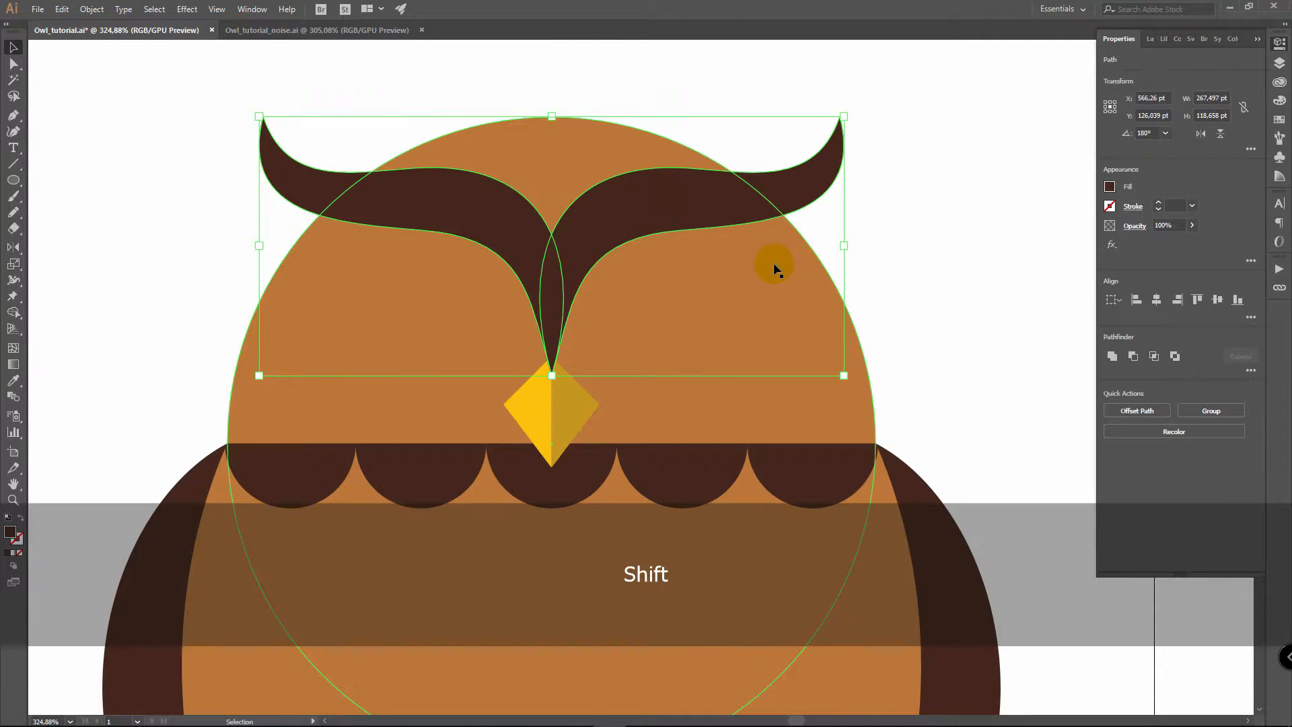
key(ctrl+g)
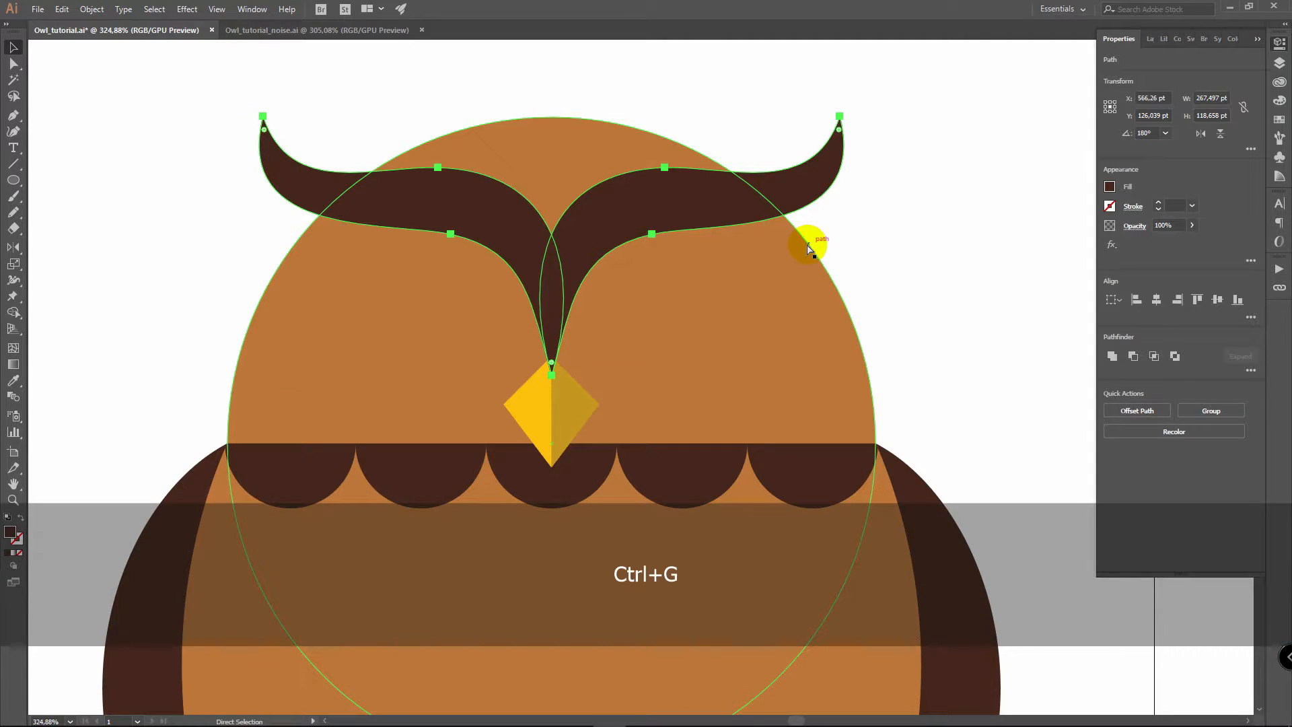
drag(550, 117, 552, 145)
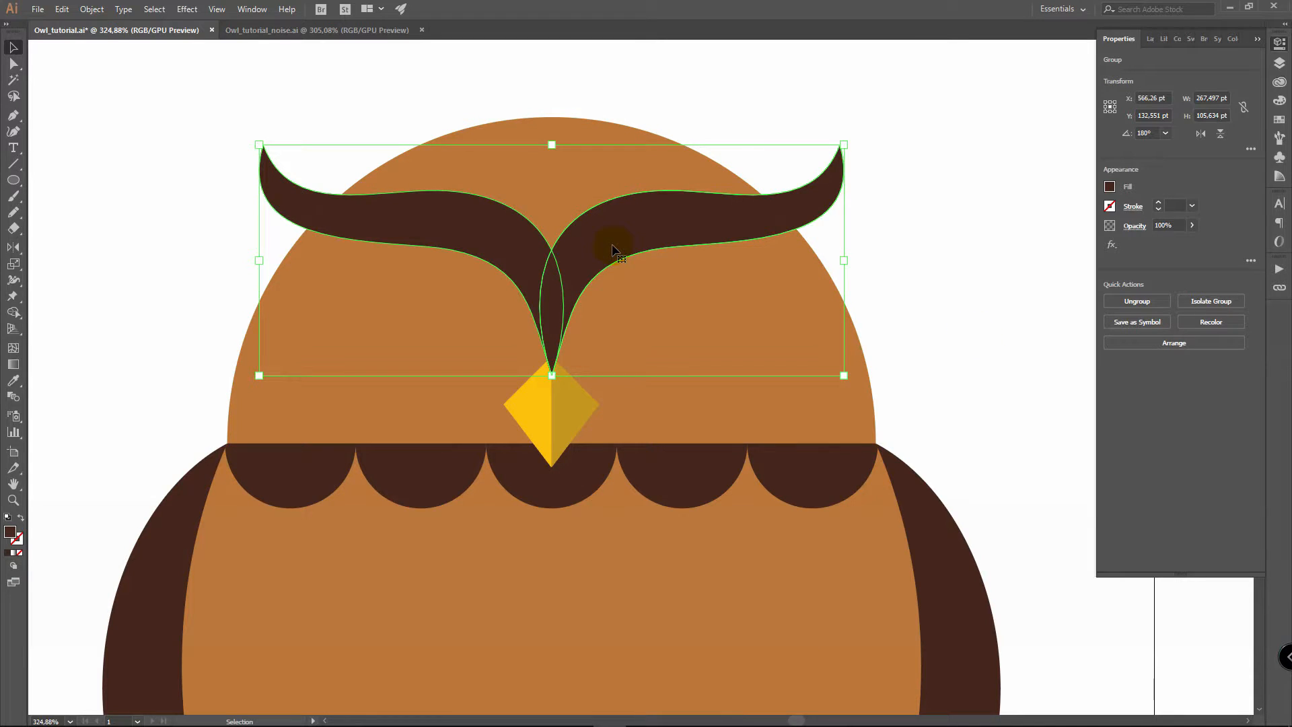
Step: Place a copy of the eyebrow group above the original and resize it to about 234 pt wide and 116 pt tall
drag(599, 256, 603, 194)
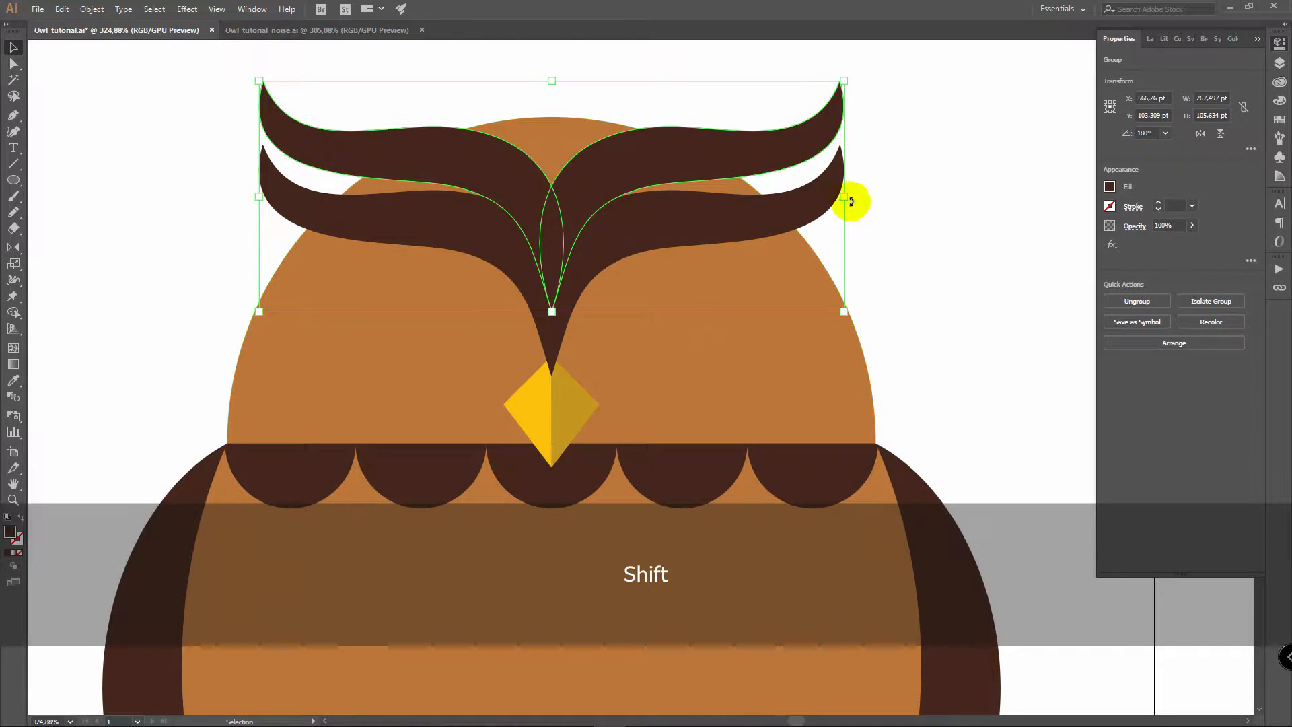
drag(844, 195, 807, 196)
drag(635, 87, 654, 164)
drag(570, 156, 570, 134)
Step: Fill the upper eyebrow group with the medium brown swatch
key(z)
drag(688, 373, 467, 369)
drag(529, 399, 551, 312)
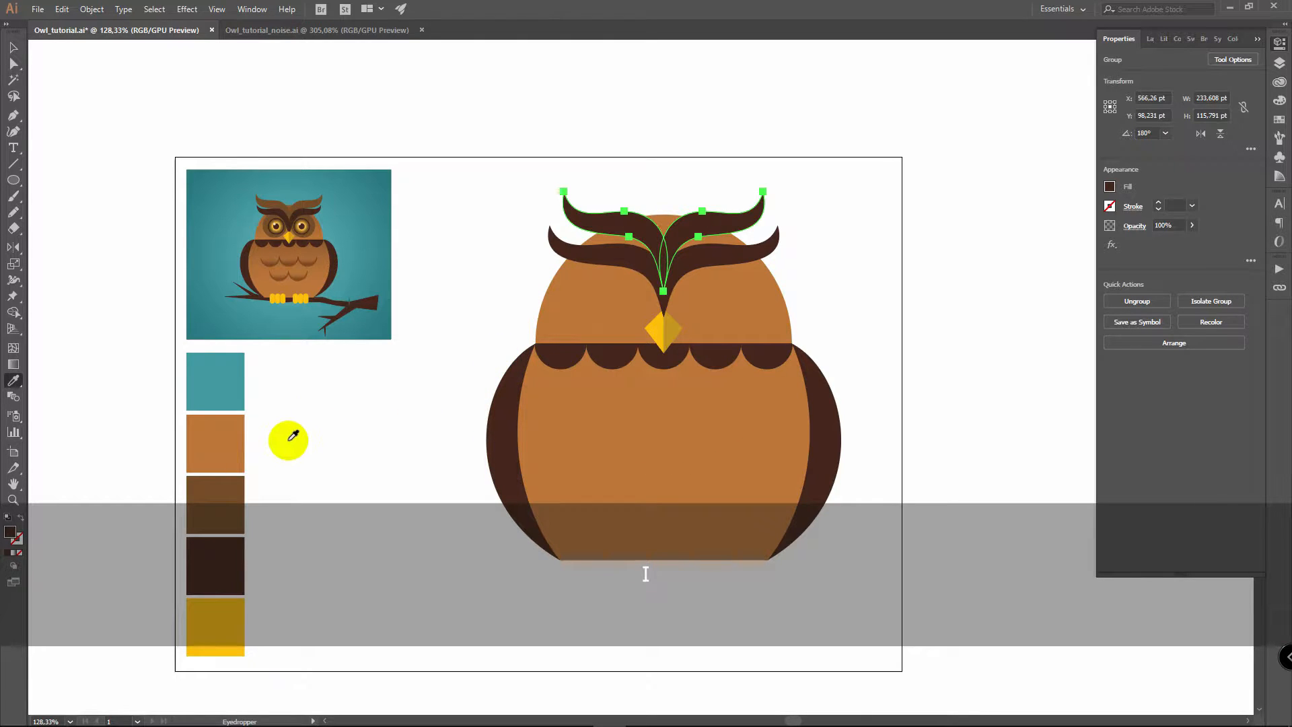
click(223, 496)
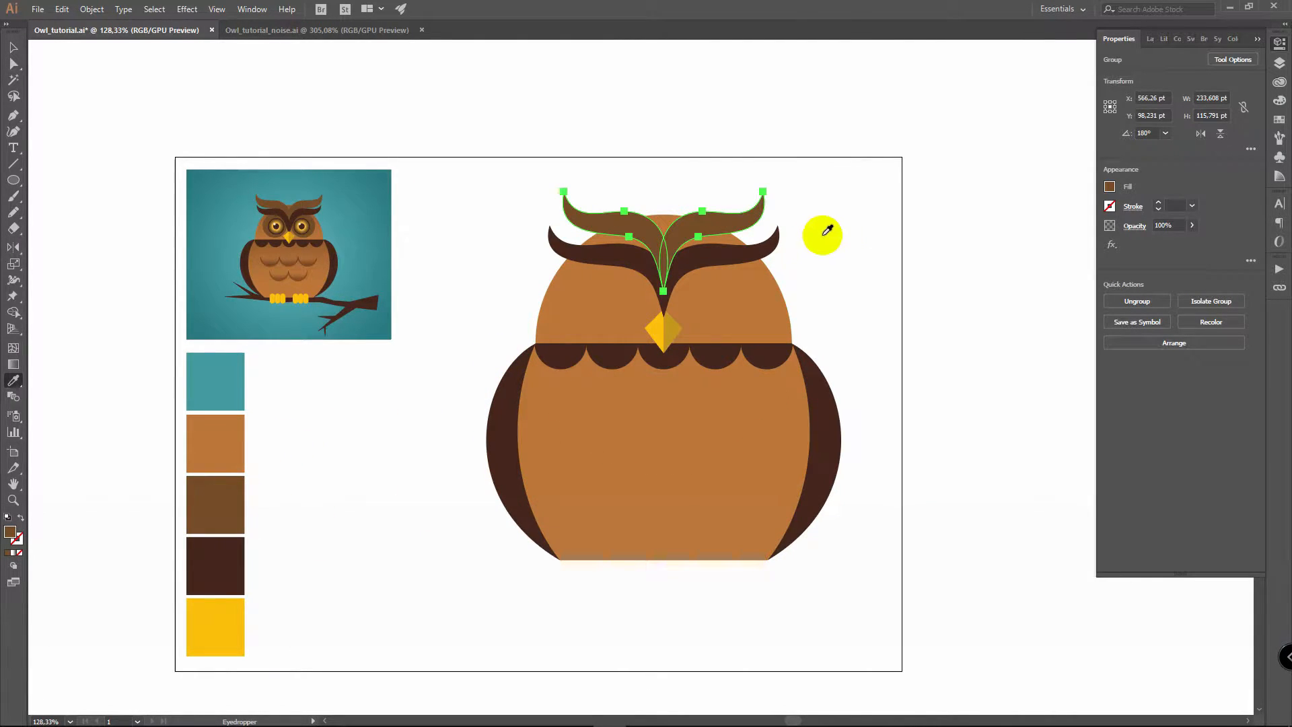
Step: Place the medium brown eyebrow group behind the dark eyebrows in the stacking order
key(z)
drag(694, 239, 909, 204)
key(v)
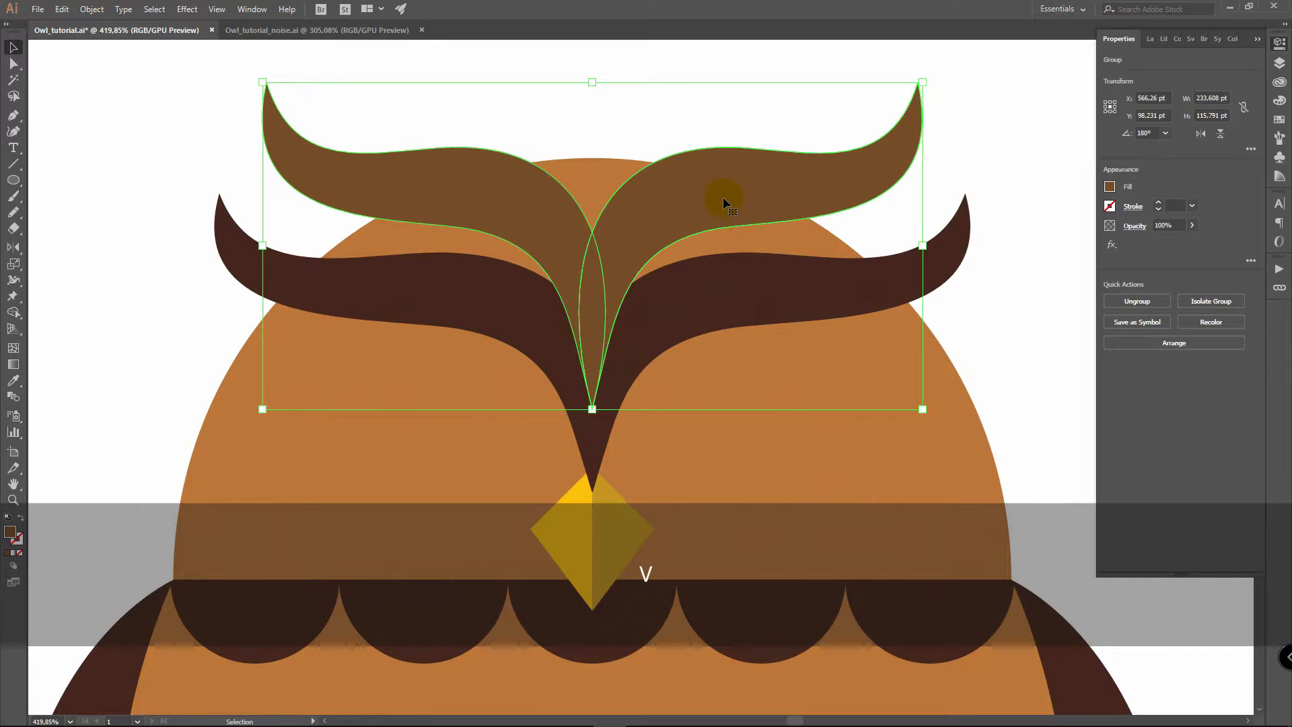
key(ctrl)
key(ctrl+x)
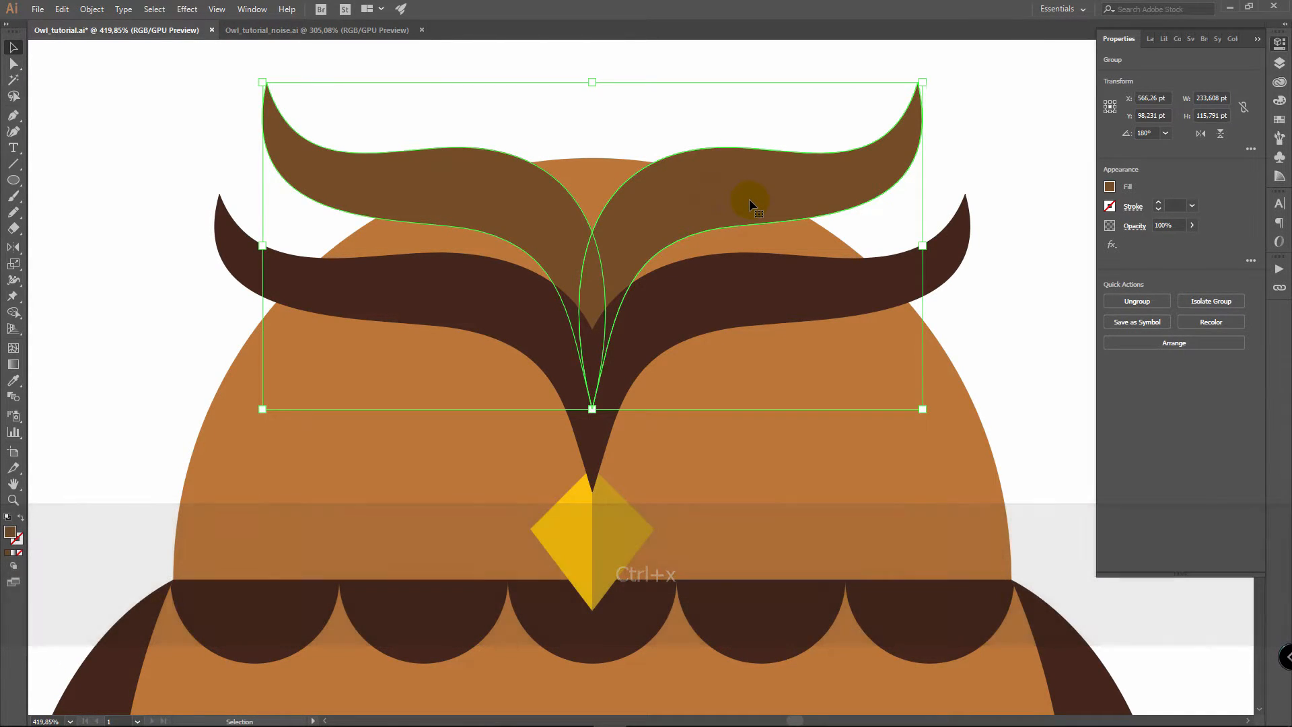
click(1279, 62)
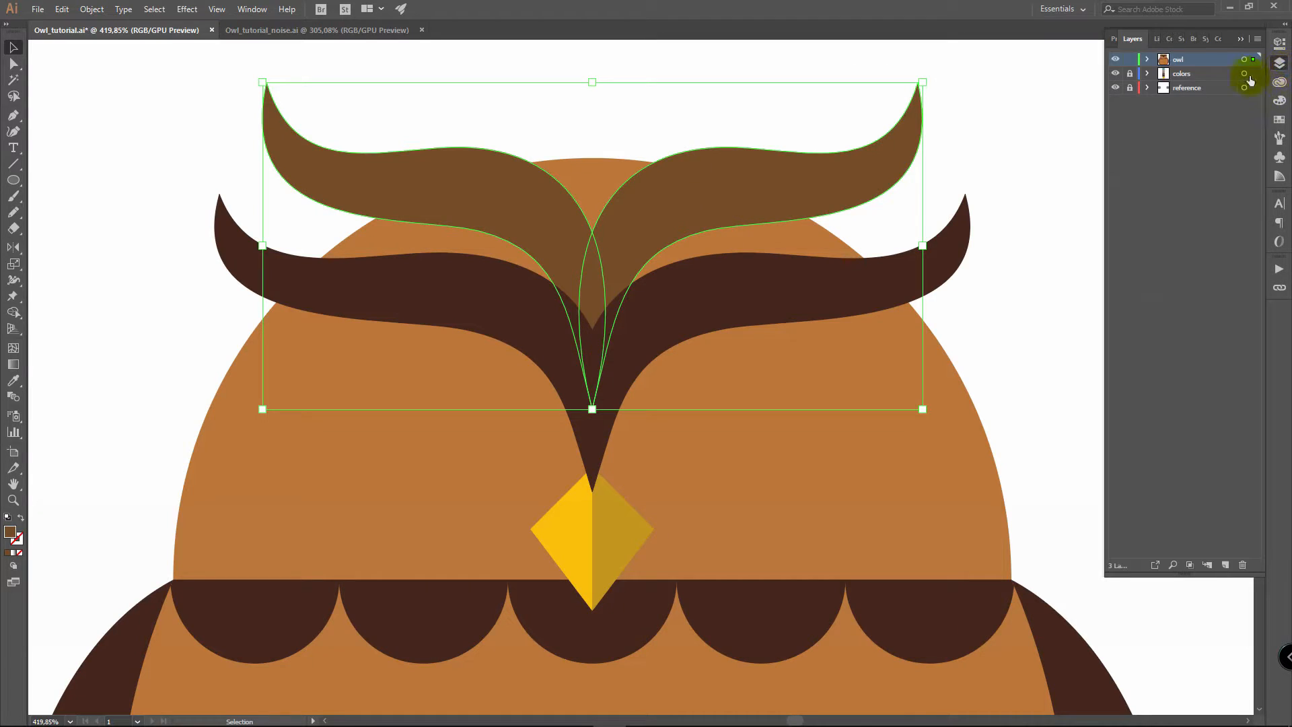
click(1148, 60)
Step: Enlarge the medium brown eyebrow group proportionally until it is slightly wider than the dark eyebrows
key(z)
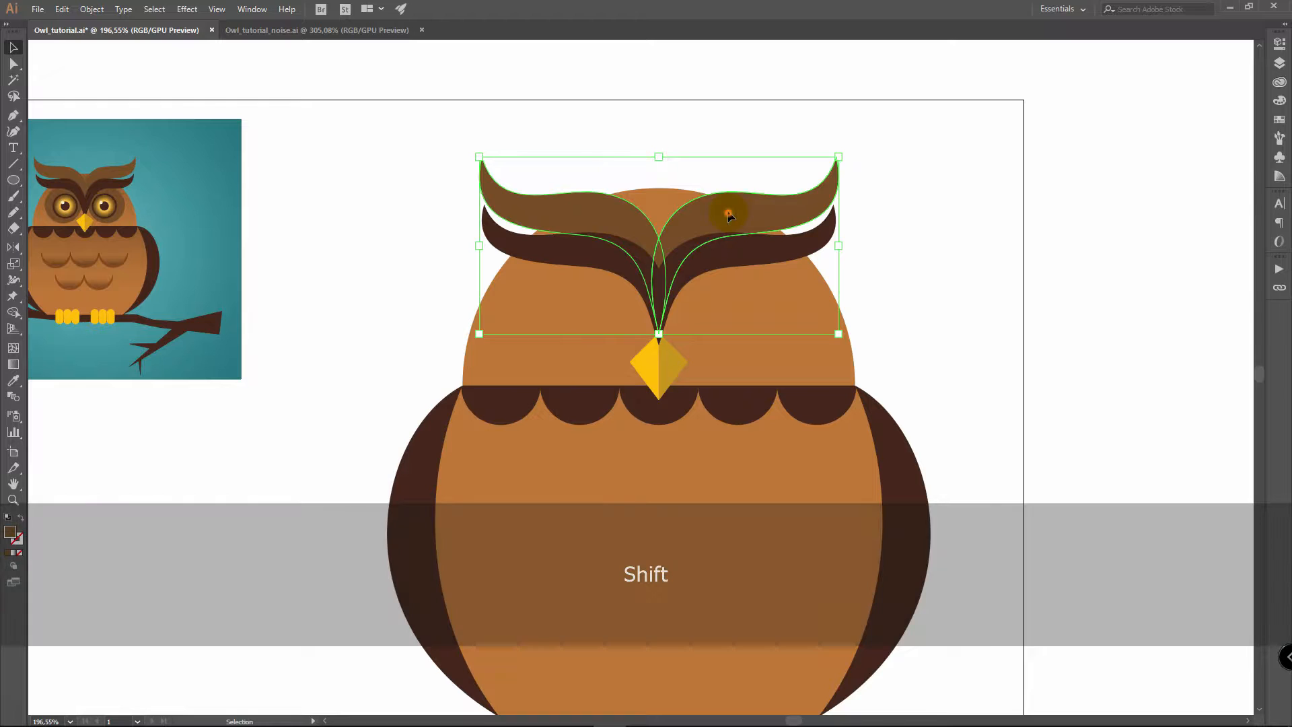
drag(727, 212, 867, 196)
click(950, 198)
key(v)
key(z)
key(v)
key(space)
drag(658, 165, 660, 230)
key(v)
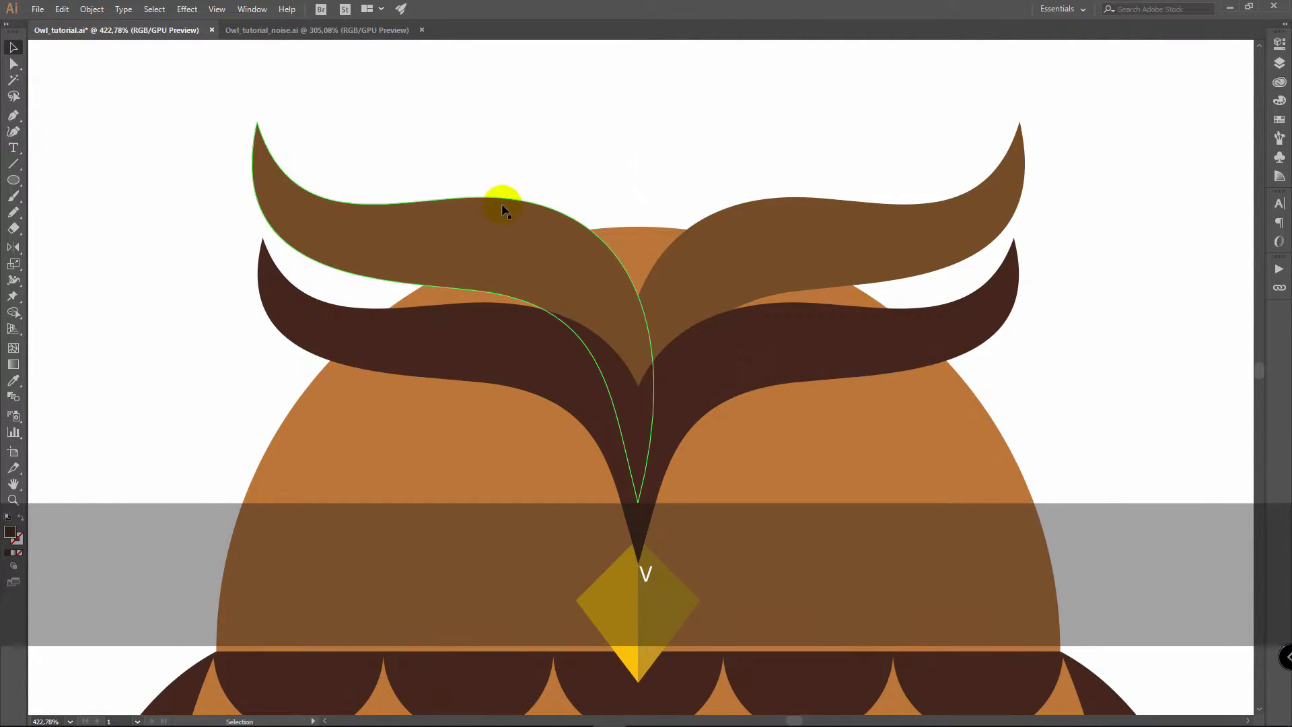
Step: Ungroup the medium brown eyebrows and thicken the left one by raising its upper middle anchor and slightly lowering its lower one
right_click(744, 237)
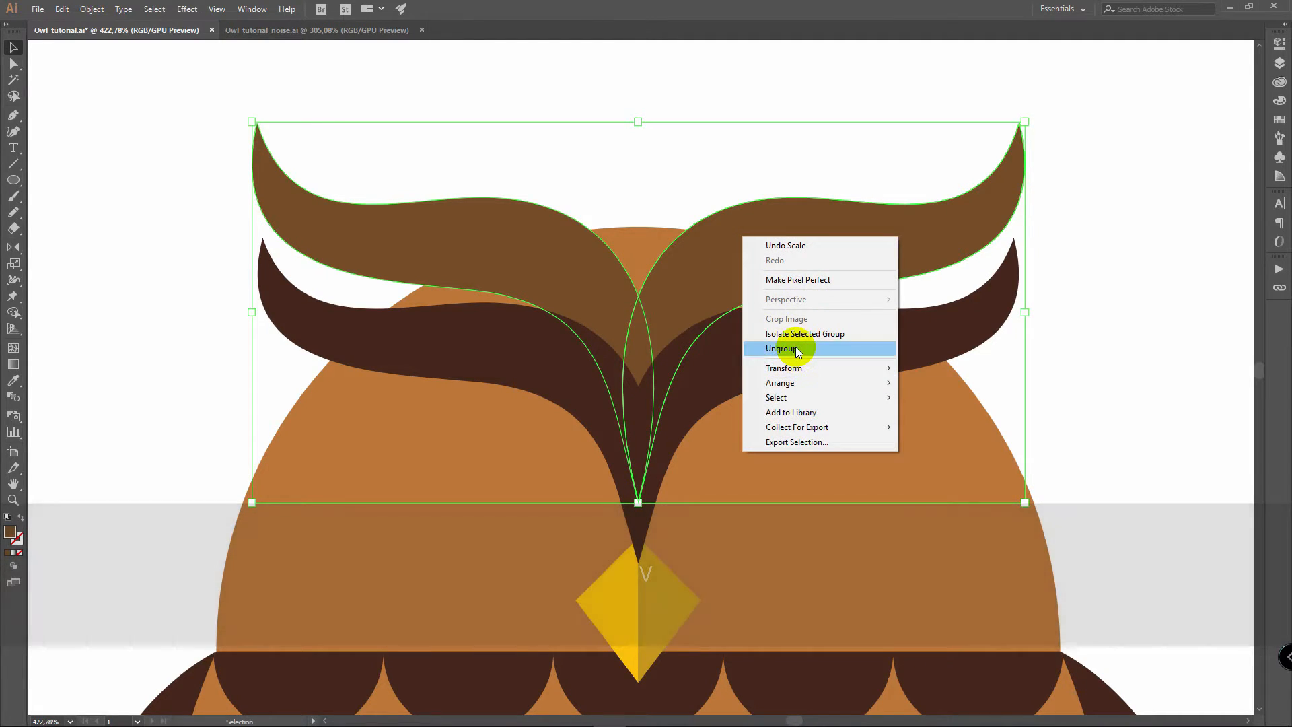
click(792, 347)
click(684, 63)
key(a)
click(455, 222)
drag(288, 245, 319, 224)
drag(506, 295, 505, 304)
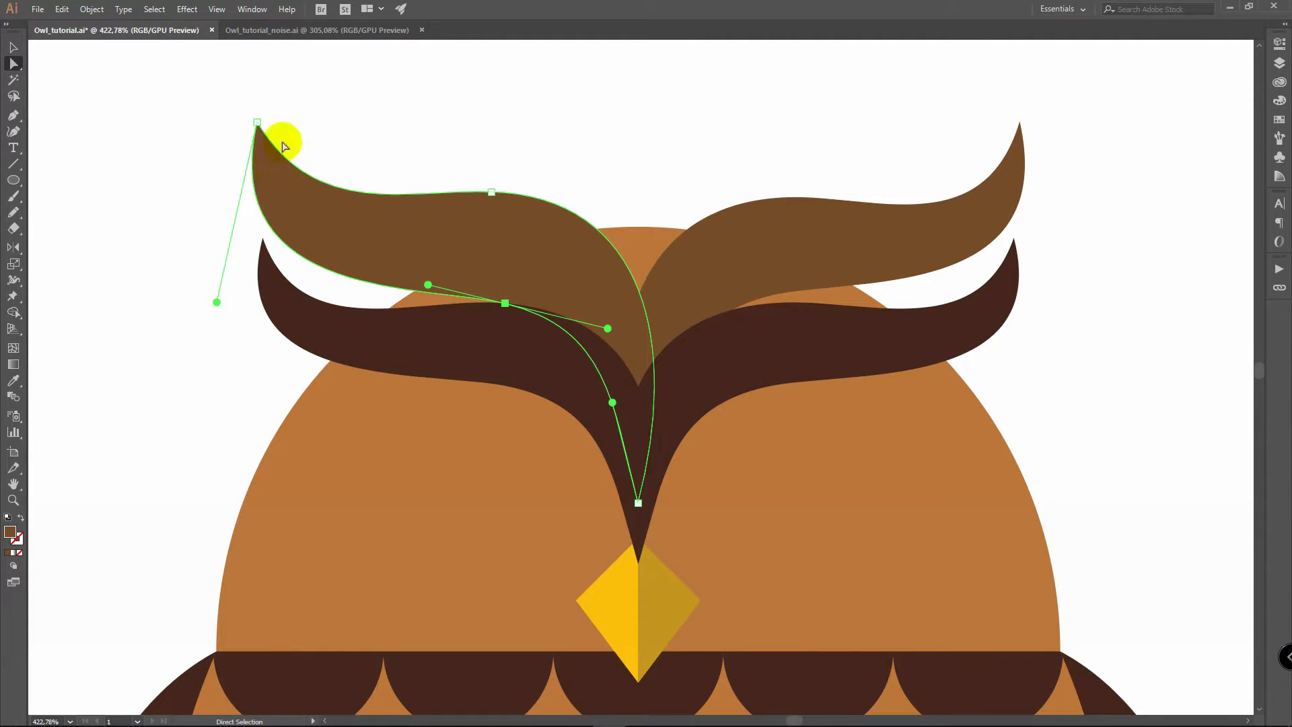
drag(494, 192, 490, 179)
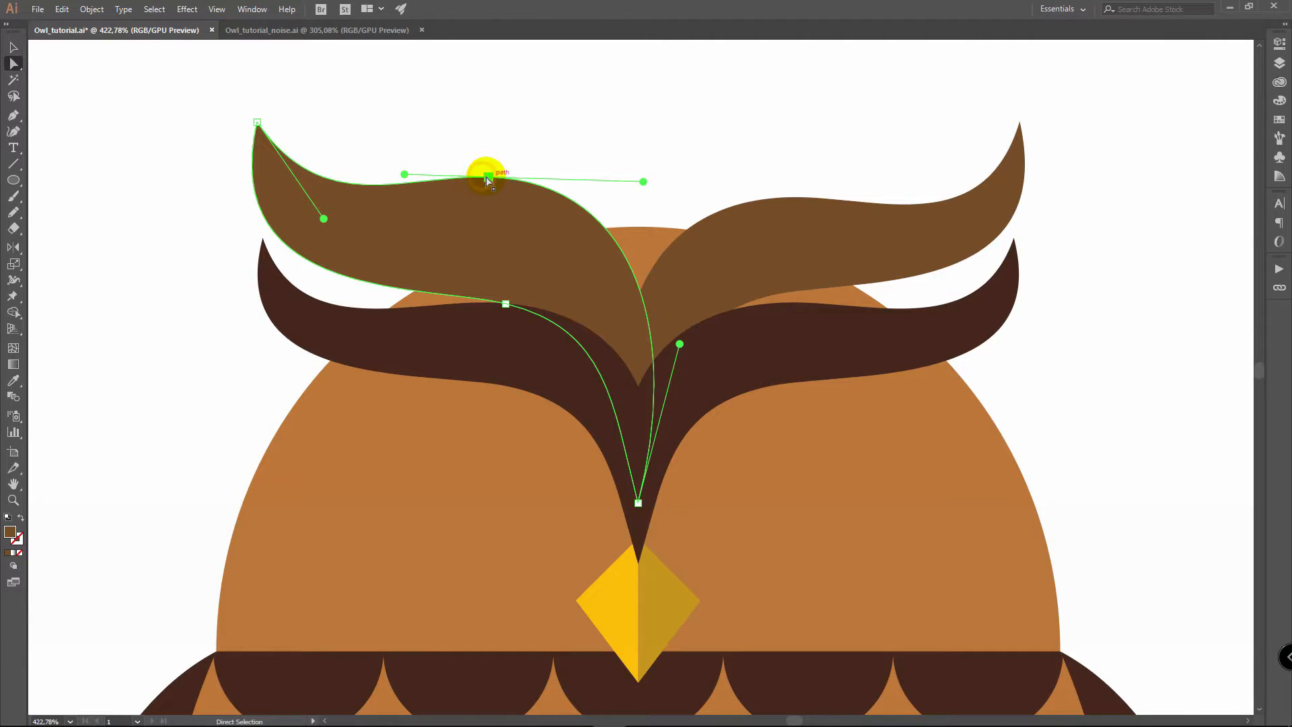
Step: Replace the right medium brown eyebrow with a copy of the left one reflected across the vertical axis through the beak's bottom point
key(v)
click(640, 159)
click(821, 234)
key(Delete)
click(534, 254)
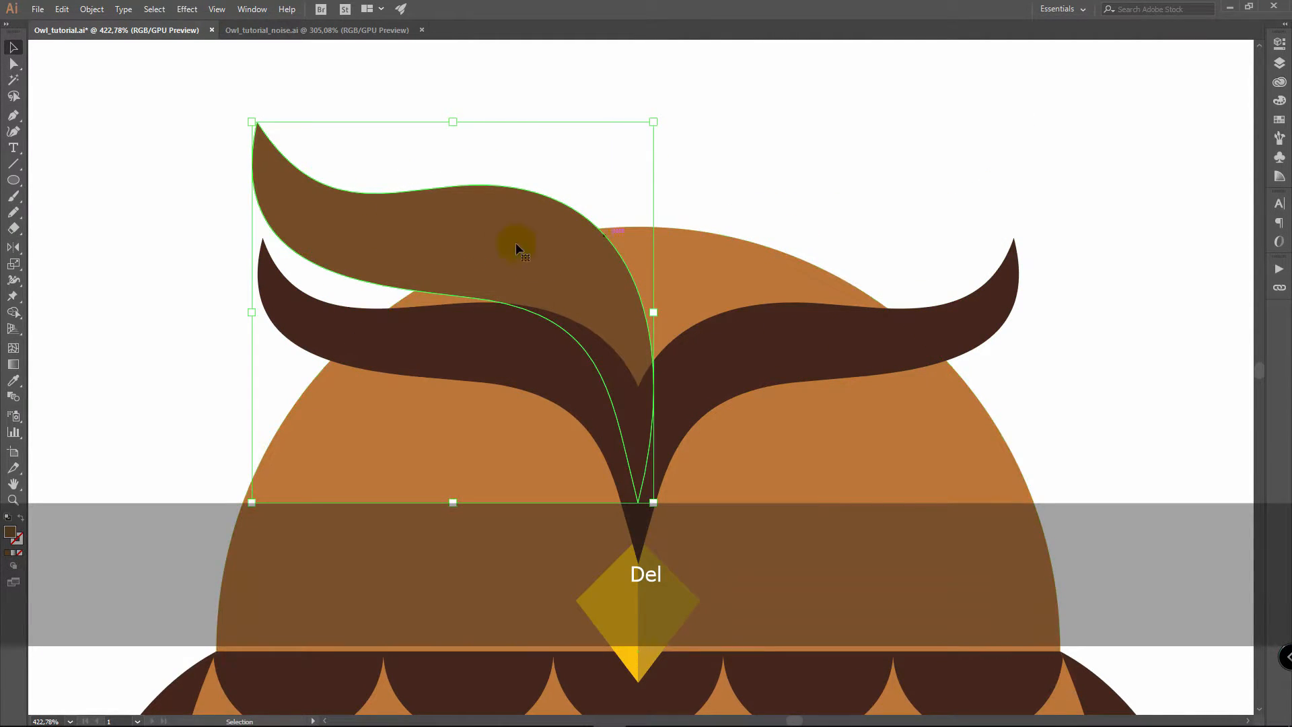
click(15, 249)
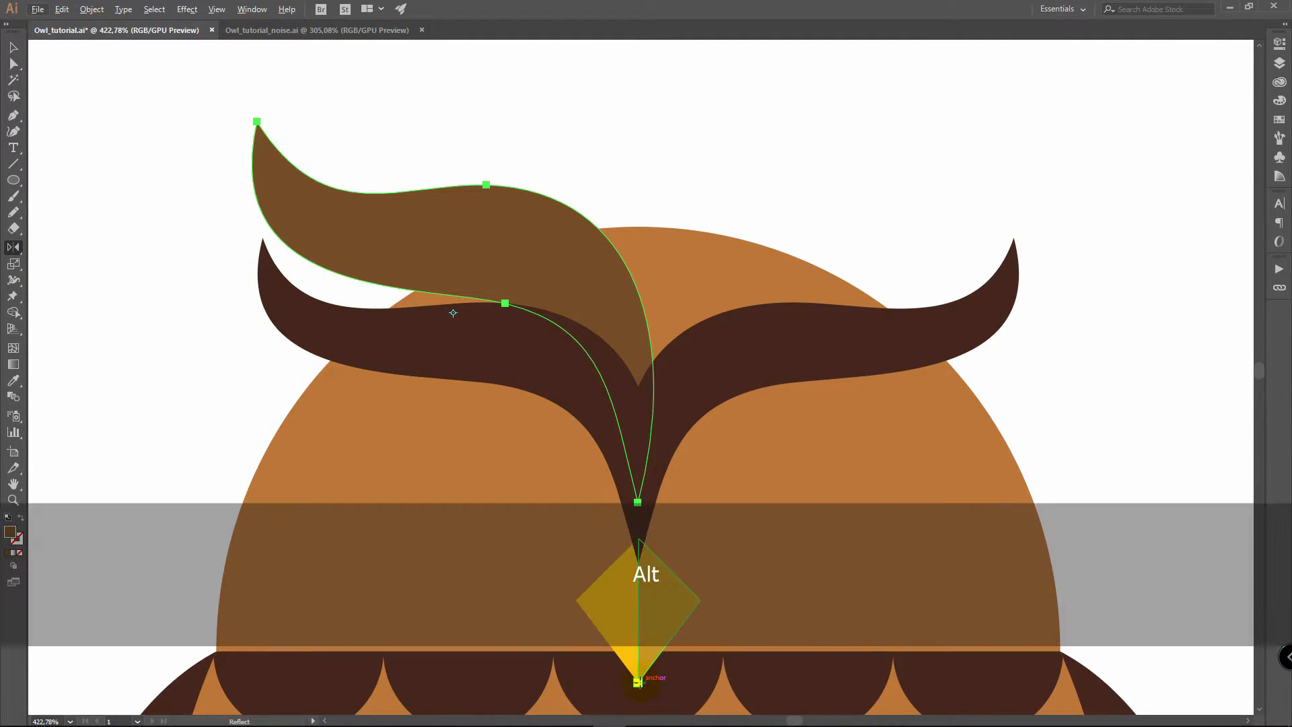
alt+click(638, 682)
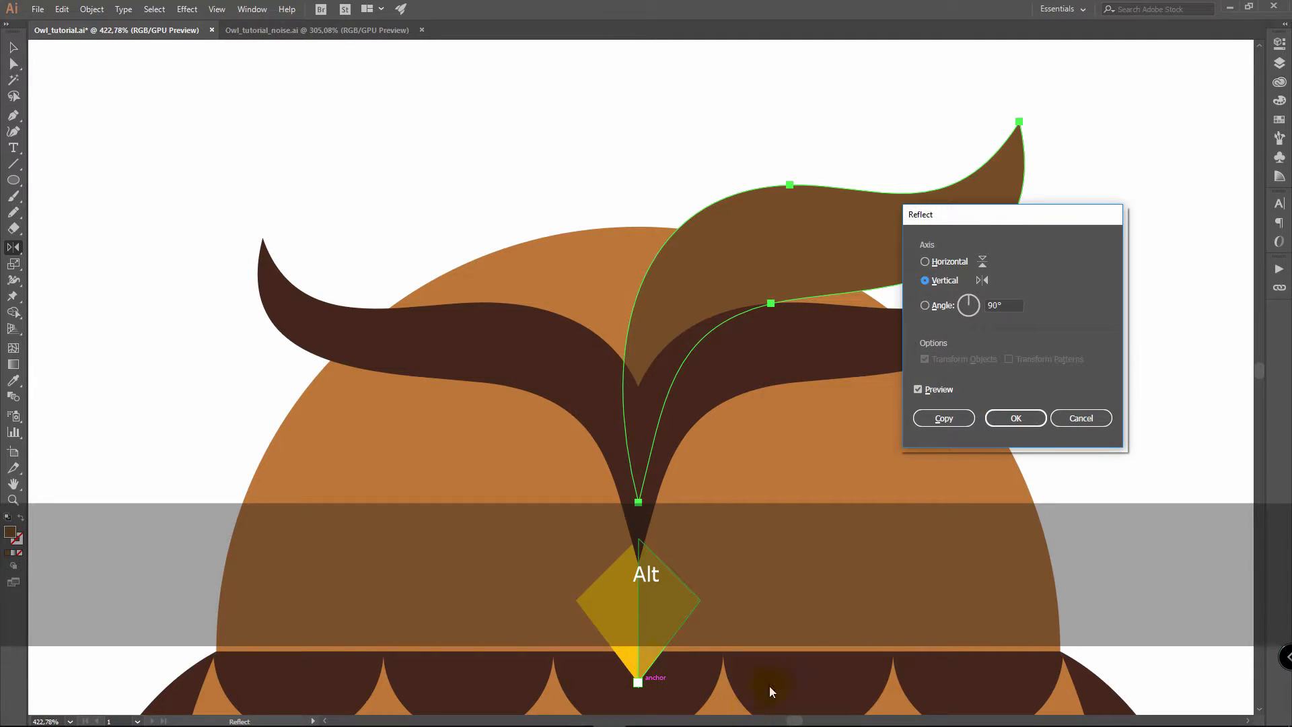
click(944, 418)
Step: Lower the upper middle anchors of both medium brown eyebrows together by a small amount
scroll(587, 204, down, 1)
key(a)
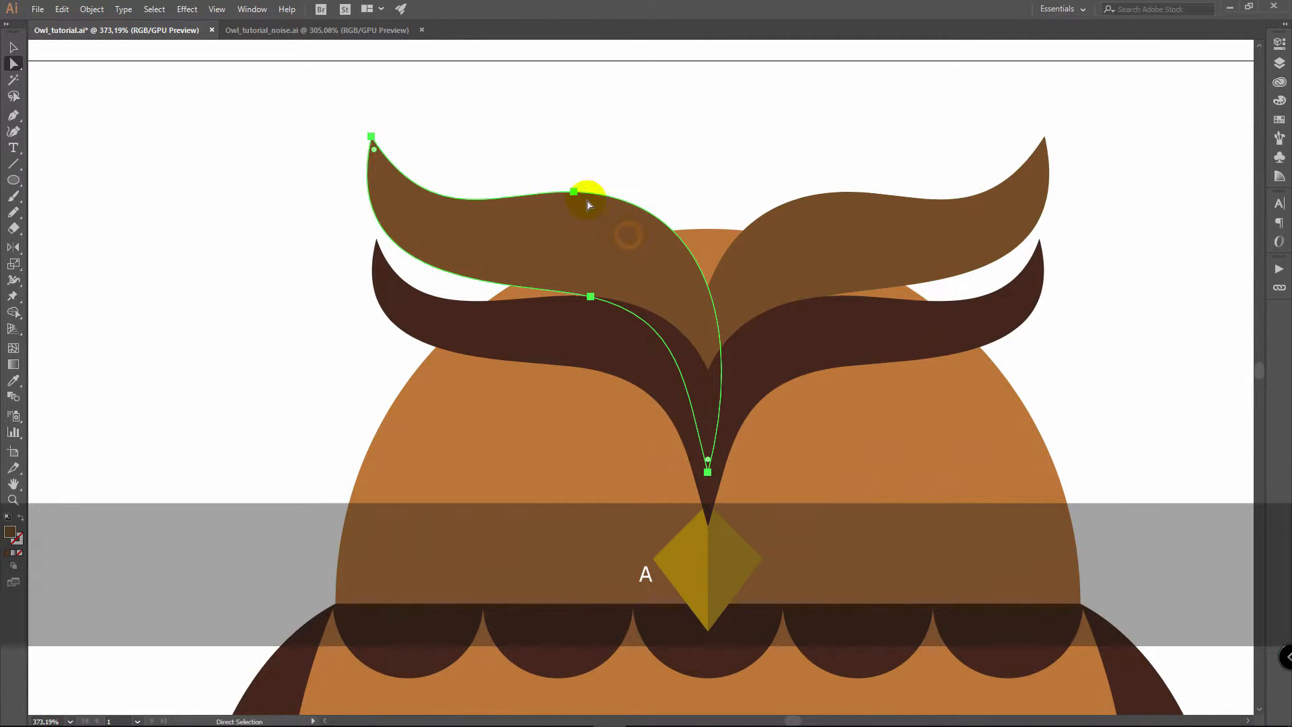
shift+click(839, 194)
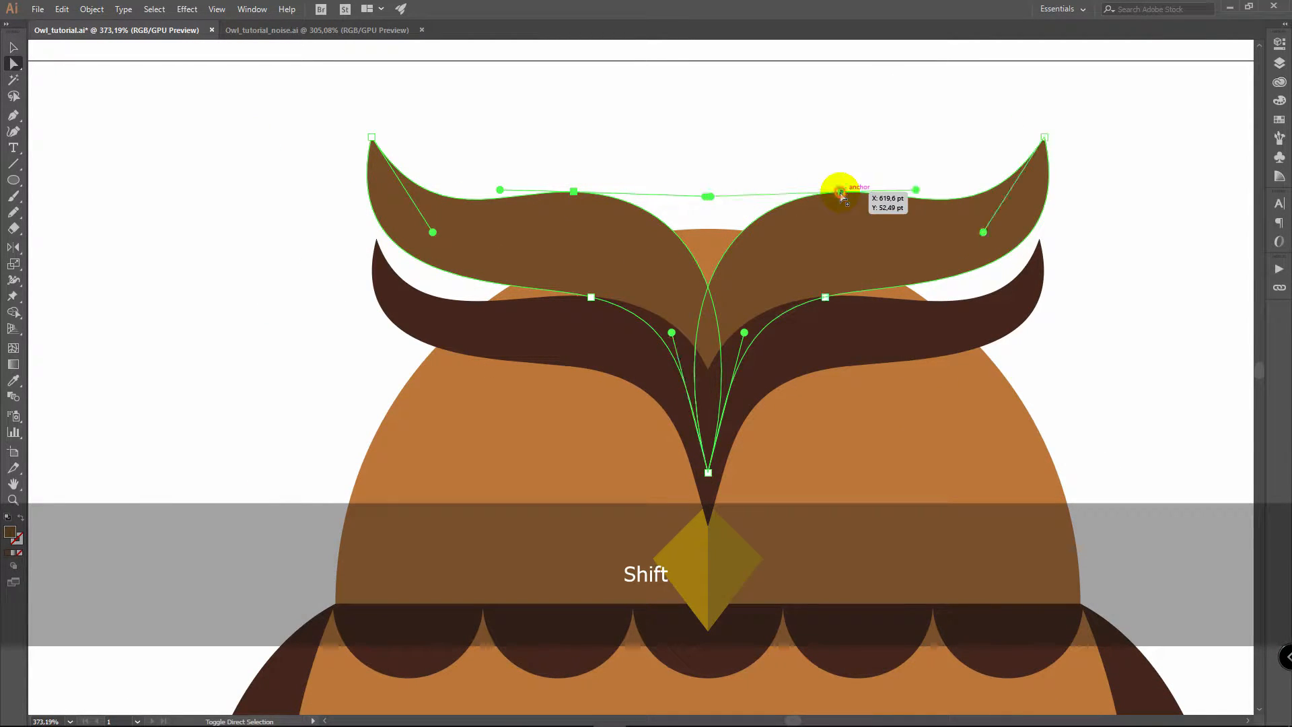
shift+click(843, 193)
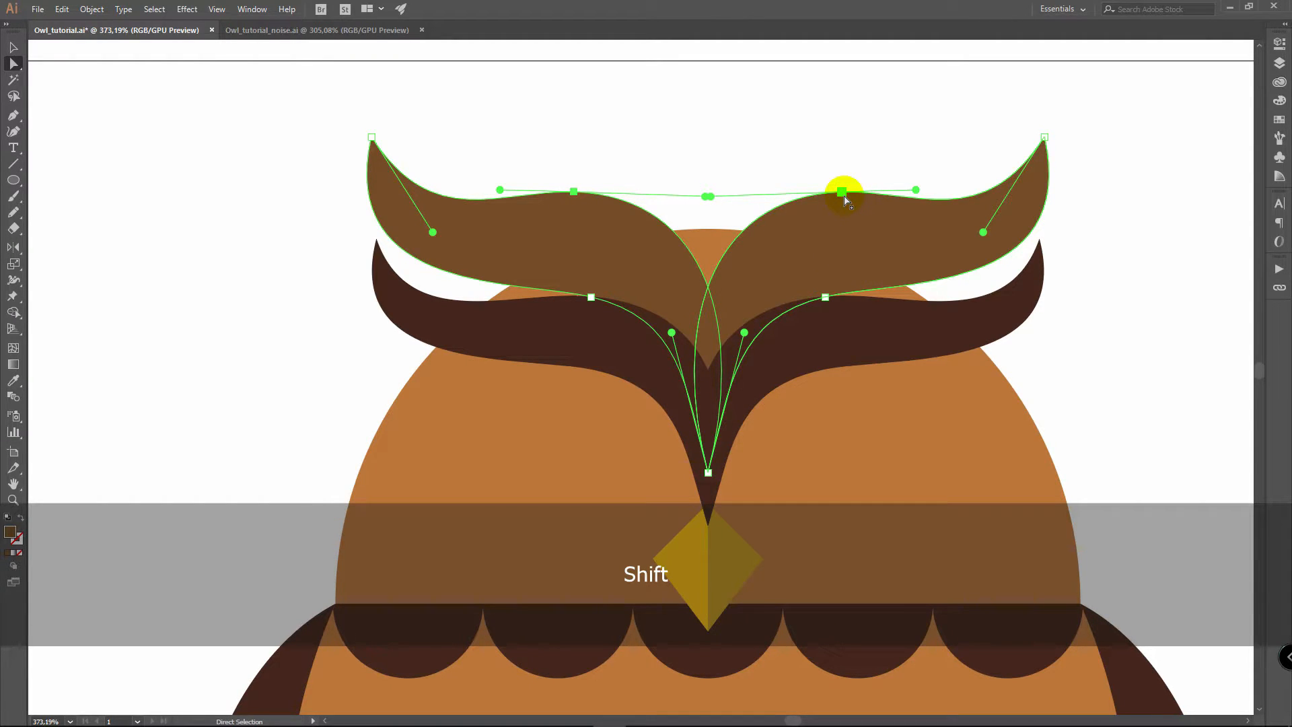
drag(842, 192, 844, 212)
key(v)
click(1177, 349)
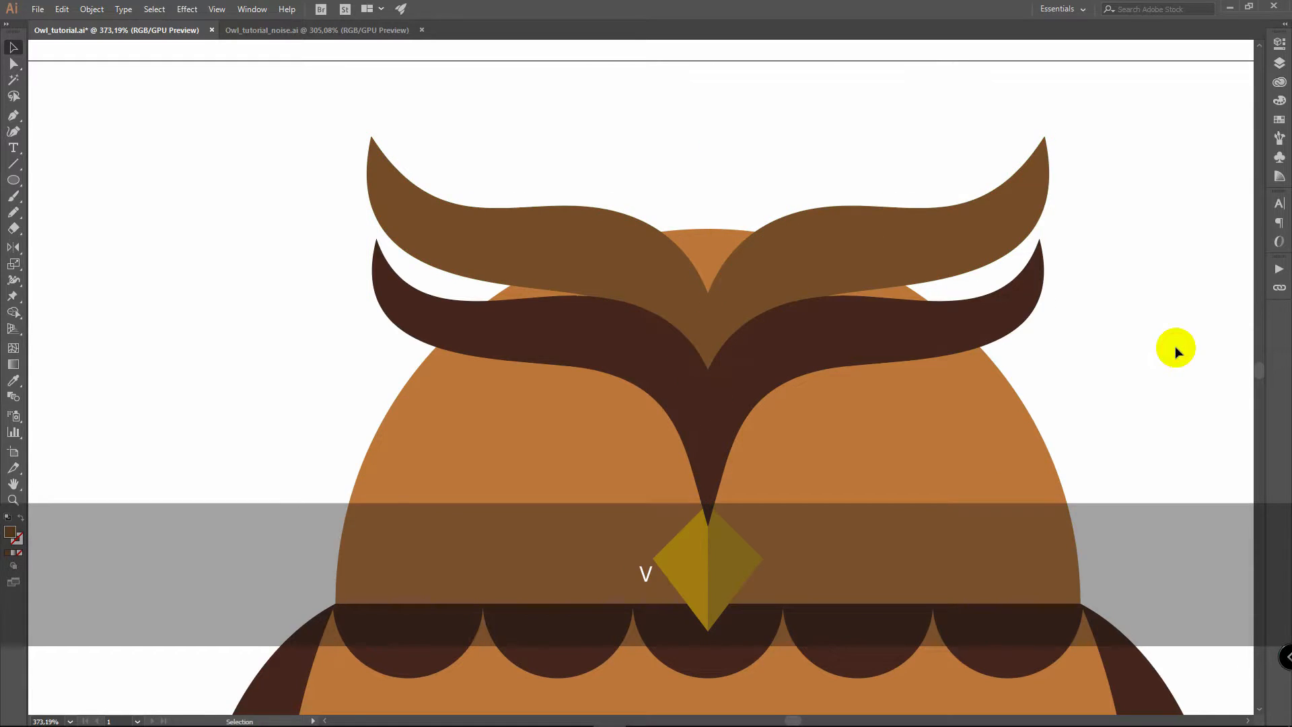
Step: Move the head's top anchor straight down so that only a small part of the head shows above the eyebrows
key(ctrl+minus)
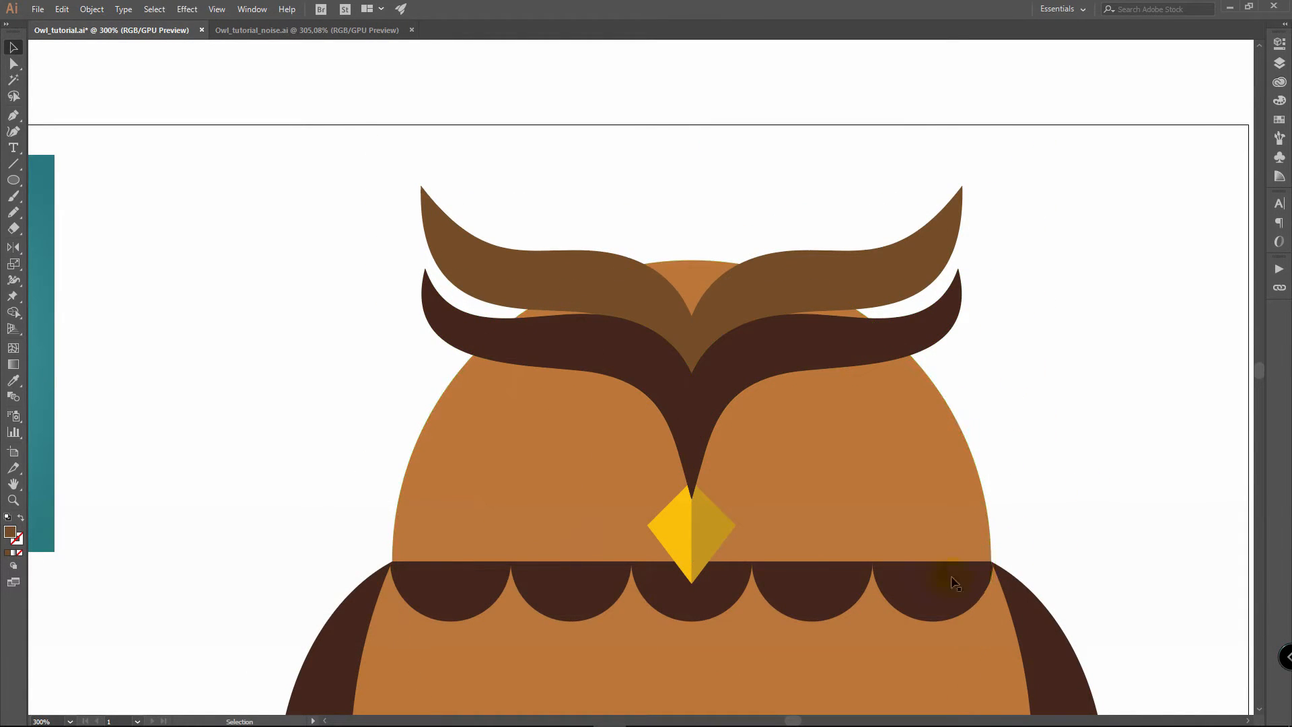
key(a)
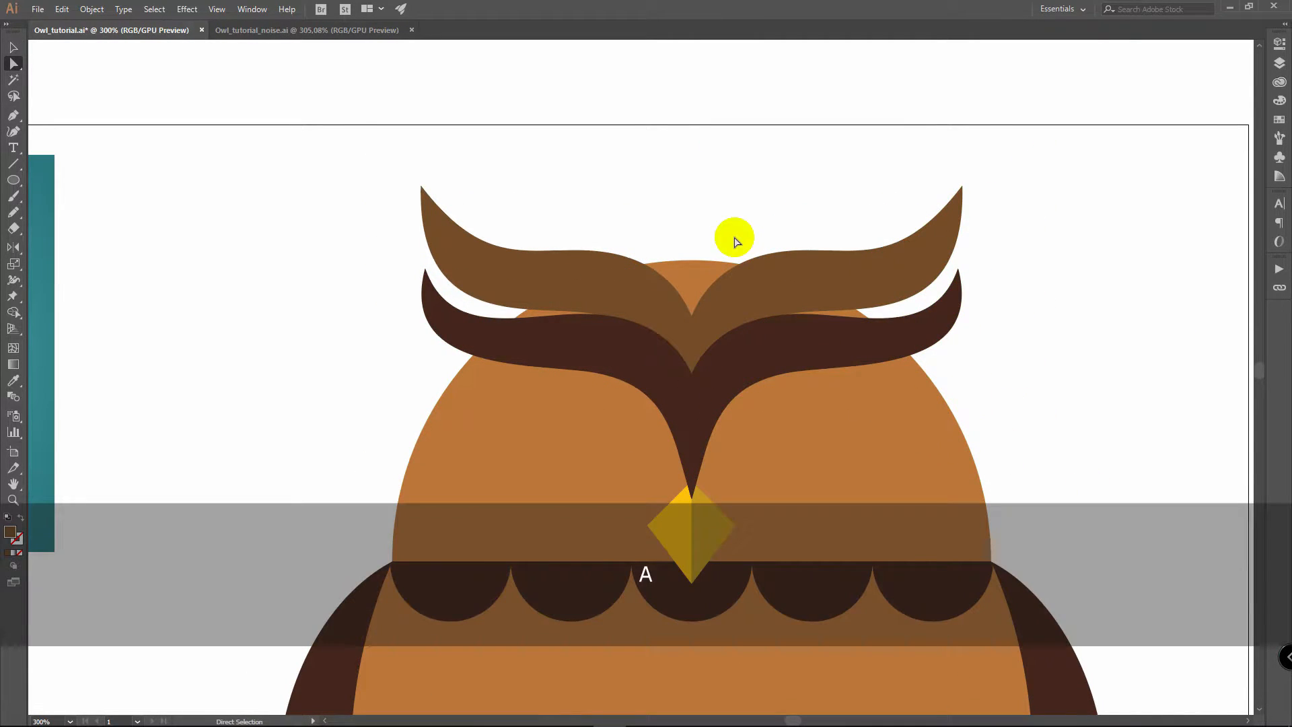
click(693, 265)
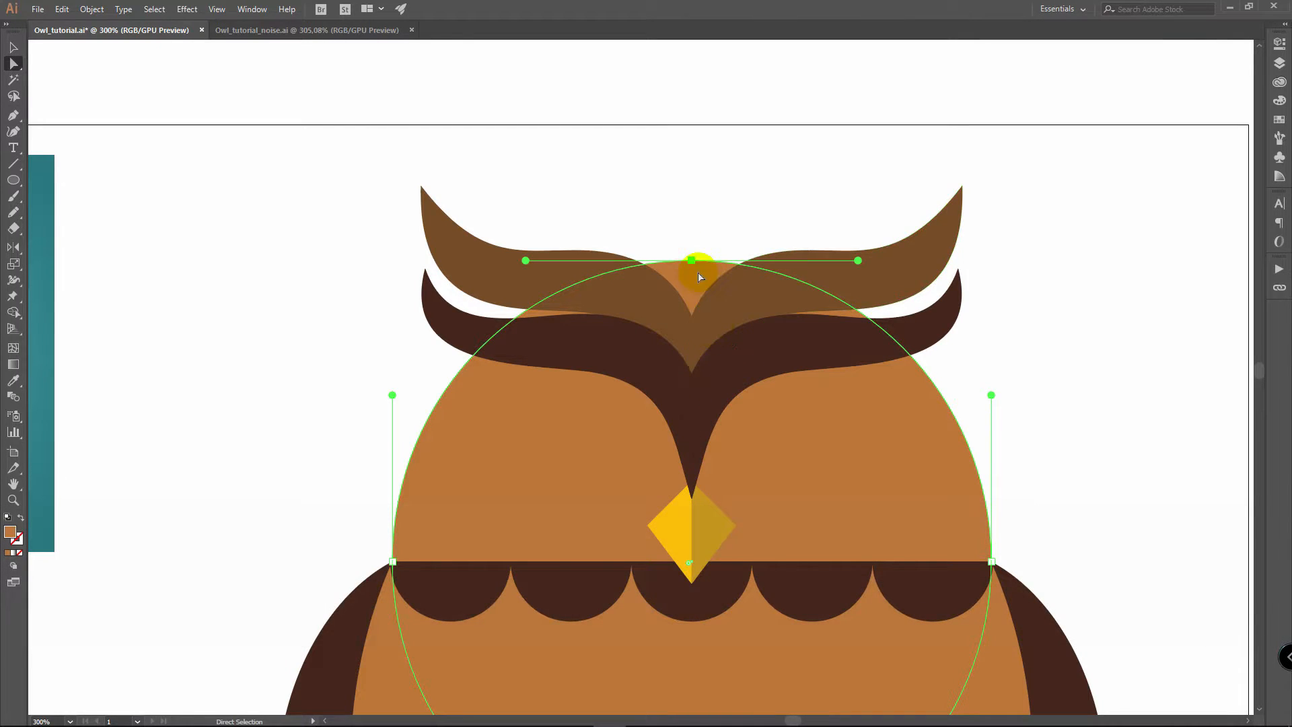
drag(693, 262, 695, 284)
drag(672, 172, 672, 181)
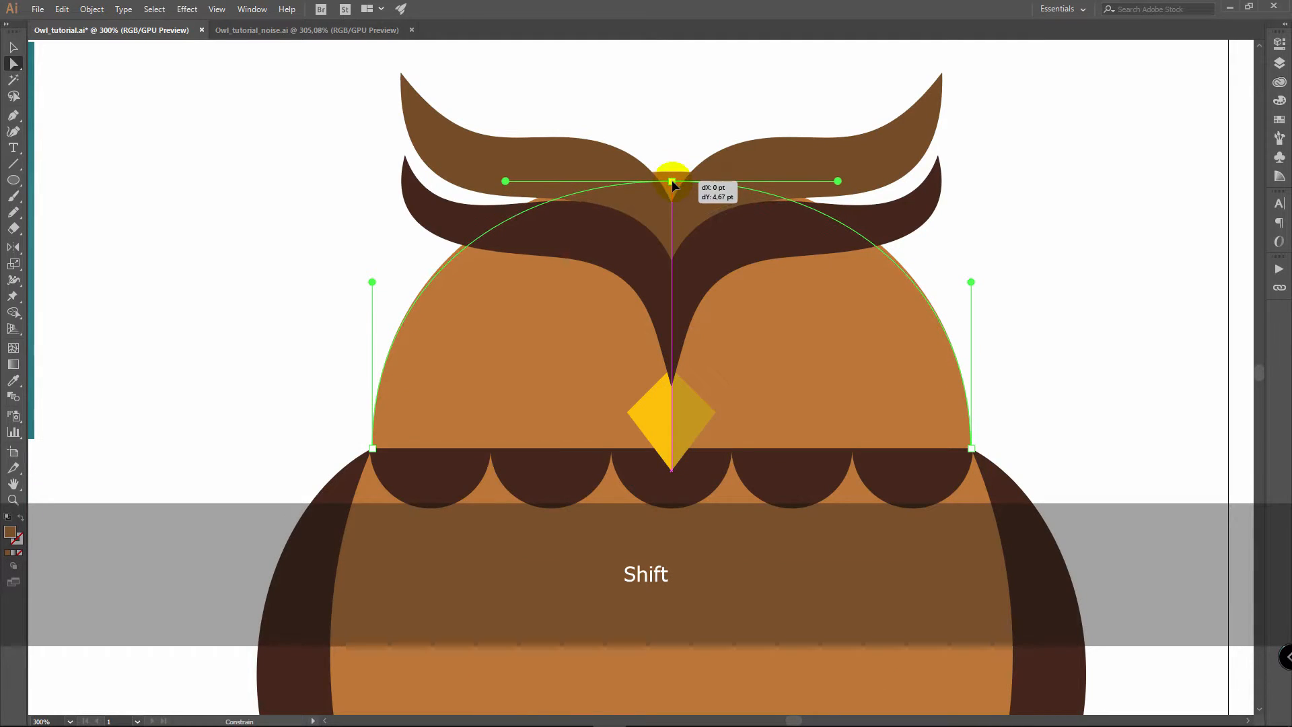
key(z)
drag(798, 248, 700, 236)
key(v)
click(1032, 234)
Step: Bring both halves of the beak to the front, above the dark eyebrows
key(z)
drag(767, 275, 834, 273)
key(v)
key(z)
drag(756, 305, 983, 269)
key(v)
shift+click(698, 367)
right_click(714, 373)
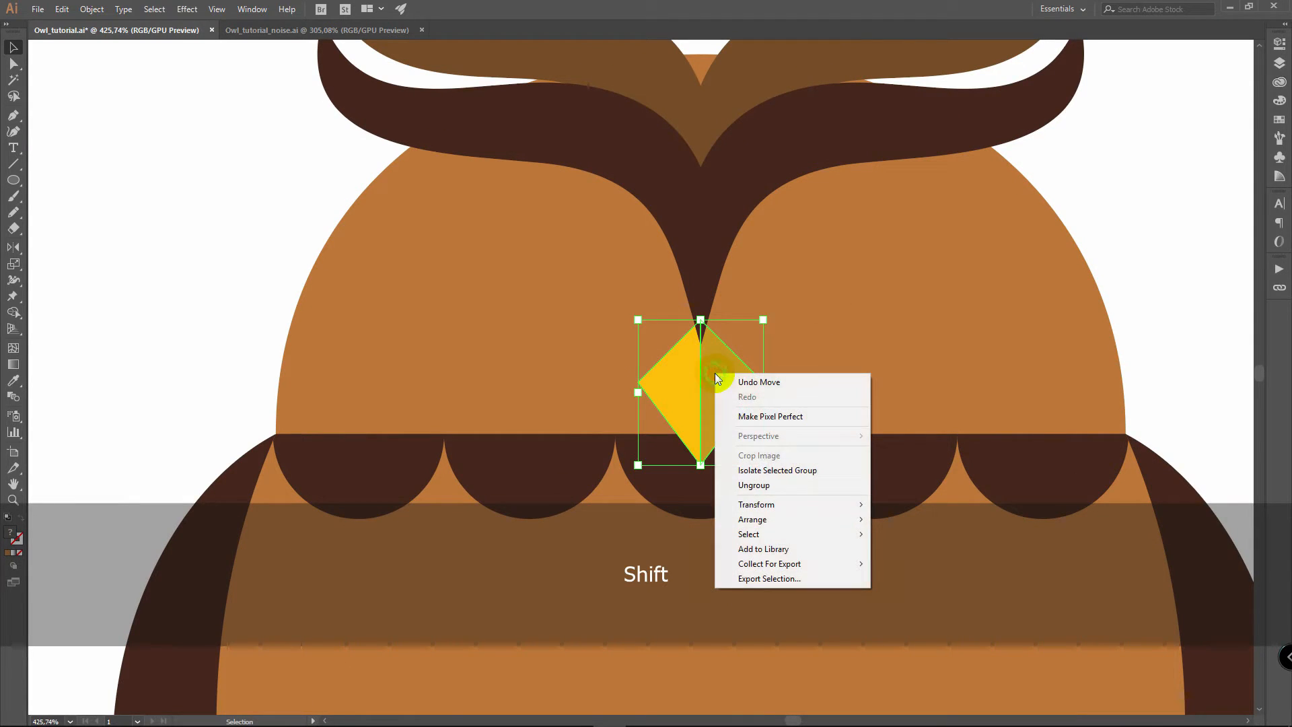
mouse_move(773, 504)
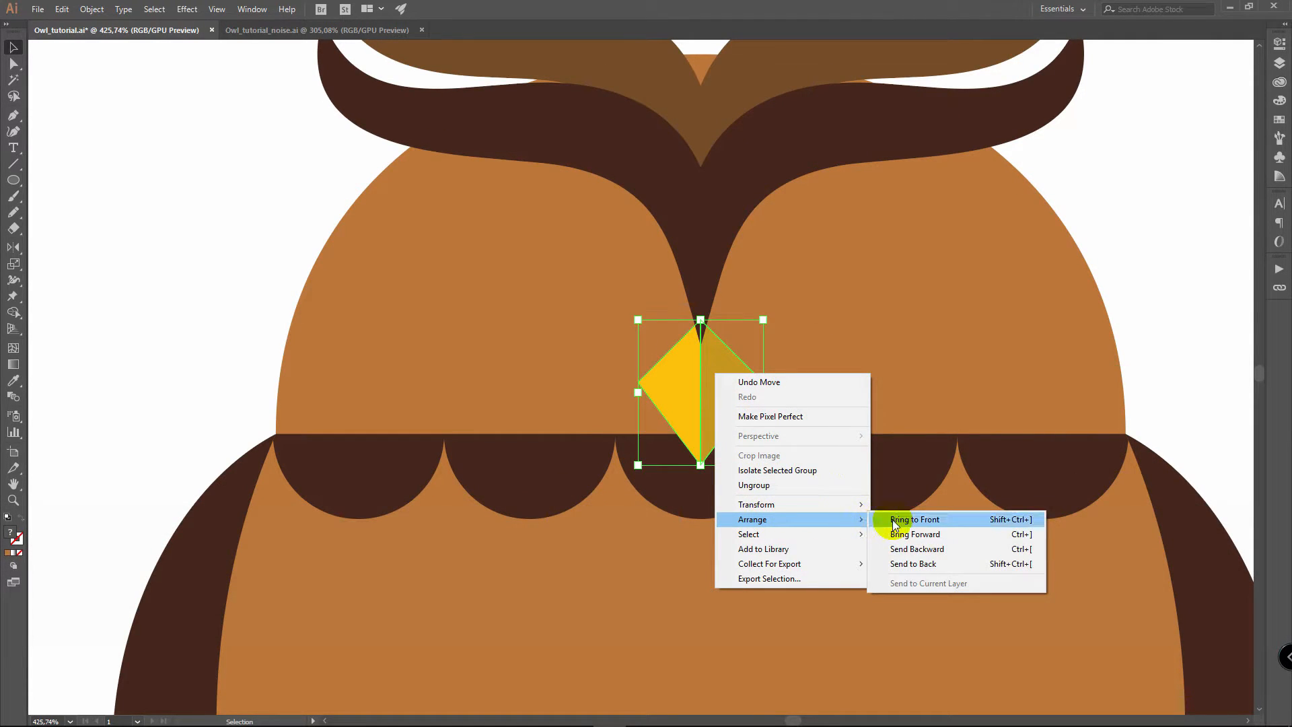
click(915, 521)
click(1160, 198)
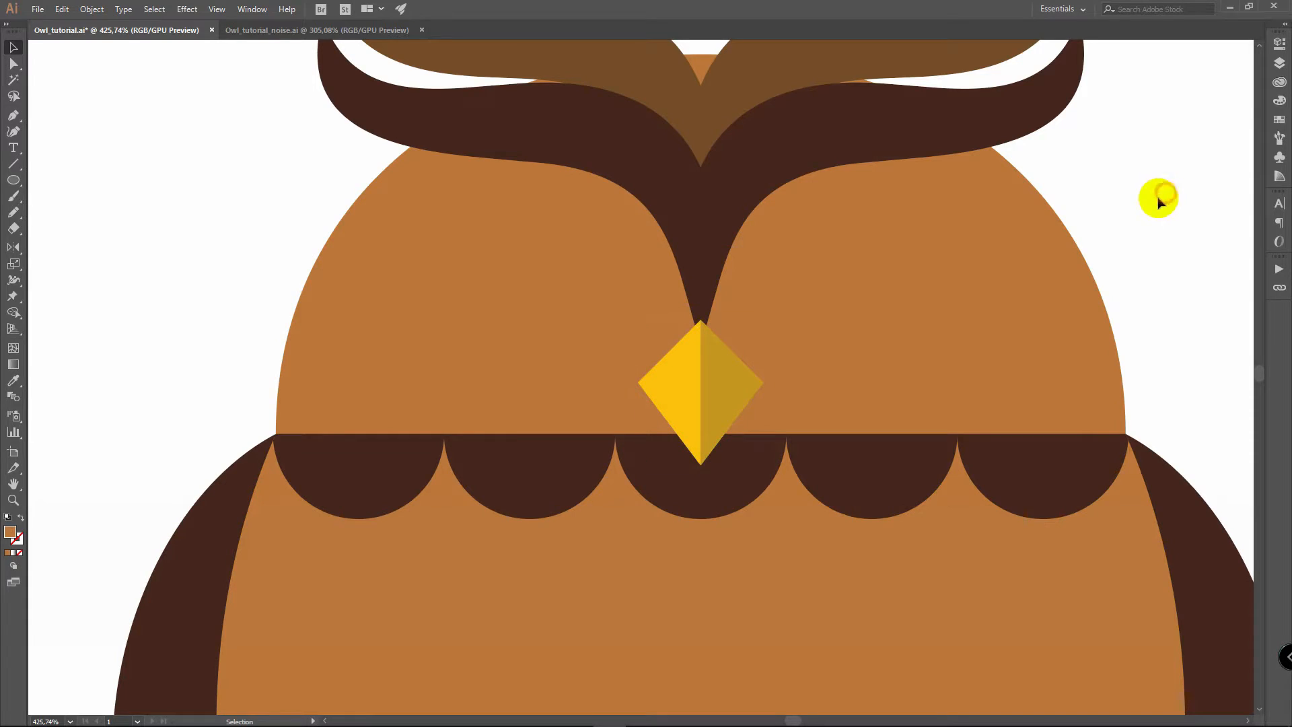
Step: Draw an eye circle with the medium brown swatch fill in the empty area between the reference picture and the owl's head
scroll(975, 280, down, 5)
key(i)
click(243, 515)
key(l)
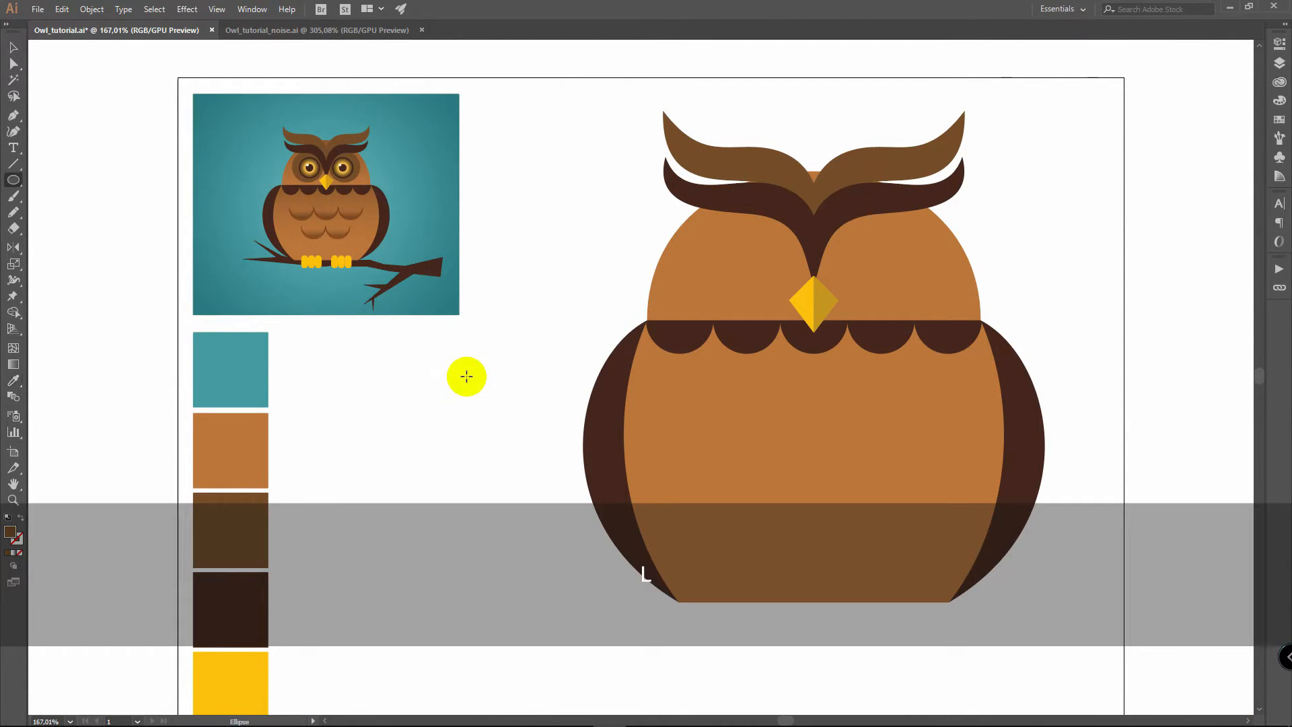
drag(514, 190, 640, 297)
Step: Paste a copy of the eye circle in front, fill it with the dark brown swatch, shrink it and offset it towards the lower right
key(ctrl)
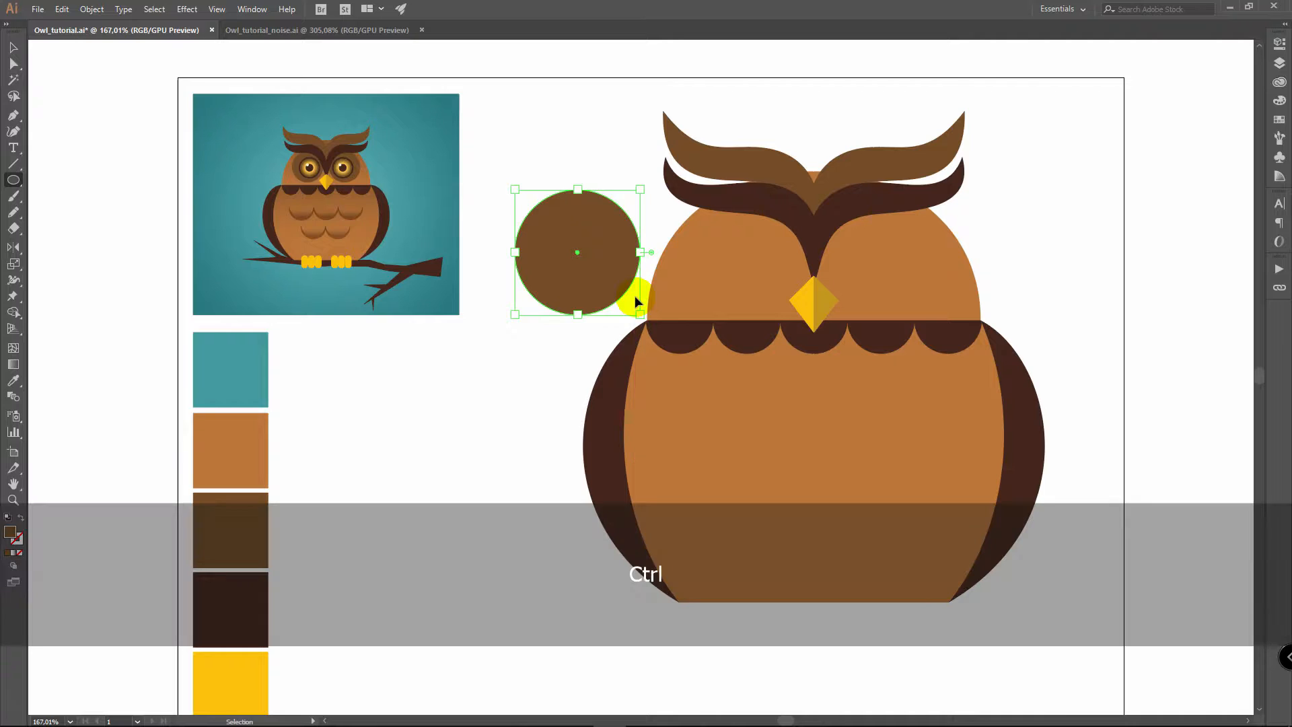
key(ctrl+f)
key(i)
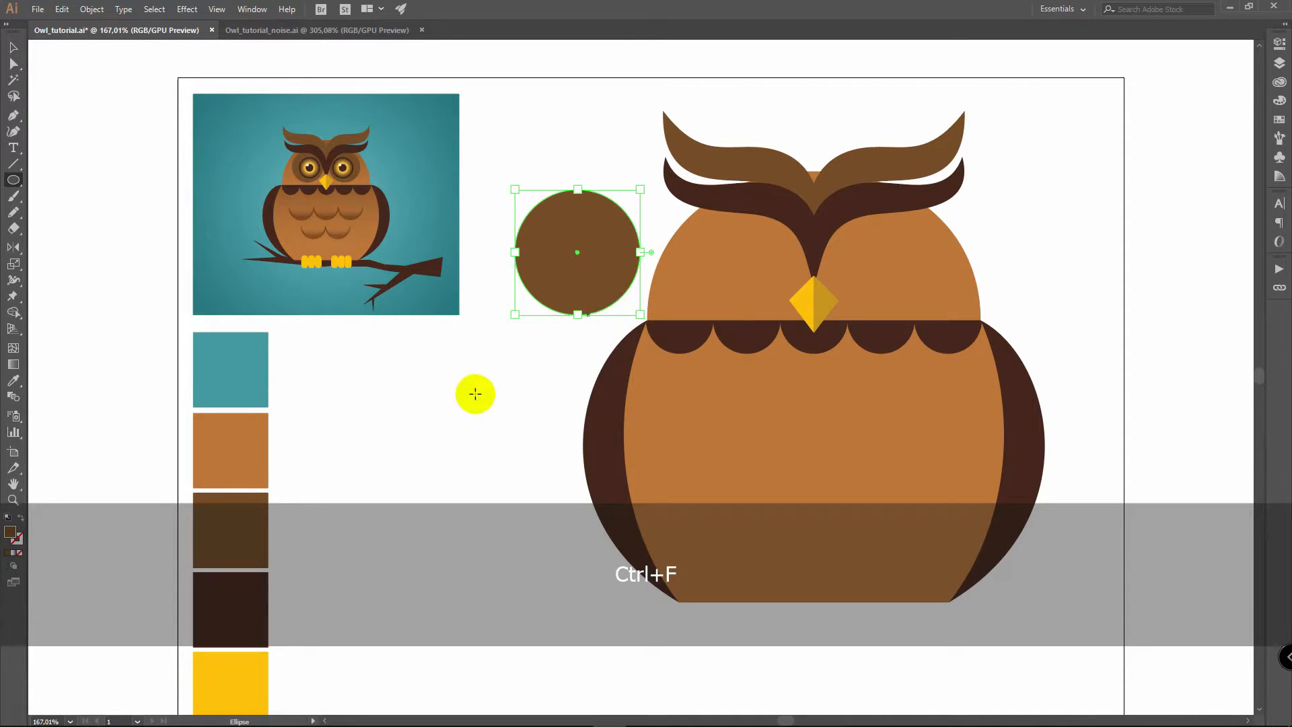
click(249, 601)
key(v)
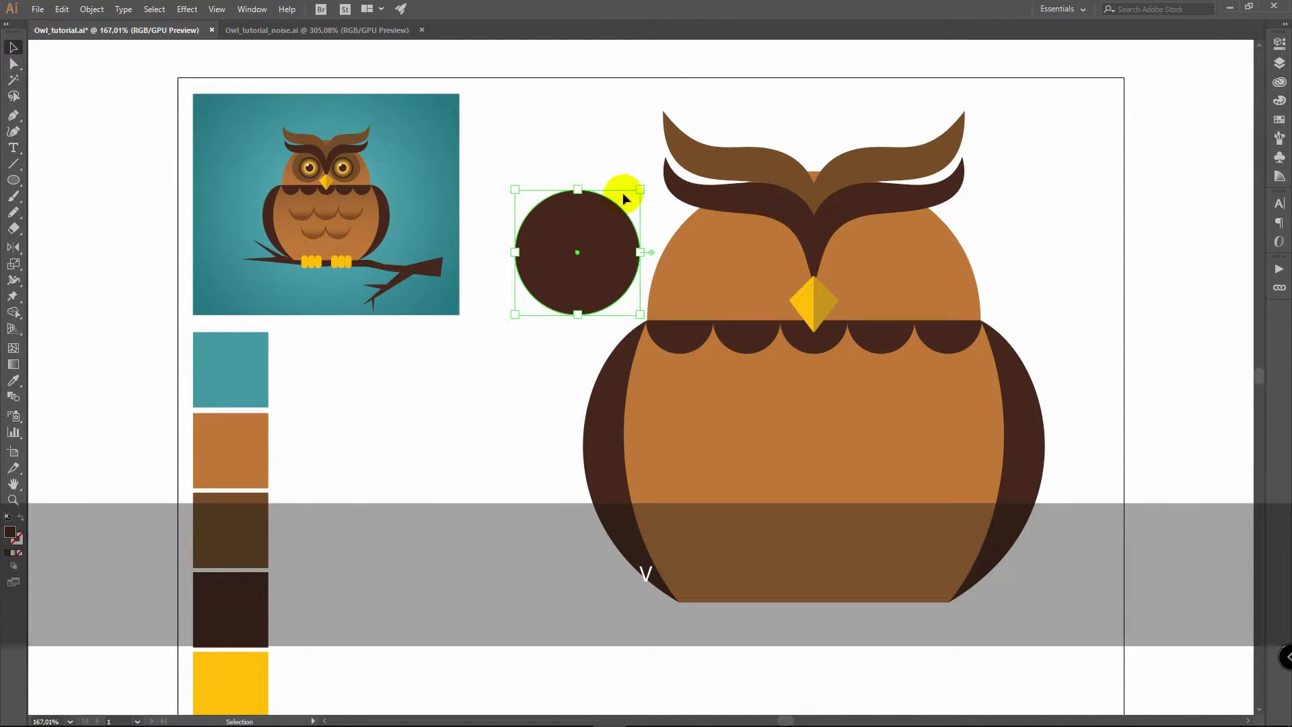
drag(519, 190, 557, 231)
drag(619, 273, 613, 268)
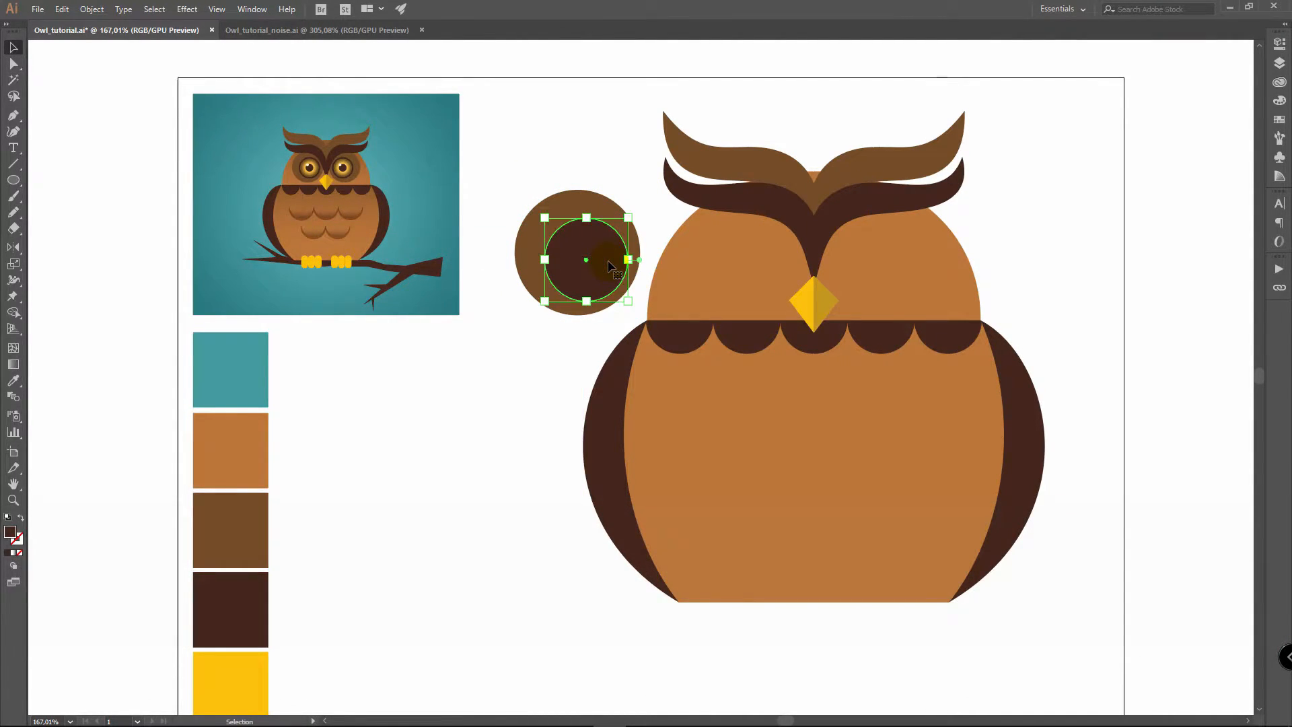
Step: Paste a slightly smaller concentric copy of the dark circle in front and fill it with the beak's yellow
key(ctrl)
key(z)
drag(562, 246, 749, 219)
key(v)
drag(739, 172, 733, 177)
key(space)
drag(389, 179, 695, 294)
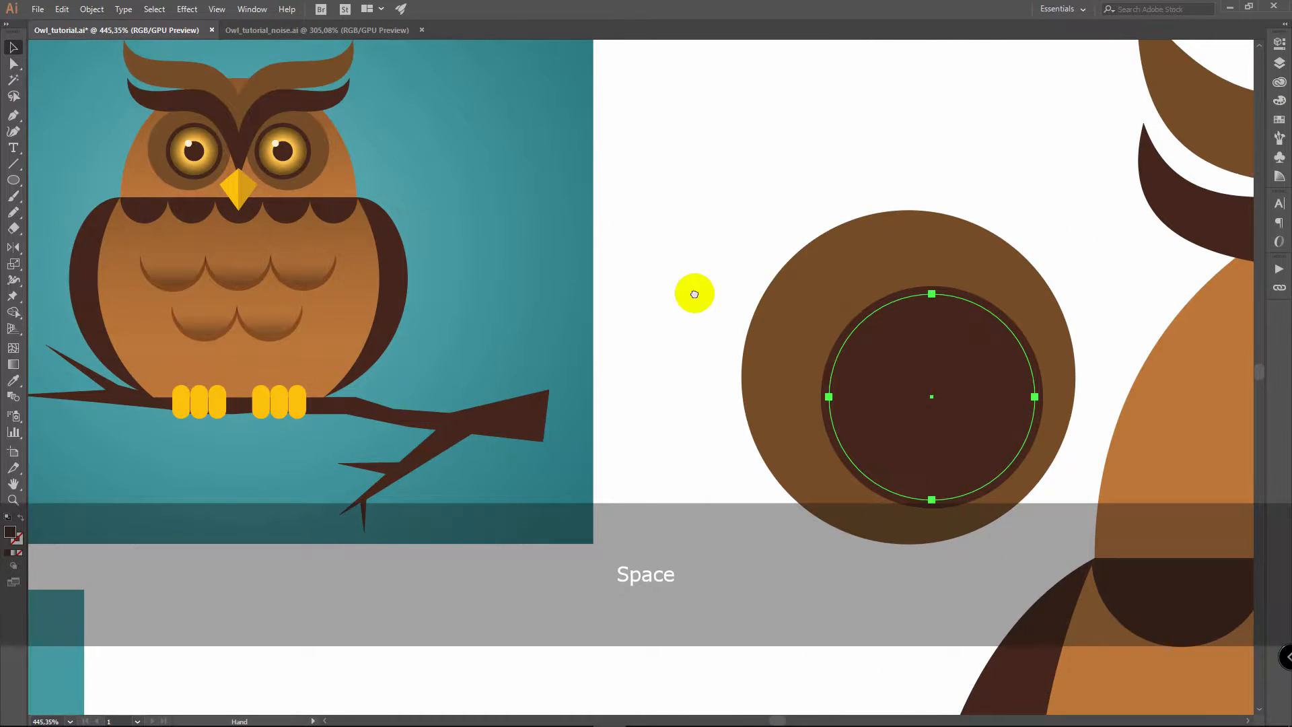
key(i)
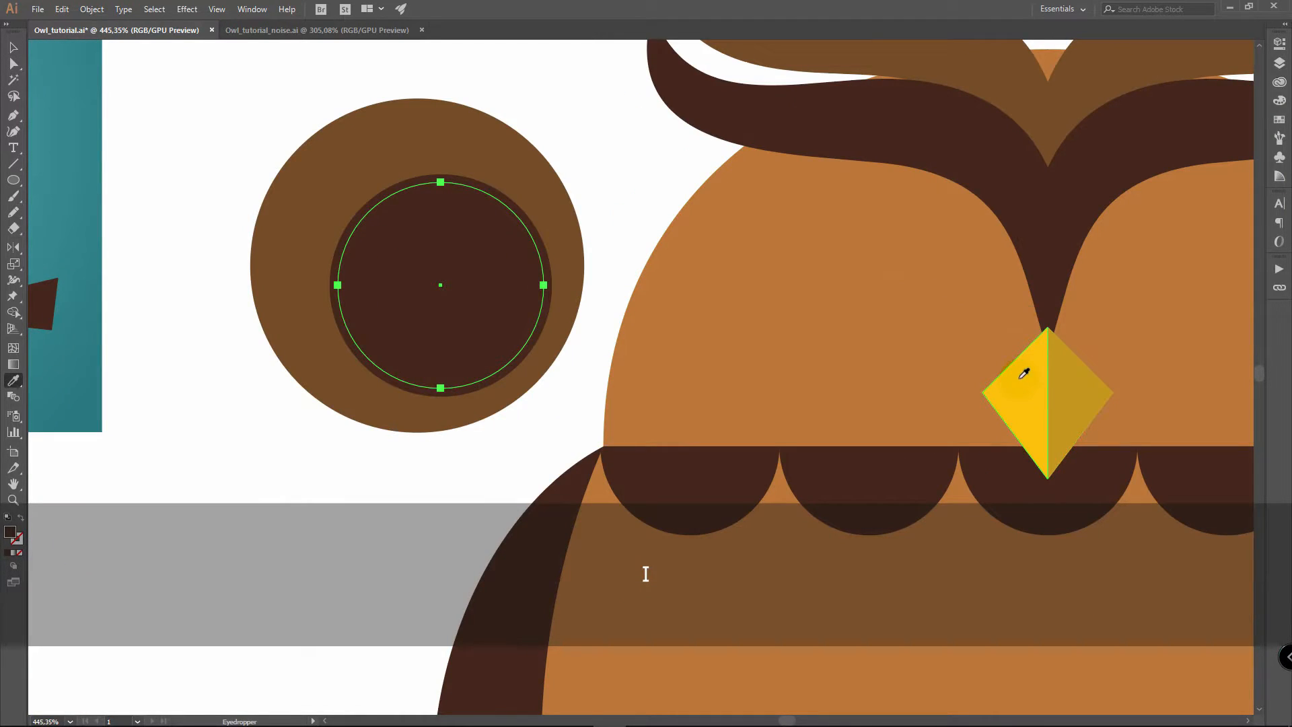
click(1023, 373)
key(v)
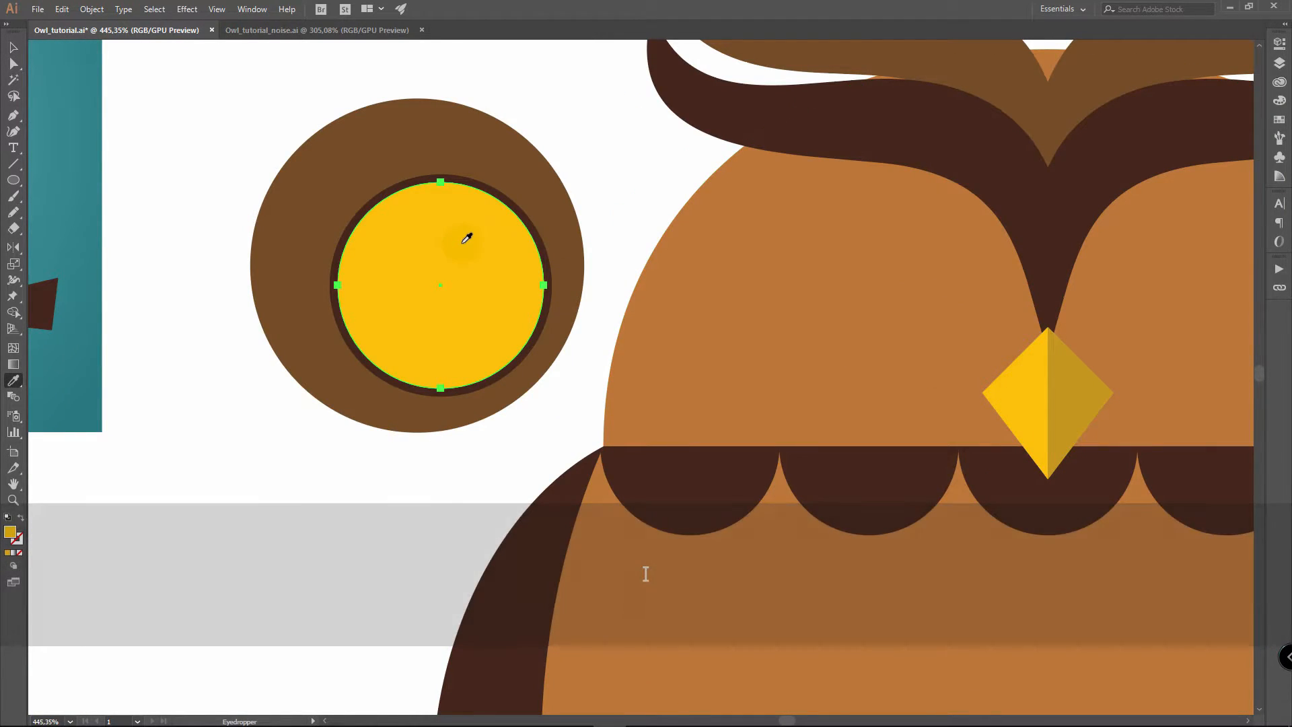
Step: Paste a copy of the yellow circle in front, shrink it about its centre to a small pupil and fill it with the eyebrow's dark brown
key(space)
drag(620, 234, 969, 329)
key(a)
key(ctrl+c)
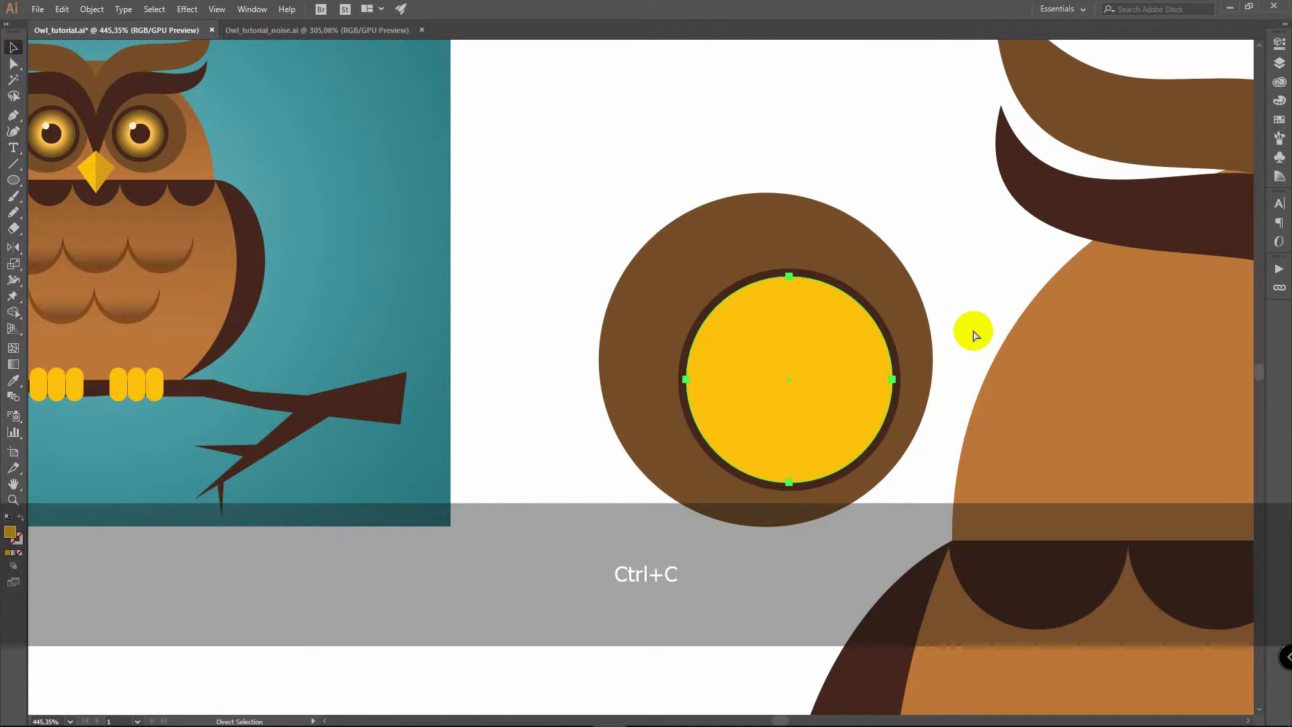
key(ctrl+f)
key(v)
drag(895, 270, 816, 351)
key(i)
click(1090, 196)
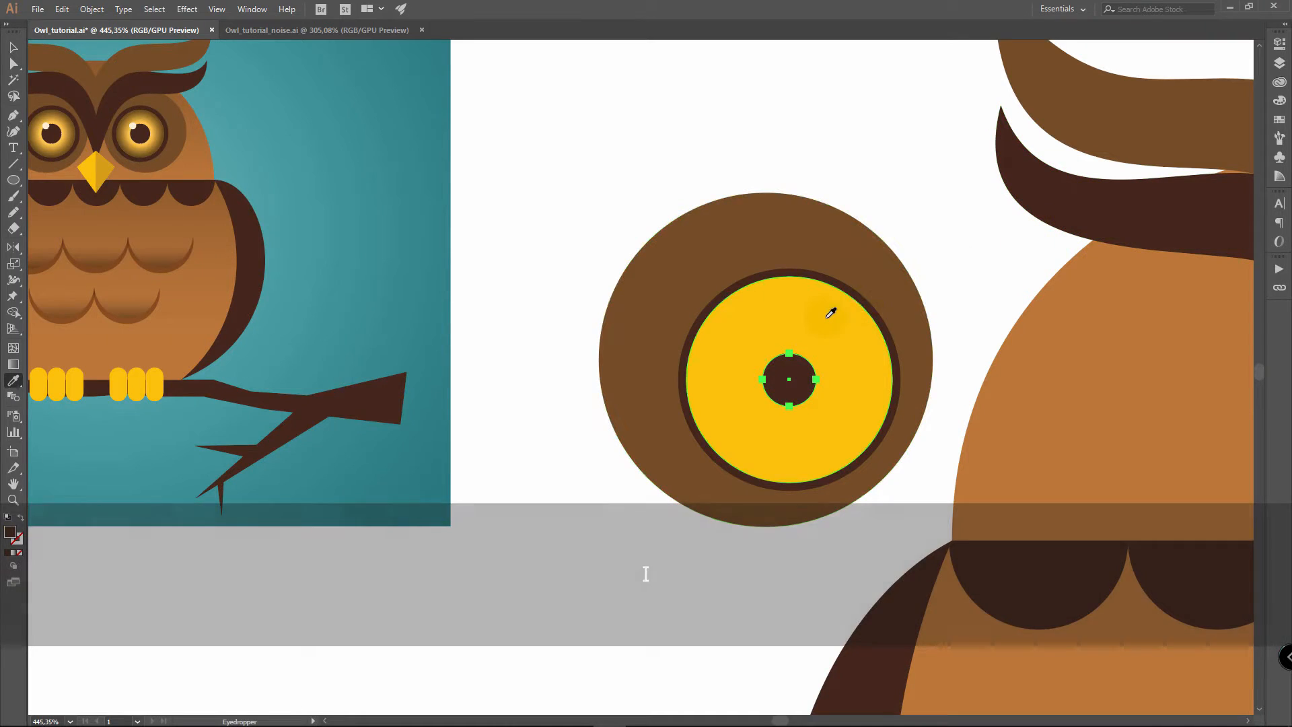
Step: Move all the eye circles together onto the left half of the owl's head
key(v)
click(562, 208)
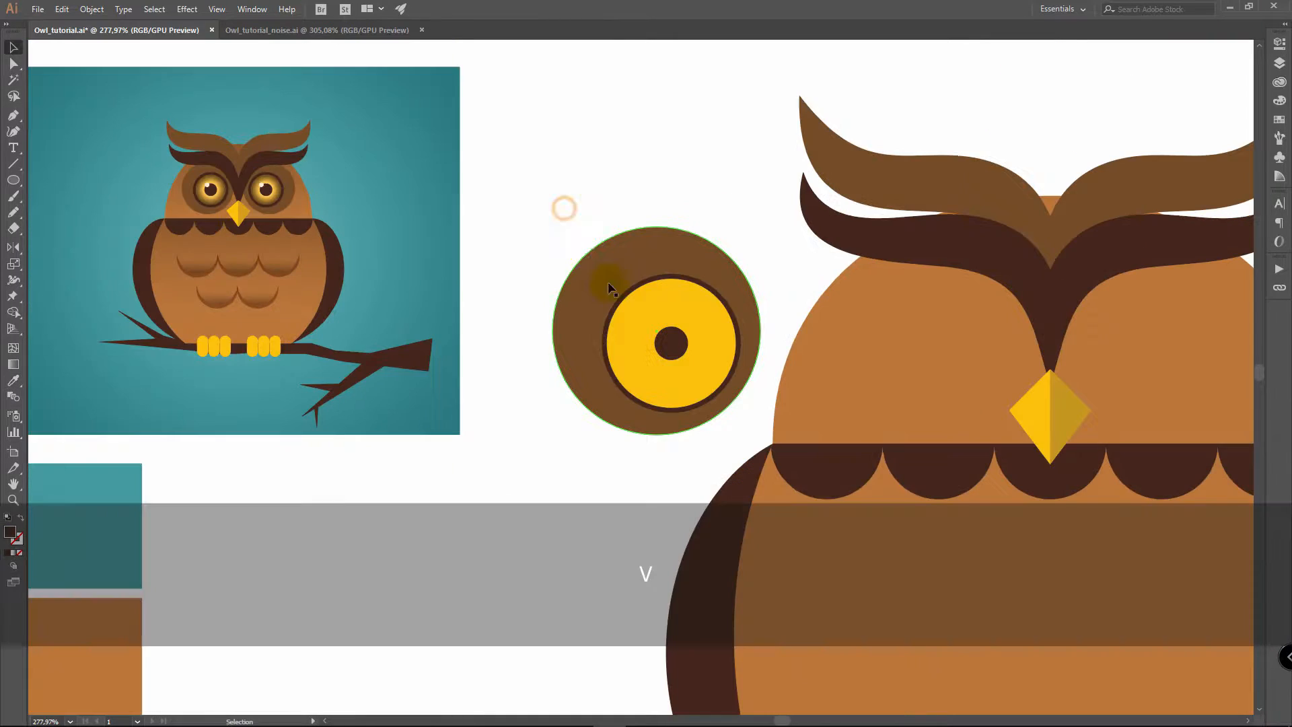
drag(514, 225, 745, 412)
key(space)
drag(785, 387, 408, 305)
key(v)
drag(338, 264, 620, 260)
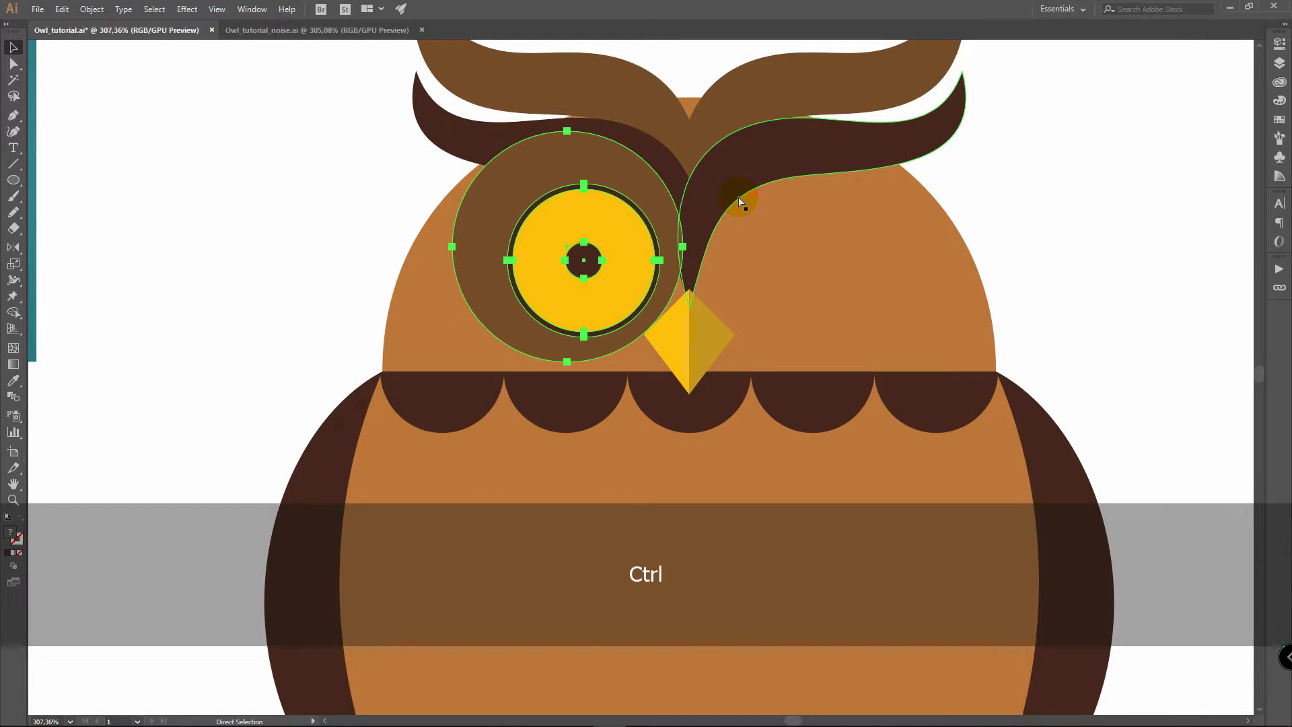
Step: Send the eye circles behind the eyebrows and beak and nudge them slightly towards the beak
key(ctrl+[)
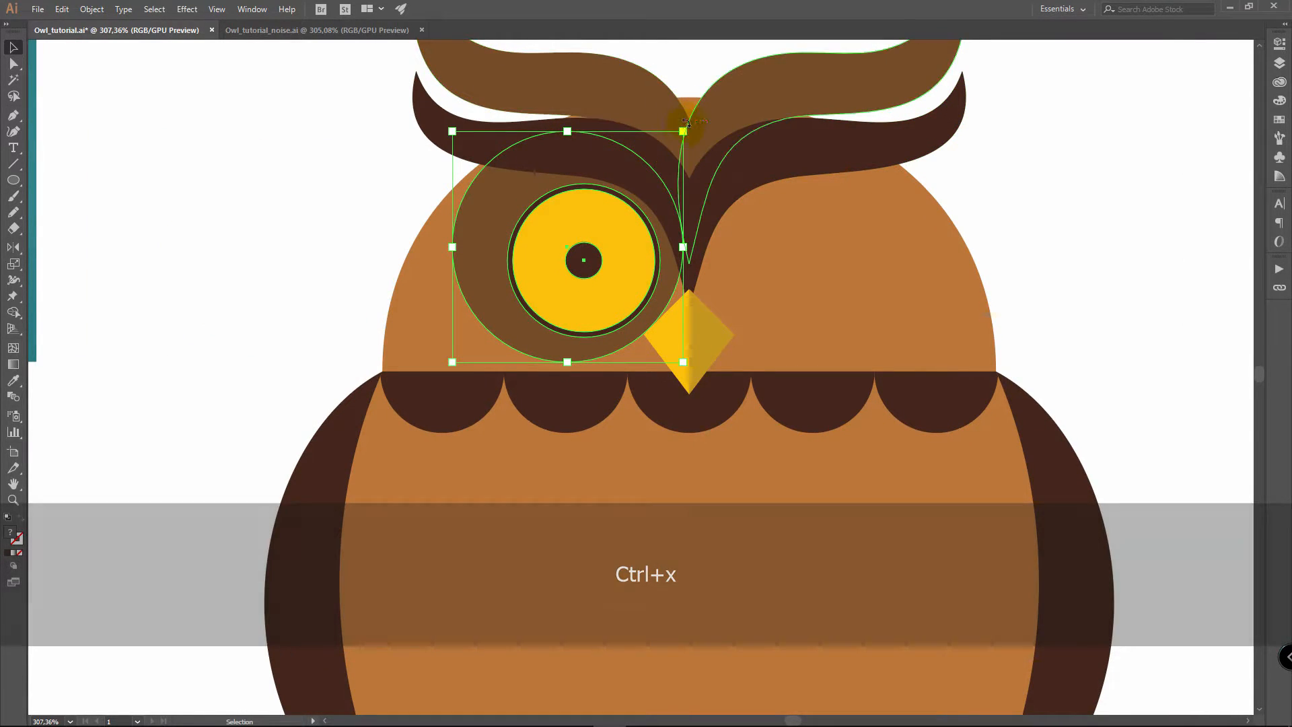
drag(635, 248, 642, 248)
drag(700, 282, 755, 325)
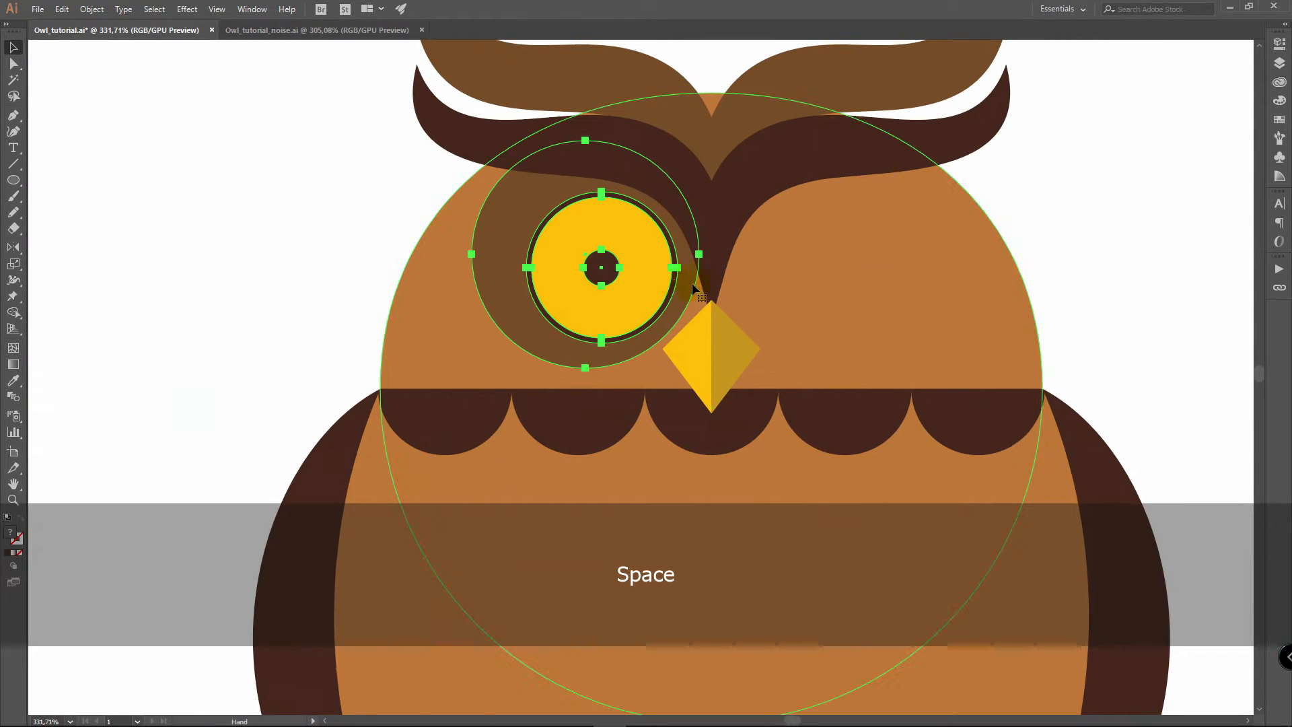
key(z)
key(v)
click(162, 181)
Step: Paste a copy of the yellow eye circle in front and fill it with a white-to-black radial gradient
click(568, 435)
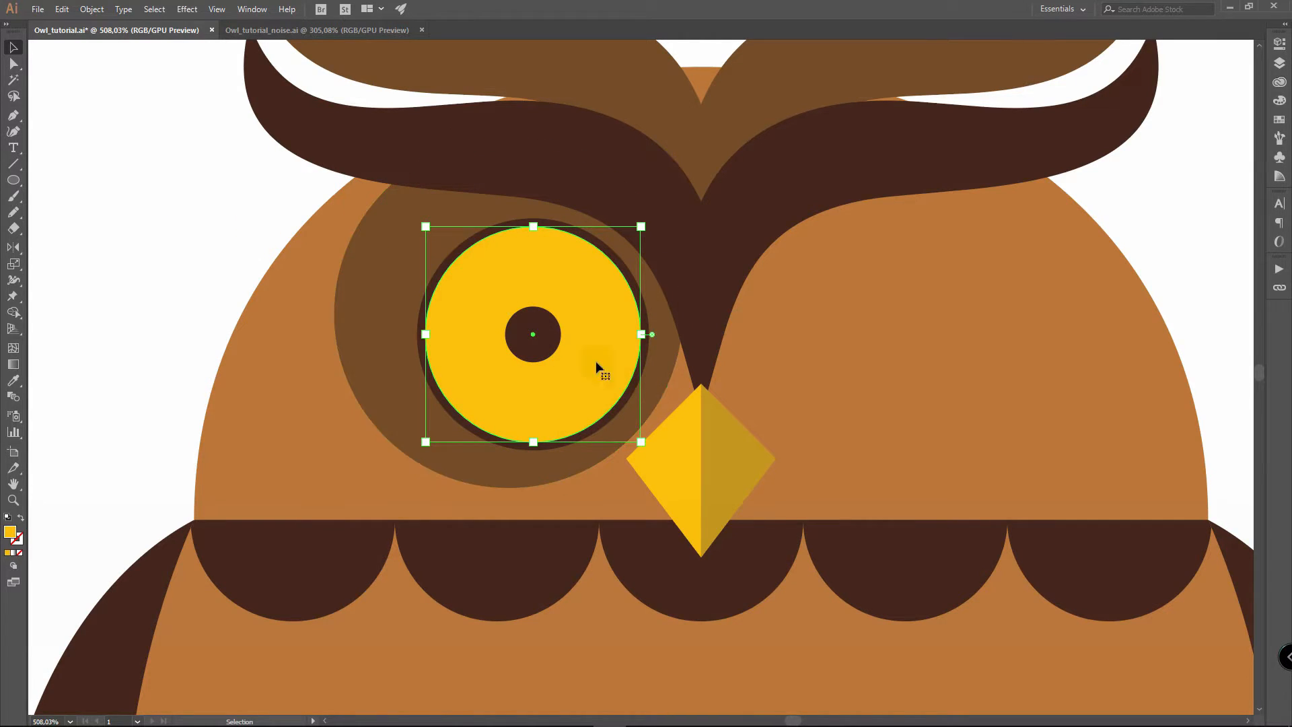
ctrl+click(1122, 151)
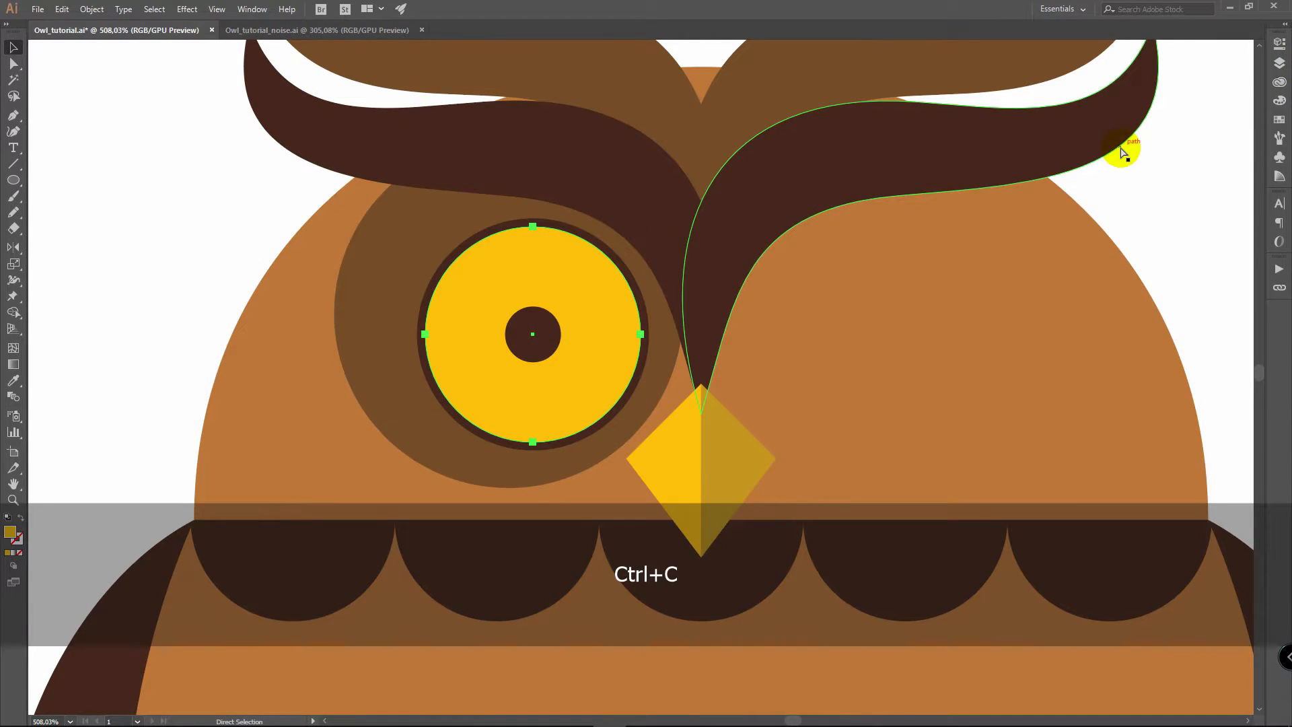
key(ctrl+f)
double_click(13, 364)
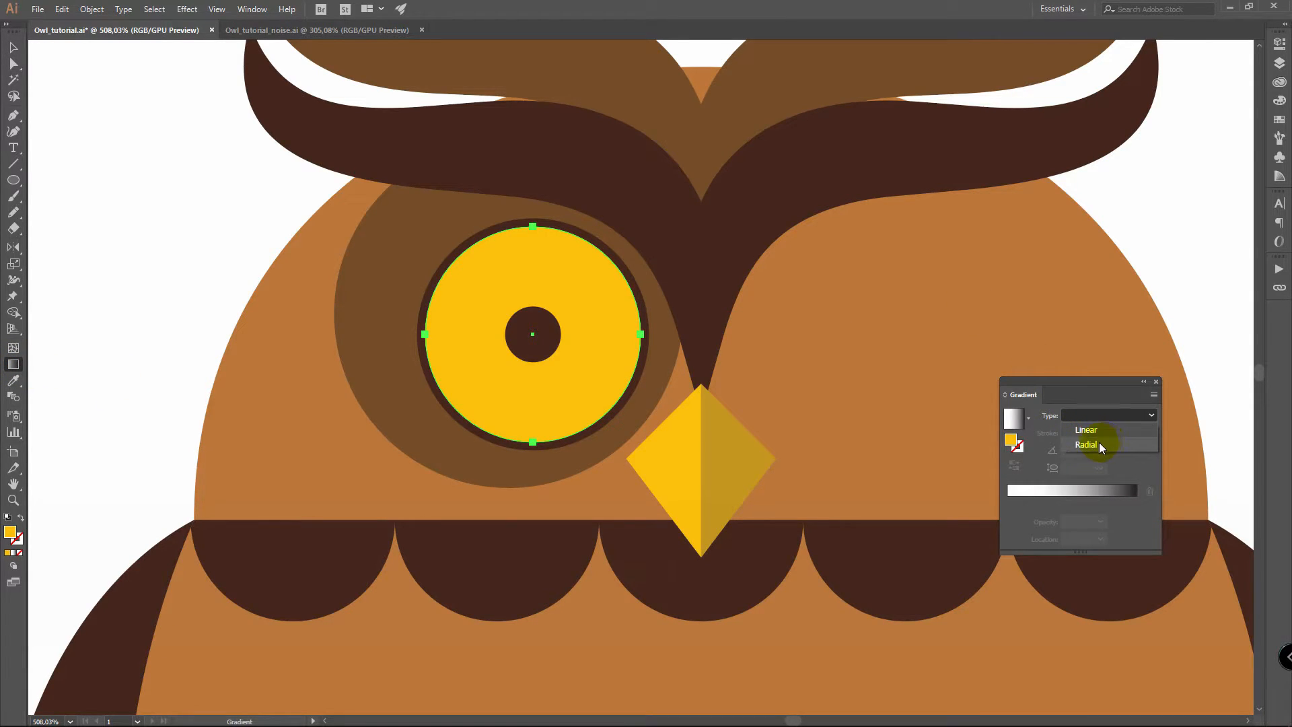
click(1101, 443)
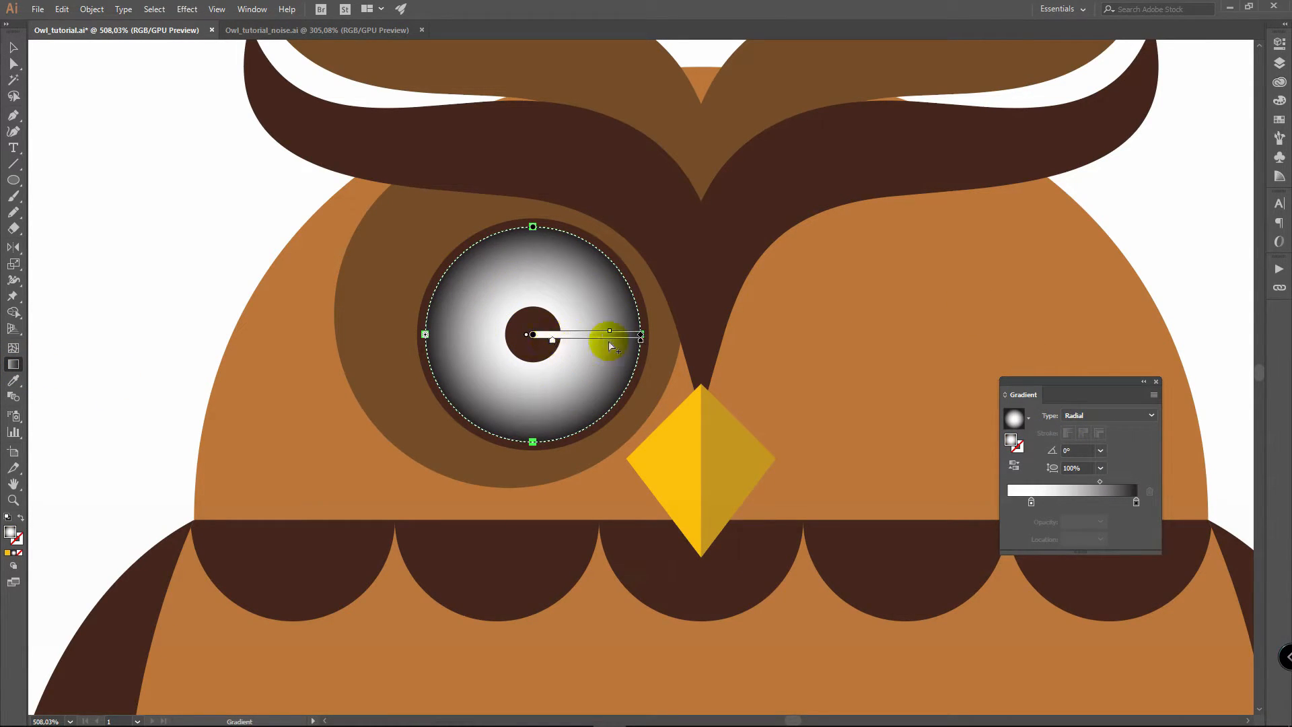
Step: Set the gradient circle's blending mode to Hard Light and its opacity to 81%
click(1280, 45)
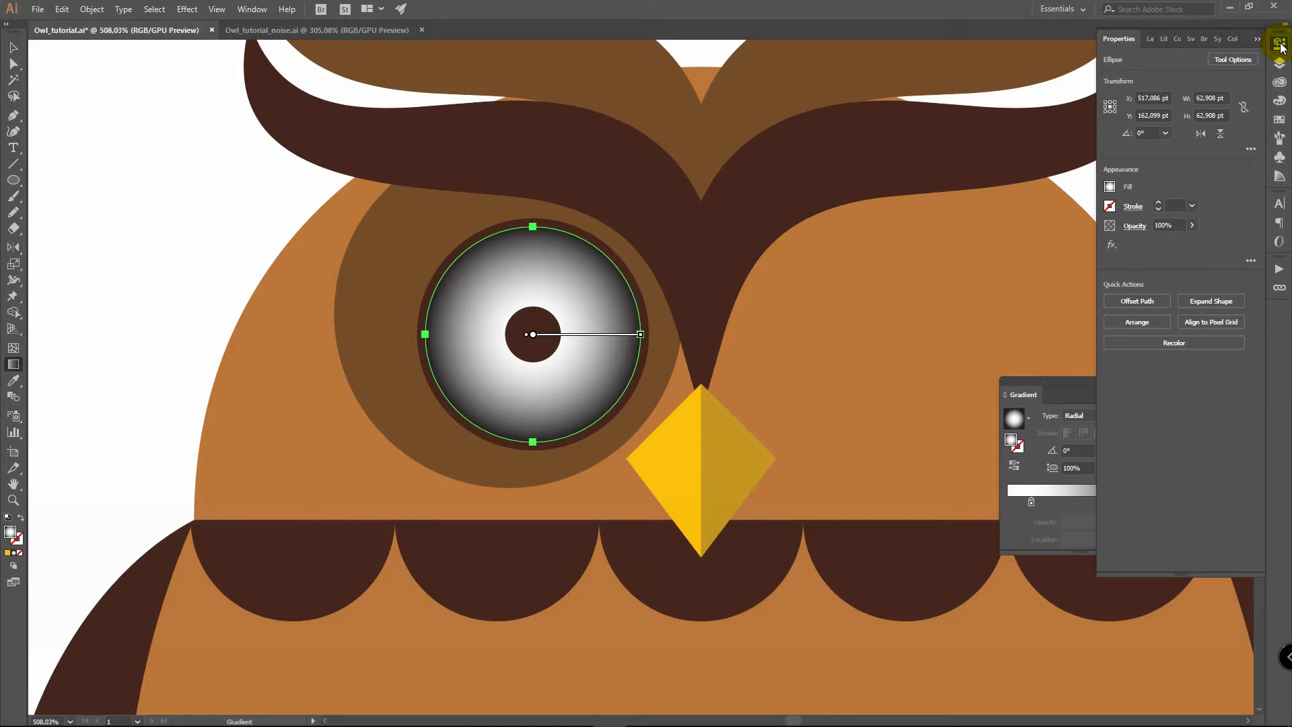
click(1135, 227)
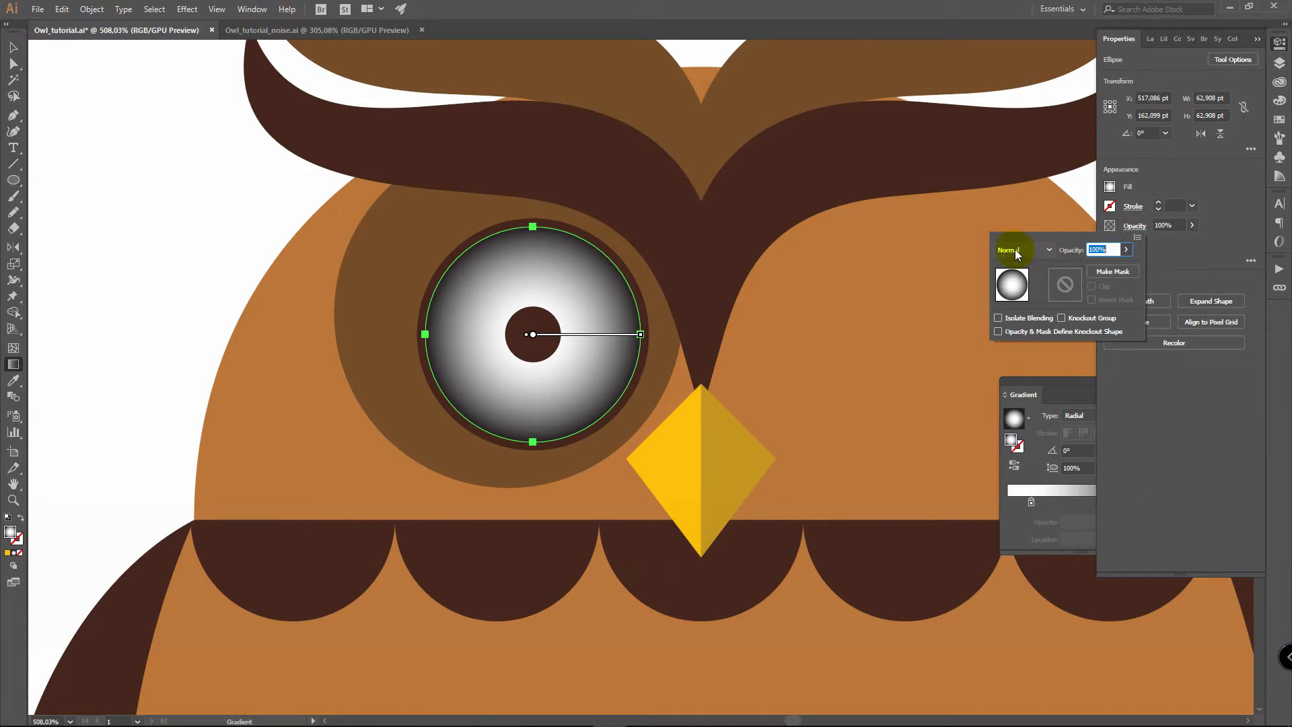
click(1017, 253)
key(a)
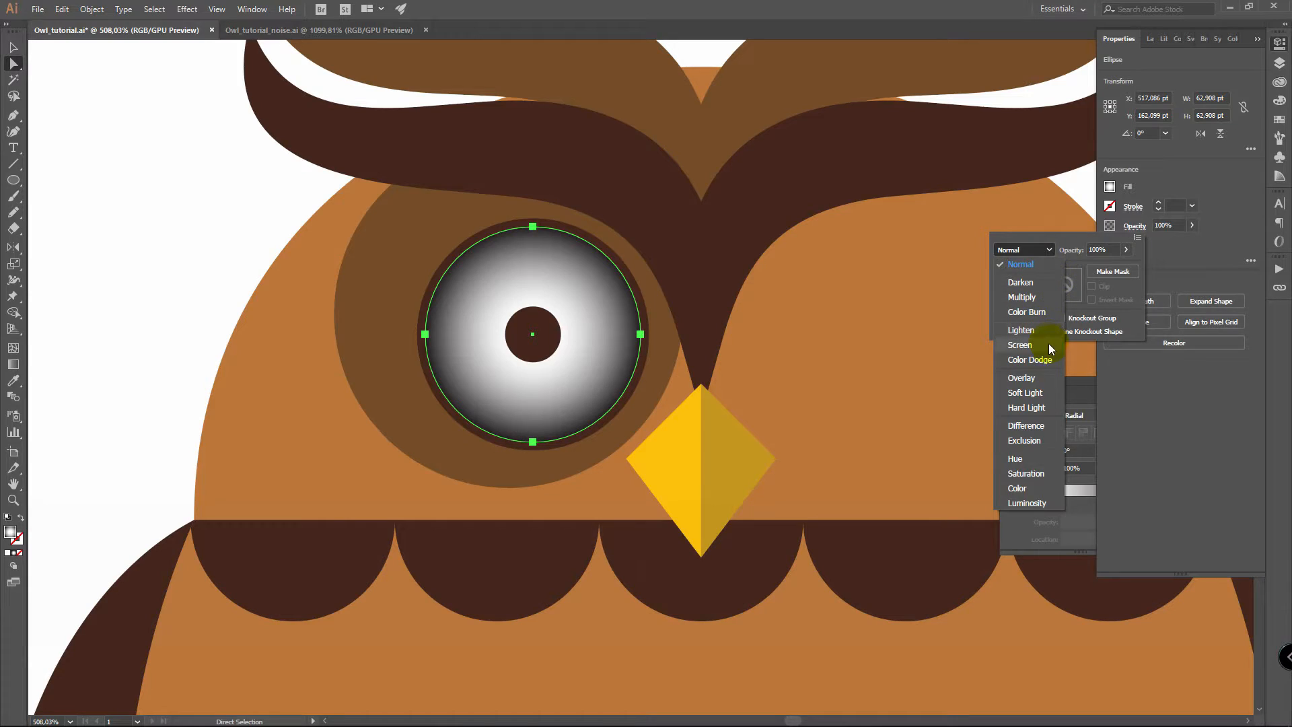
click(1042, 408)
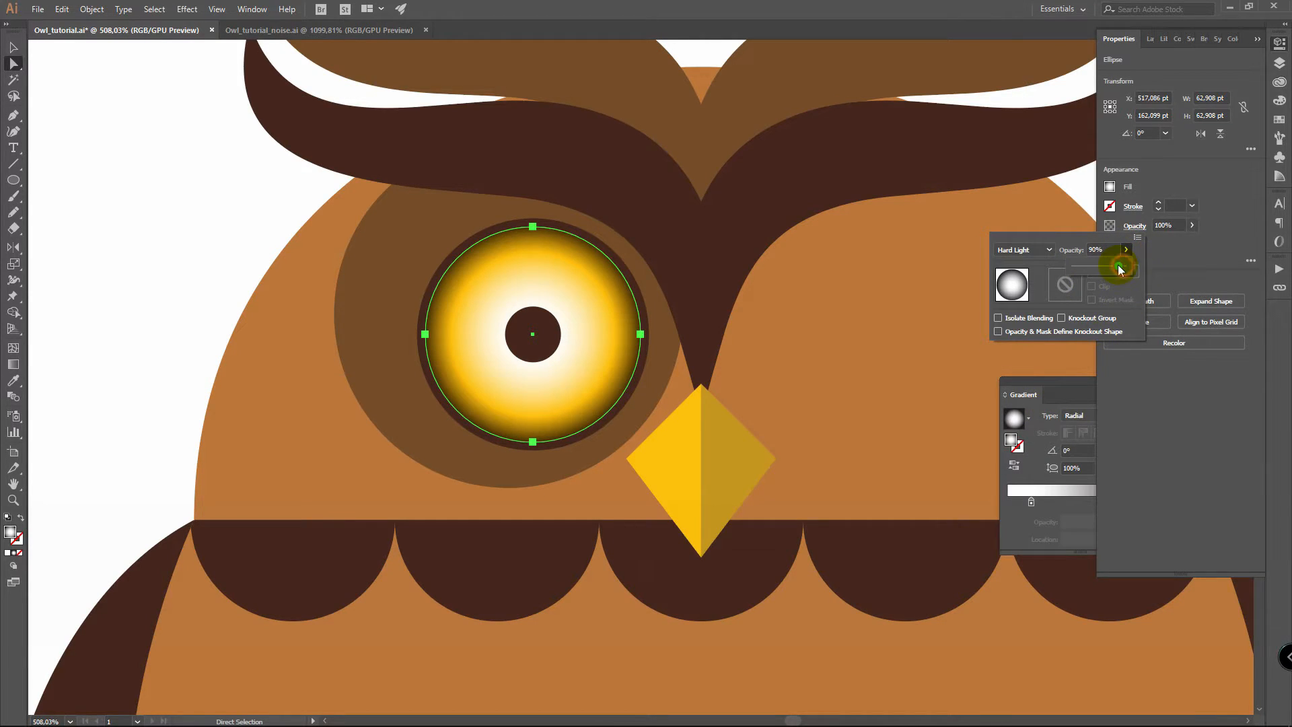
drag(1114, 266, 1113, 266)
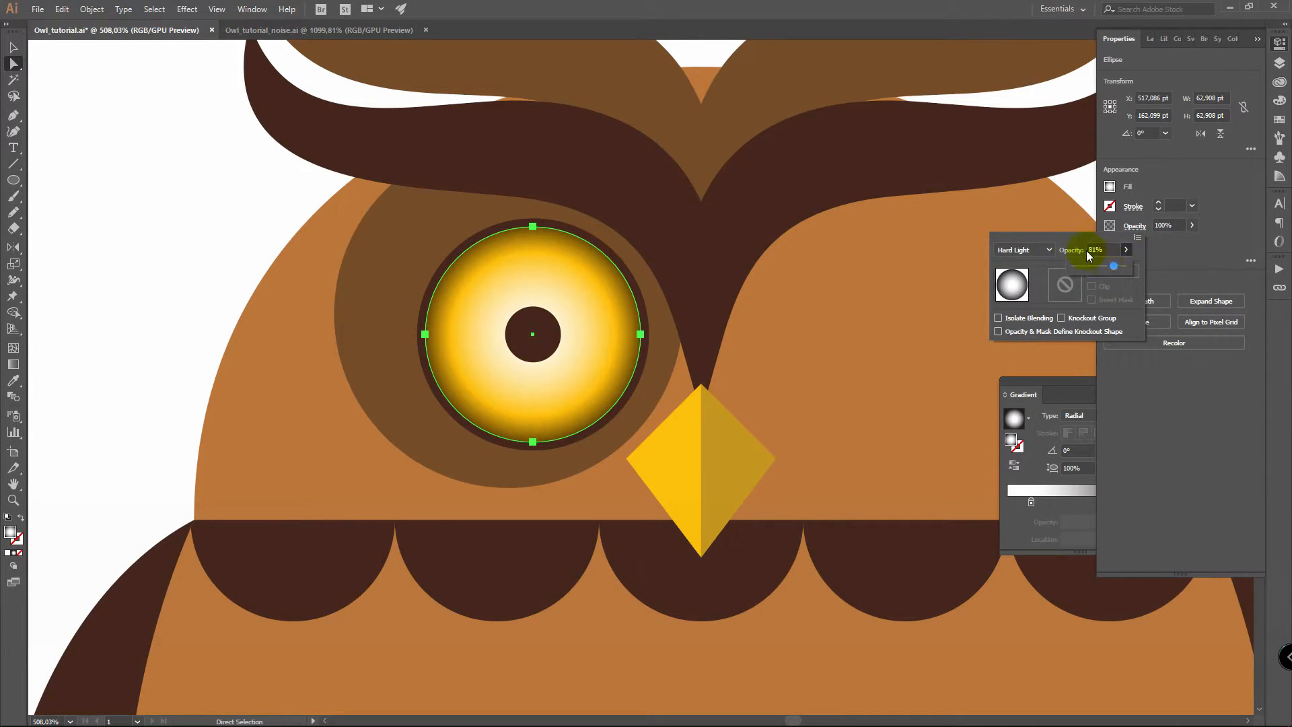
Step: Shift the radial gradient's midpoint towards the white stop to widen the dark outer area of the iris
drag(1070, 398, 909, 354)
drag(939, 436, 853, 460)
click(995, 336)
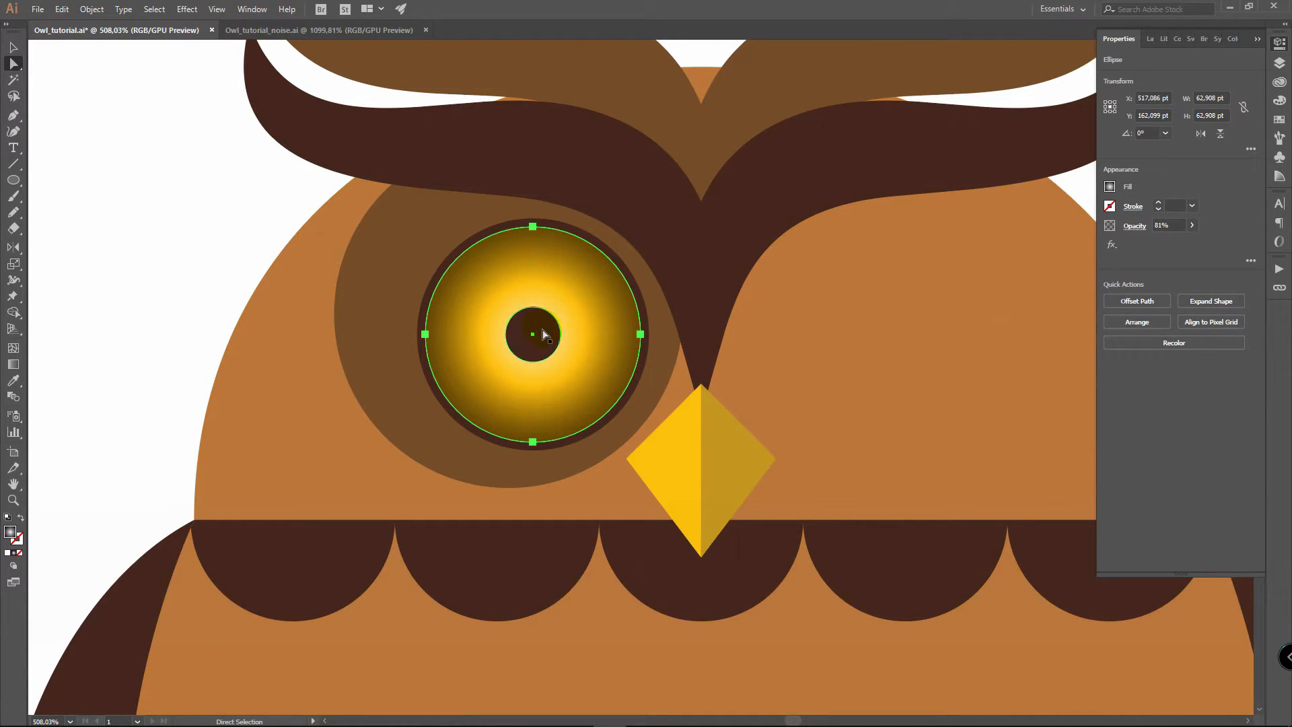
Step: Enlarge the pupil about its centre to about 19.8 pt in diameter
key(v)
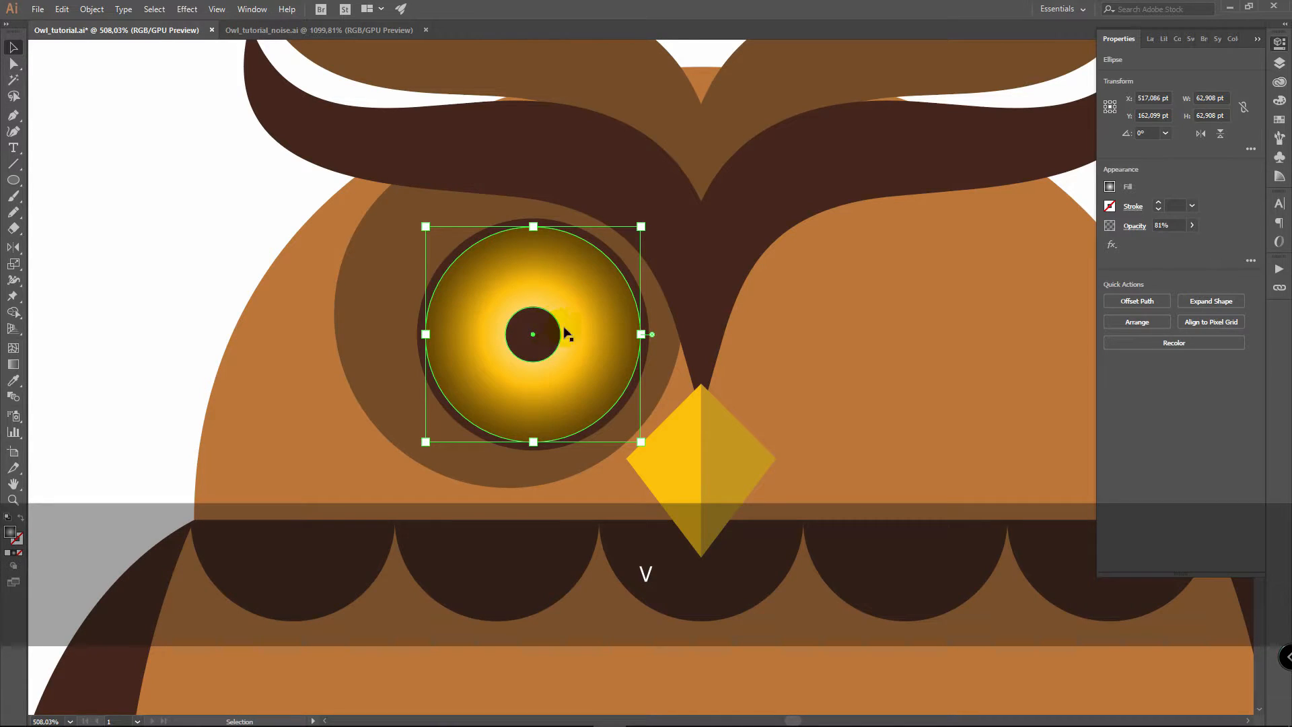
click(562, 332)
drag(561, 306, 568, 301)
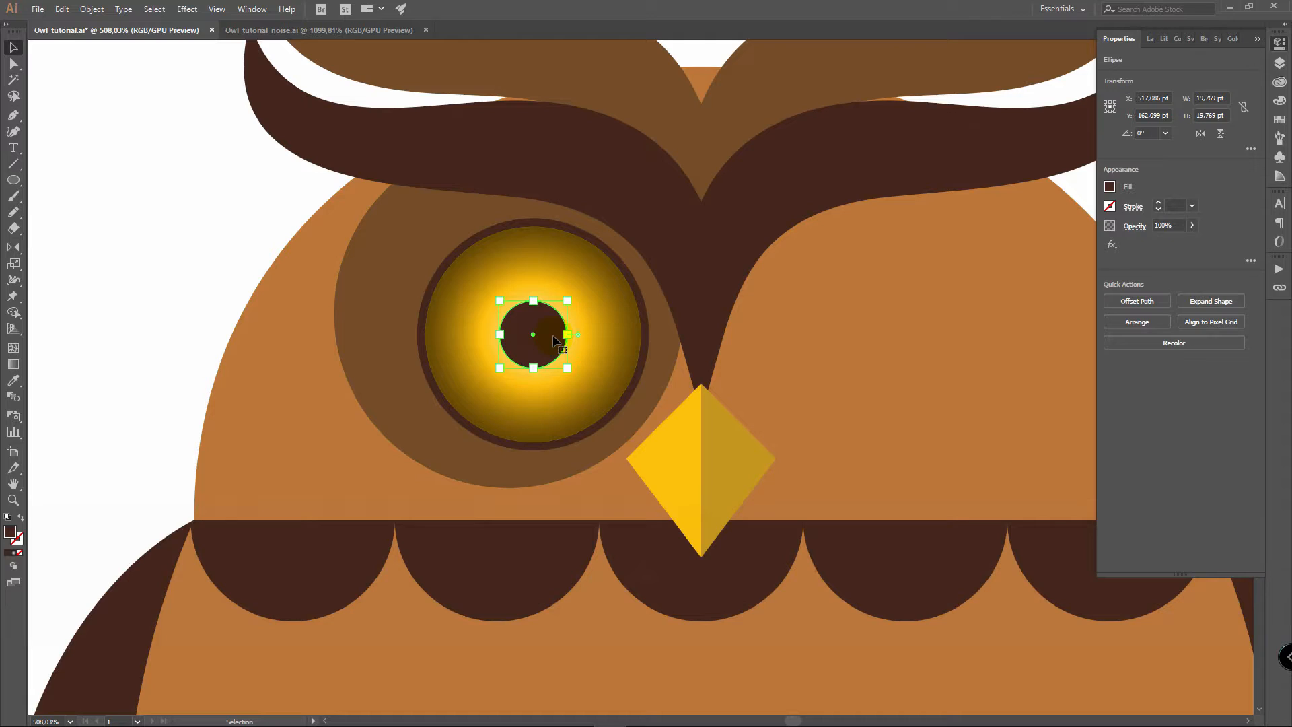
Step: Duplicate the pupil towards its upper left and fill the copy with pale cream FFE9B3
drag(551, 347, 538, 340)
drag(529, 336, 529, 337)
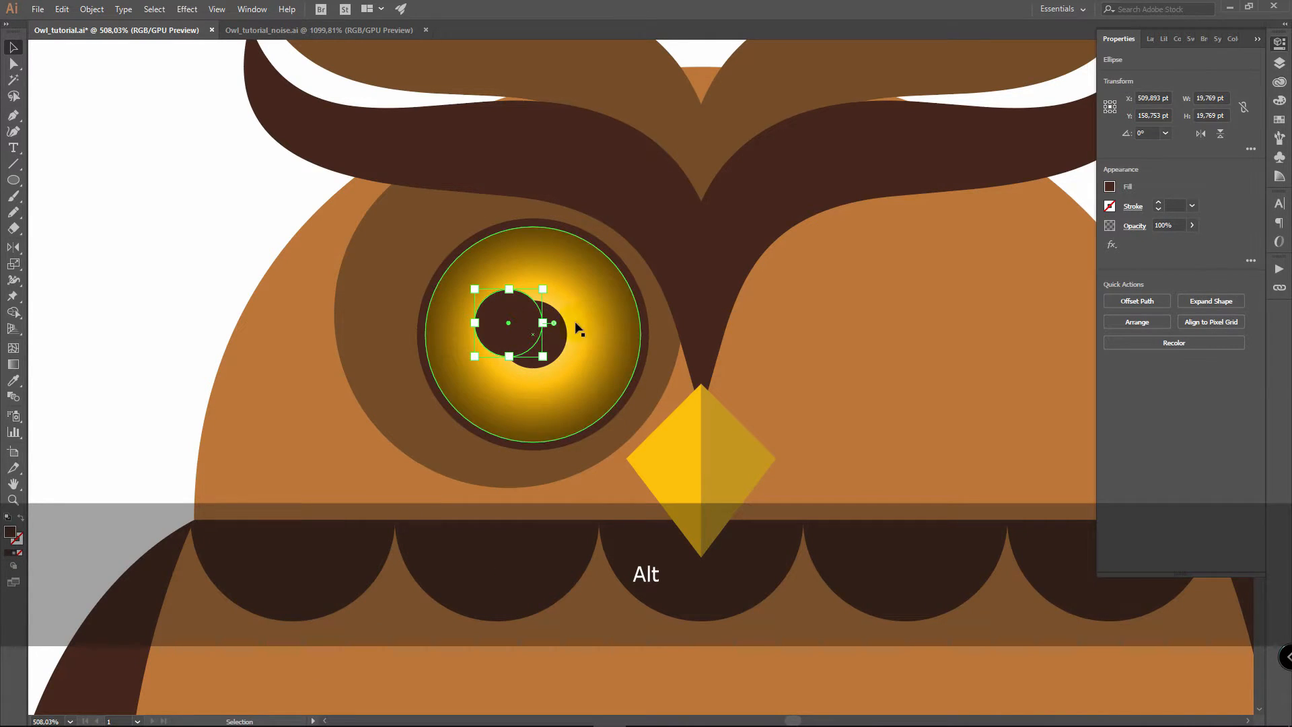
key(i)
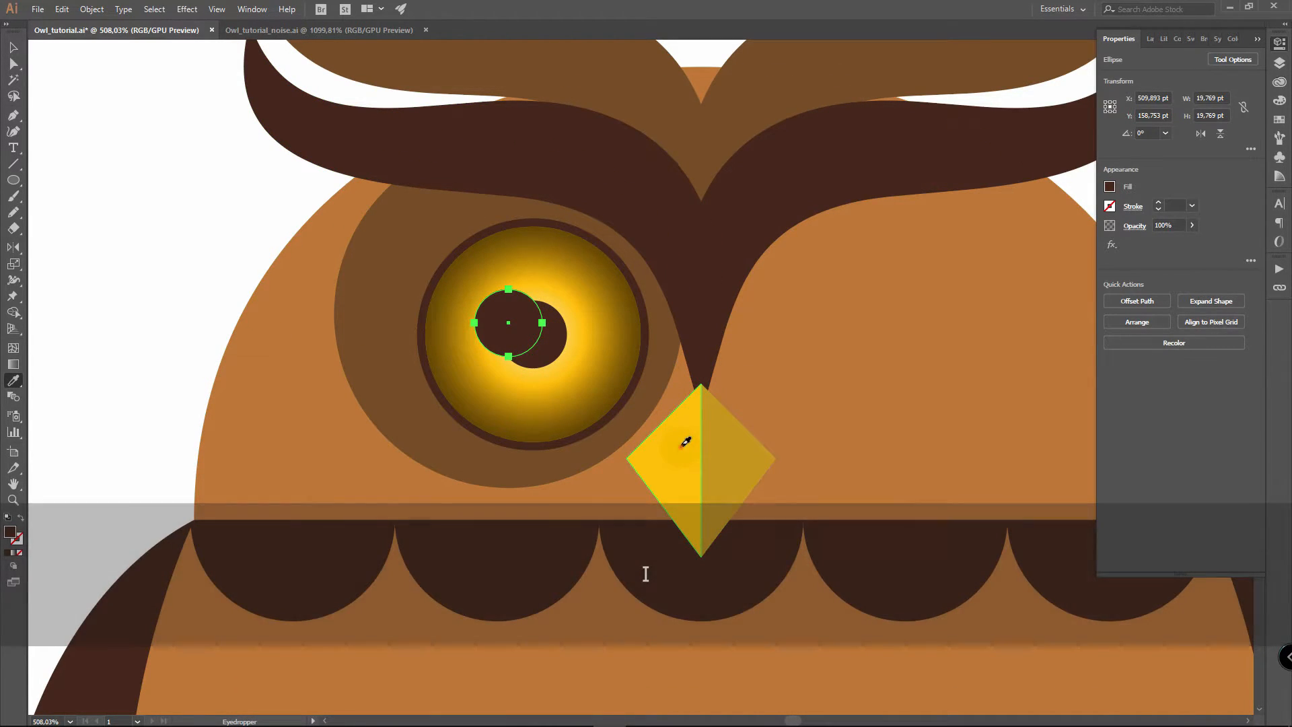
click(683, 438)
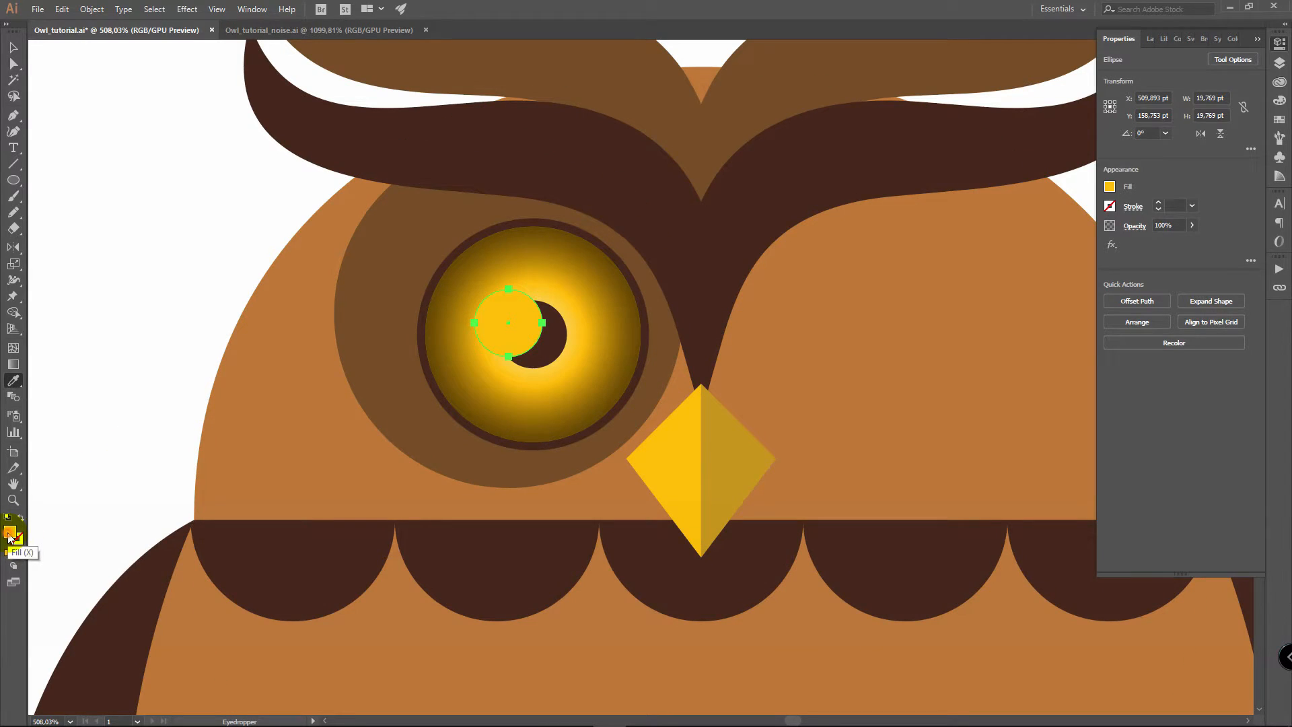
double_click(10, 533)
drag(936, 155, 843, 122)
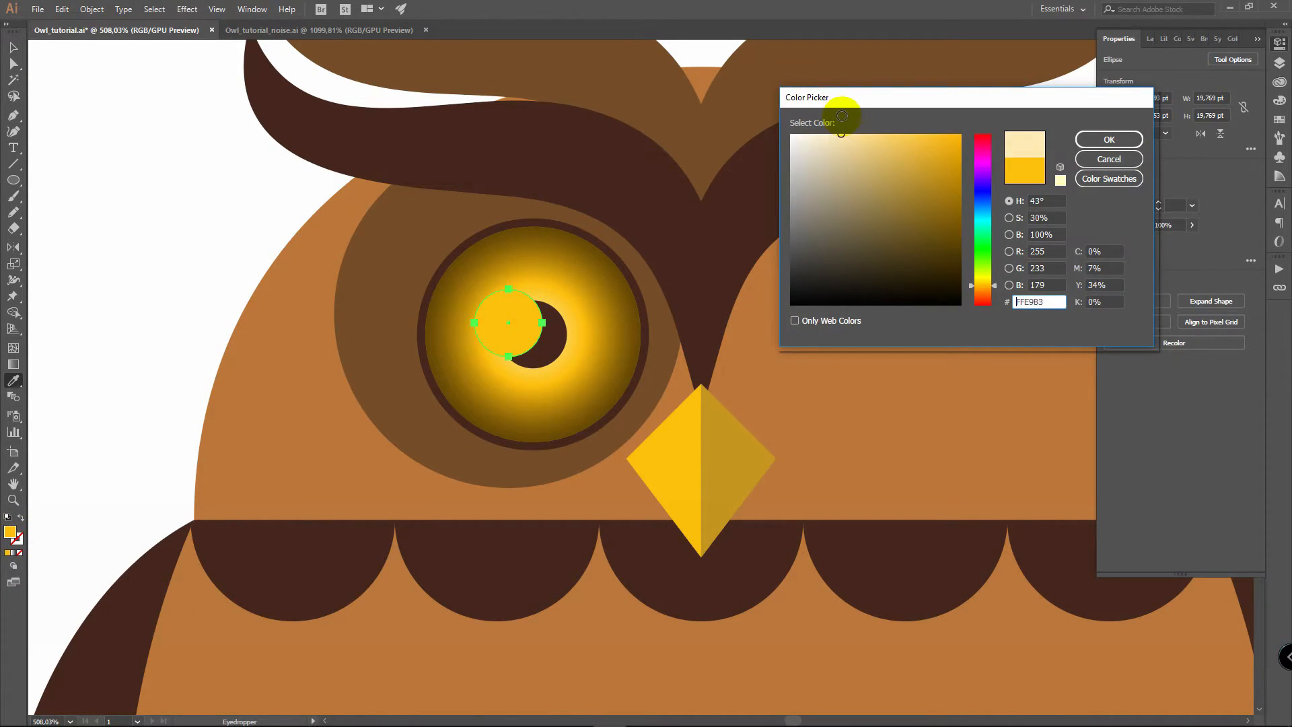
click(1130, 139)
Step: Shrink the cream circle to a highlight about 9.9 pt across and place it on the pupil's upper-left edge
key(v)
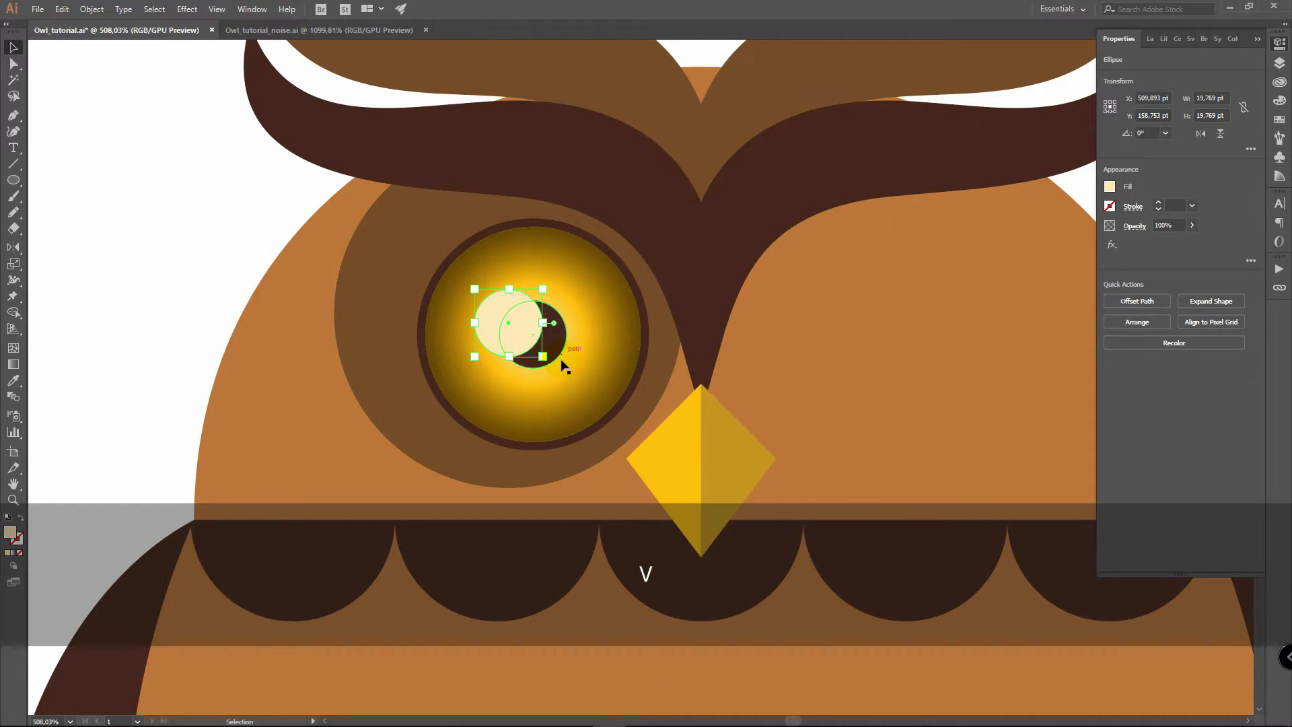
drag(542, 356, 527, 341)
drag(515, 314, 508, 306)
drag(521, 331, 519, 331)
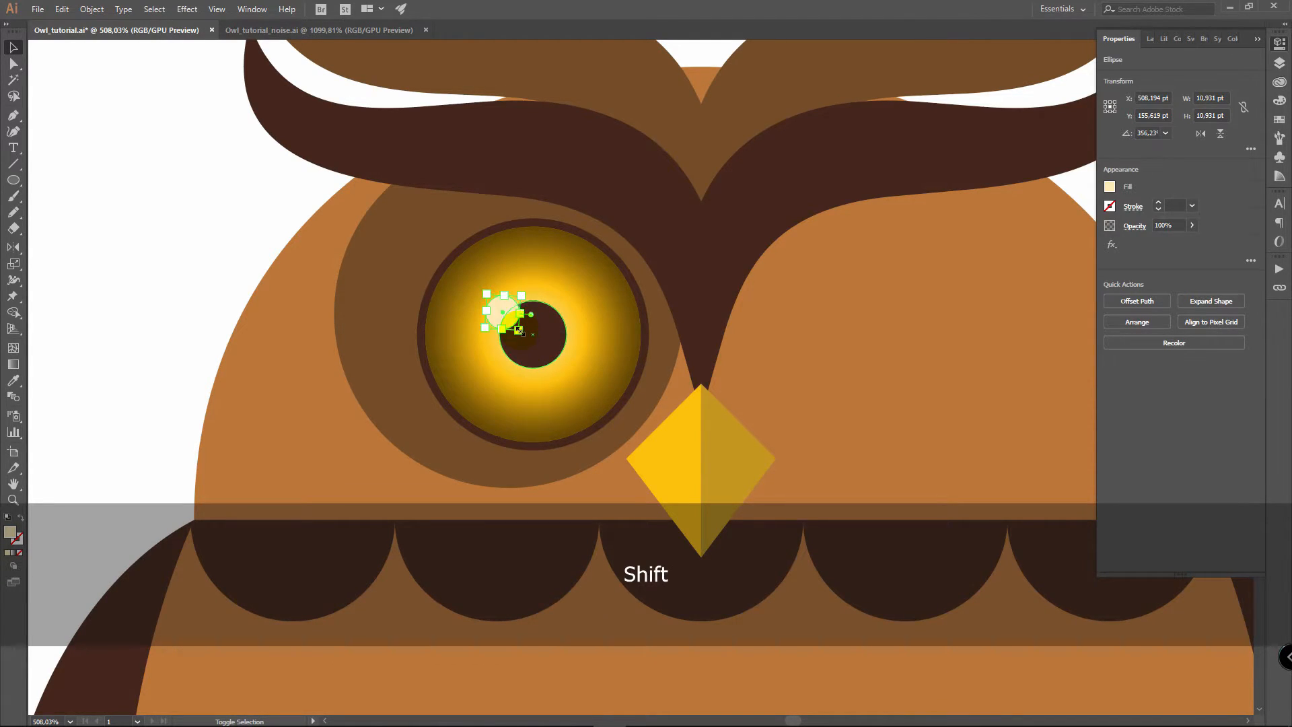
click(303, 195)
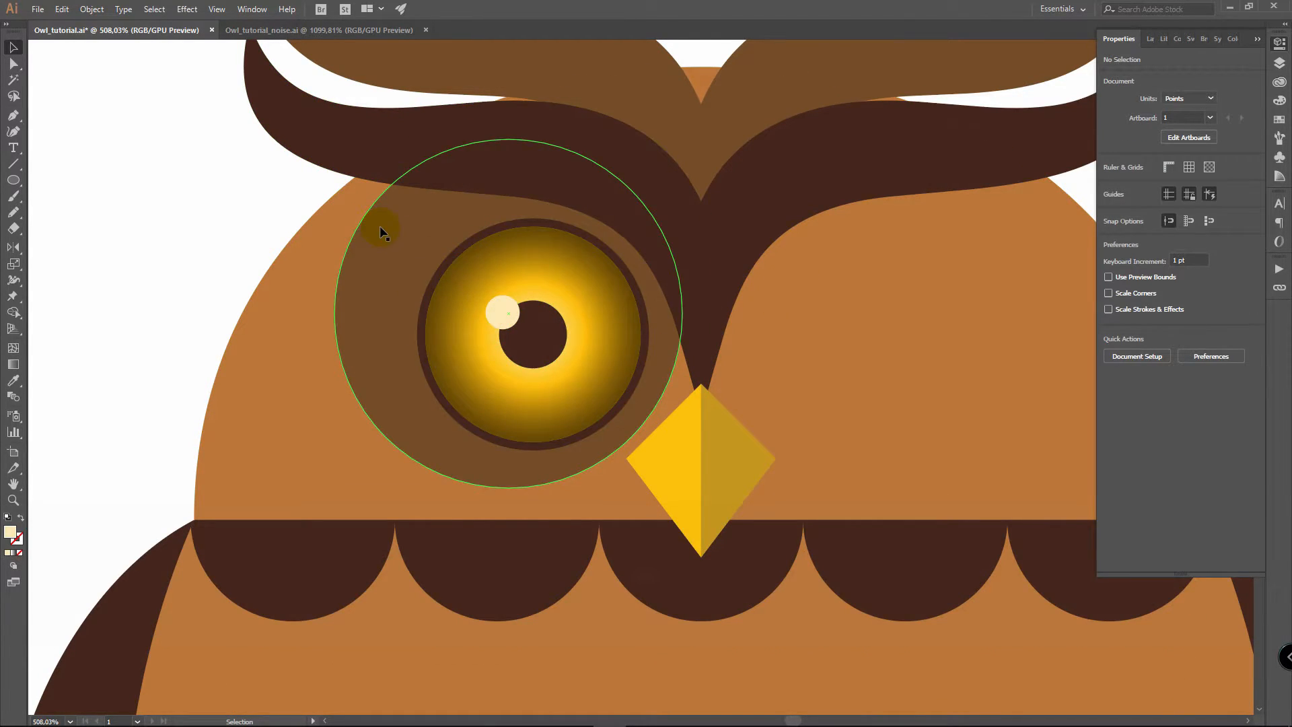
Step: Group all the eye circles, leaving the head shape out of the group
click(384, 233)
click(216, 213)
drag(146, 262, 579, 397)
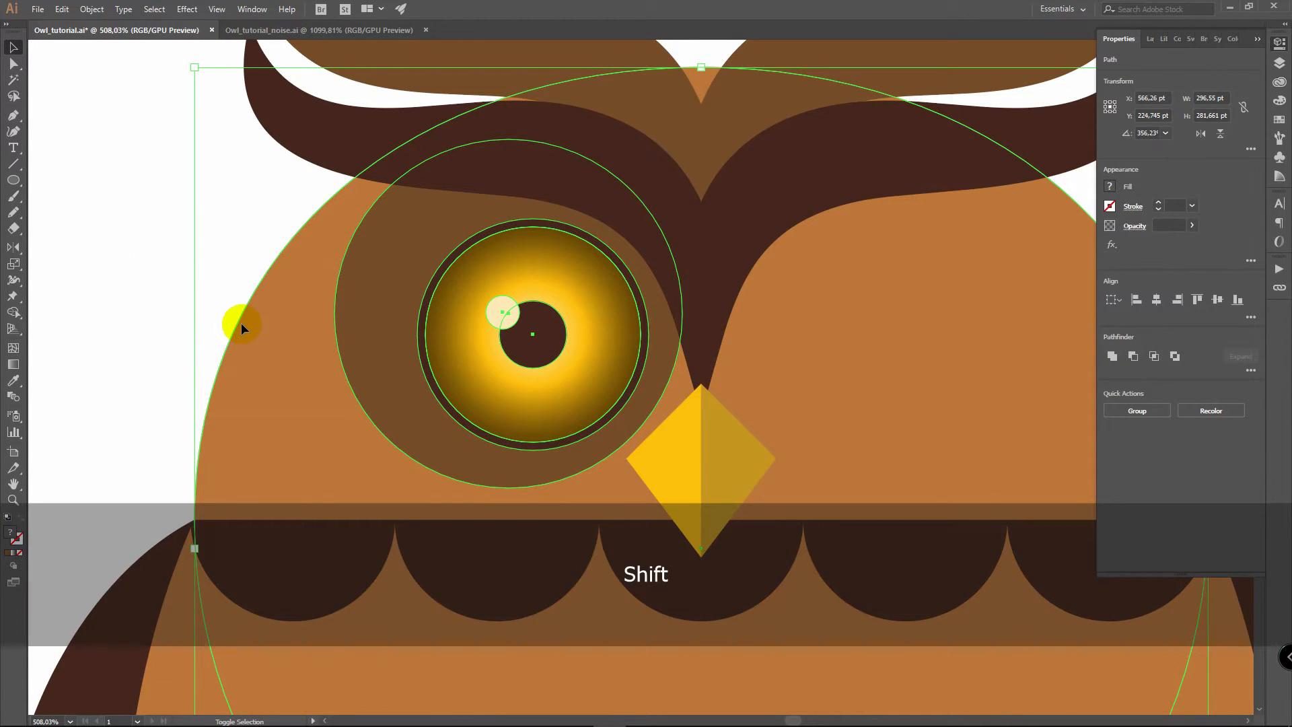
shift+click(240, 319)
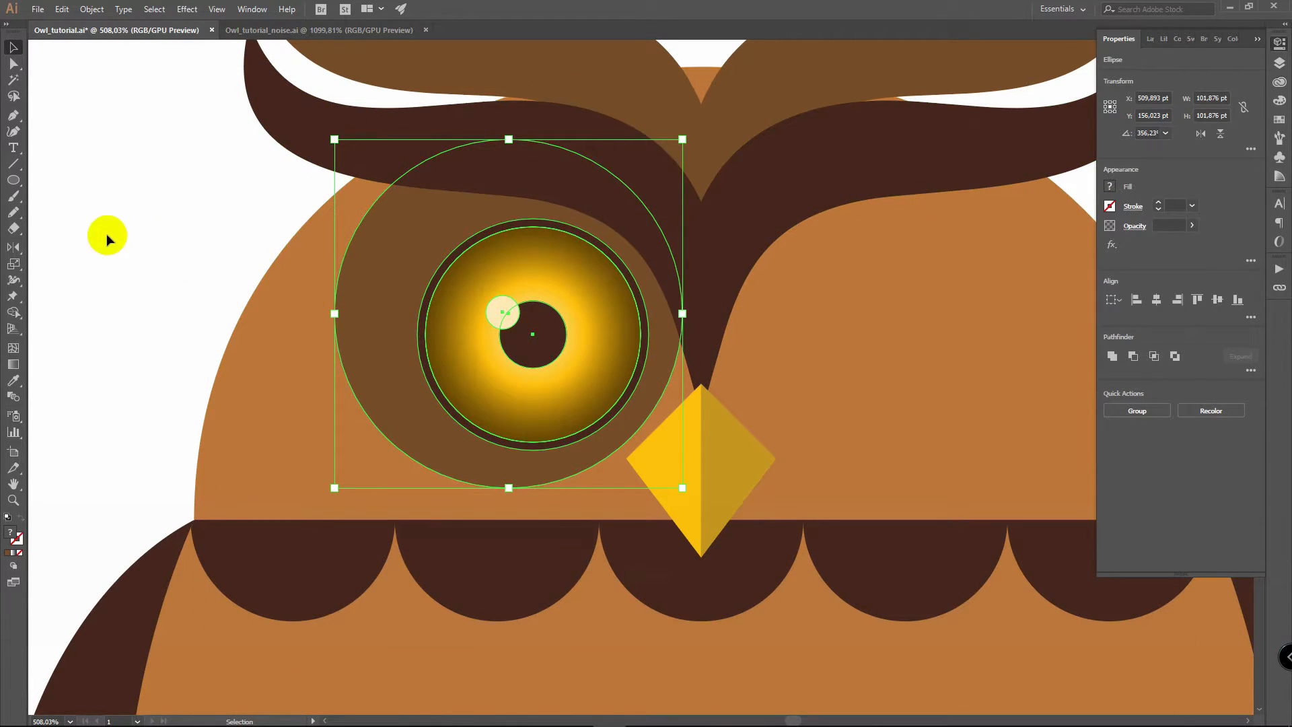
key(ctrl+g)
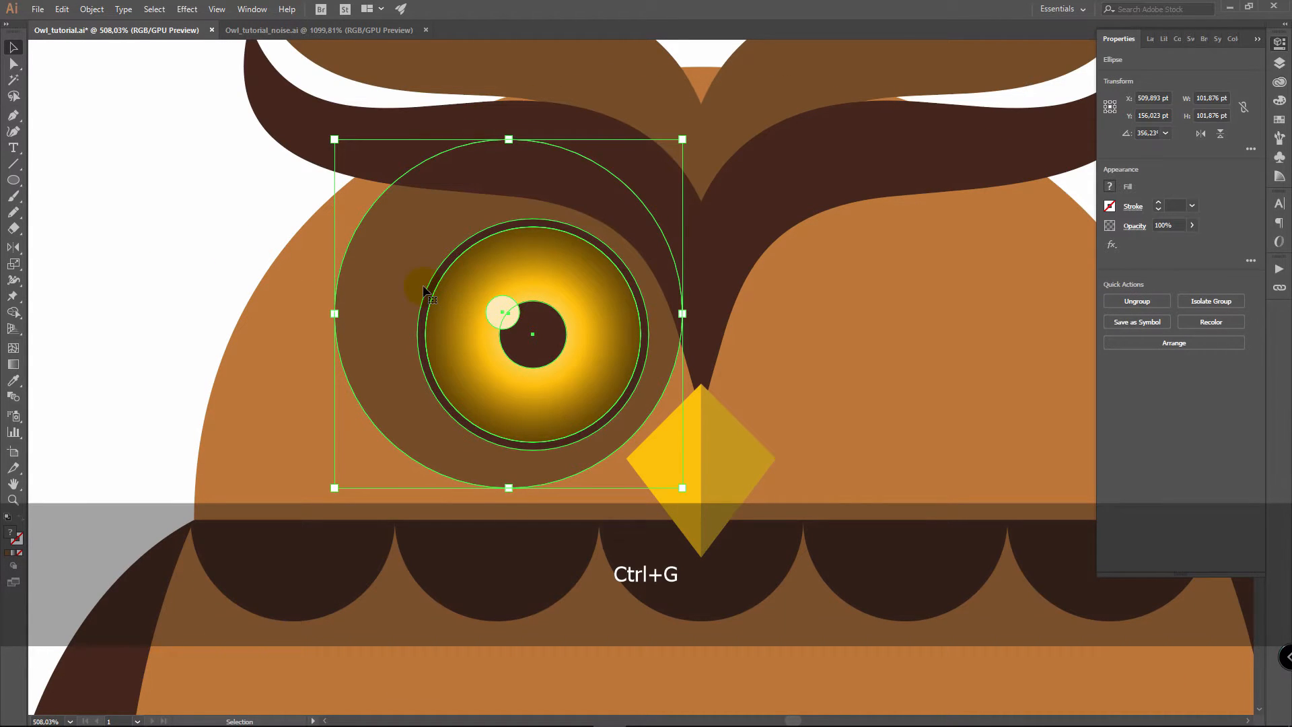
Step: Reflect a copy of the eye group across a vertical axis through the beak's top point
click(14, 249)
click(13, 248)
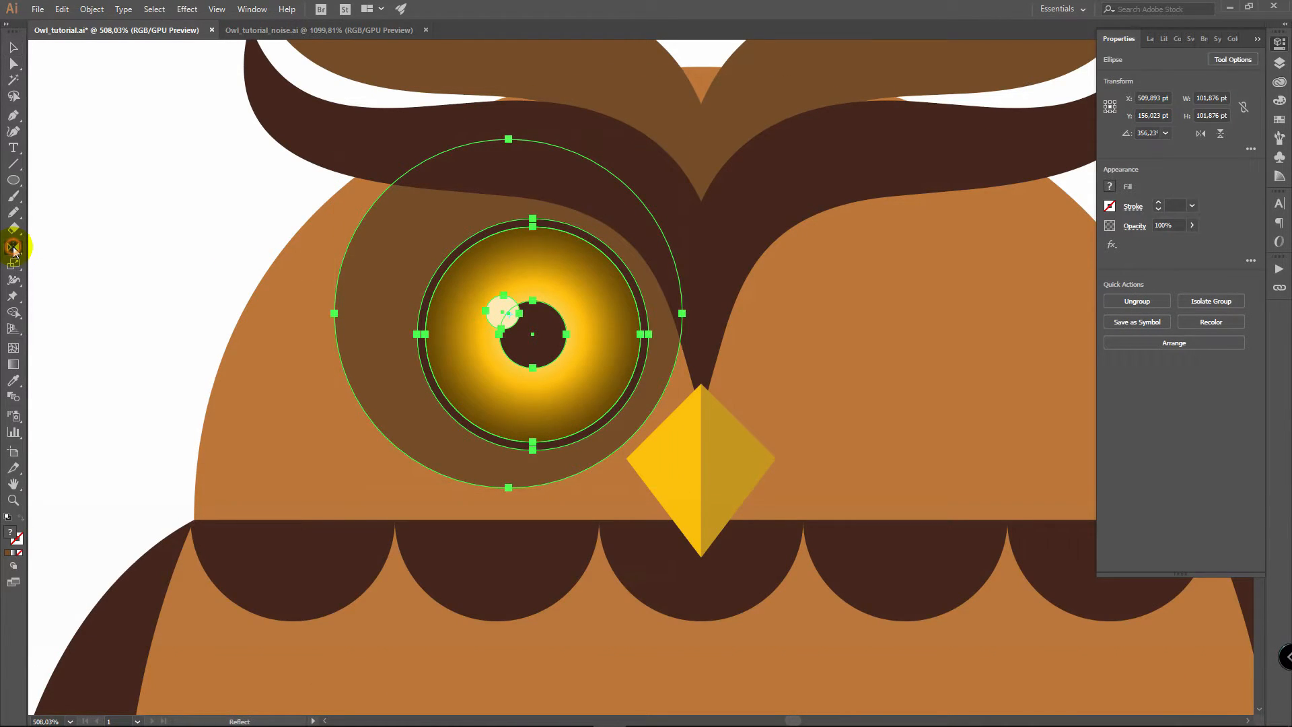
alt+click(701, 384)
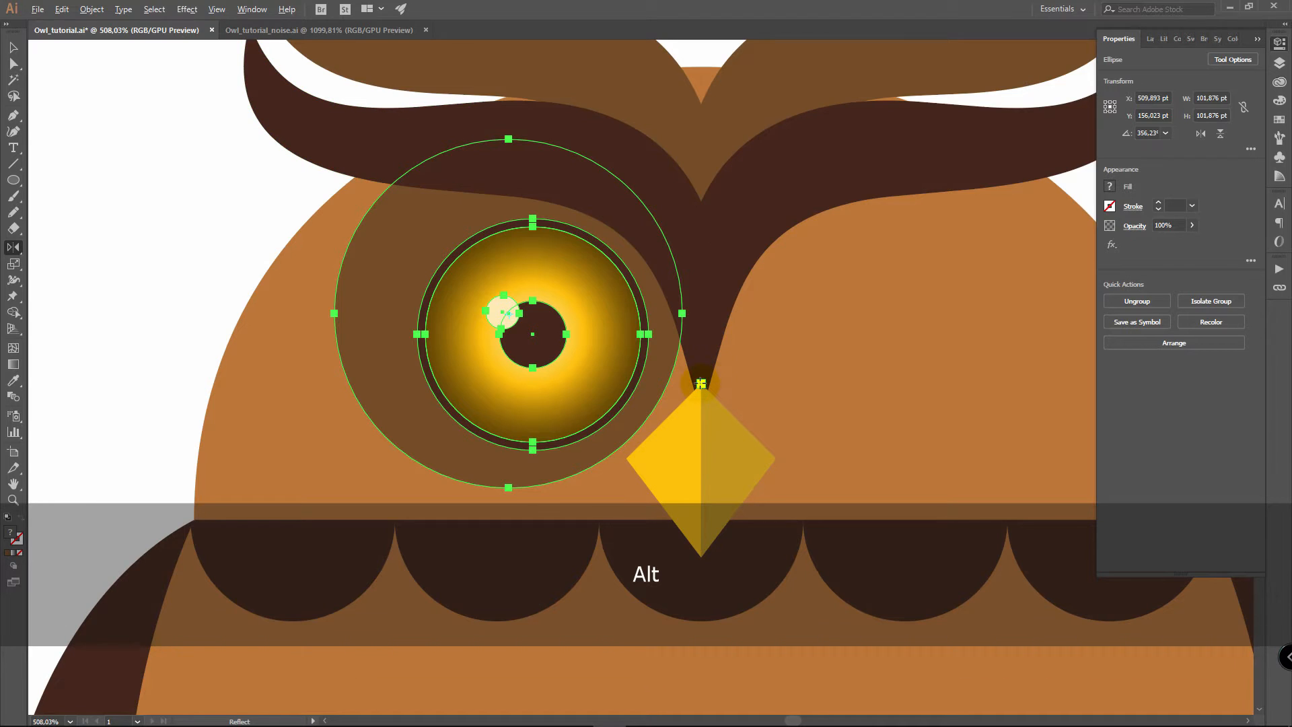
click(944, 417)
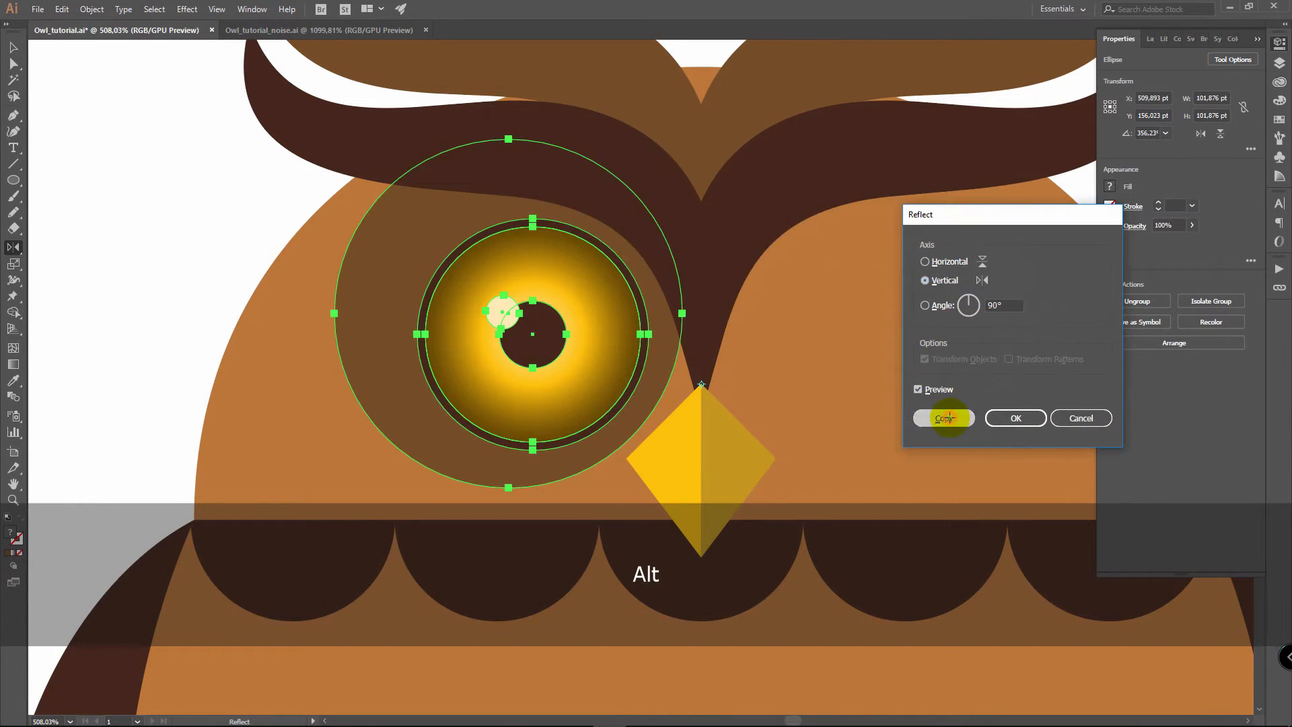
key(v)
click(247, 227)
Step: Inside the mirrored eye group, move the cream highlight horizontally to the pupil's upper-left edge, matching the other eye
key(z)
drag(810, 268, 585, 257)
drag(919, 276, 1117, 272)
drag(707, 261, 756, 301)
key(v)
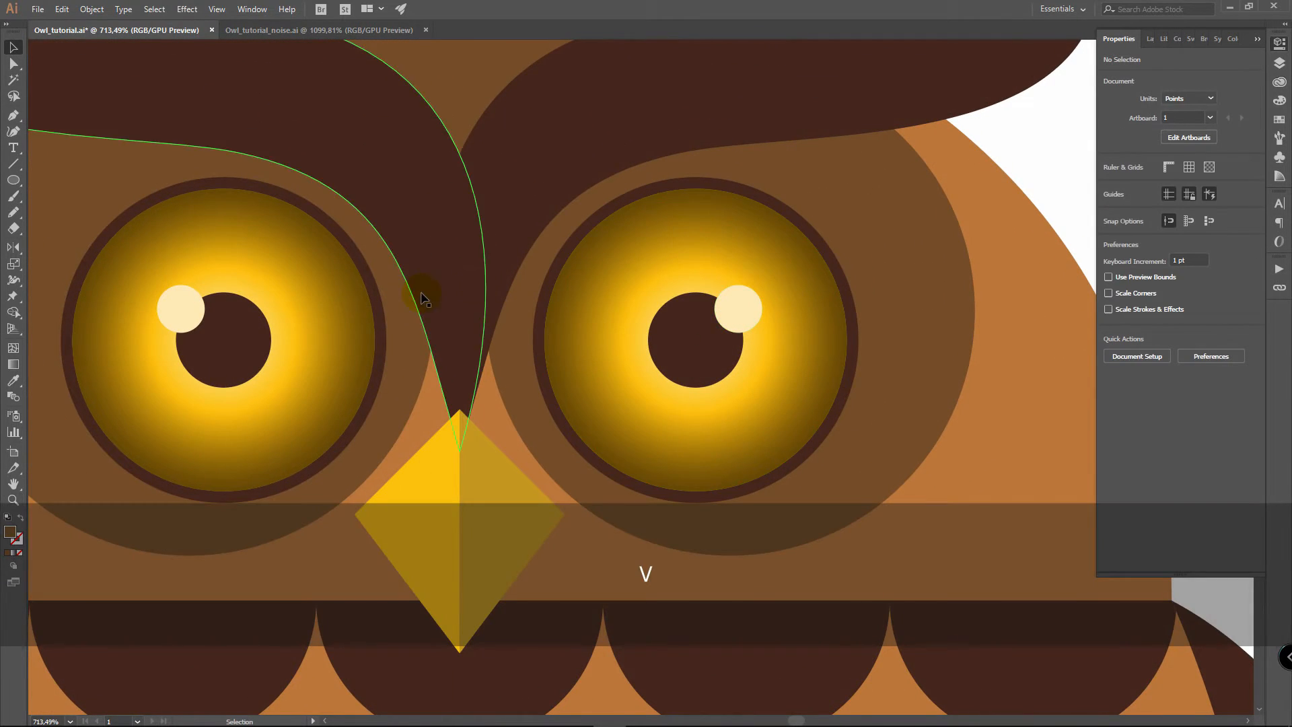
double_click(740, 308)
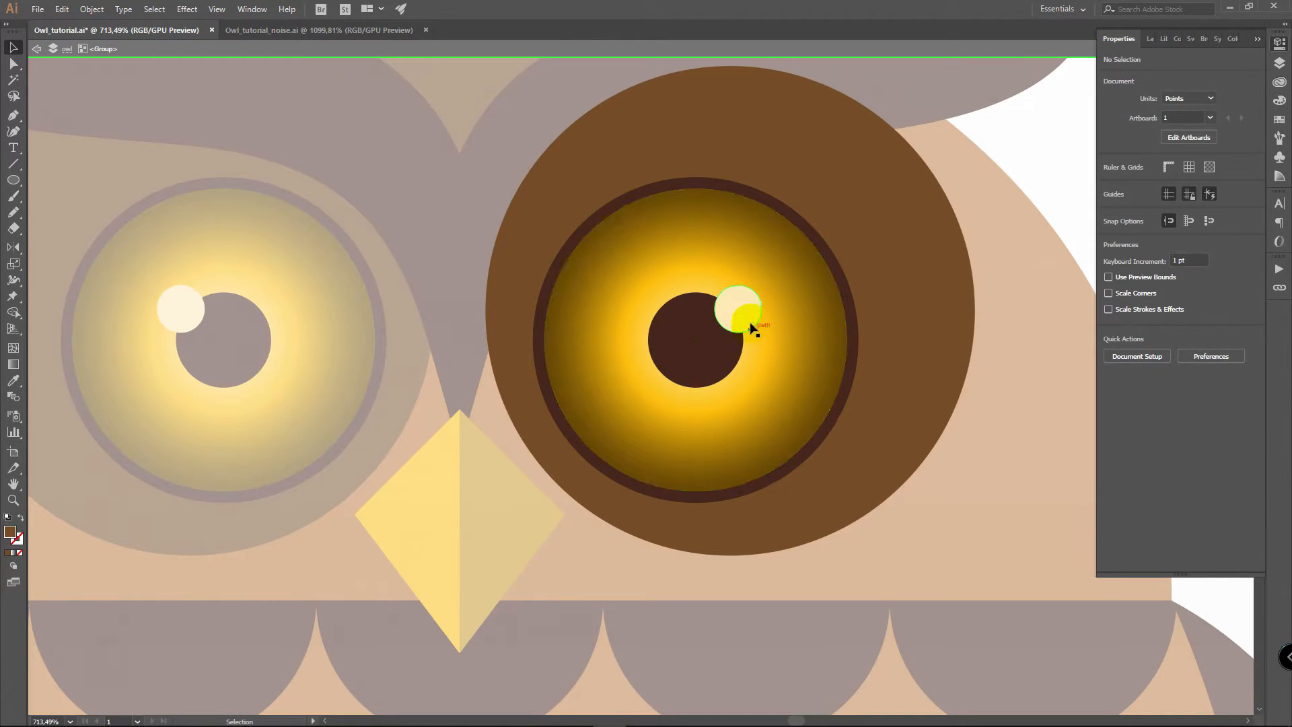
click(753, 310)
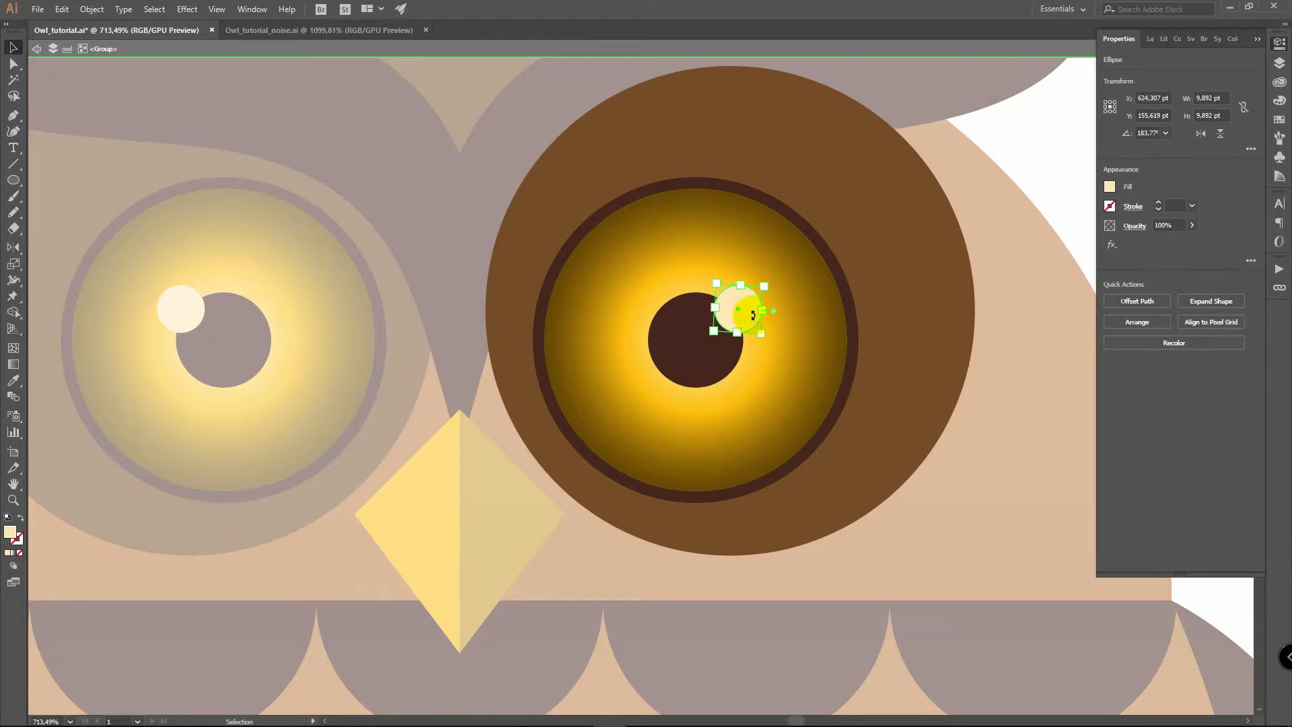
drag(745, 309, 673, 308)
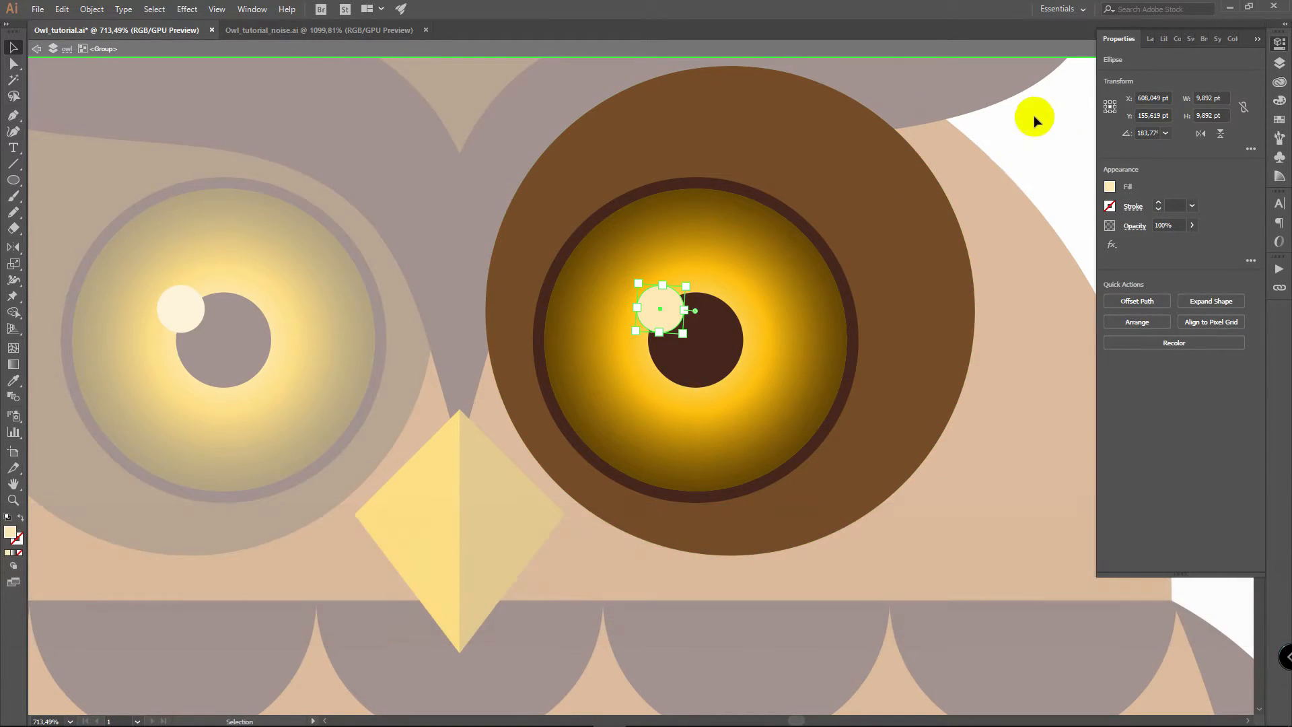
double_click(1035, 118)
Step: Draw a small upright rounded-rectangle toe at the body's lower edge, filled with yellow sampled from the palette swatch
key(z)
drag(745, 274, 459, 274)
key(space)
drag(620, 393, 620, 275)
key(v)
click(187, 209)
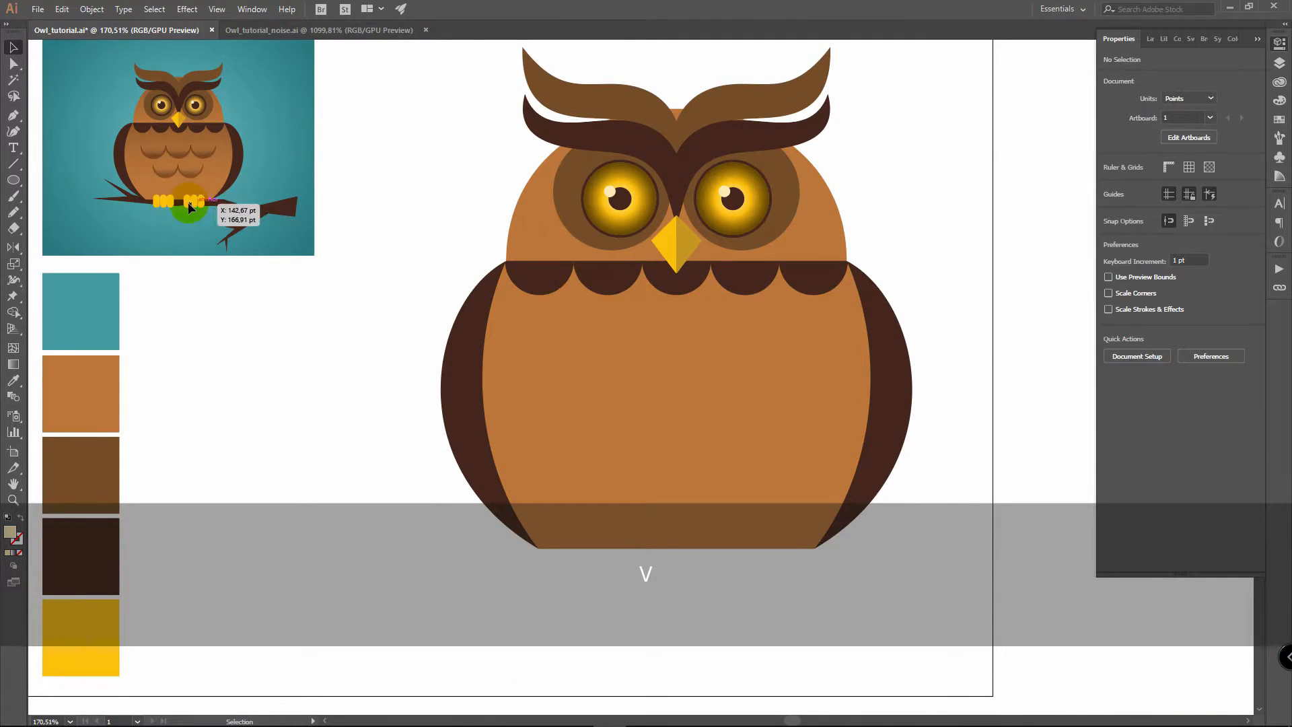
key(i)
click(108, 623)
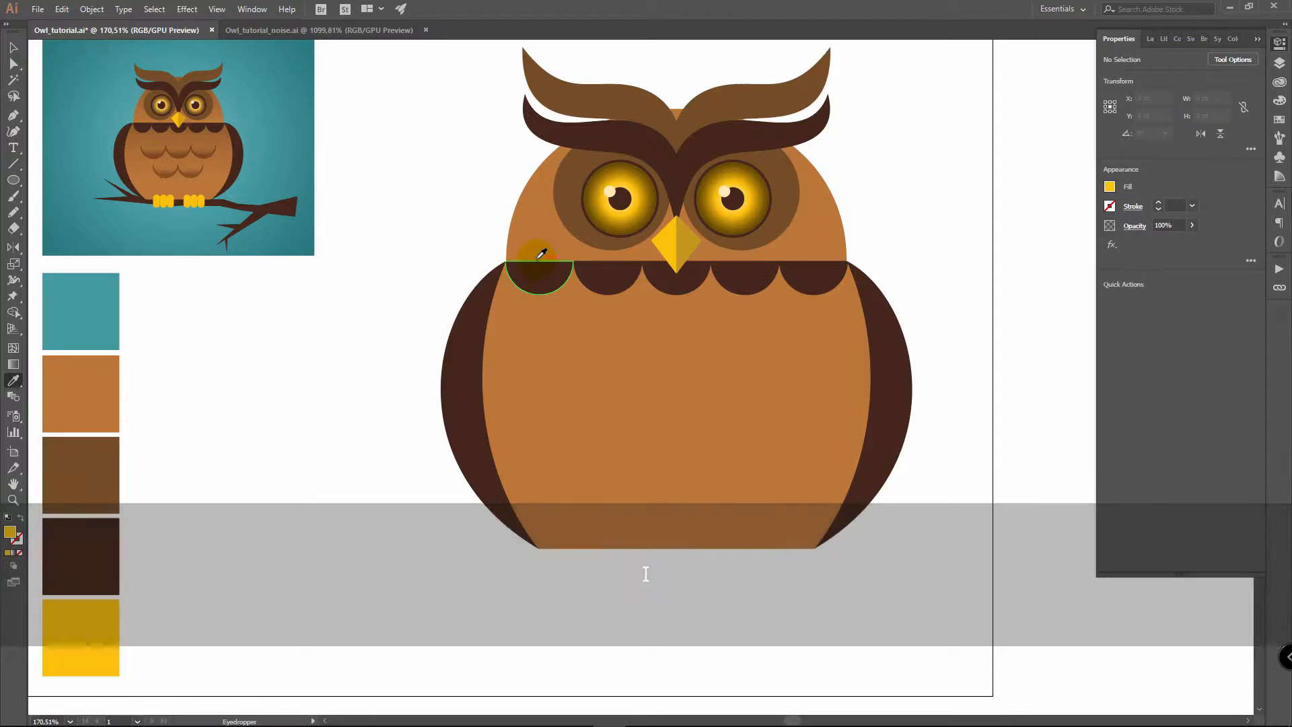
click(13, 181)
drag(13, 182, 106, 200)
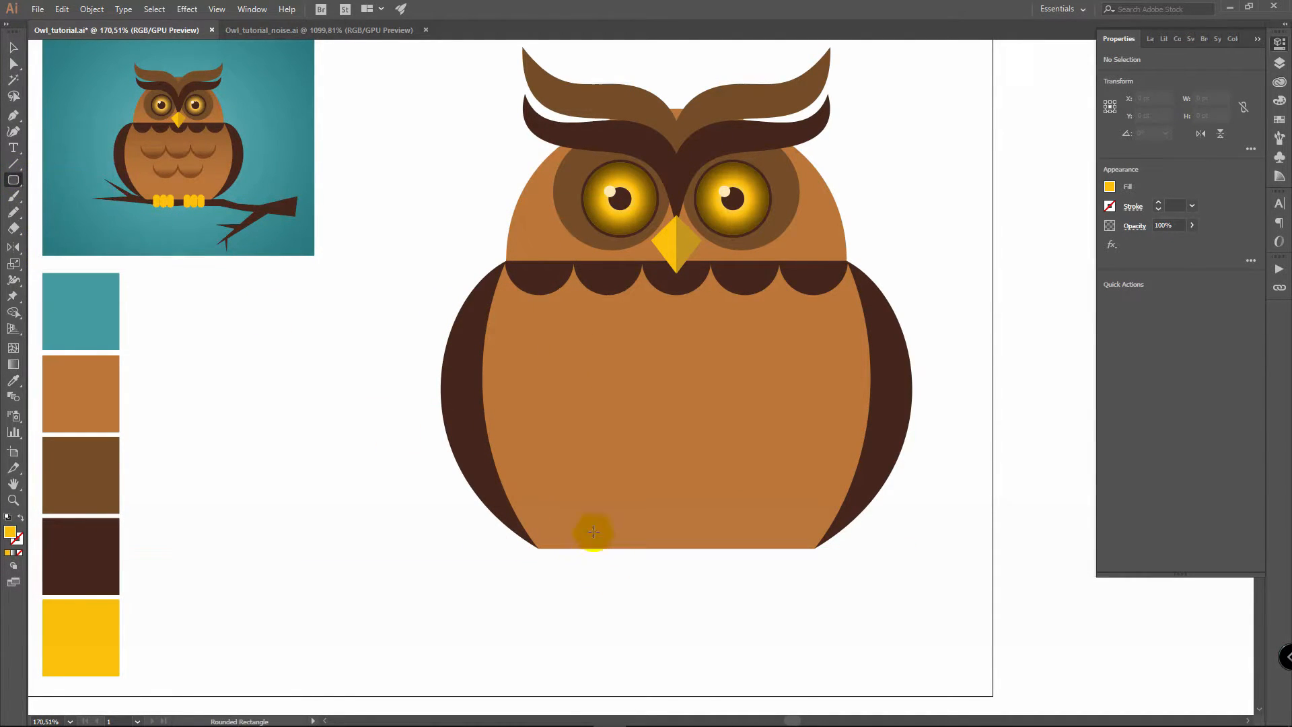
drag(566, 519, 923, 424)
key(v)
Step: Duplicate the toe sideways twice at equal spacing and group the three toes as one foot
key(z)
key(space)
drag(631, 508, 664, 261)
key(v)
drag(443, 259, 527, 257)
key(ctrl+d)
drag(726, 441, 421, 367)
key(ctrl+g)
Step: Copy the foot horizontally to make the second one, and position the pair centred under the owl's body
key(space)
drag(784, 354, 625, 392)
key(z)
drag(761, 327, 522, 326)
key(space)
drag(708, 323, 594, 397)
key(v)
drag(542, 397, 681, 392)
drag(771, 455, 481, 430)
drag(655, 413, 676, 395)
Step: Check the chest feathers in the reference picture and draw a circle about 94 pt across beside the owl, filled from the brown swatch
key(z)
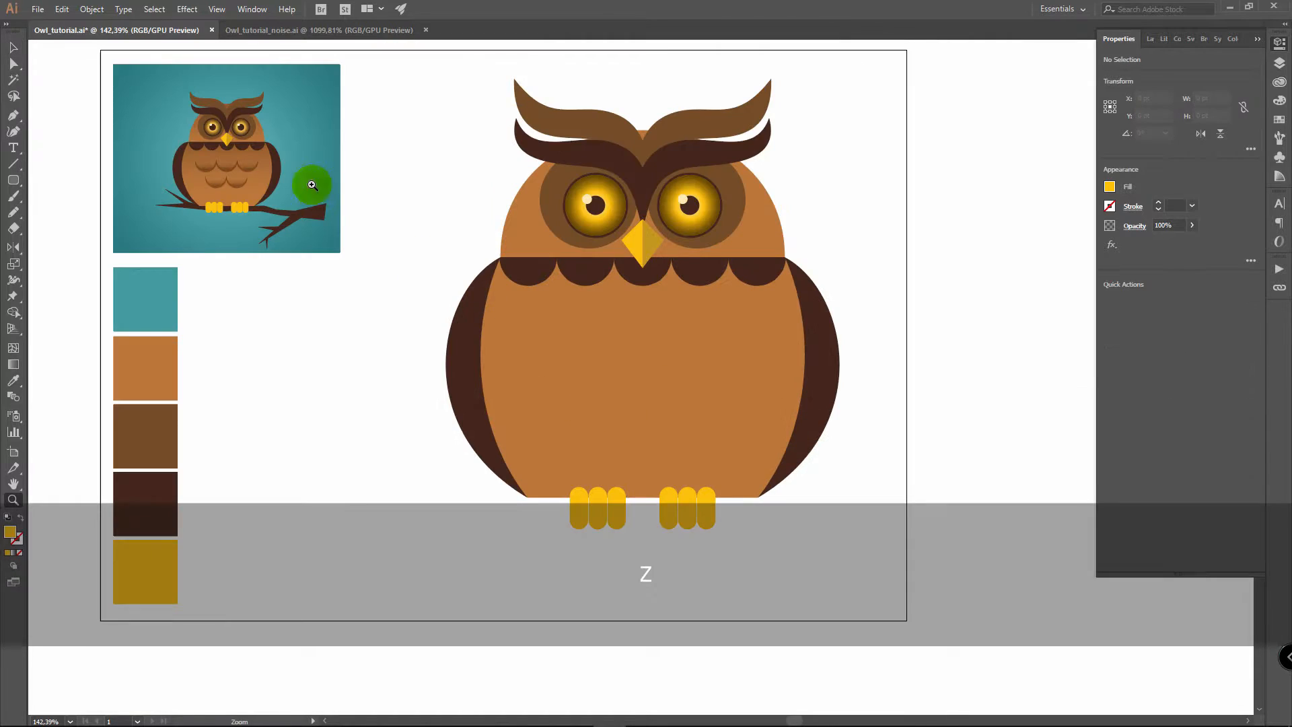
drag(241, 164, 594, 170)
key(v)
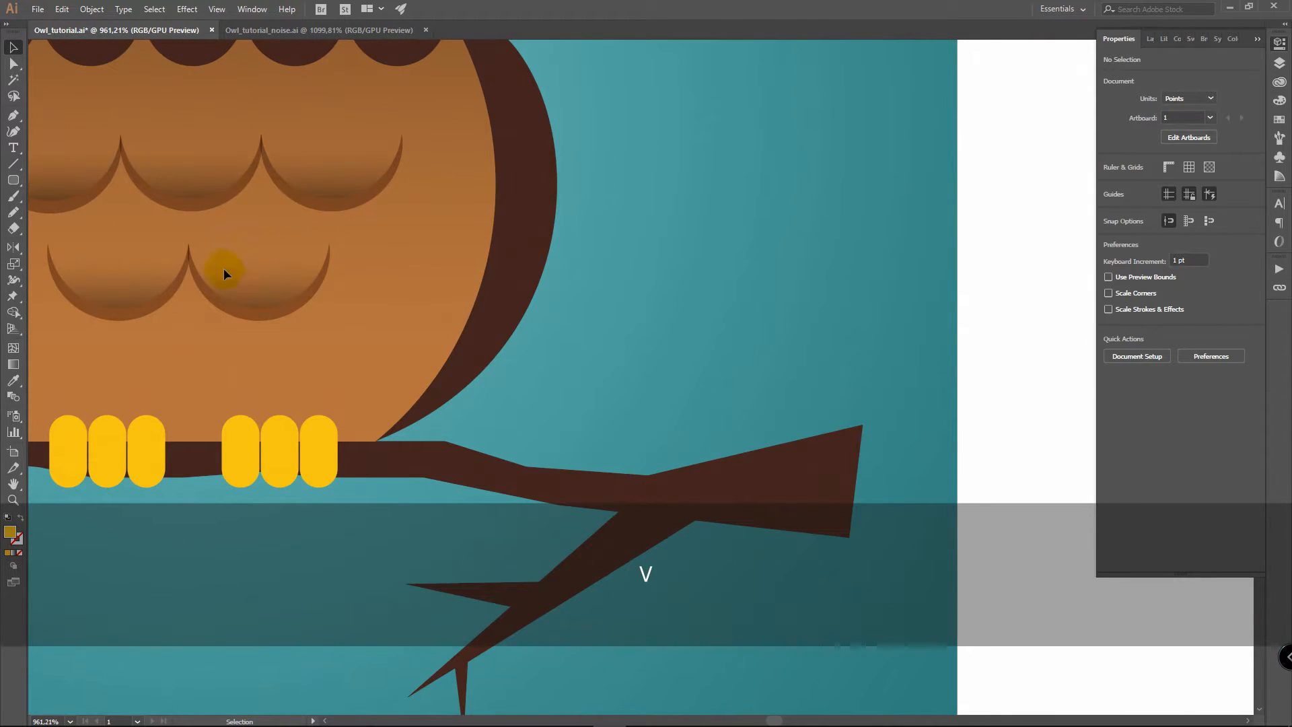
key(ctrl+0)
key(i)
click(162, 417)
key(l)
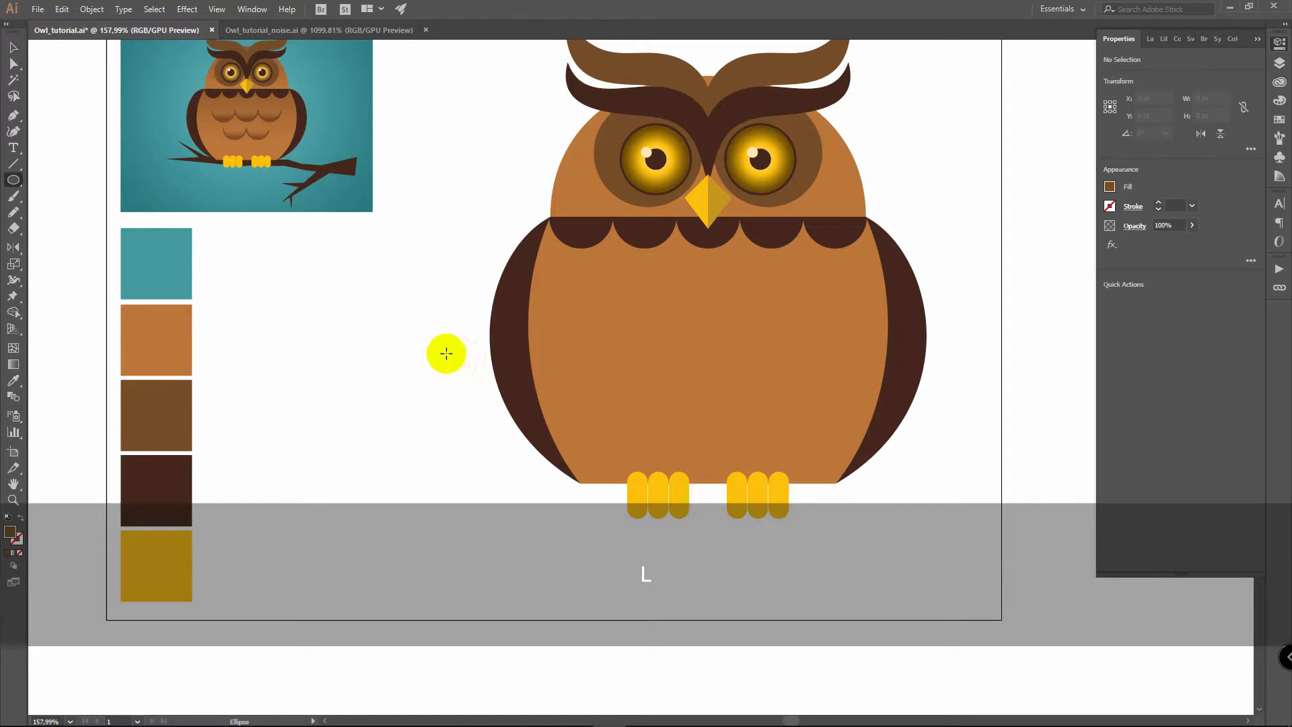
drag(273, 310, 372, 389)
Step: Cover the circle's upper half with a wider rectangle and subtract it, leaving the lower semicircle
key(m)
mouse_move(232, 264)
mouse_down()
mouse_move(393, 334)
mouse_move(409, 360)
mouse_up()
key(v)
shift+click(357, 387)
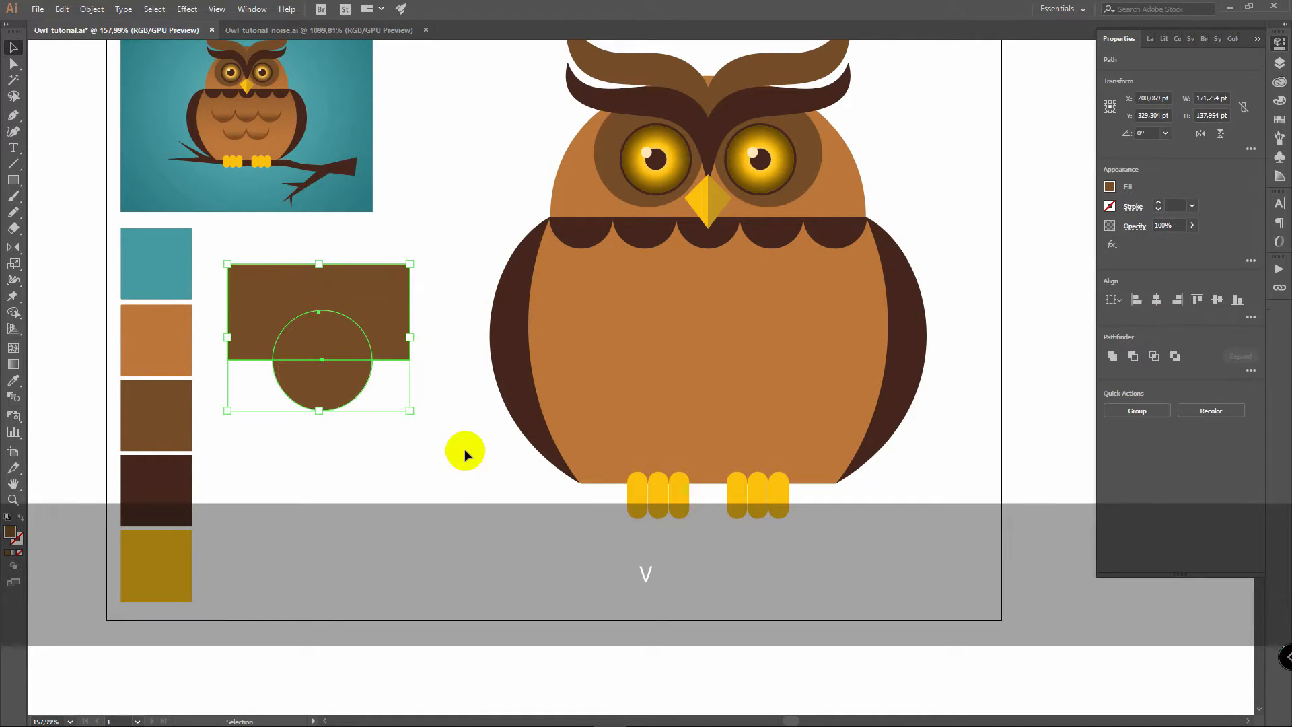
click(1132, 356)
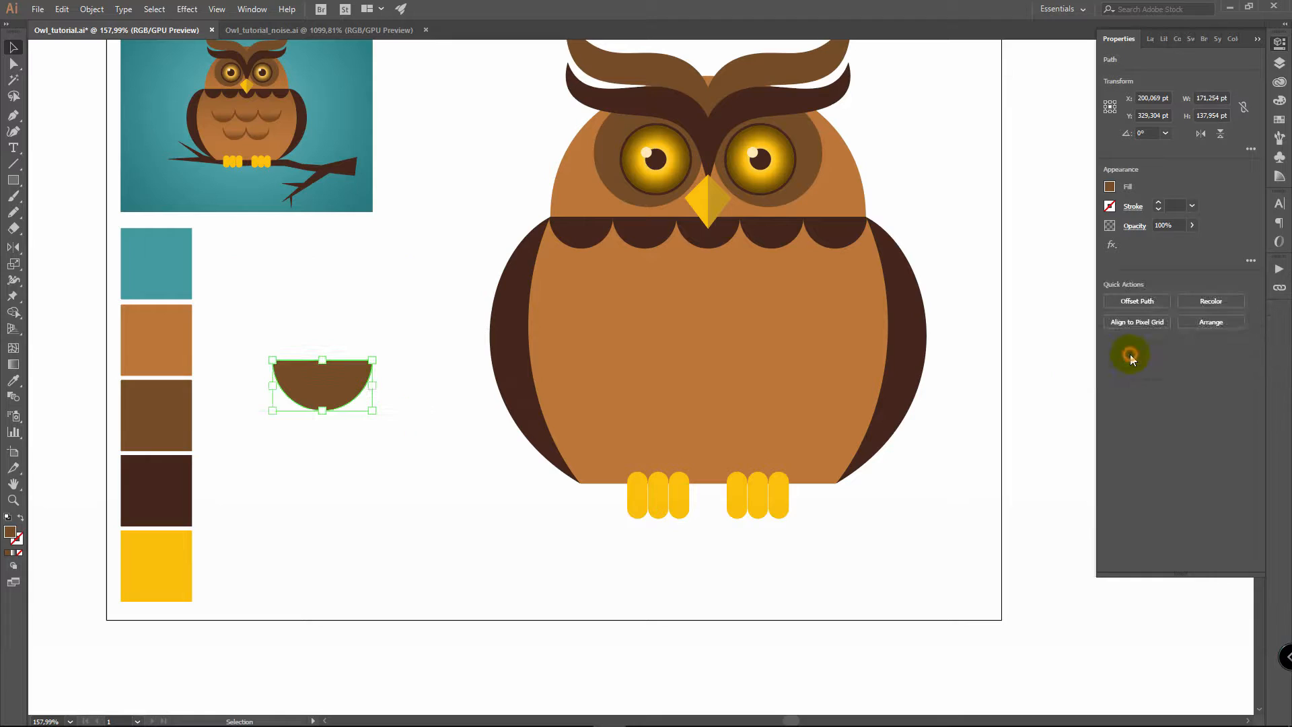
Step: Swap the semicircle's fill to a stroke and remove its straight top edge, leaving an open brown arc
click(20, 518)
key(z)
drag(311, 364, 604, 326)
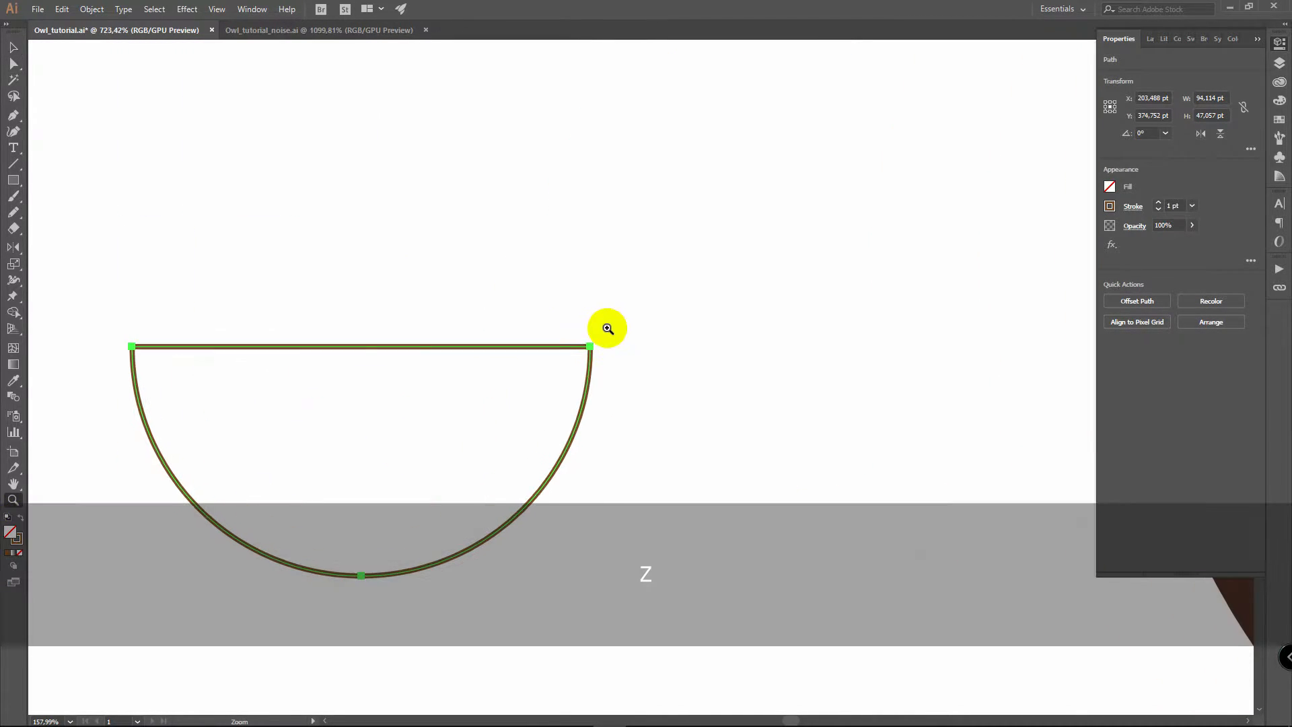
key(p)
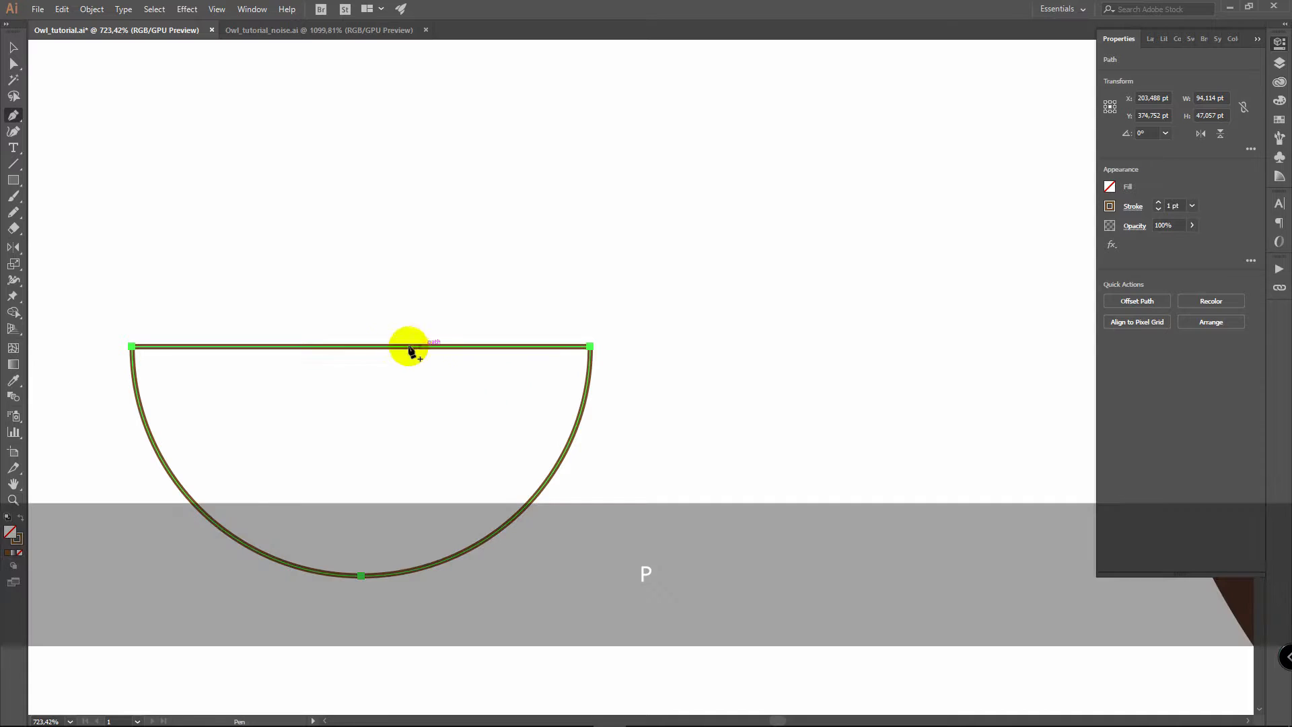
click(362, 347)
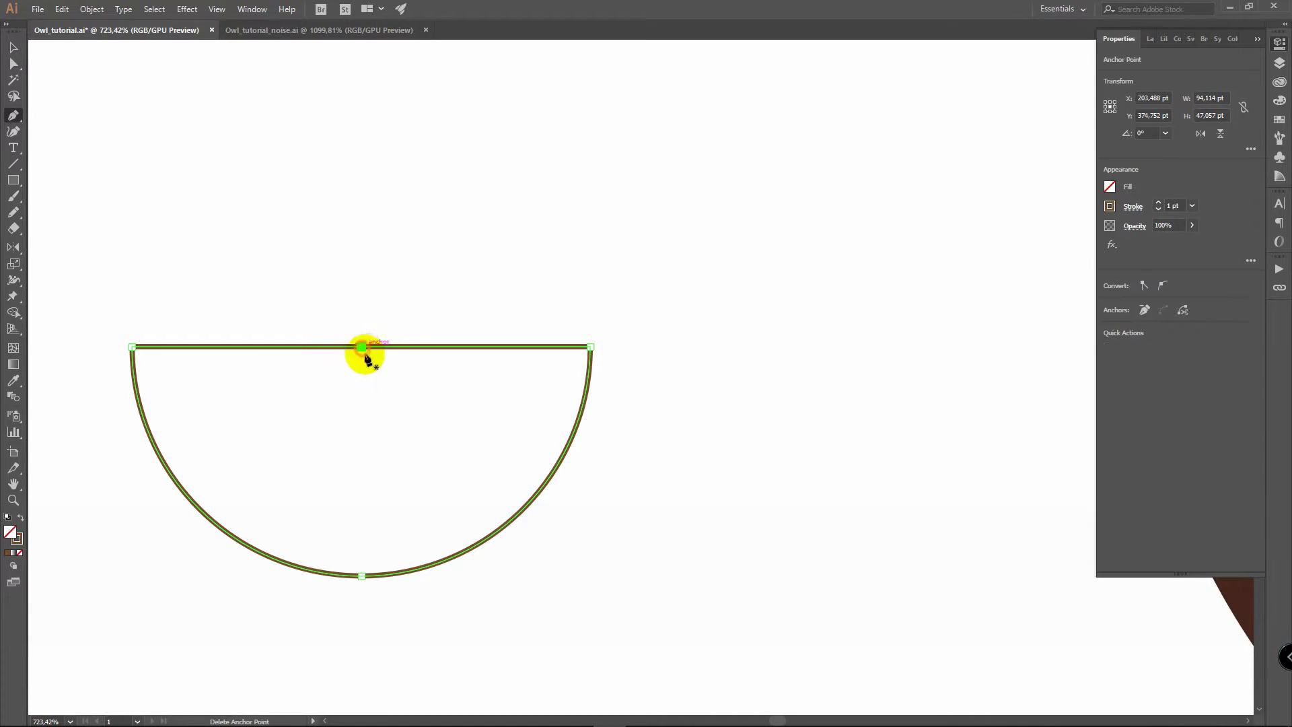
key(a)
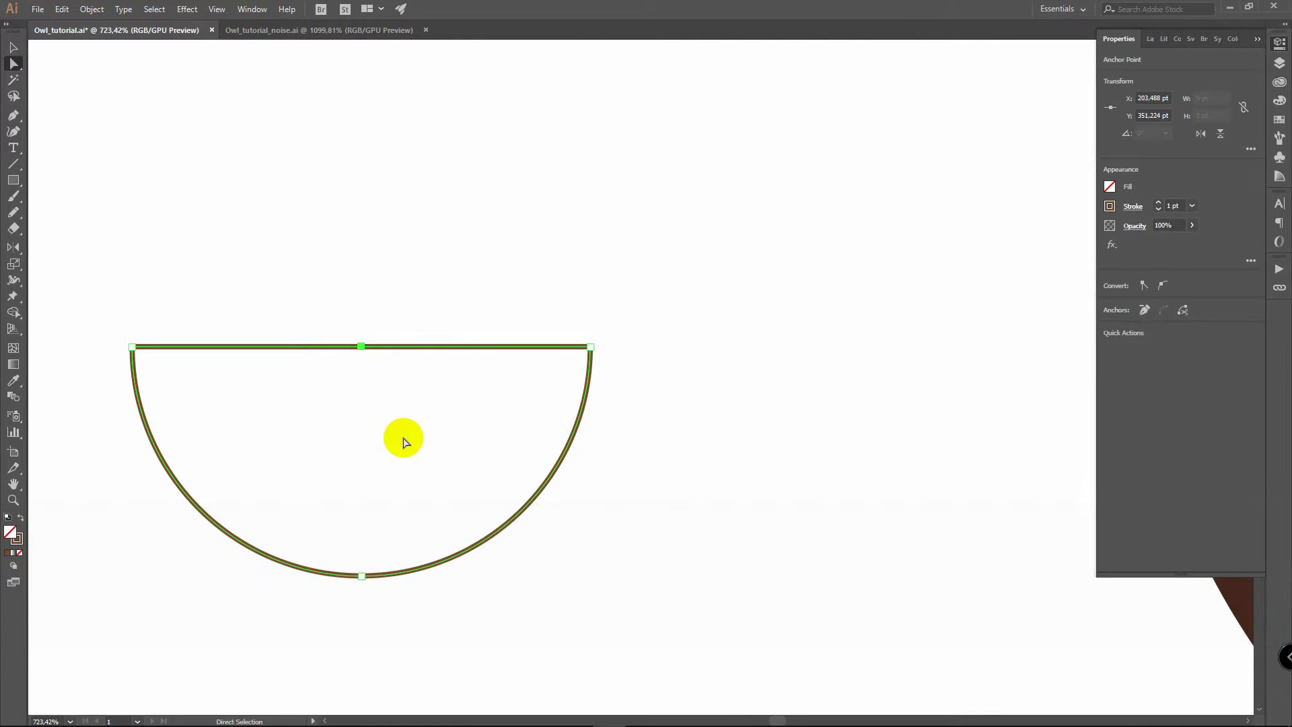
key(Delete)
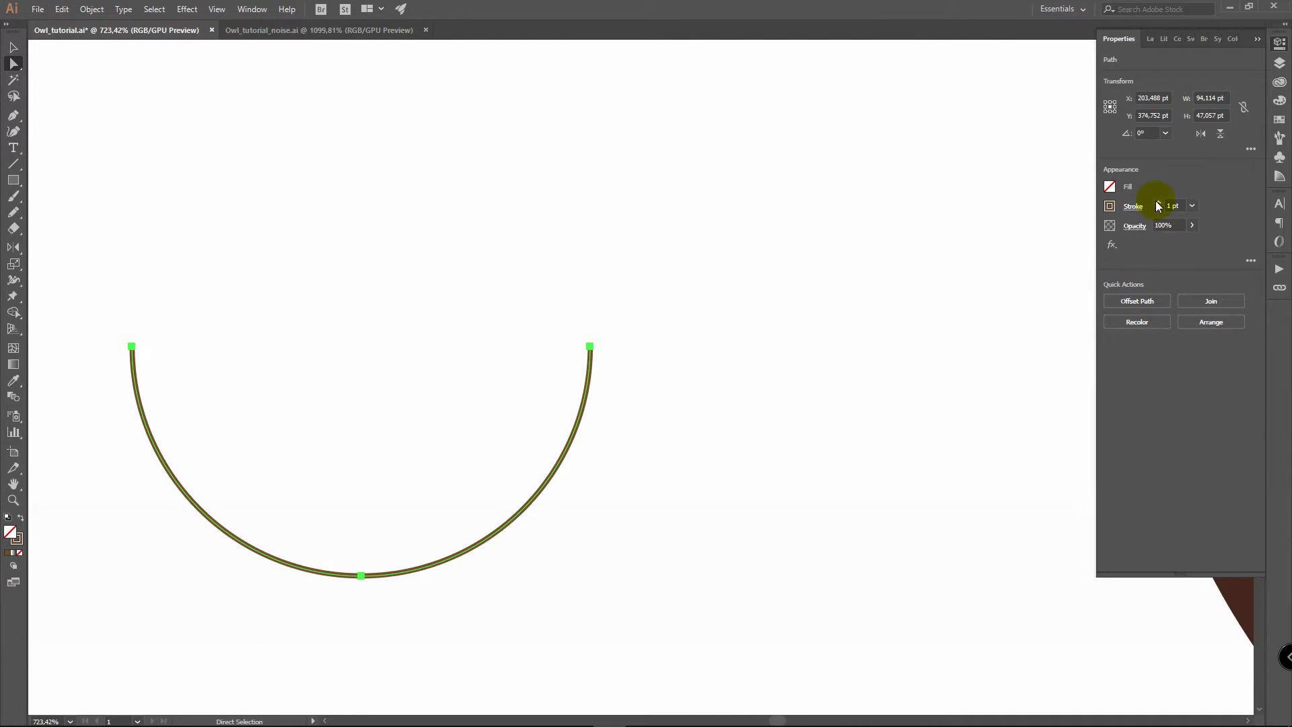
Step: Set the arc's stroke weight to 5 pt
click(1158, 202)
click(1158, 202)
click(1158, 202)
click(1158, 202)
key(z)
drag(909, 309, 565, 340)
key(space)
drag(961, 285, 574, 284)
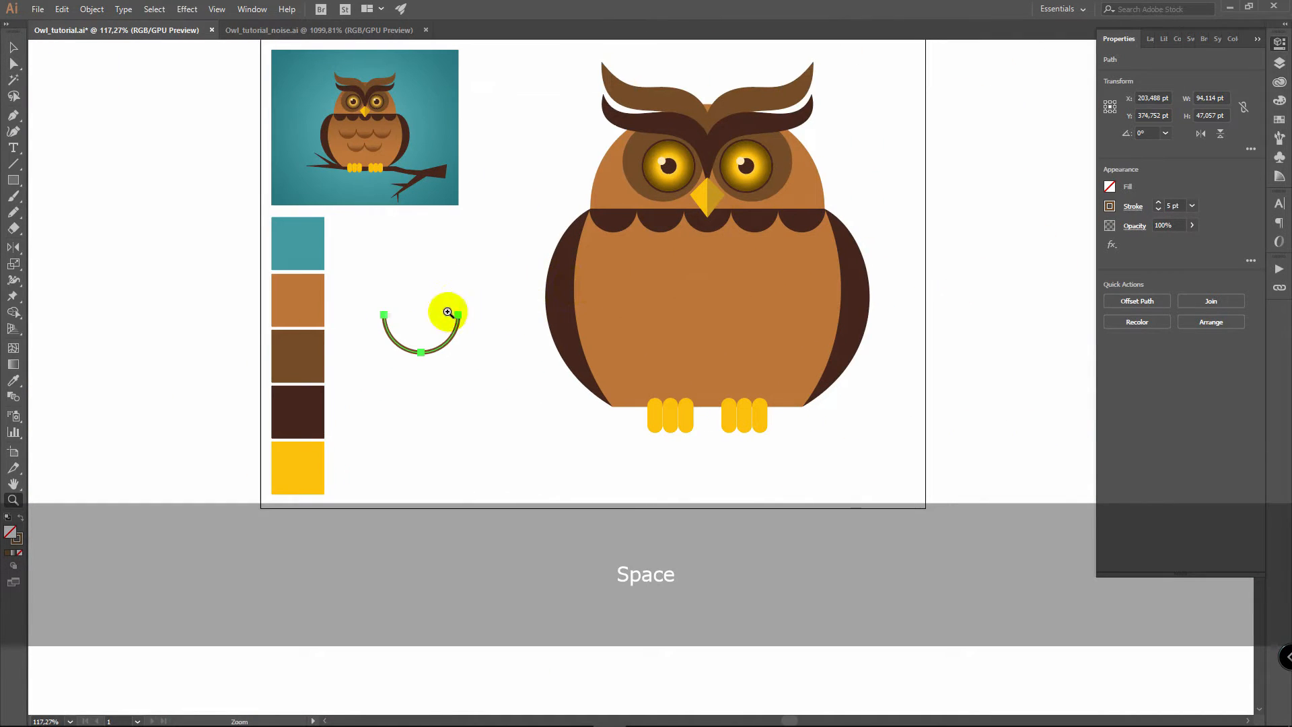
Step: Paste a copy of the arc in place in front and swap its brown stroke to a fill
drag(441, 308, 587, 240)
key(ctrl+f)
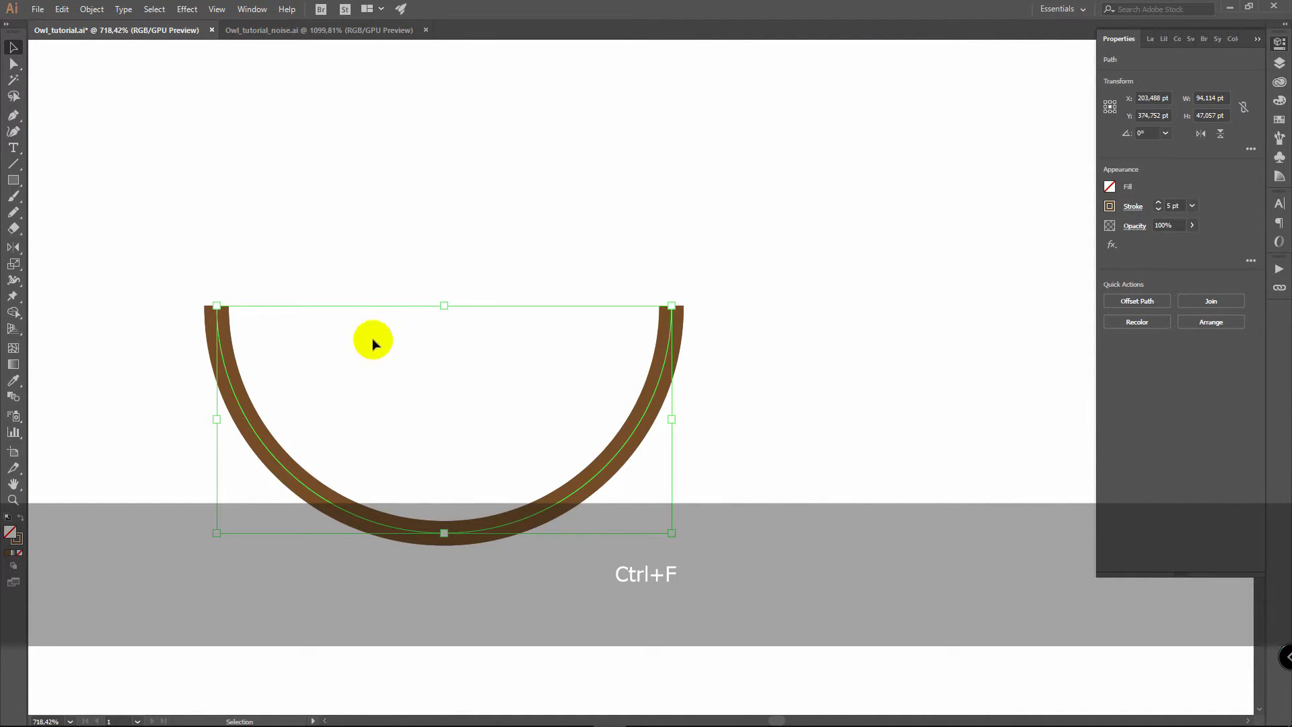
click(20, 516)
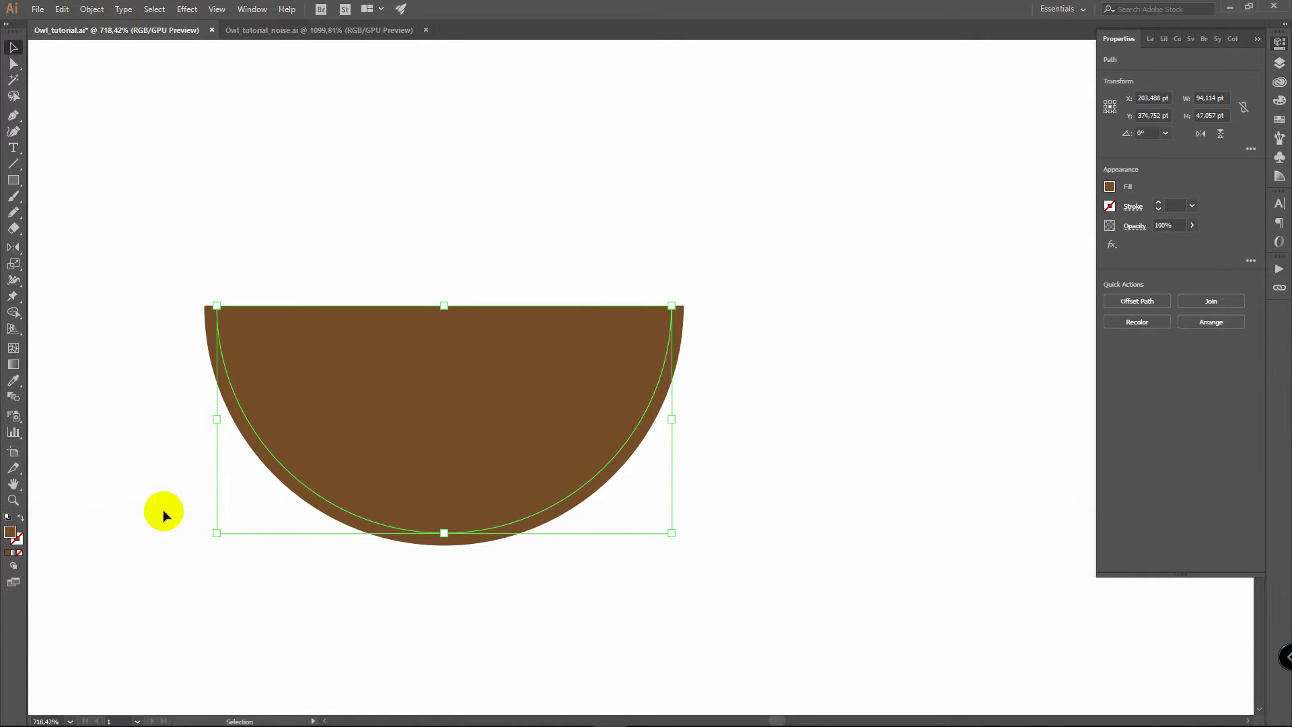
Step: Fill the copied semicircle with a vertical linear gradient at -90°, white above the top edge to black at the bottom
double_click(13, 364)
click(962, 369)
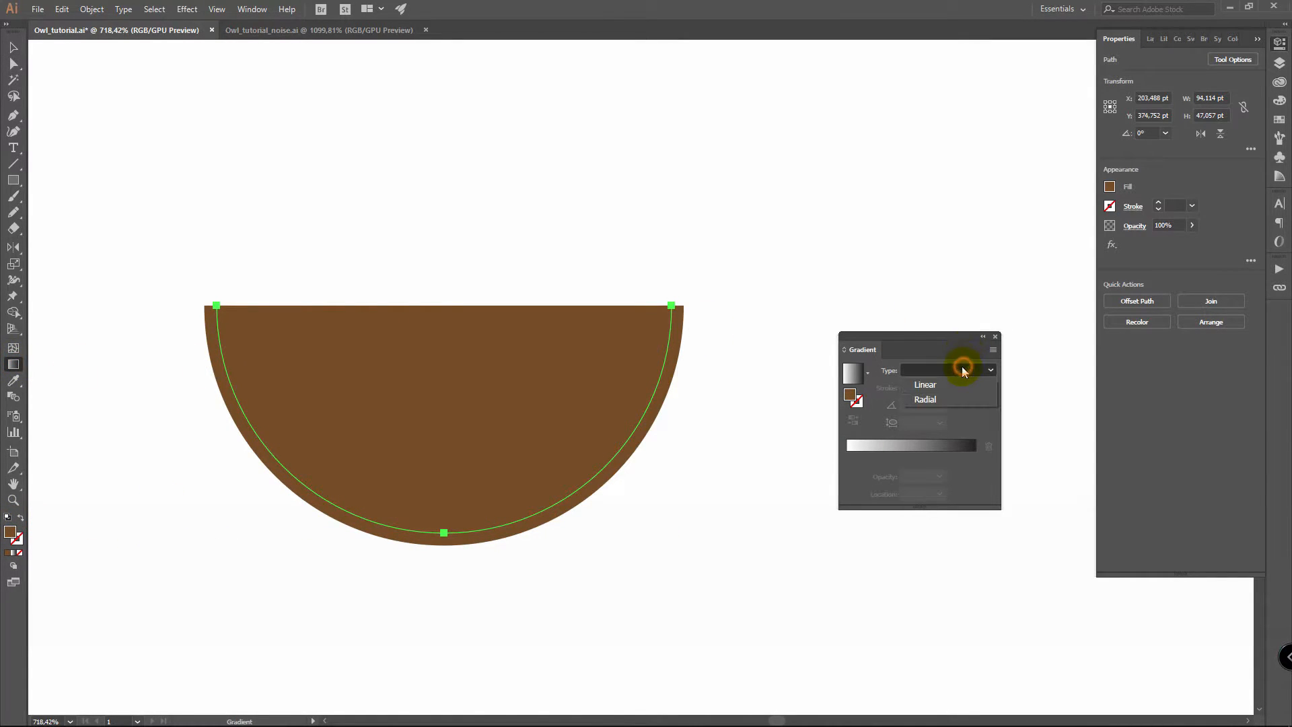
click(948, 384)
drag(444, 267, 445, 548)
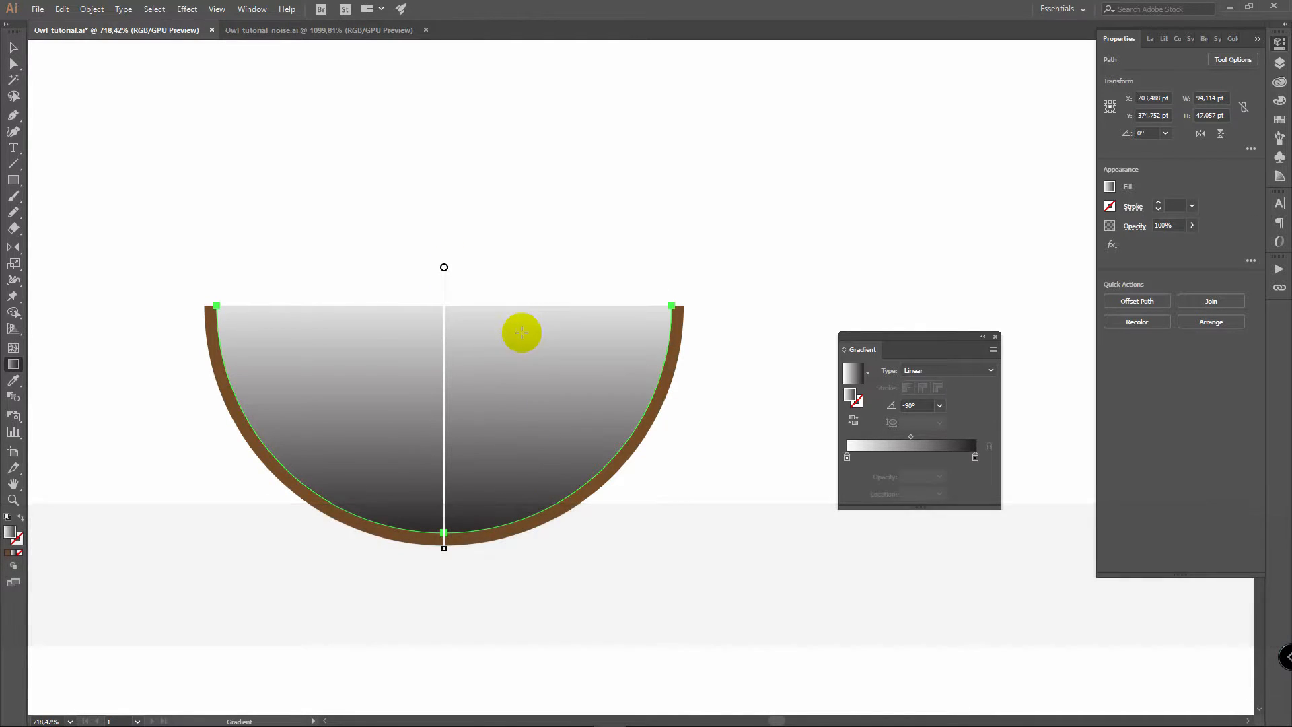
key(v)
click(995, 336)
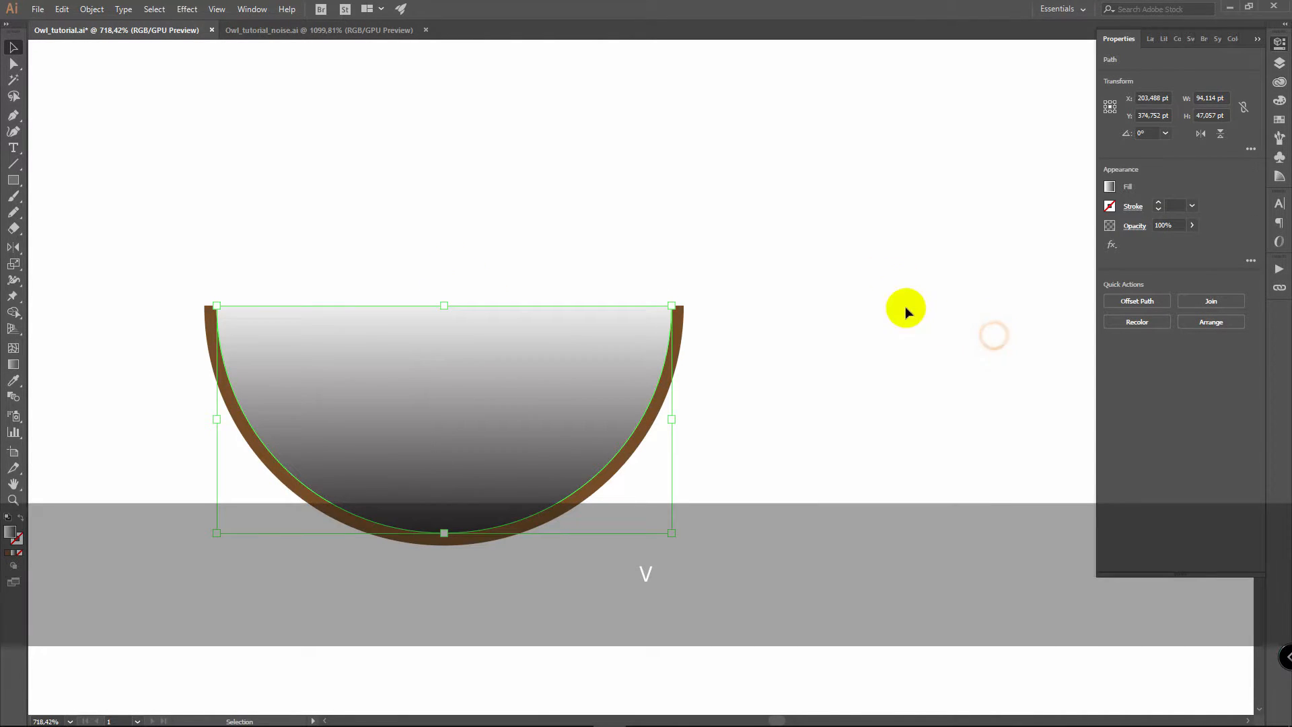
Step: Stack the brown arc above the gradient shape and give its stroke the elliptical width profile tapered at both ends
key(ctrl)
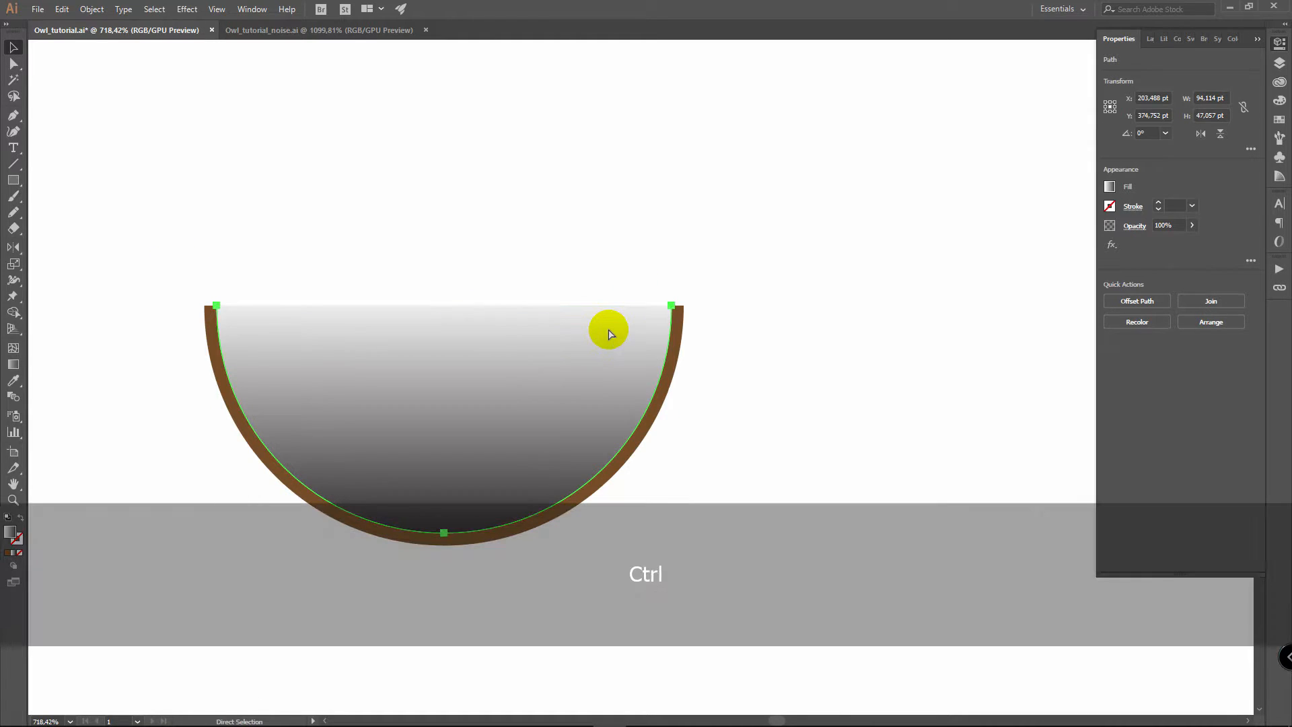
key(ctrl+x)
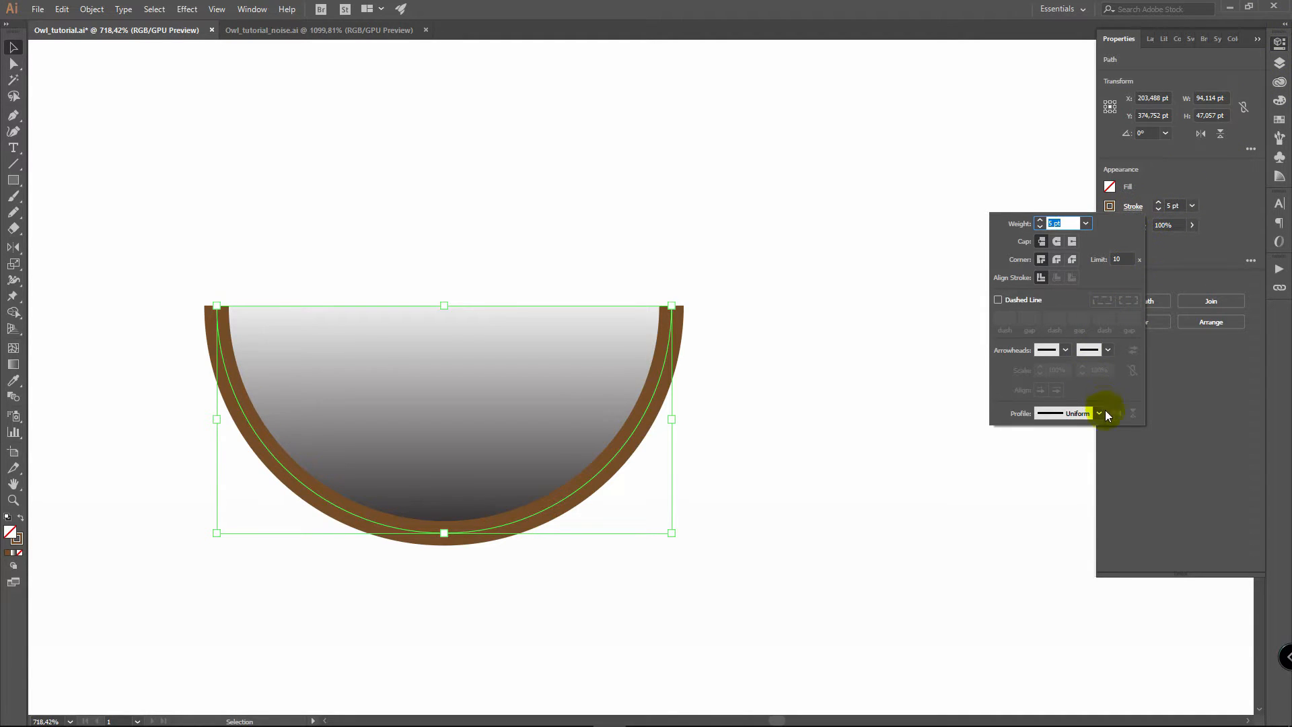
click(1099, 414)
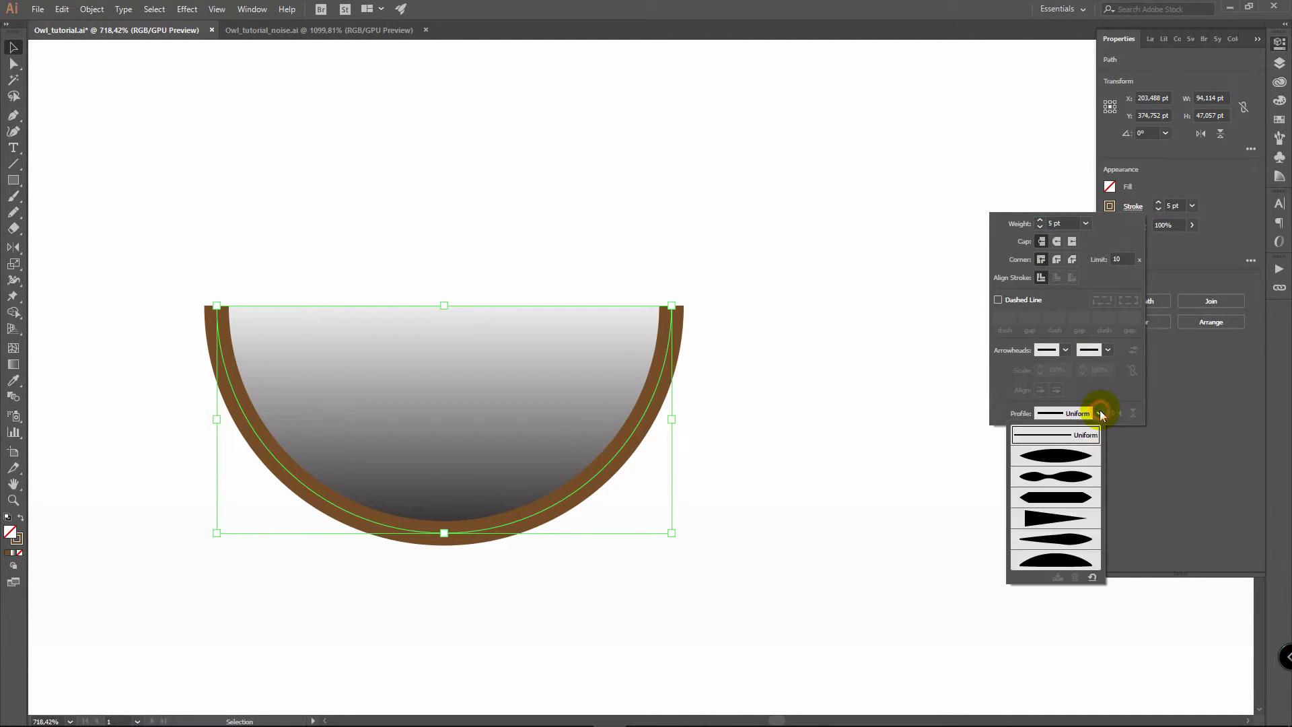
click(1058, 456)
click(894, 173)
Step: Move the arc and gradient shape together onto the left side of the owl's chest
key(z)
drag(841, 329, 489, 377)
key(space)
drag(859, 363, 448, 416)
key(v)
drag(369, 388, 842, 336)
key(z)
key(v)
click(161, 307)
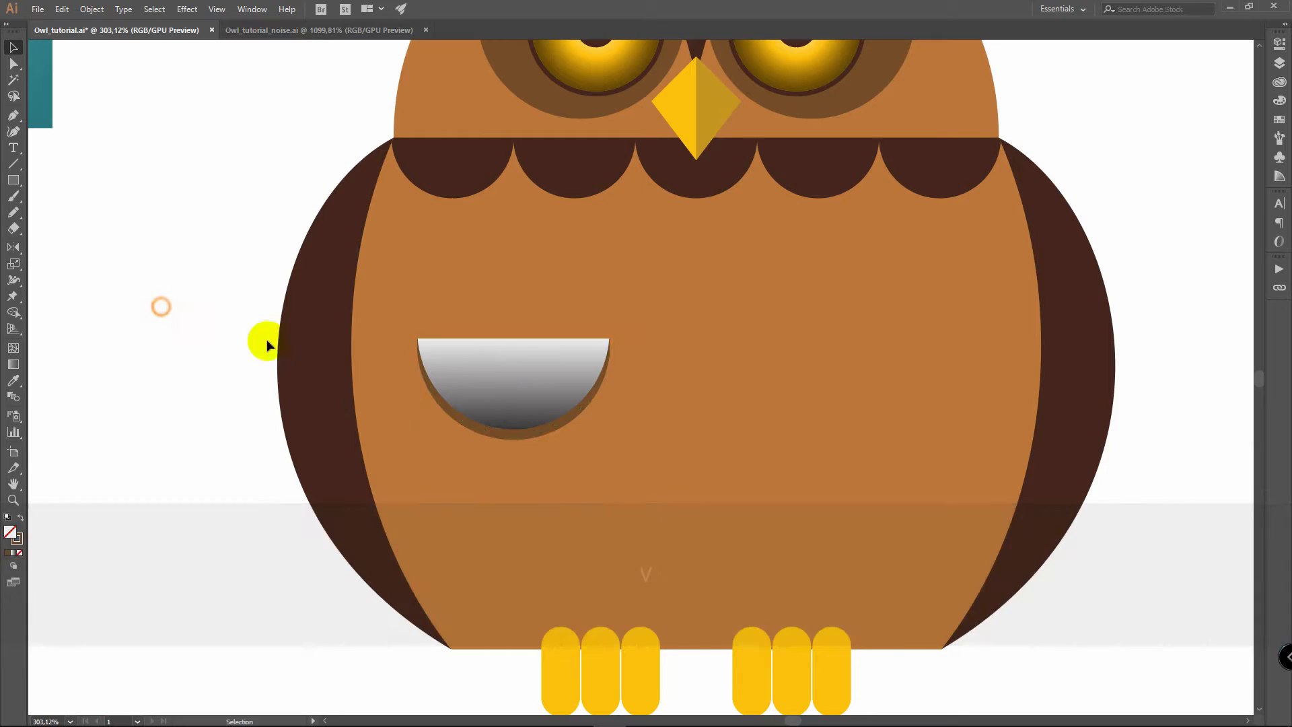
Step: Set the feather's gradient shape to Multiply blending at 60% opacity
click(544, 361)
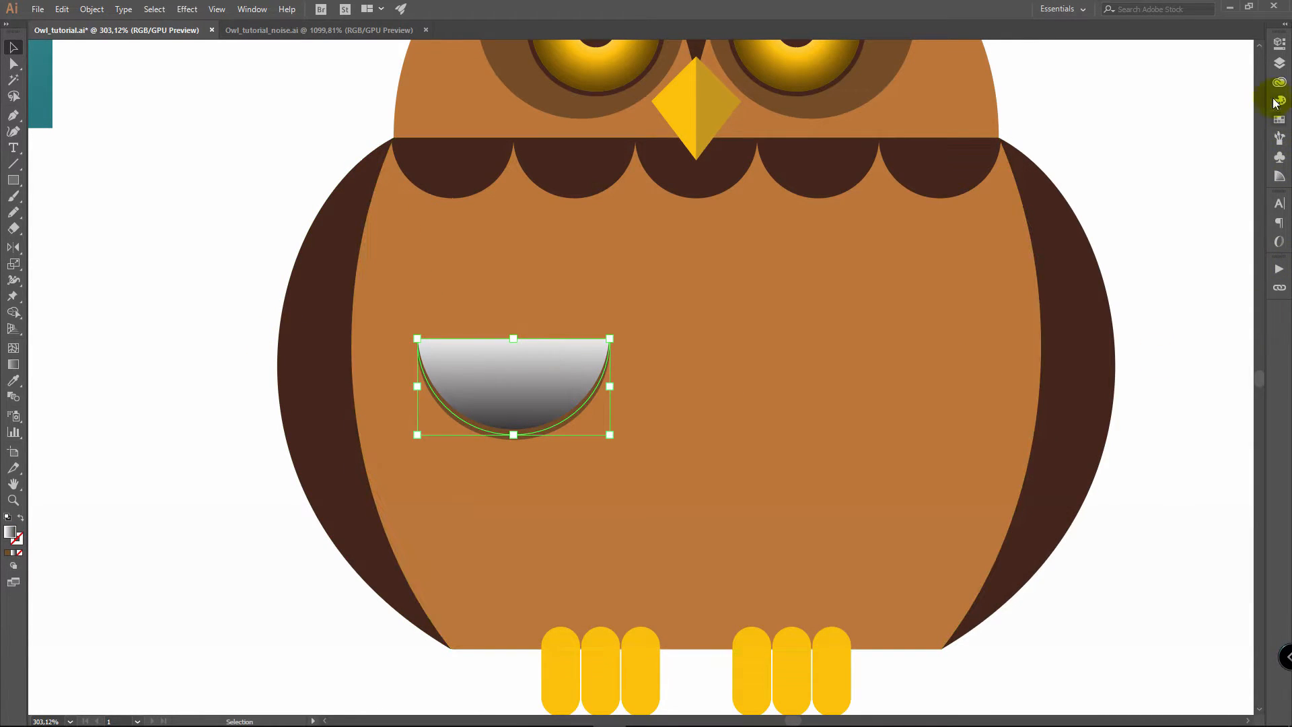
click(1280, 43)
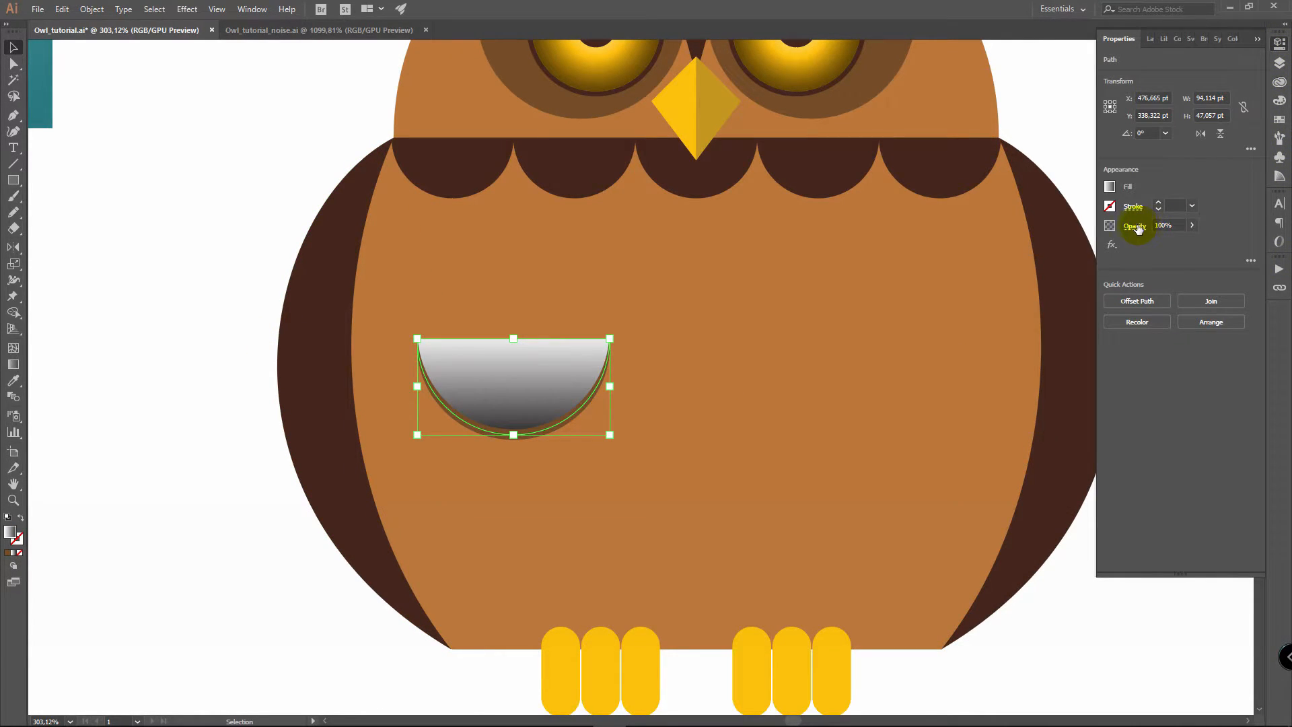
click(1137, 229)
click(1025, 251)
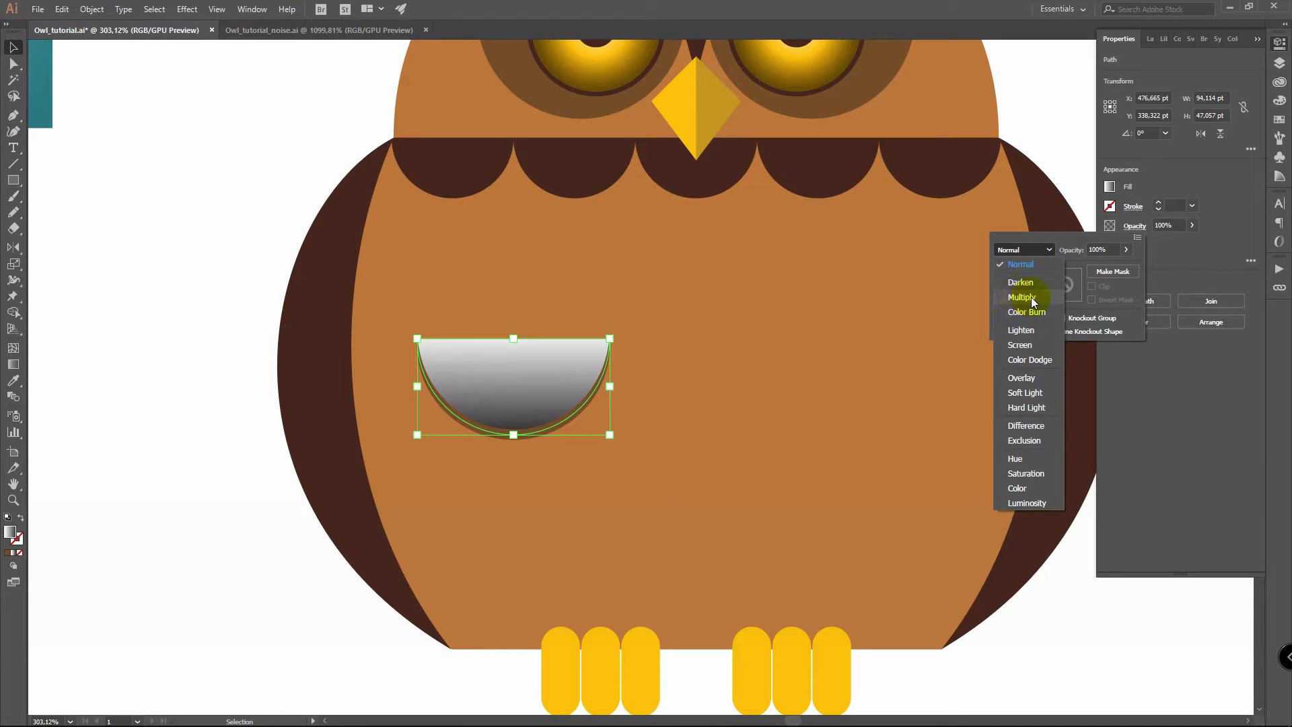
click(1032, 298)
drag(1113, 259, 1105, 267)
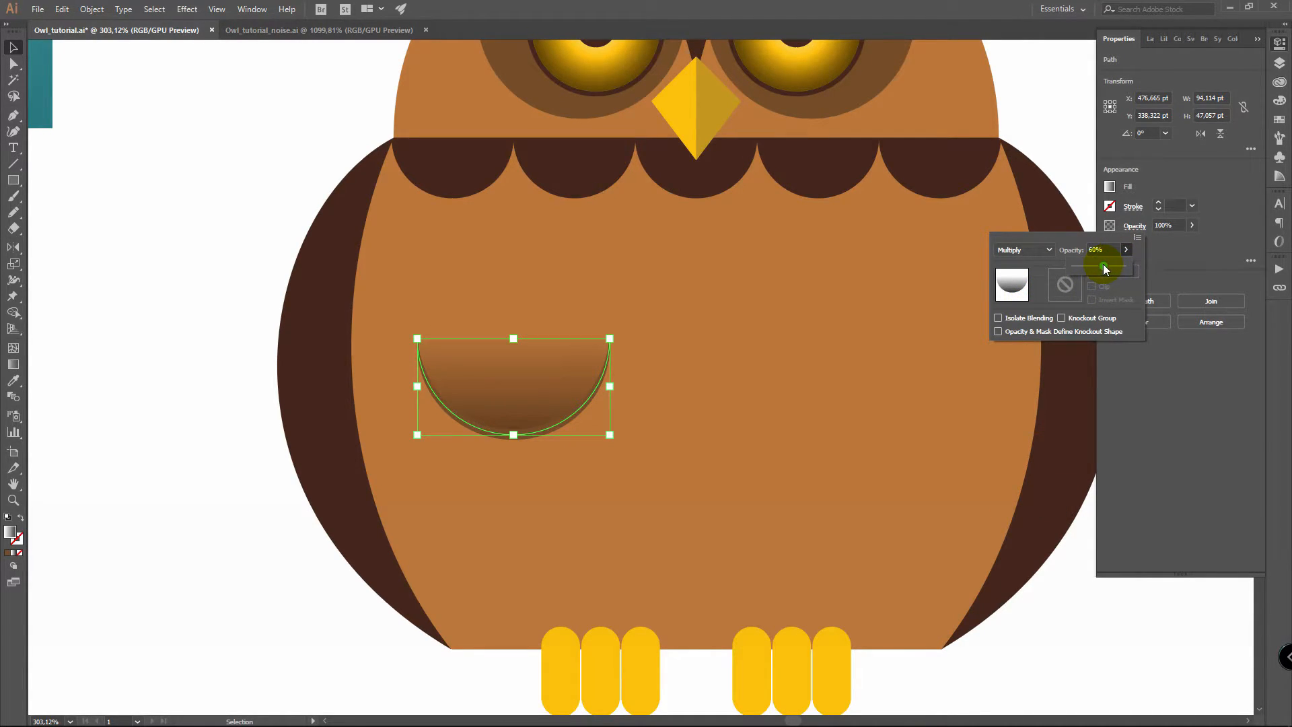
click(1197, 220)
key(ctrl+0)
Step: Shift the feather gradient's midpoint down towards the dark end so the shading stays near the lower edge
click(13, 364)
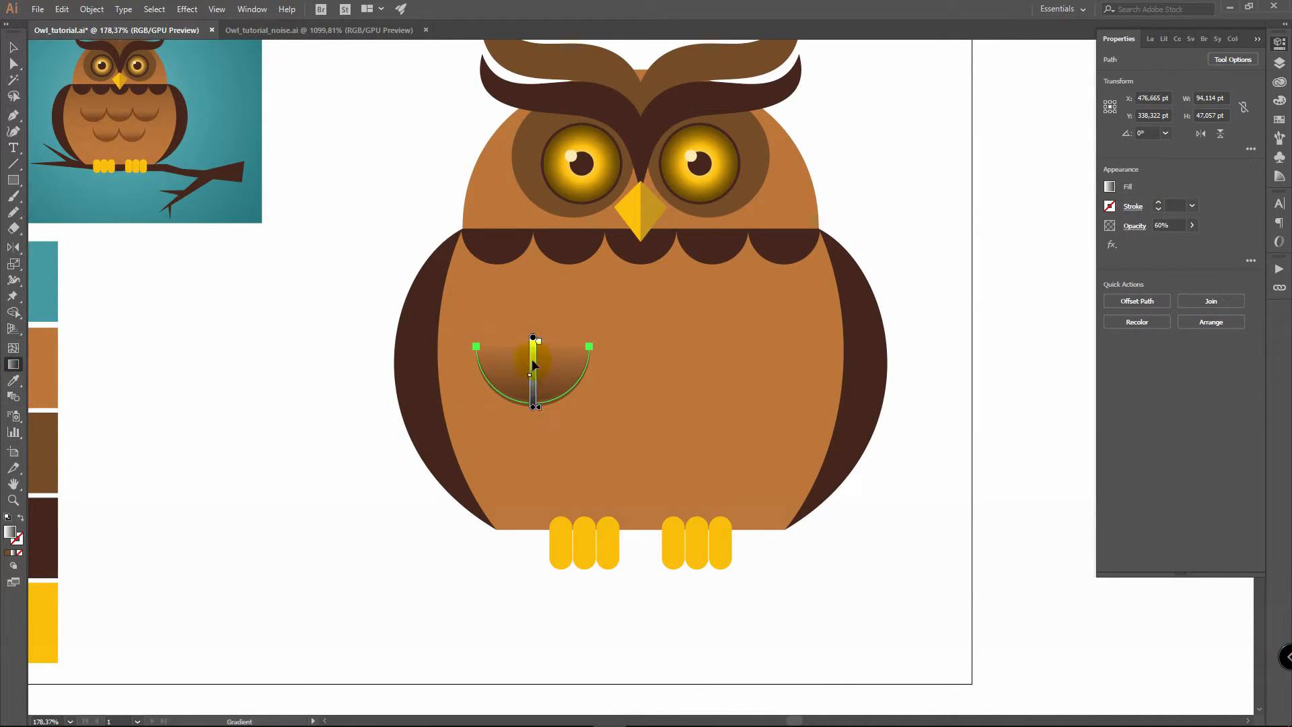
drag(539, 349, 530, 394)
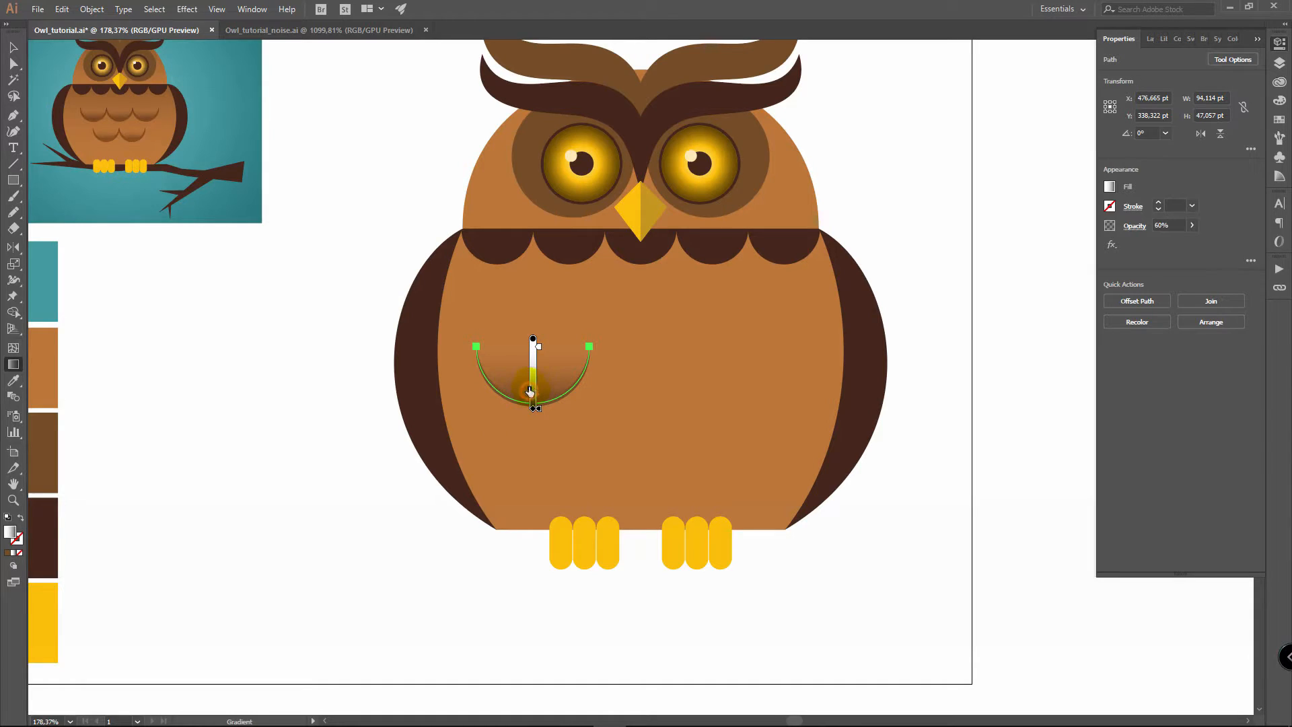
click(13, 47)
click(136, 341)
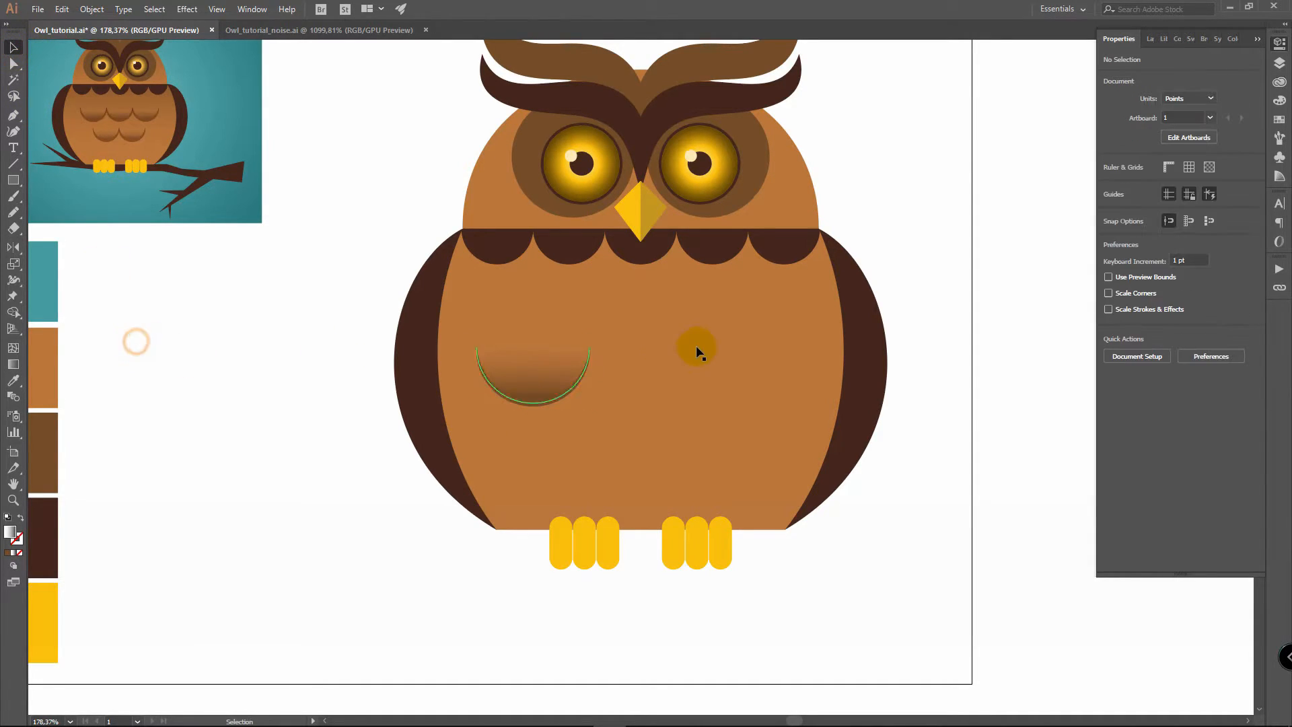
Step: Group the feather's brown arc with its gradient shape
click(548, 408)
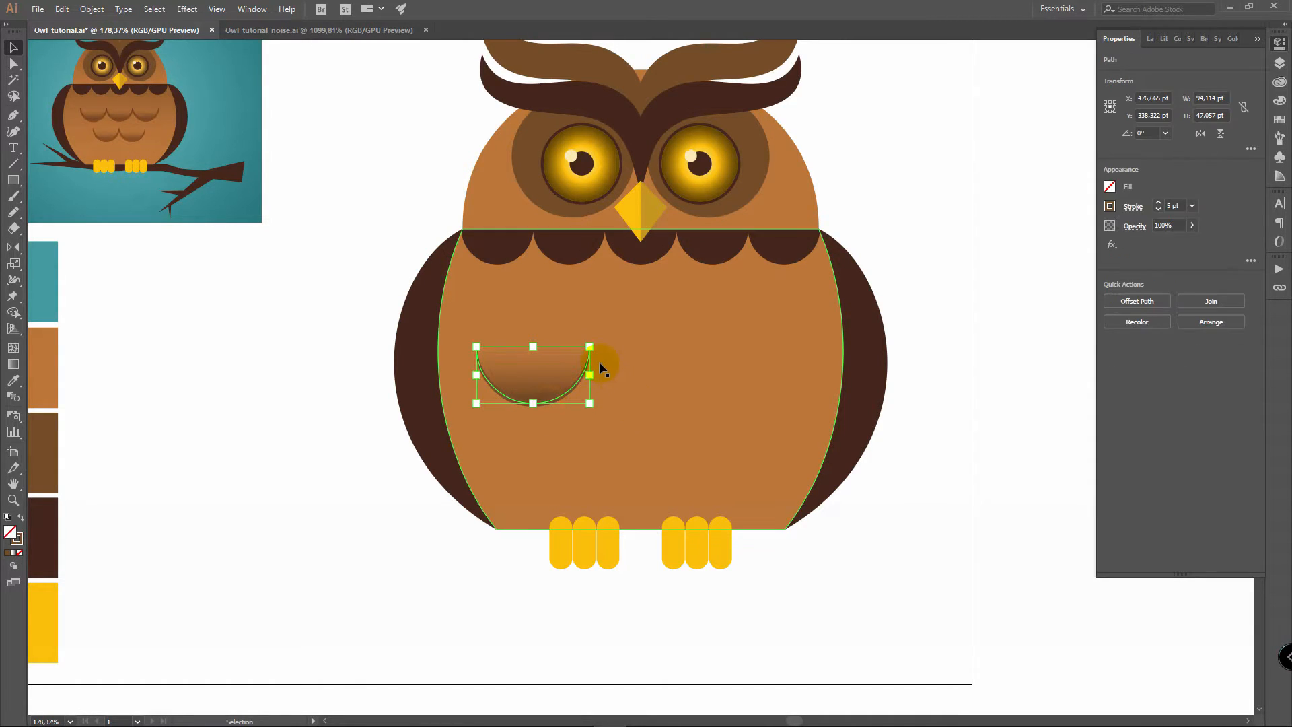
shift+click(639, 426)
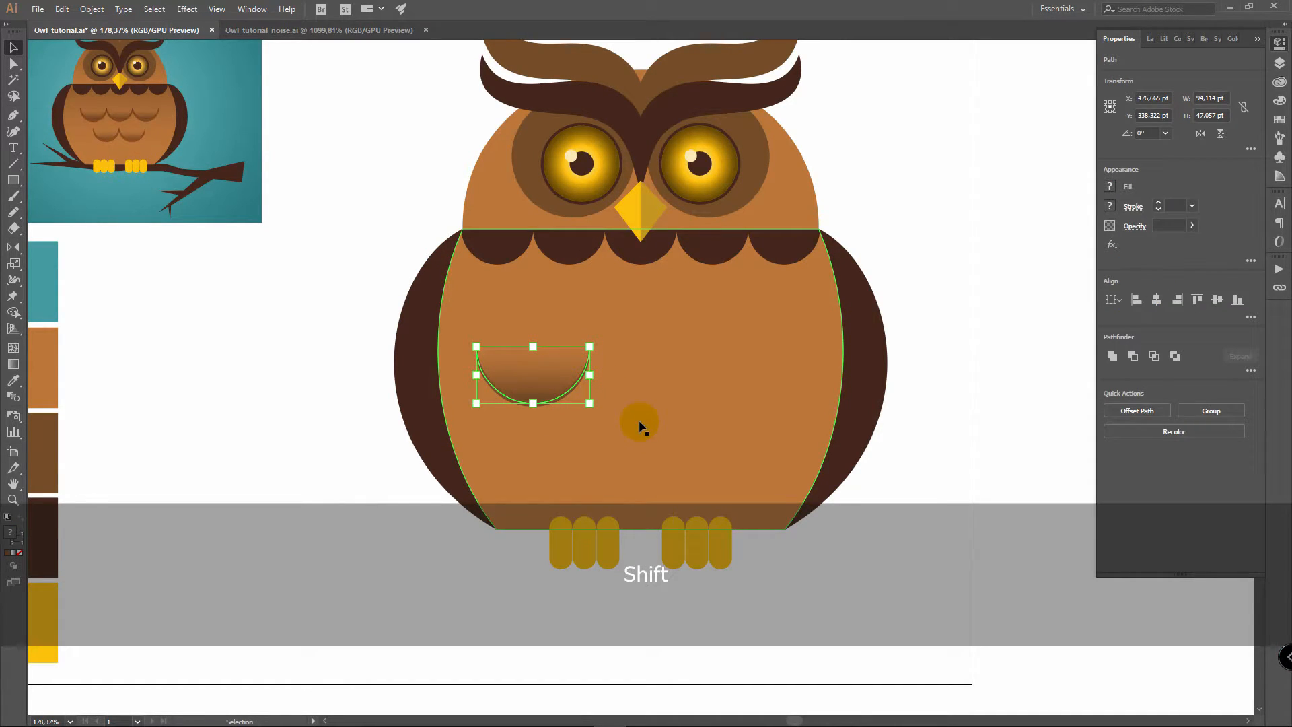
key(ctrl+g)
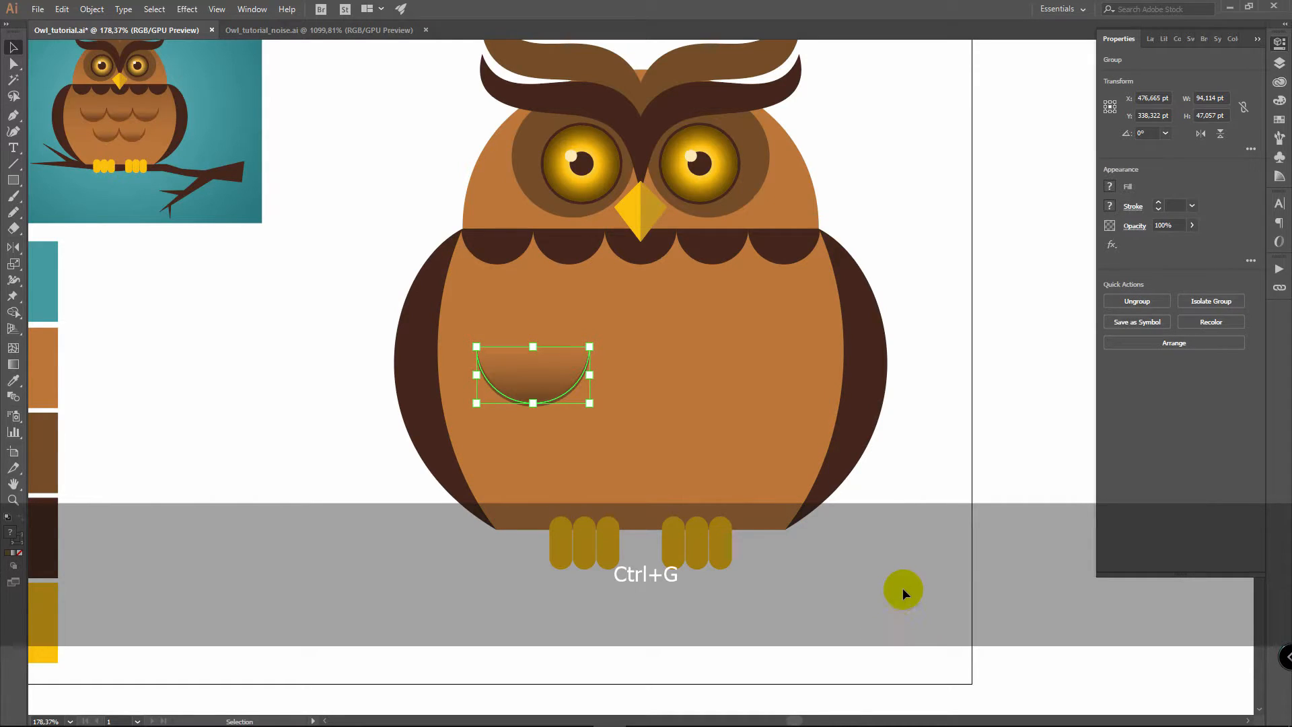
Step: Duplicate the feather into an edge-to-edge row of three across the chest, with a staggered row of two copies below
drag(513, 377, 613, 381)
key(ctrl+d)
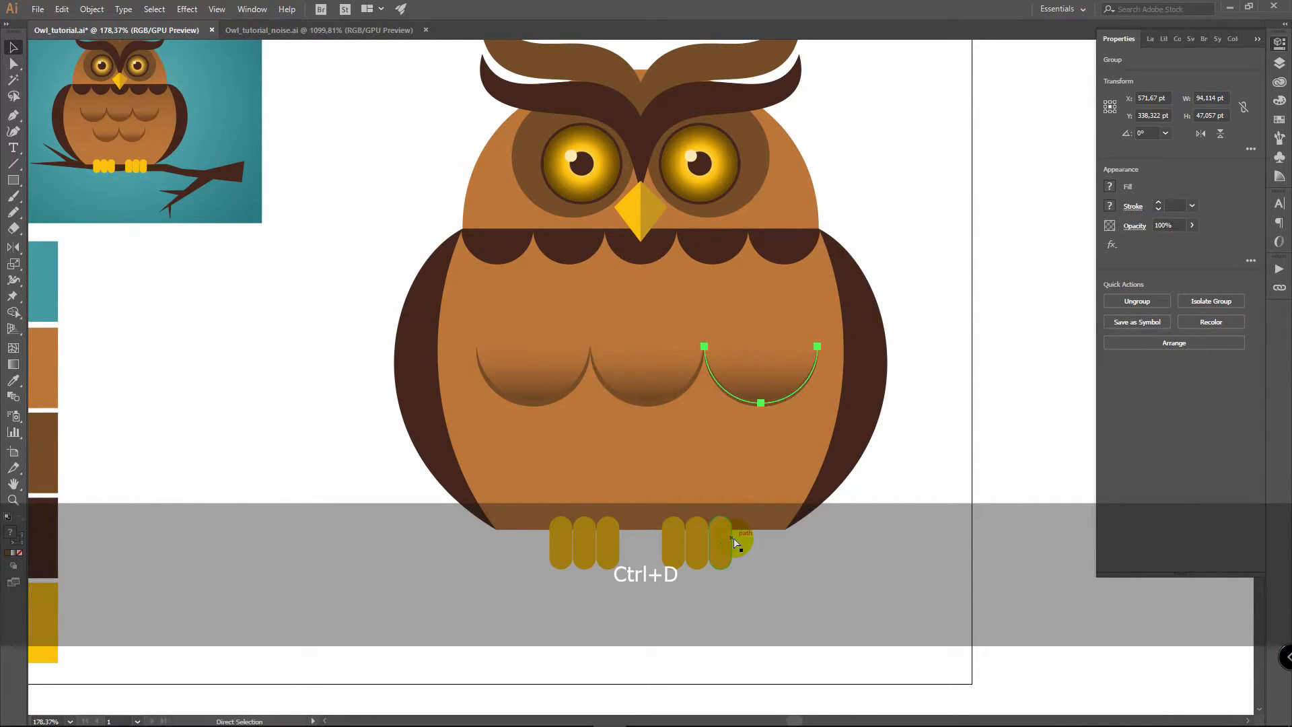
drag(533, 375, 648, 461)
drag(564, 443, 677, 458)
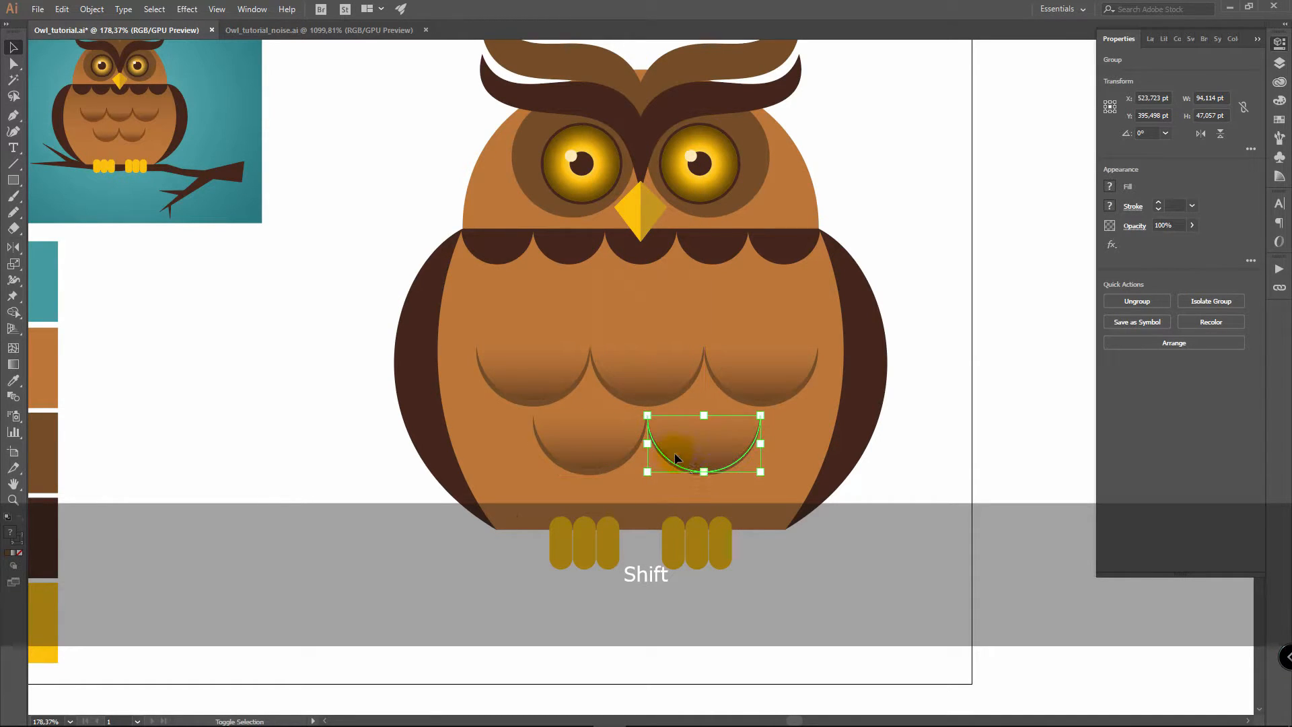
Step: Group the five chest feathers together, and group the owl's yellow feet into a separate group
click(591, 447)
shift+click(693, 454)
shift+click(736, 388)
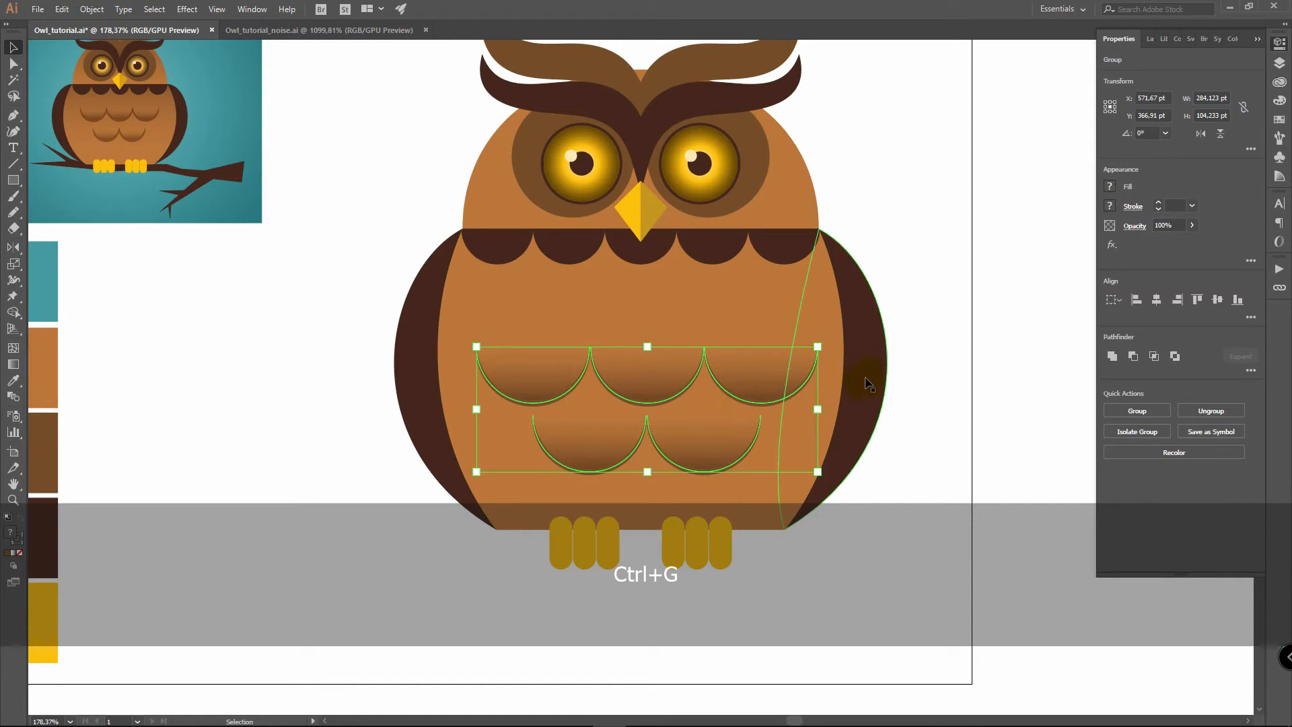
click(861, 542)
drag(518, 588, 794, 539)
key(ctrl+g)
Step: Try to align all the owl's parts to a common horizontal center
click(369, 61)
drag(369, 61, 940, 599)
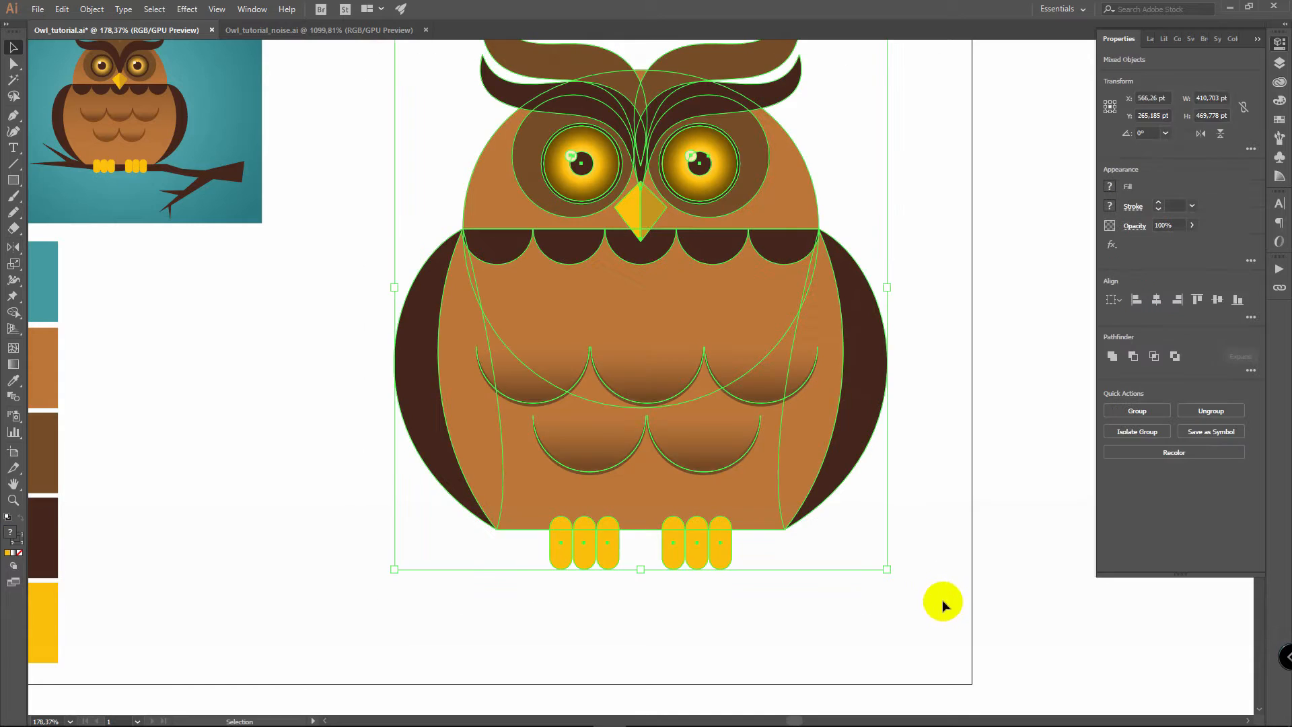
click(1157, 301)
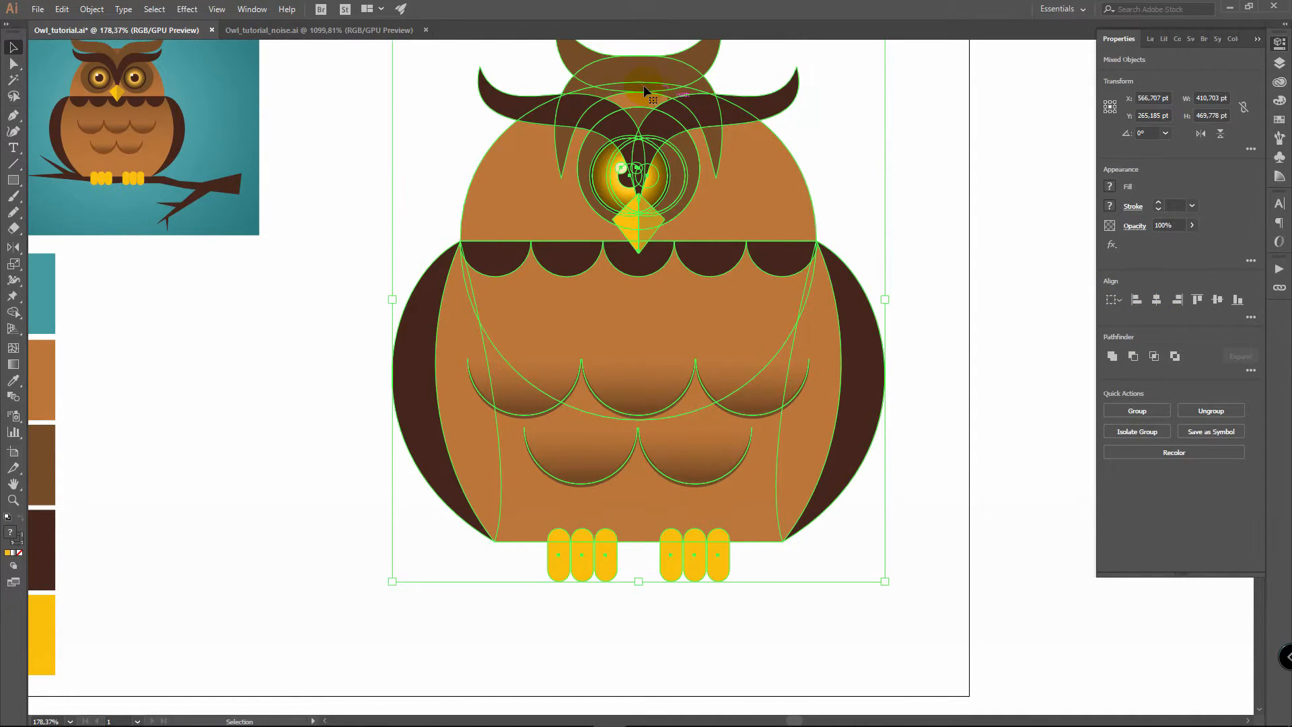
key(ctrl+x)
key(ctrl+z)
key(ctrl+z)
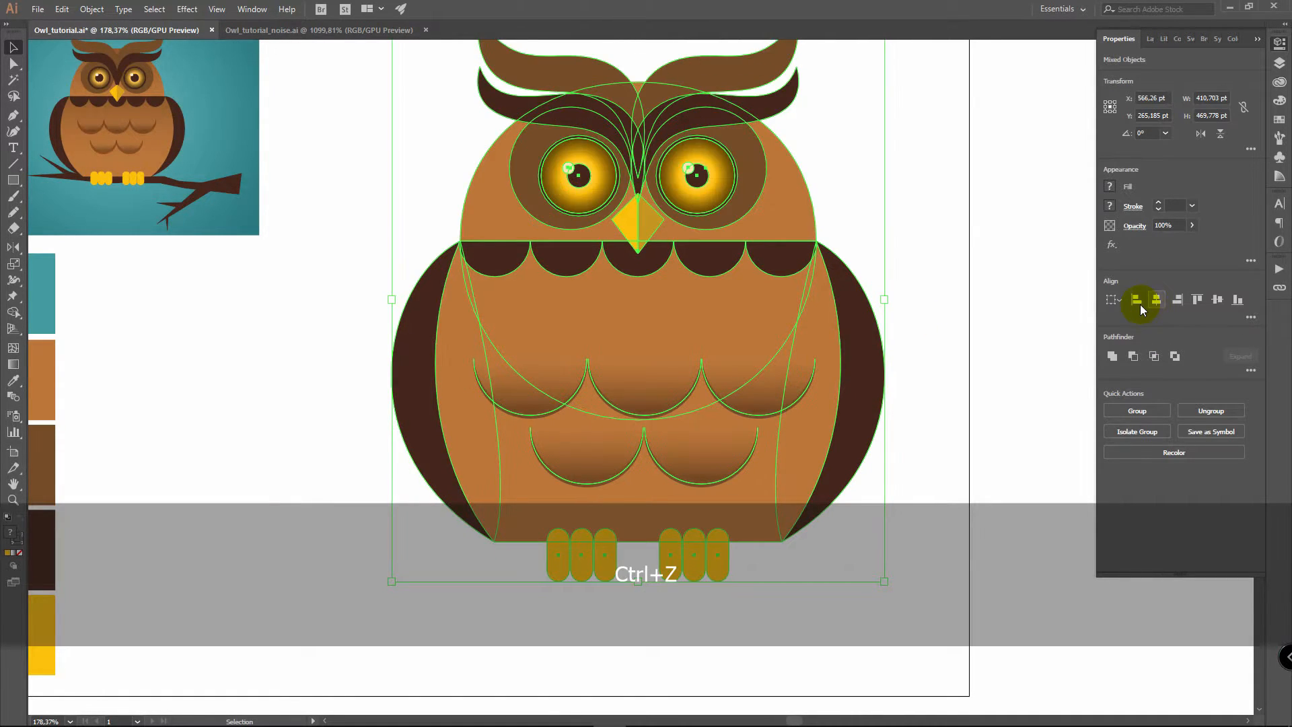
Step: Group the two lighter brown upper eyebrows, and group both eyes together with their surrounding brown circles
scroll(923, 187, up, 3)
click(783, 219)
shift+click(781, 229)
key(ctrl+g)
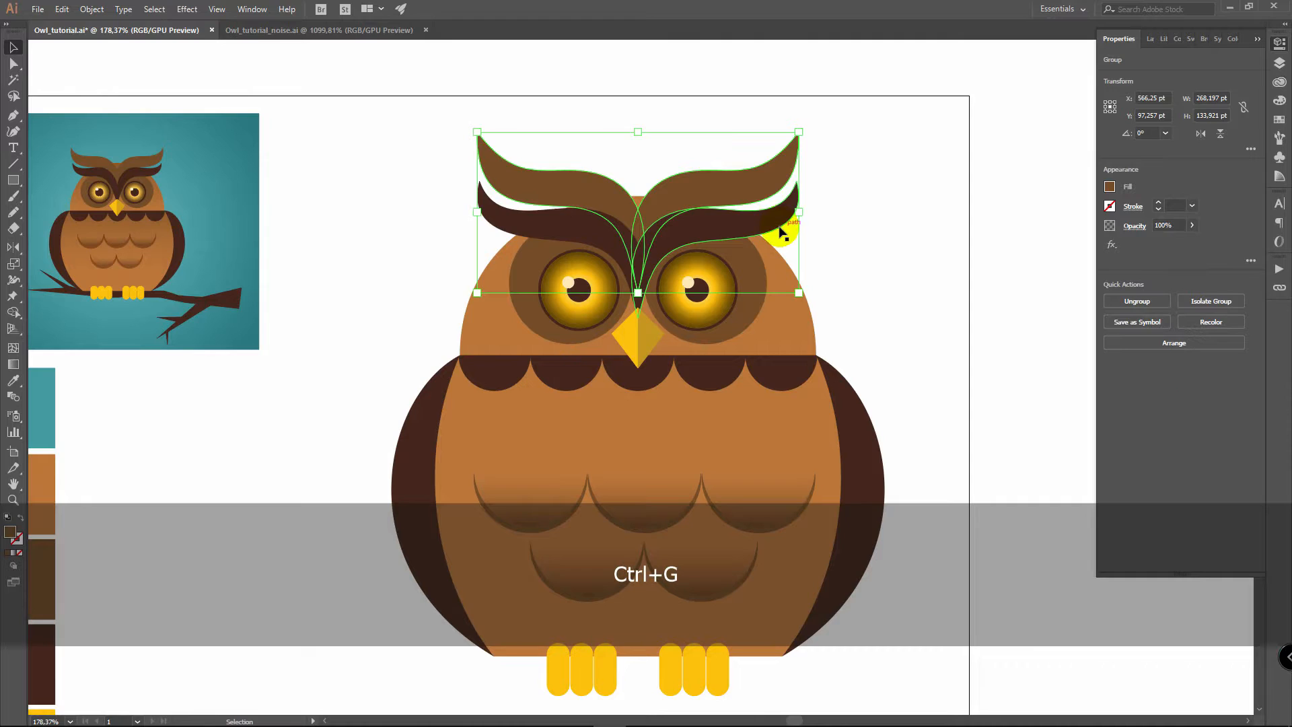
click(957, 245)
click(705, 293)
shift+click(594, 291)
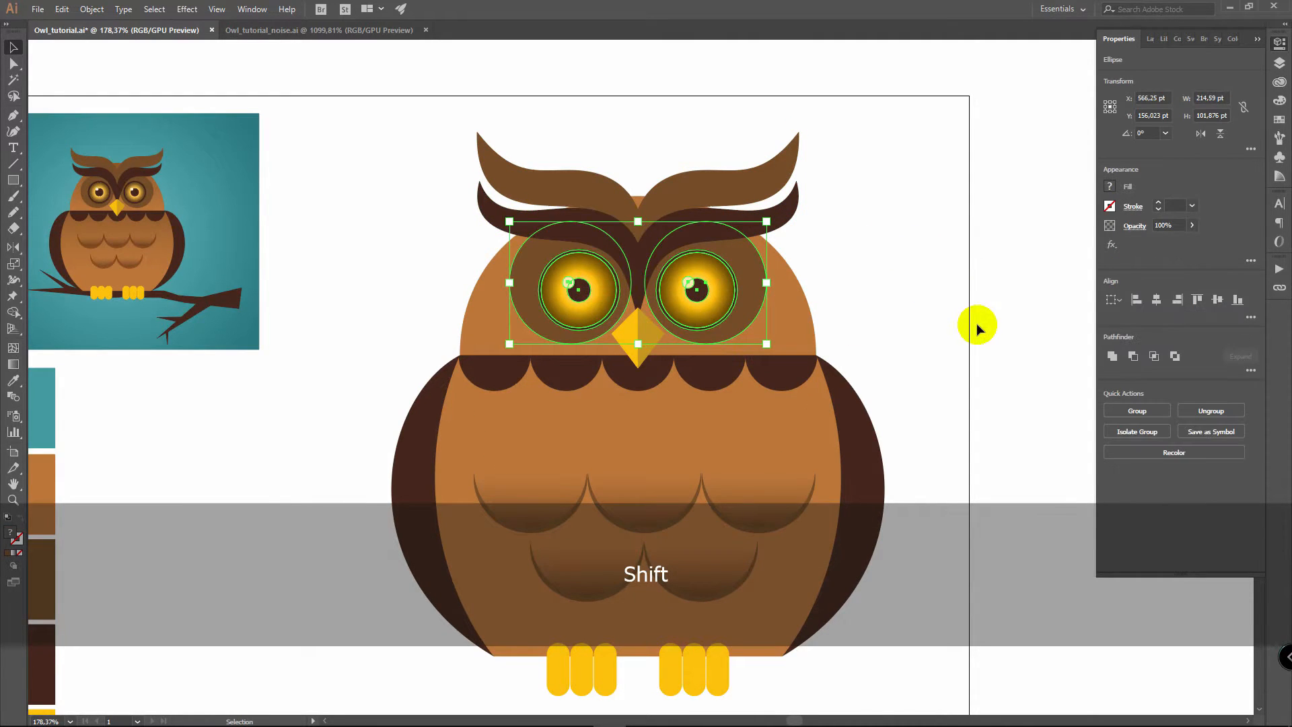
key(ctrl+g)
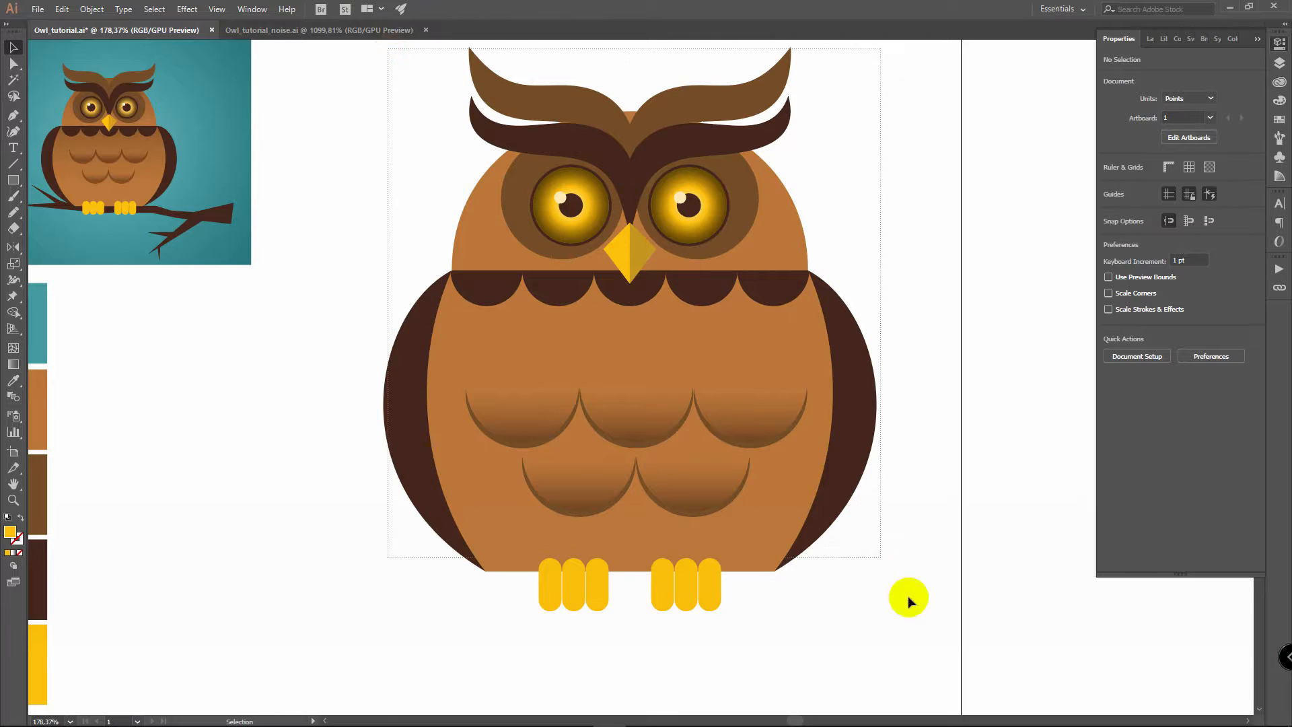
Step: Select the whole owl and align all its parts to their horizontal center
drag(907, 596, 935, 619)
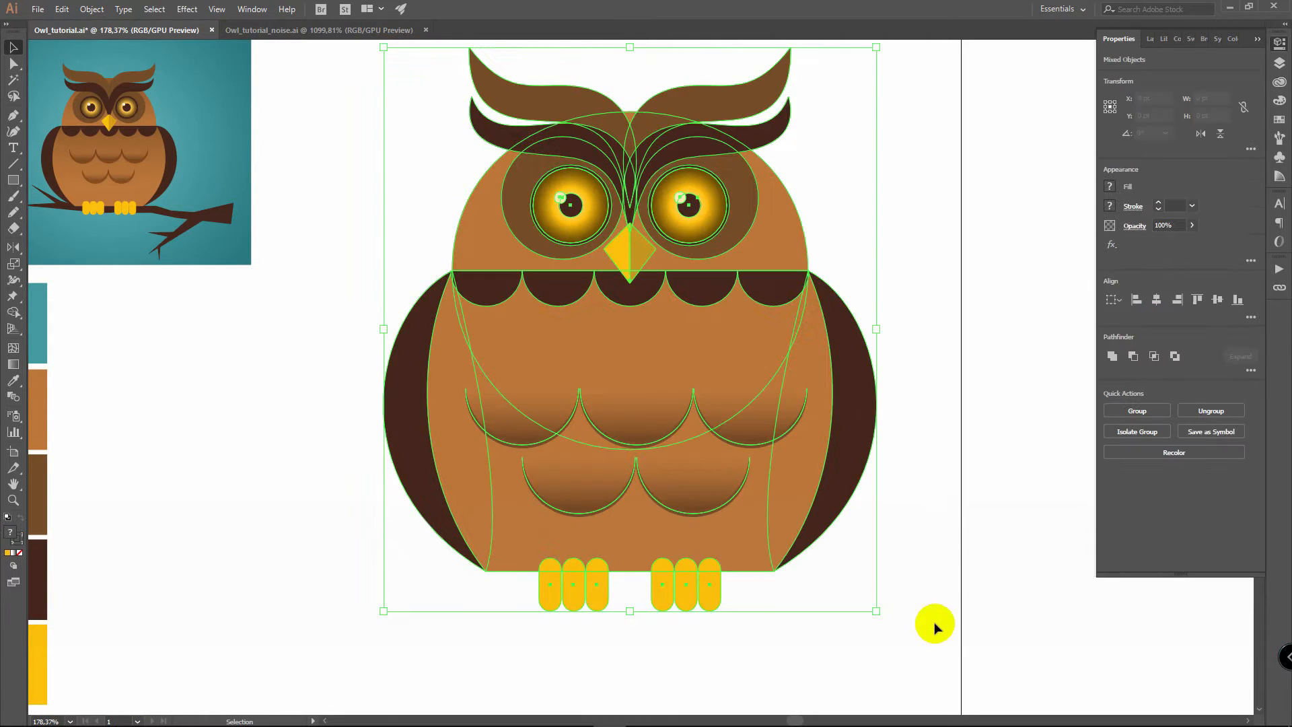
click(1156, 301)
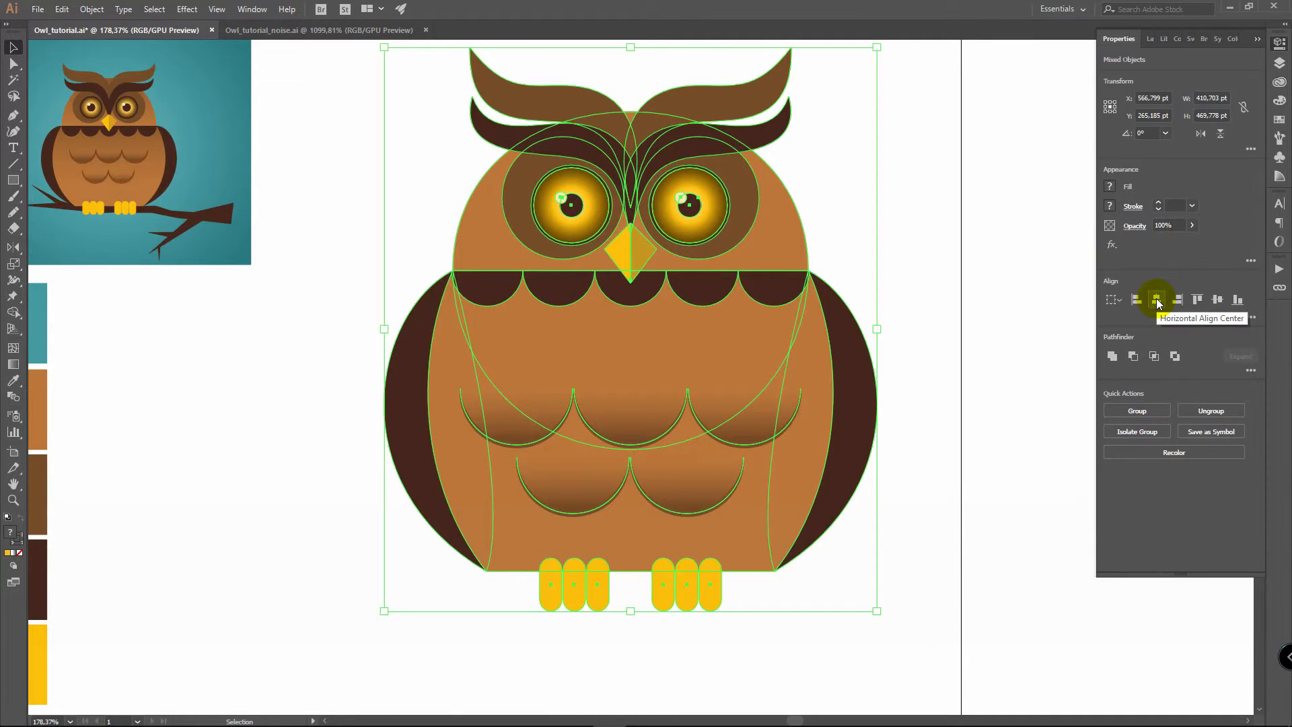
click(892, 199)
Step: Move the chest feather group slightly straight up on the body
click(649, 431)
drag(718, 428, 720, 397)
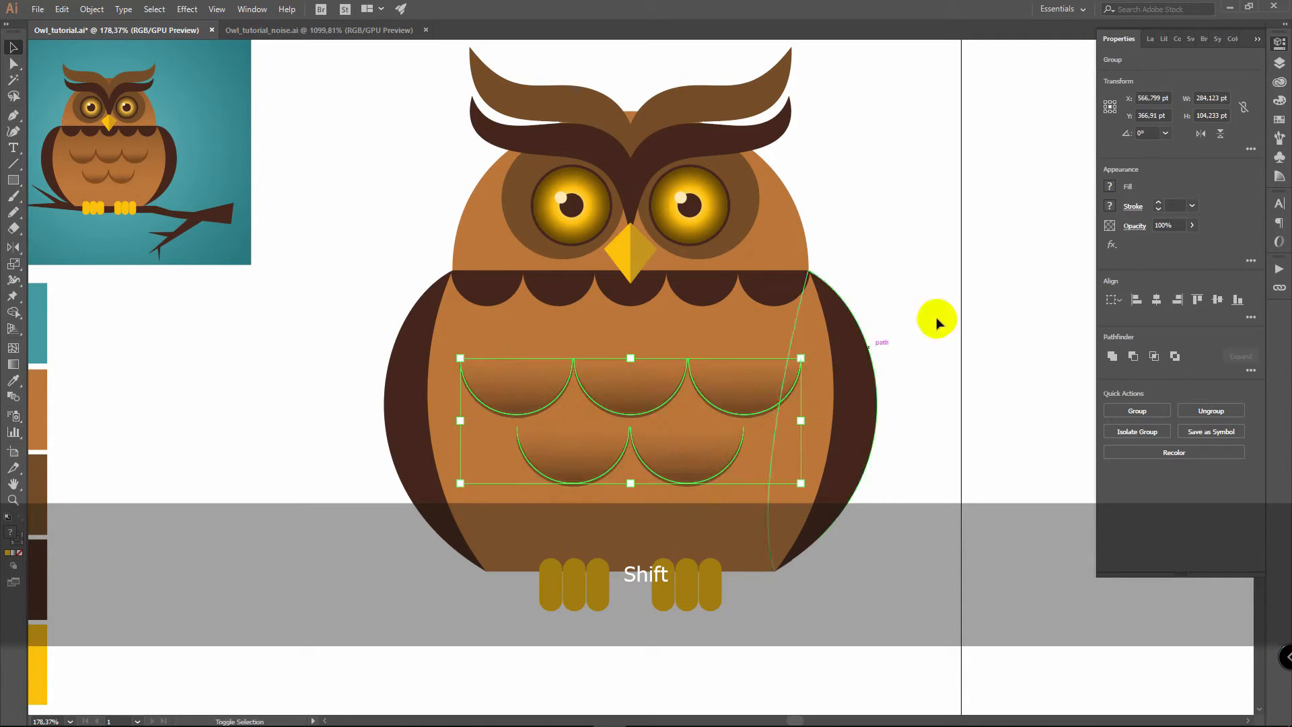
click(967, 295)
Step: Duplicate the orange head shape in place, directly in front of the original
key(z)
drag(552, 192, 531, 185)
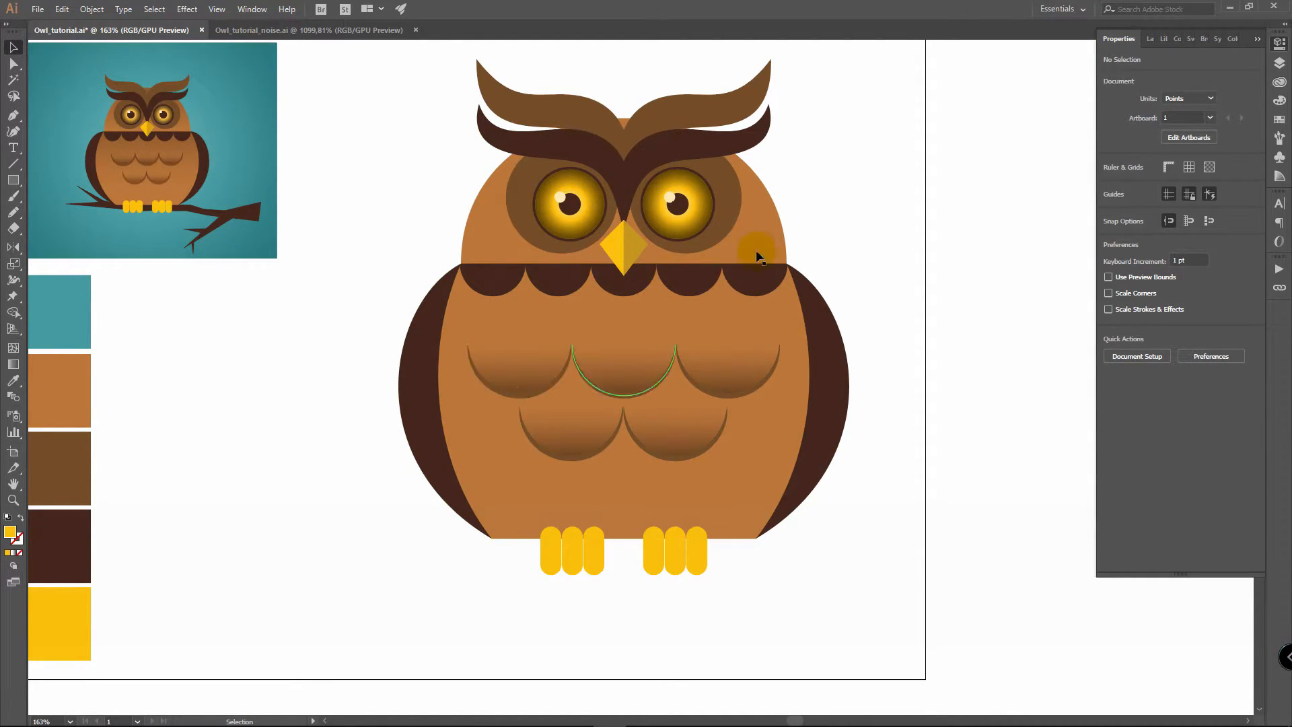
click(773, 207)
key(ctrl+c)
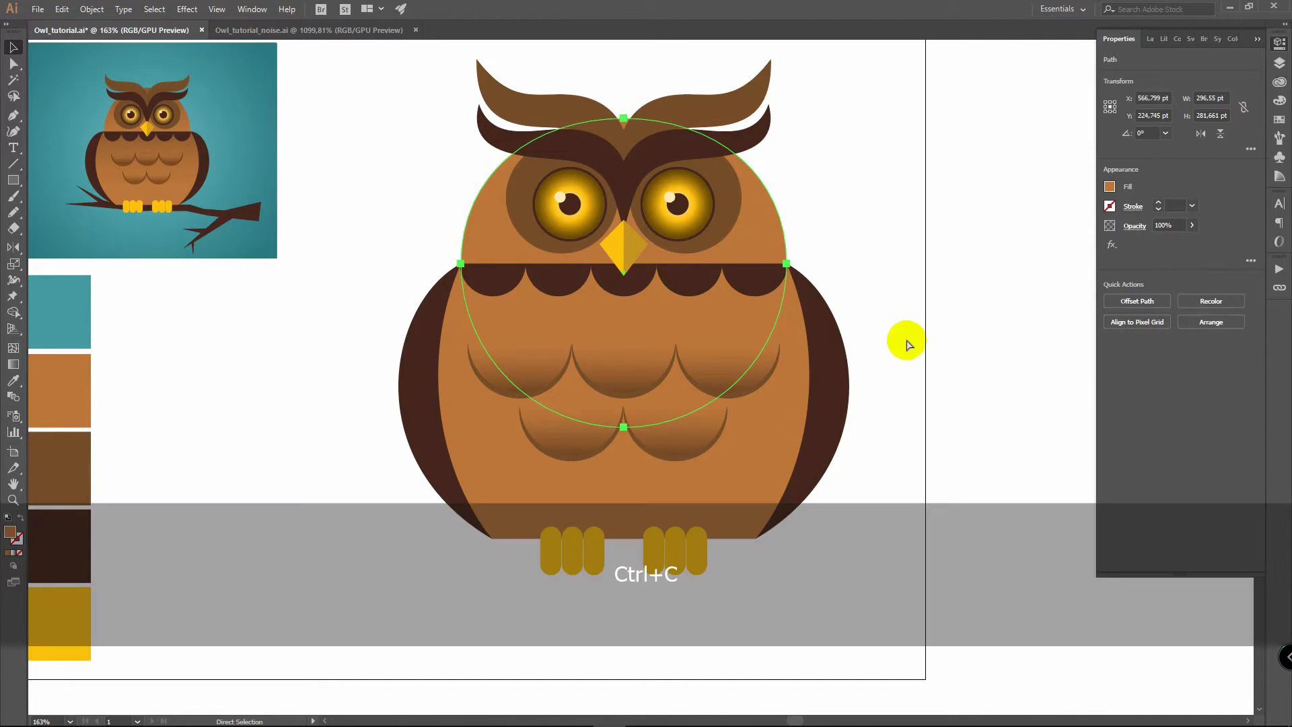
key(ctrl+f)
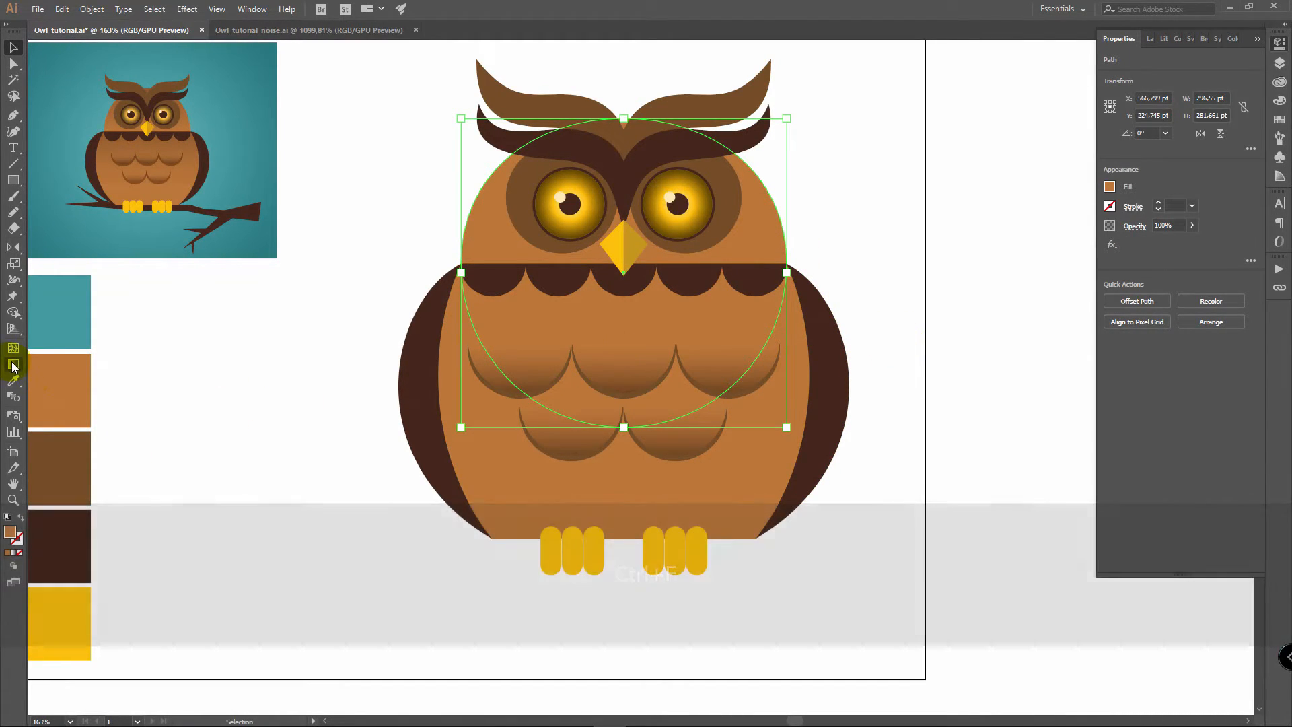
Step: Fill the head copy with a white-to-black linear gradient at -90°, running from the head's top down into the chest
double_click(13, 364)
click(983, 370)
click(947, 387)
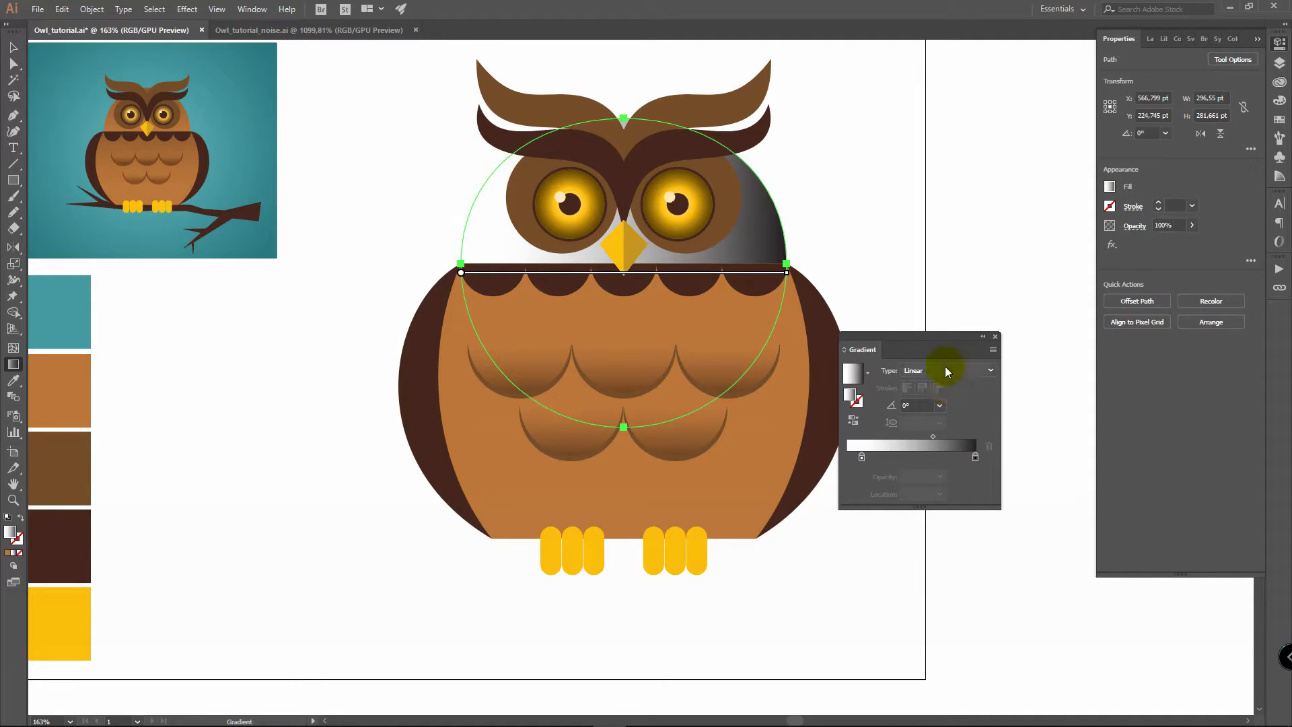
drag(624, 118, 626, 207)
drag(630, 372, 624, 330)
key(shift)
Step: Set the head's gradient copy to Multiply blending at 60% opacity
click(1135, 226)
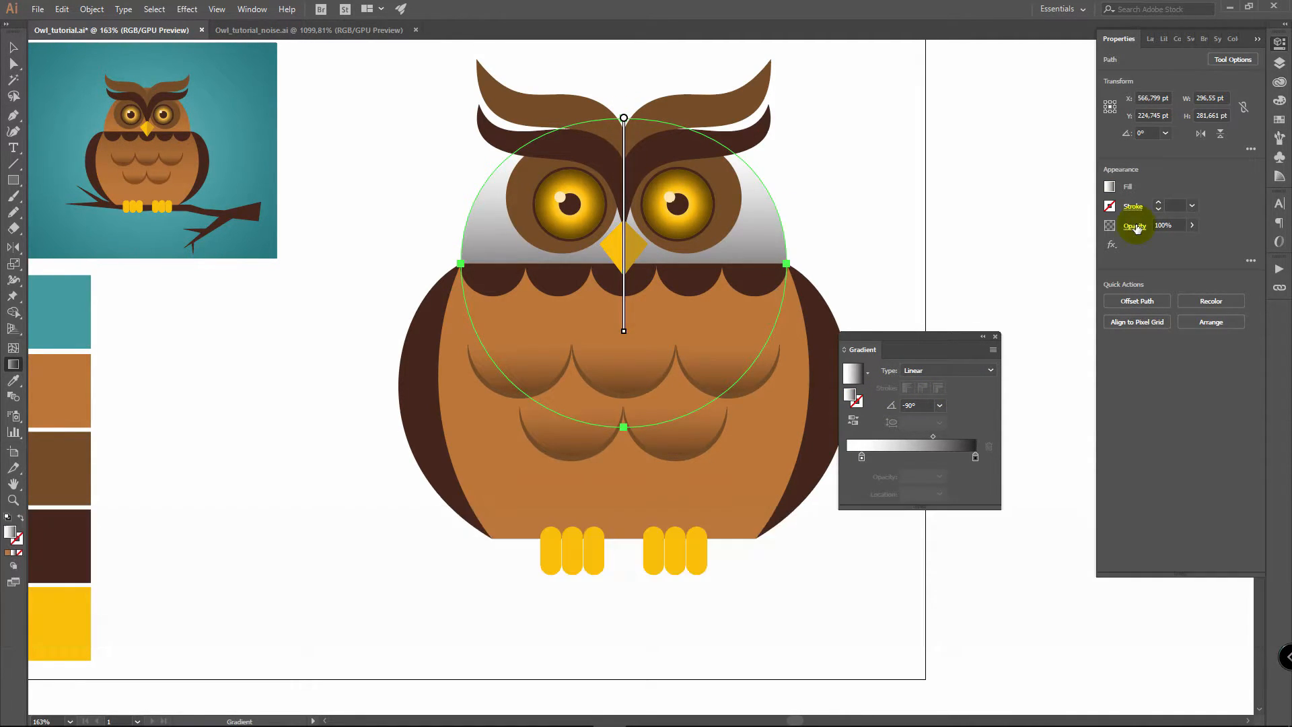
click(1025, 253)
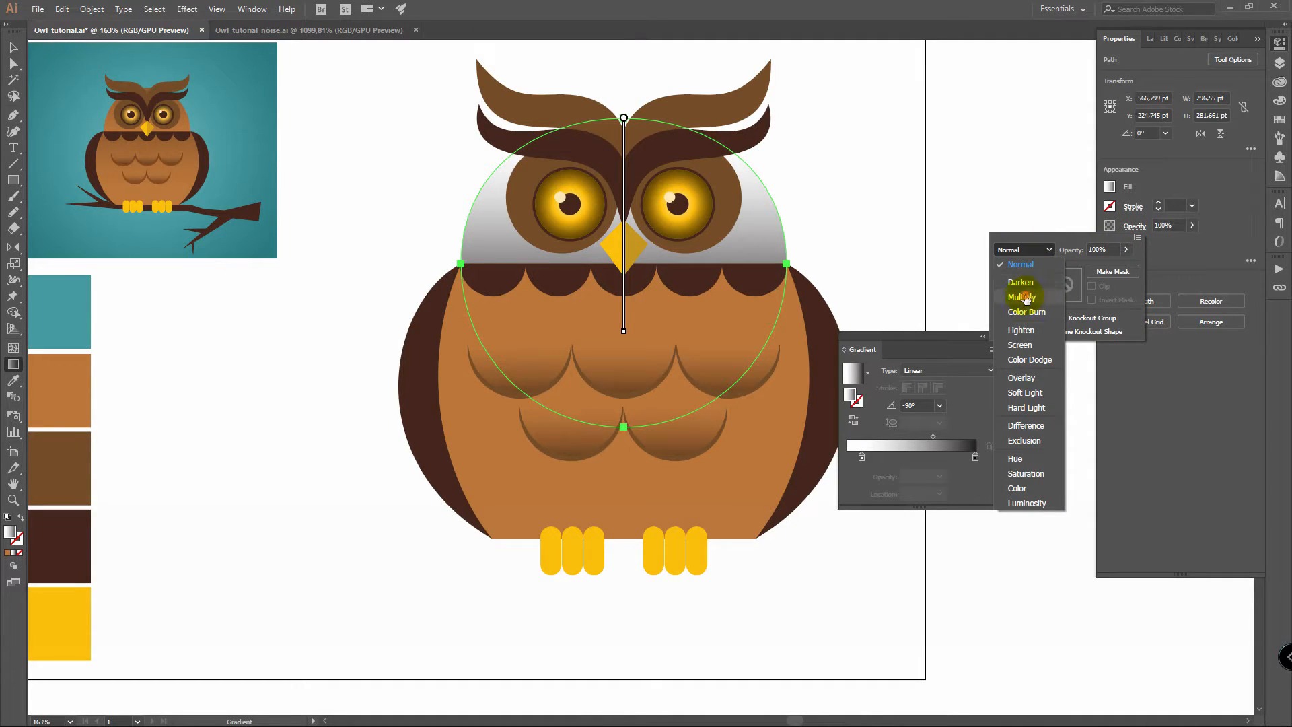
click(1021, 297)
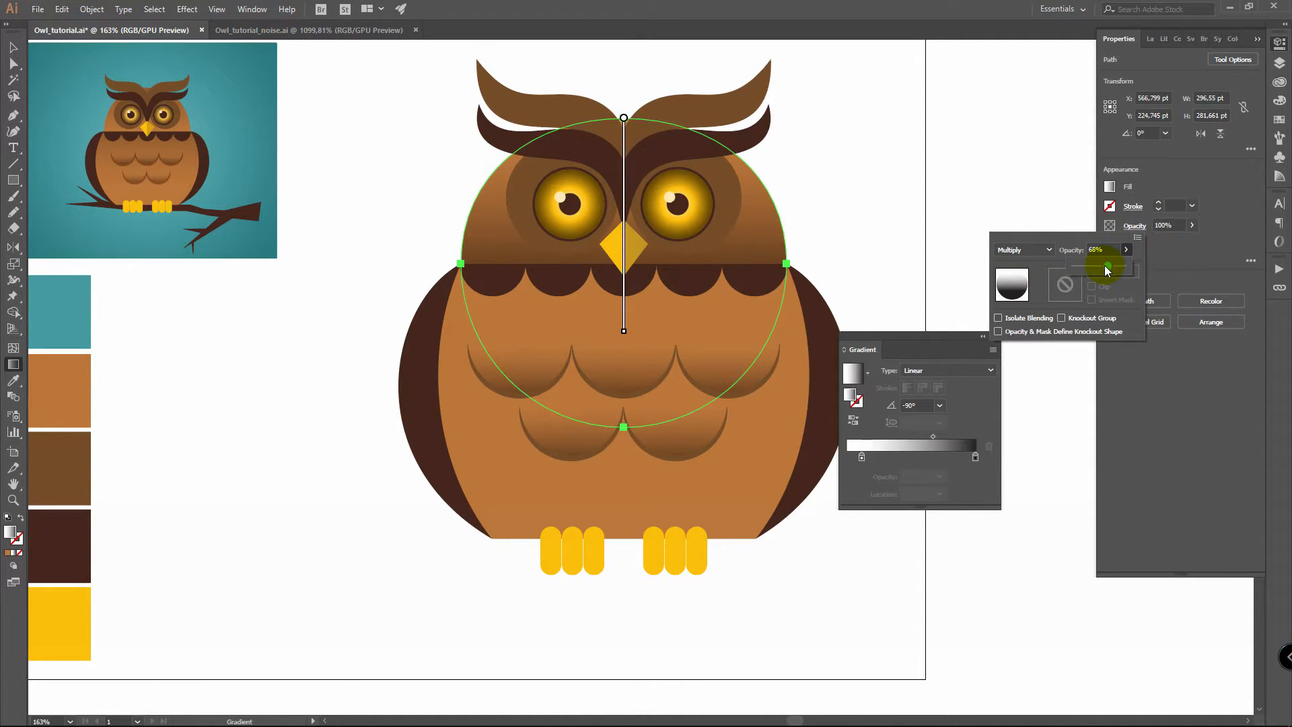
click(1134, 213)
key(v)
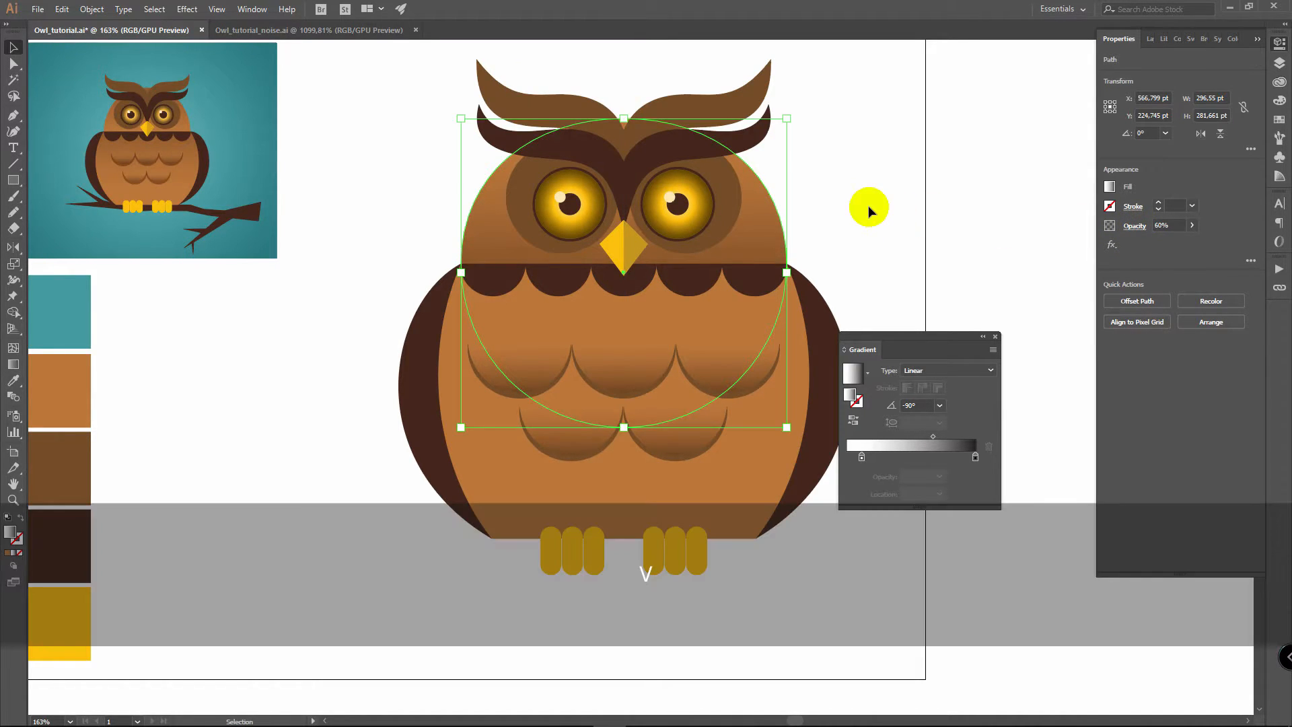
Step: Duplicate the body in place and fill the copy with a 90° white-to-black linear gradient, darkest under the scalloped collar
click(756, 482)
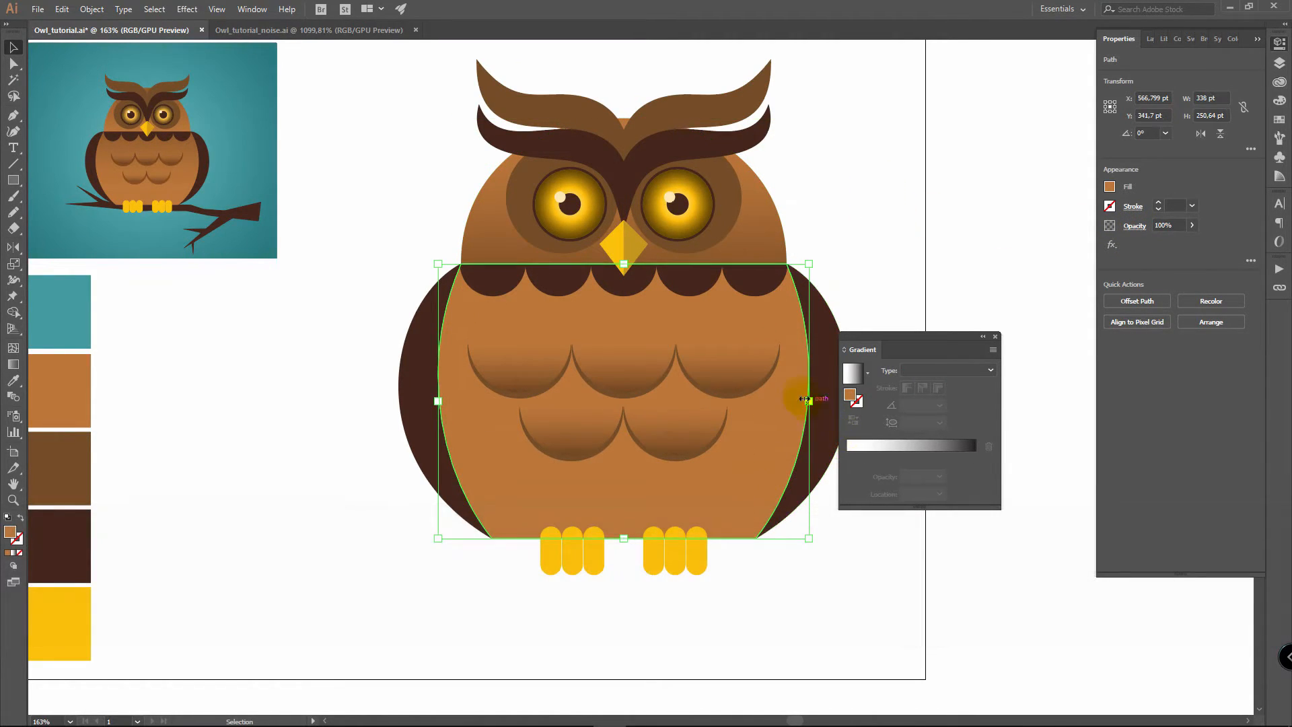
key(ctrl)
key(ctrl+f)
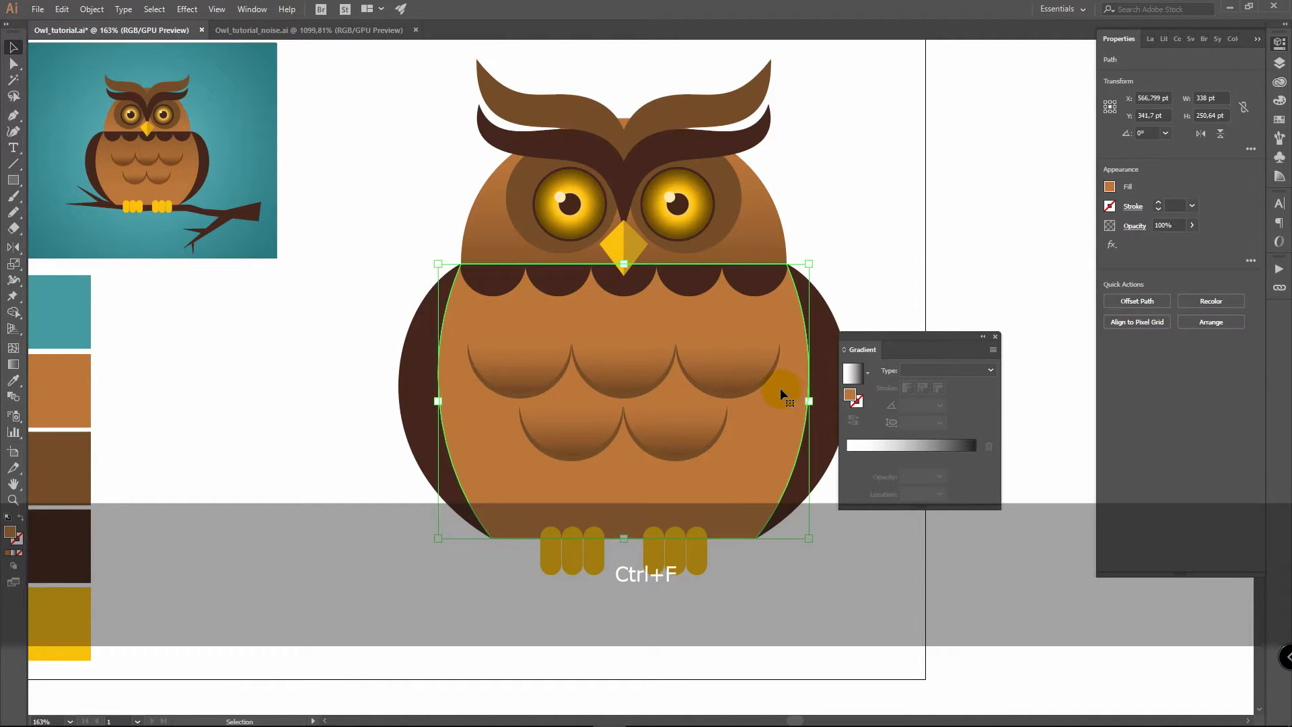
click(12, 365)
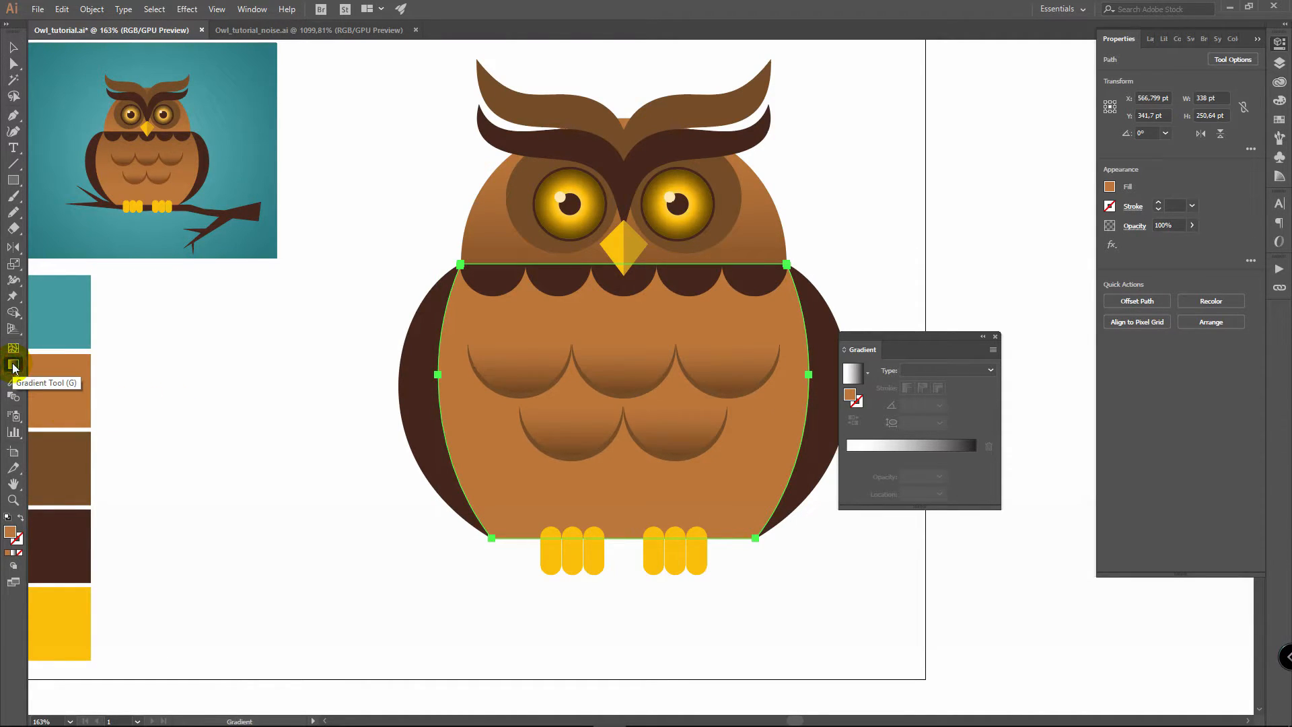
click(634, 542)
drag(638, 516, 637, 260)
Step: Set the body's gradient copy to Multiply blending at 60% opacity and close the gradient settings
click(1134, 225)
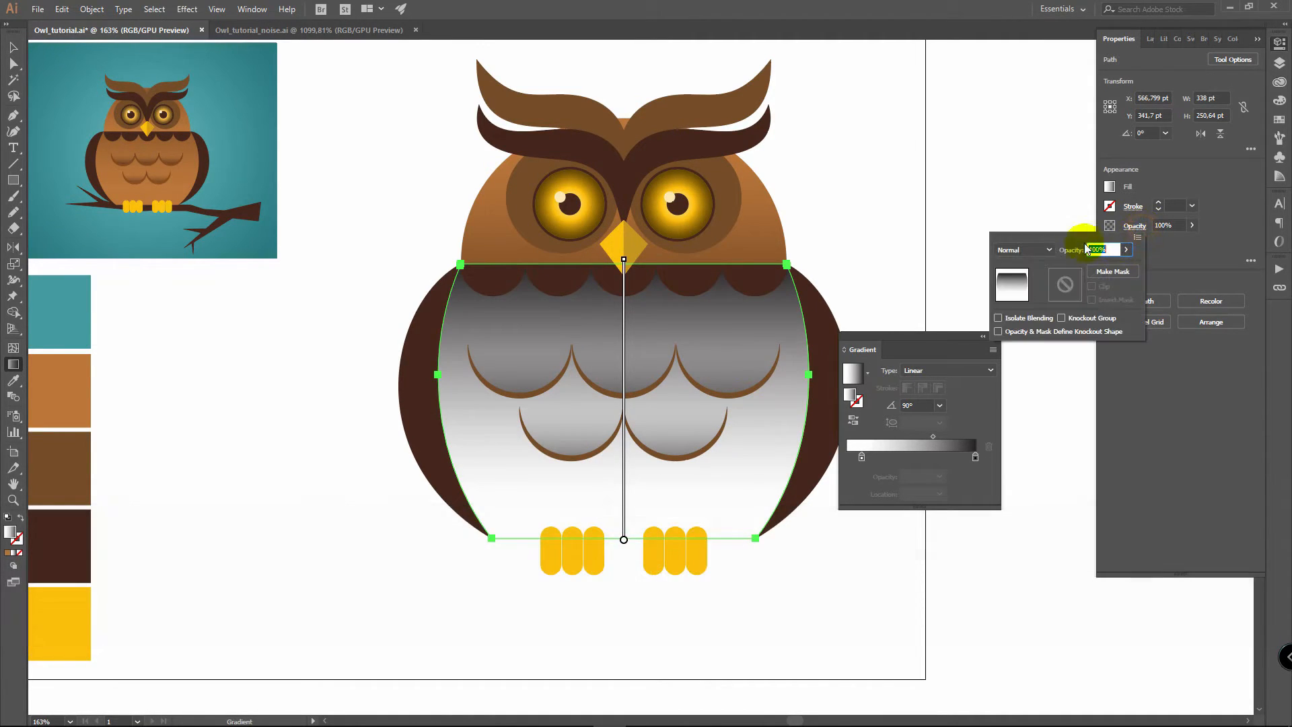
click(1032, 249)
click(1022, 297)
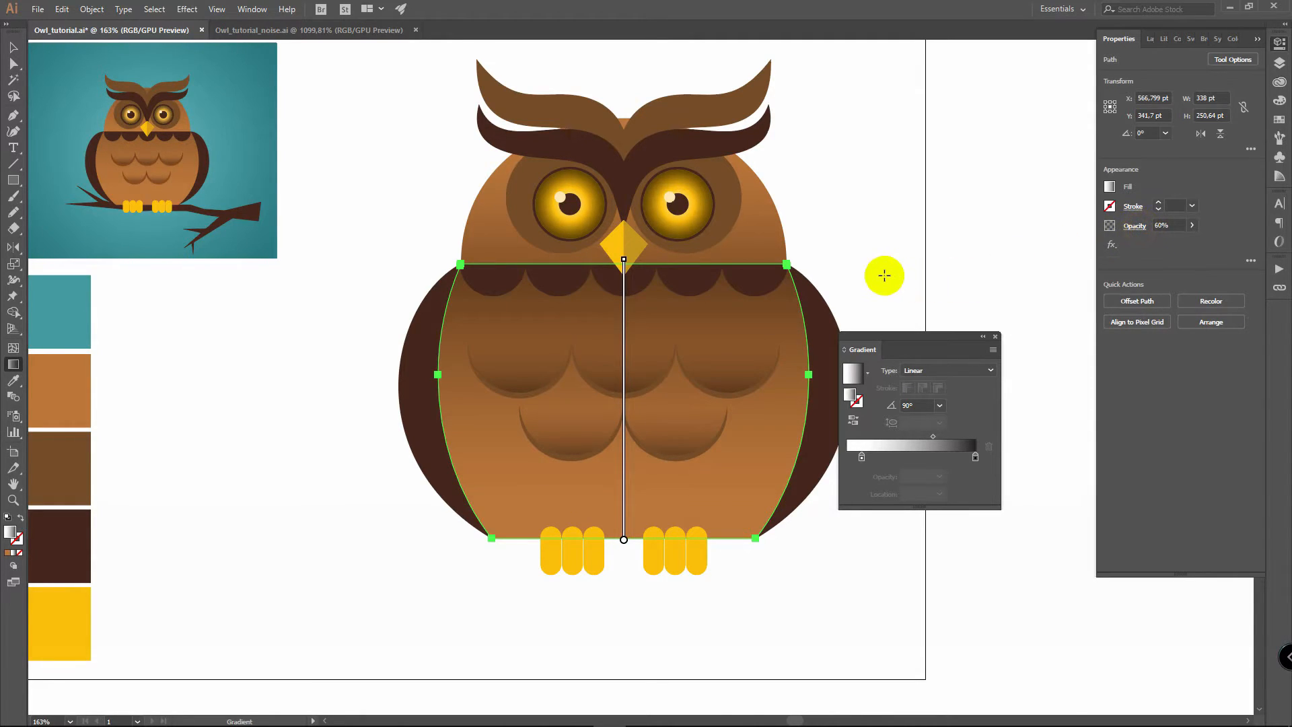
key(v)
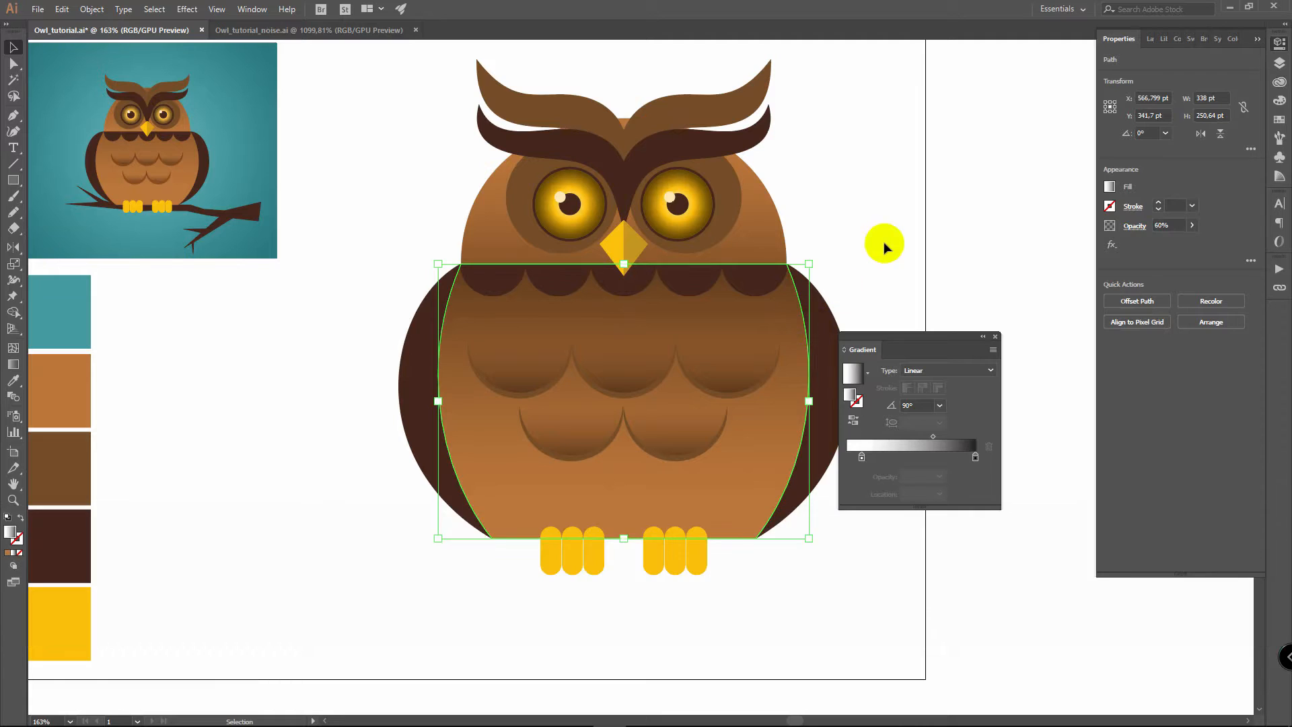
click(883, 241)
click(995, 336)
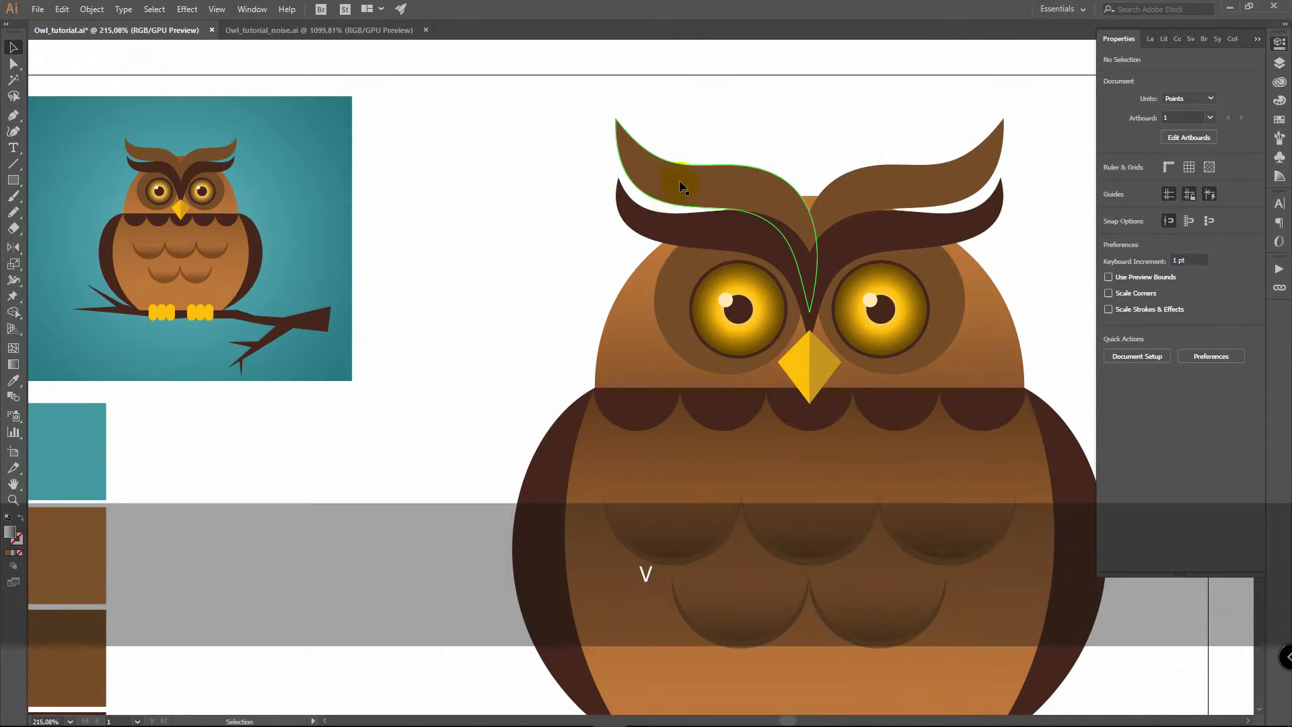
Step: Reshape the upper edge of the left dark eyebrow by adjusting the curve handle at its outer tip
key(z)
drag(732, 175, 913, 177)
key(v)
key(space)
drag(796, 180, 597, 199)
key(v)
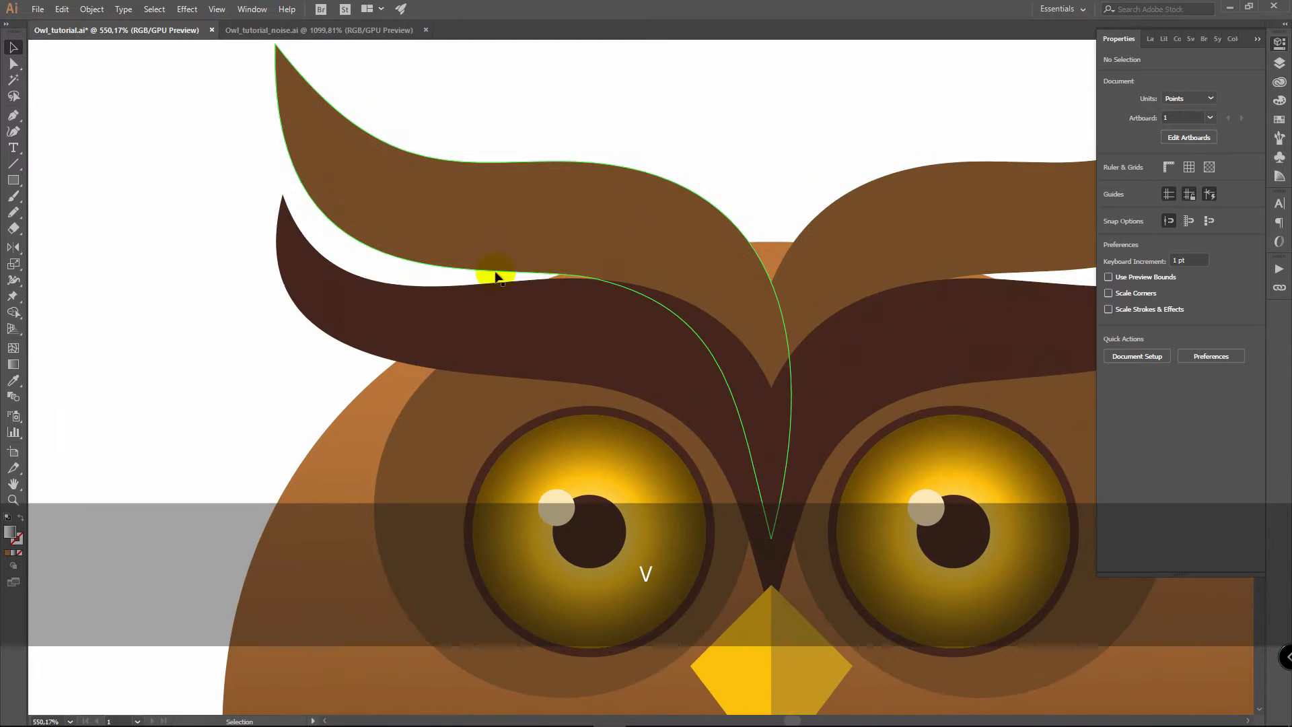
key(a)
click(427, 309)
click(284, 197)
drag(358, 326, 355, 303)
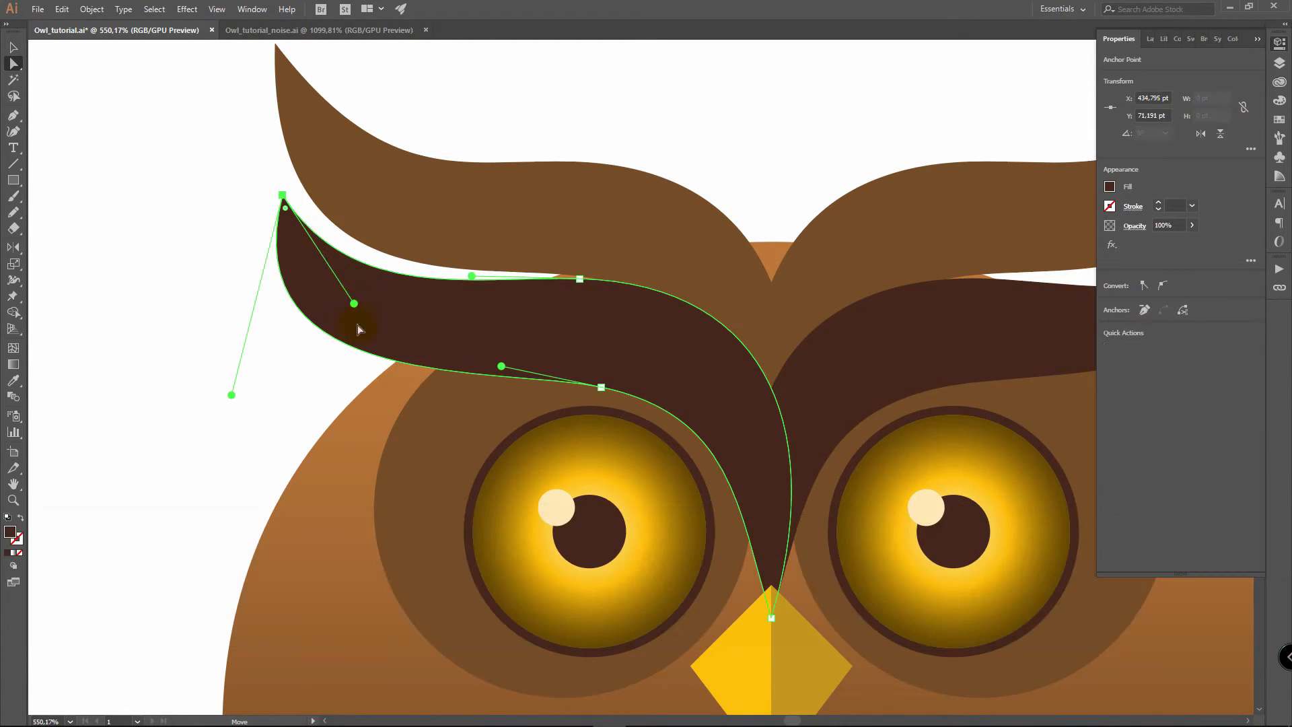
click(272, 360)
Step: Ungroup the dark eyebrows and delete the right one
key(z)
drag(822, 332, 622, 328)
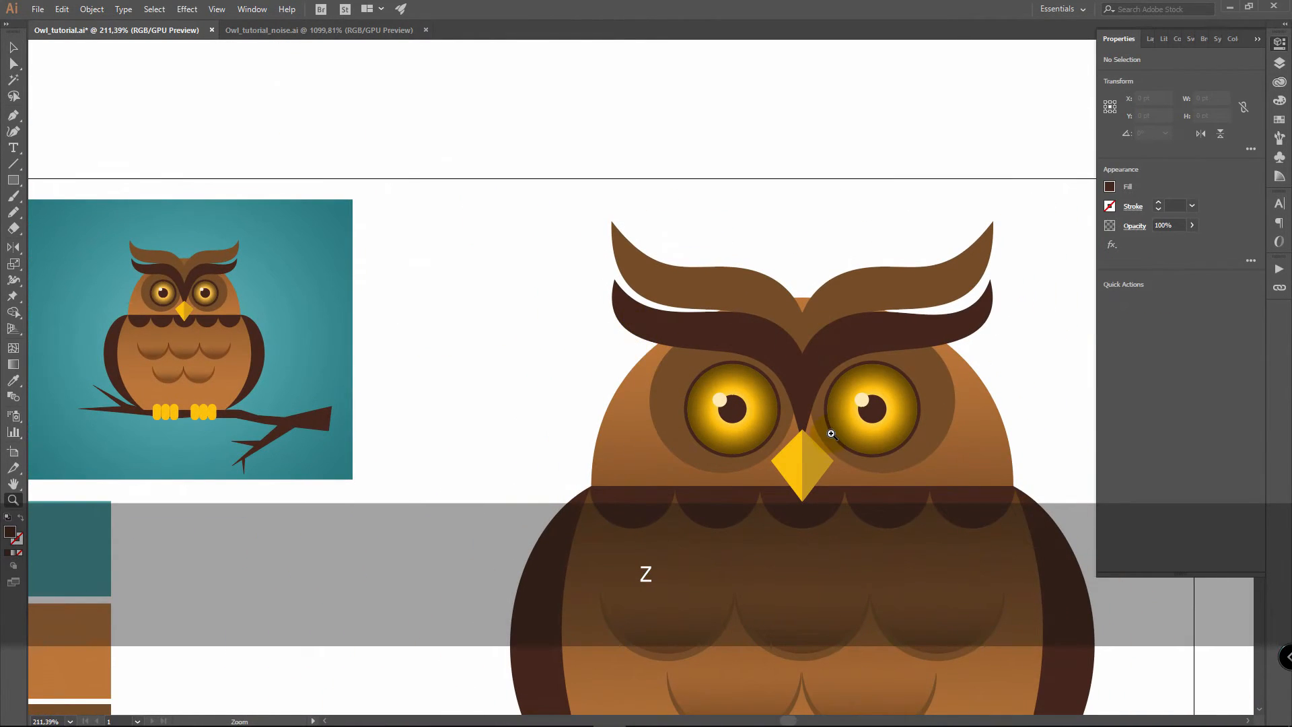
drag(803, 338, 730, 314)
key(v)
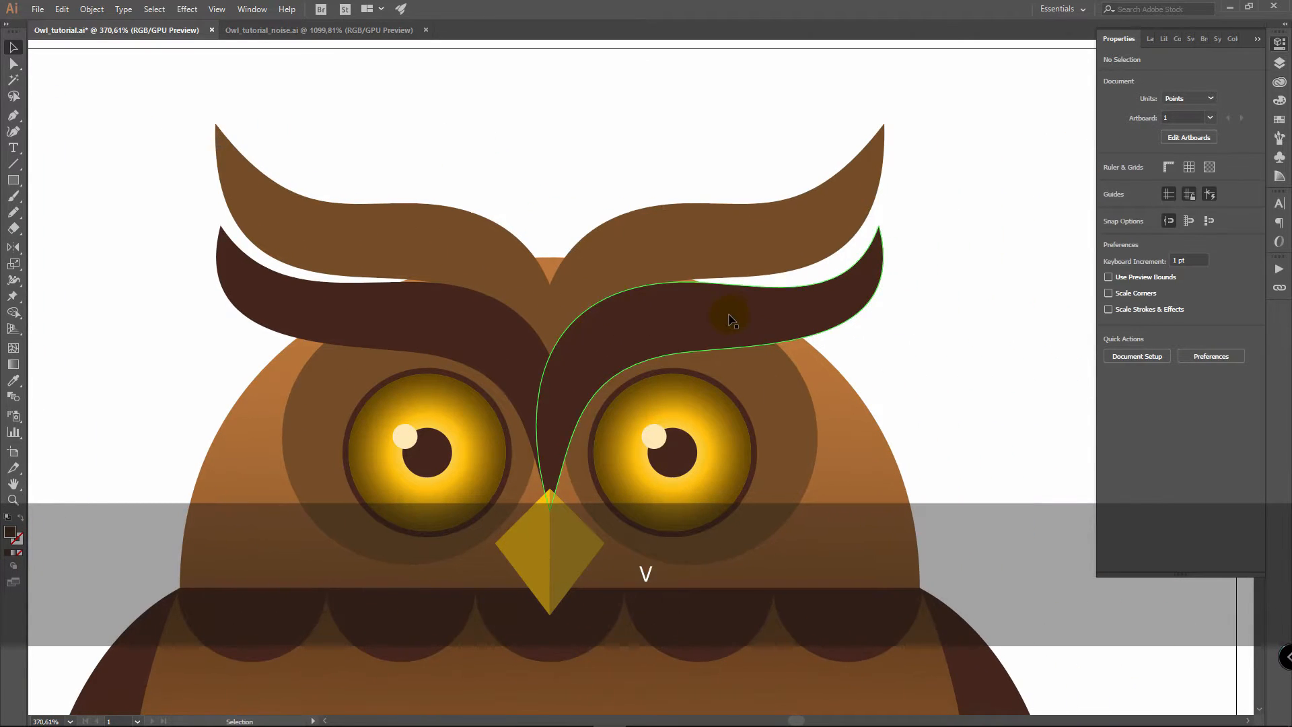
right_click(730, 314)
click(768, 426)
click(819, 308)
key(Delete)
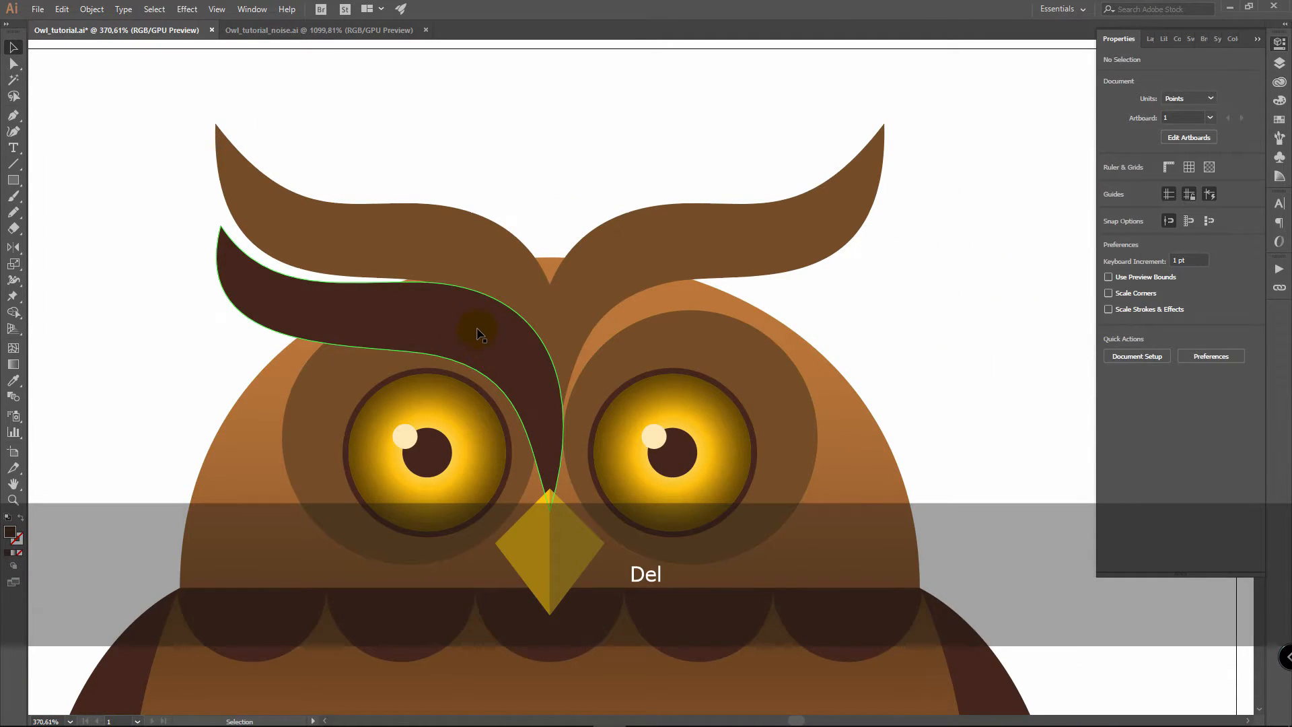
Step: Create a mirrored copy of the left dark eyebrow across a vertical axis through the beak's lower tip
click(422, 323)
click(12, 246)
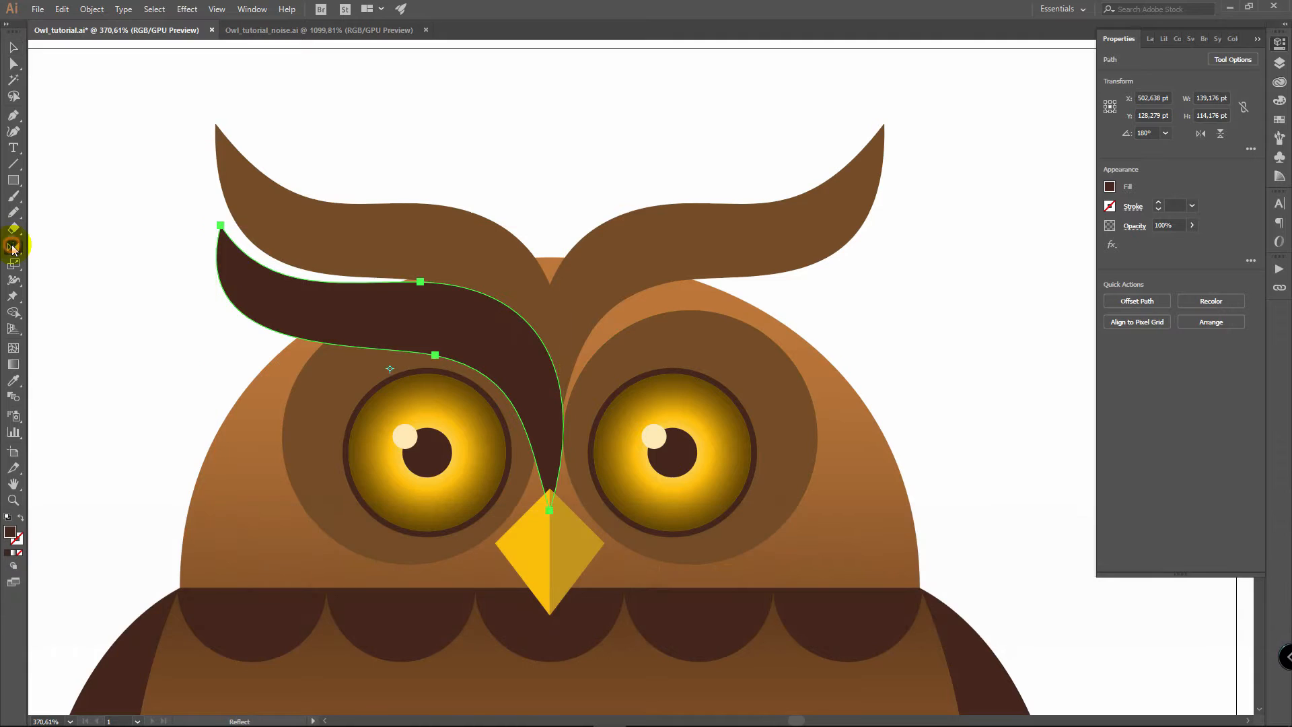
key(alt)
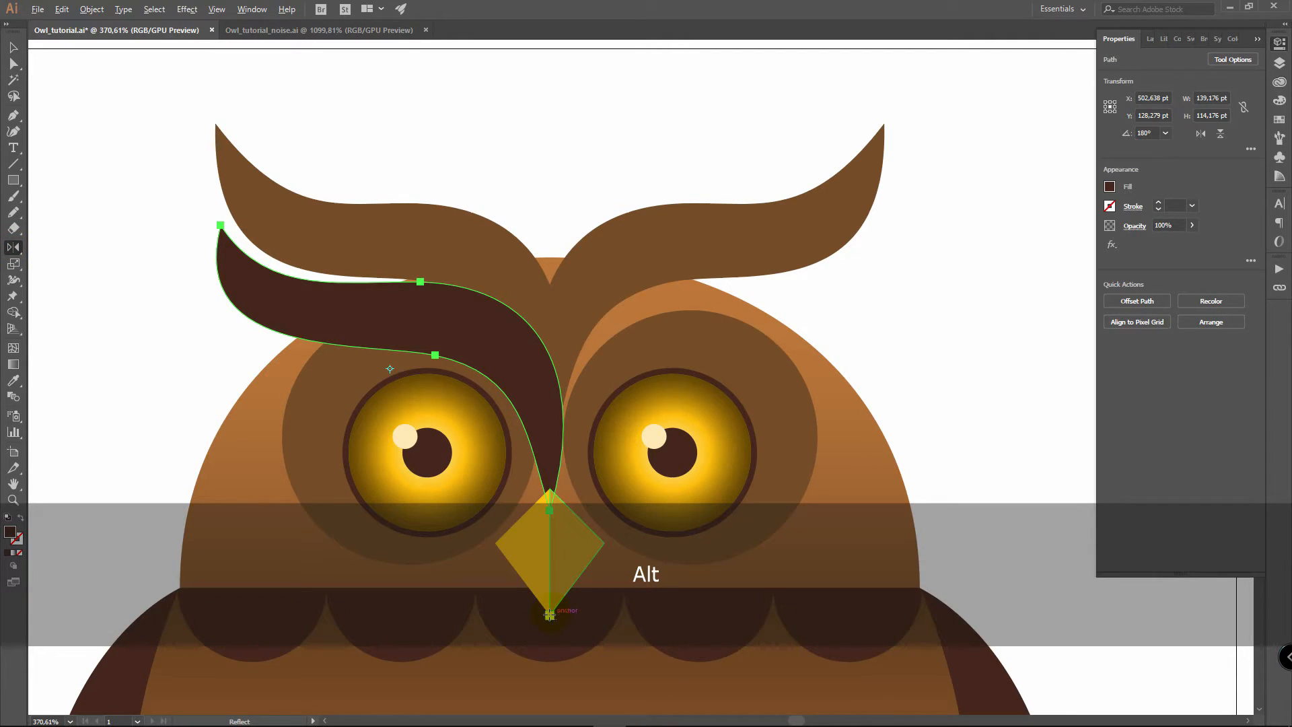
alt+click(550, 614)
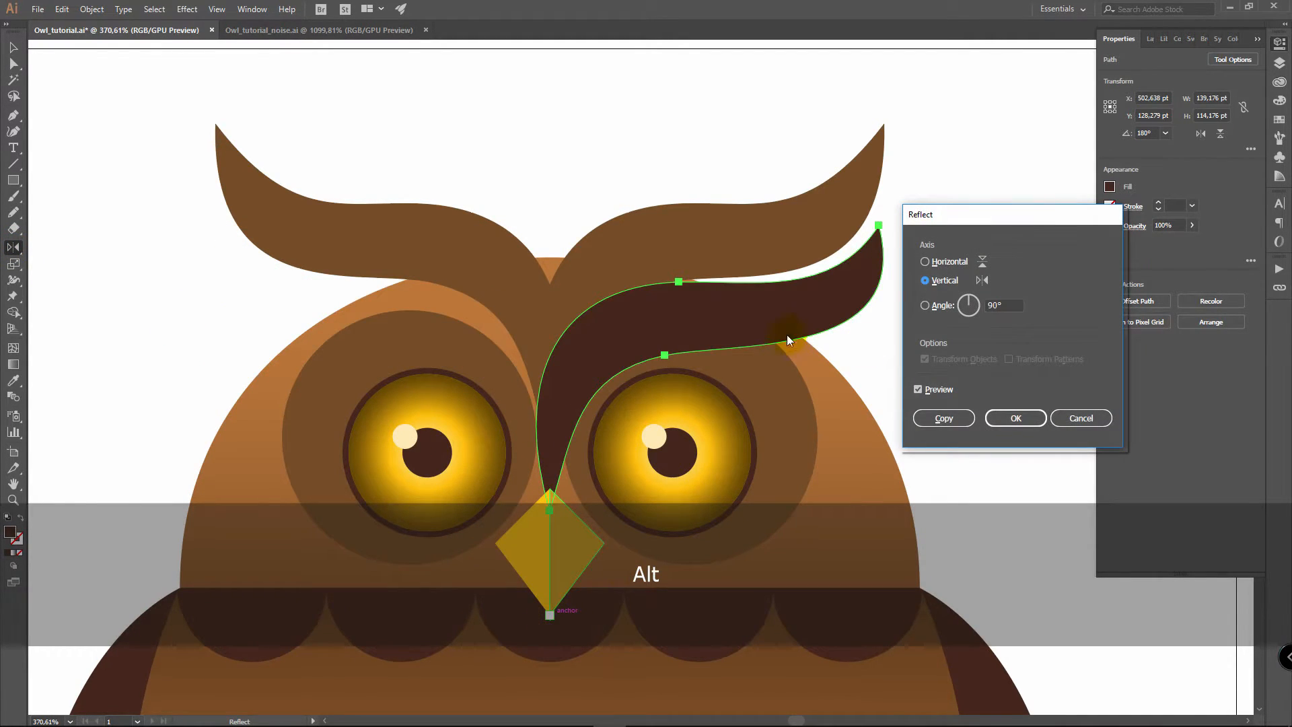
click(944, 418)
key(v)
click(992, 297)
Step: Group the two dark eyebrows together
click(859, 296)
shift+click(506, 335)
key(ctrl+g)
key(z)
drag(665, 426, 515, 427)
key(space)
drag(695, 477, 712, 266)
key(v)
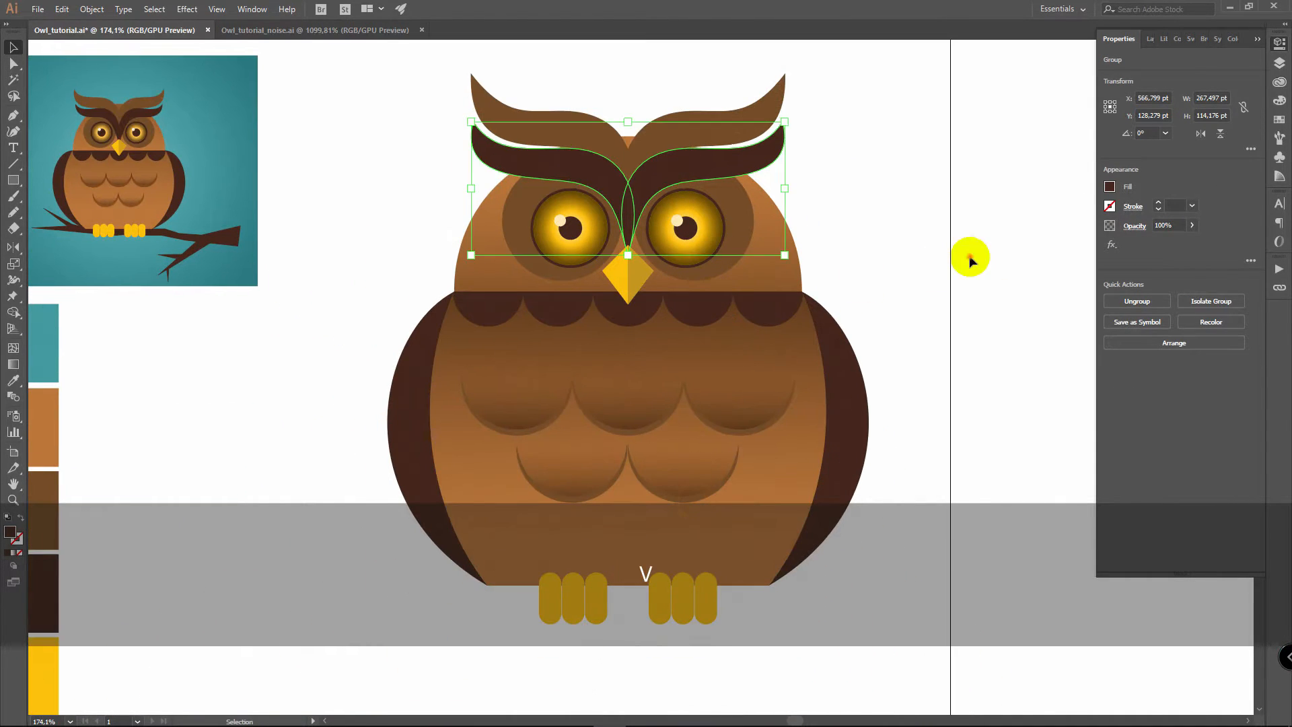
click(970, 260)
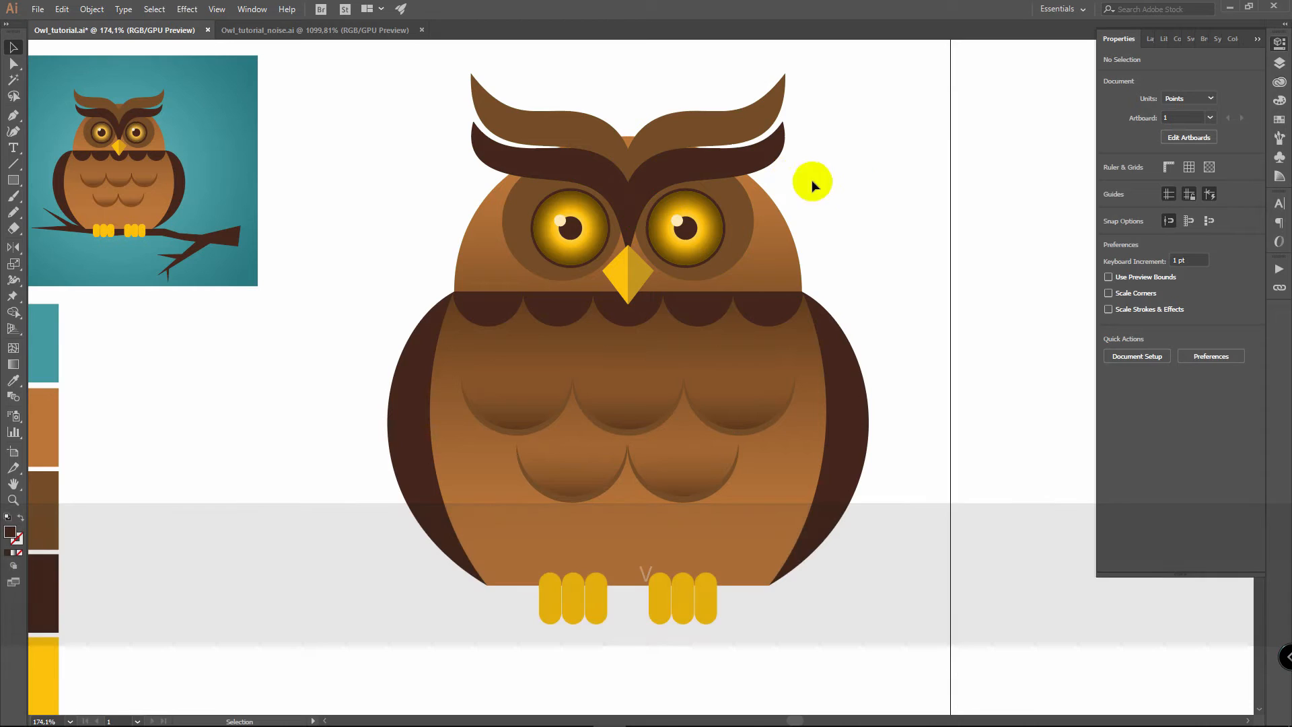
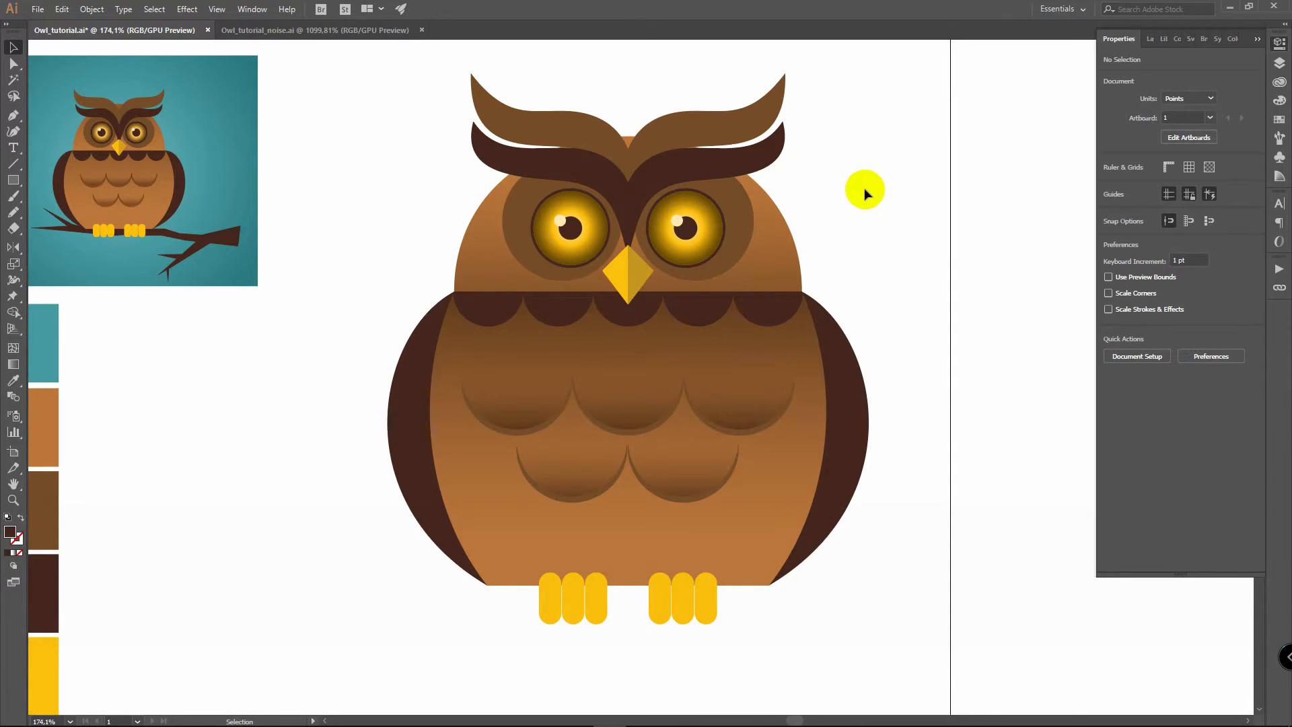
Step: Sample the dark brown swatch and draw the branch's upper edge with the Pen from its raised right end to below the owl's left side
key(ctrl+0)
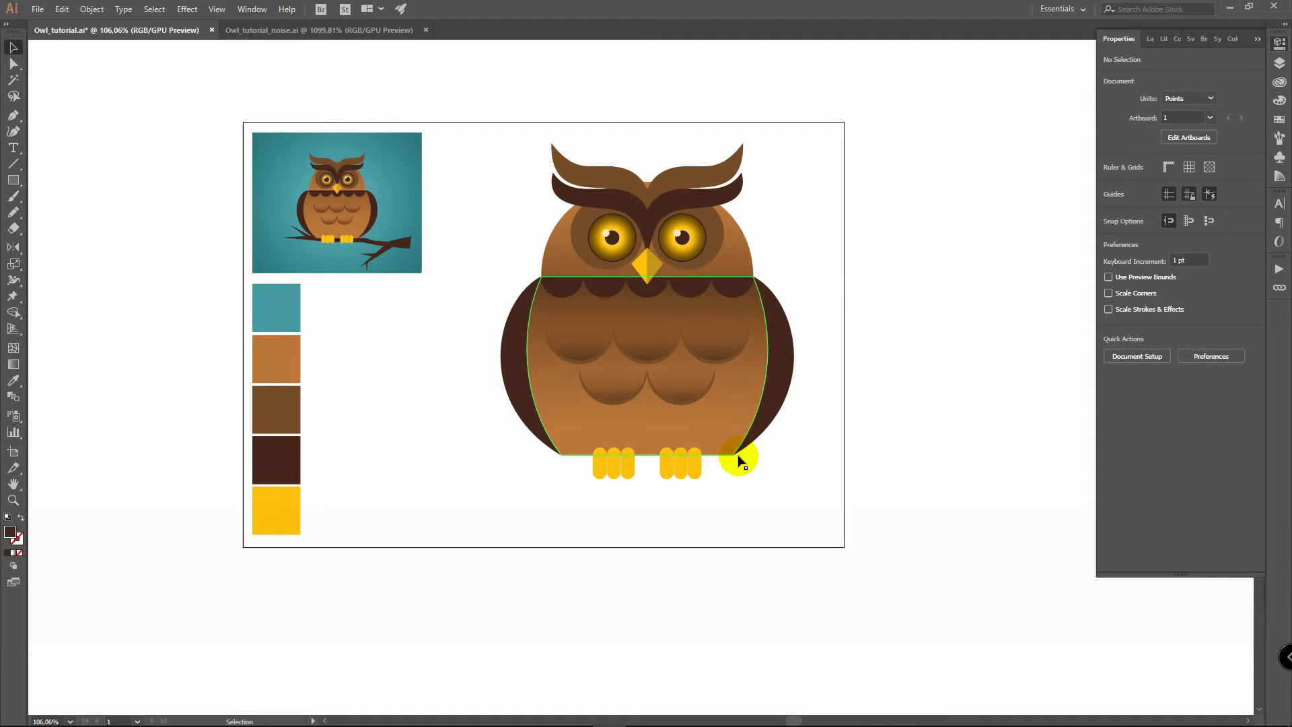
key(i)
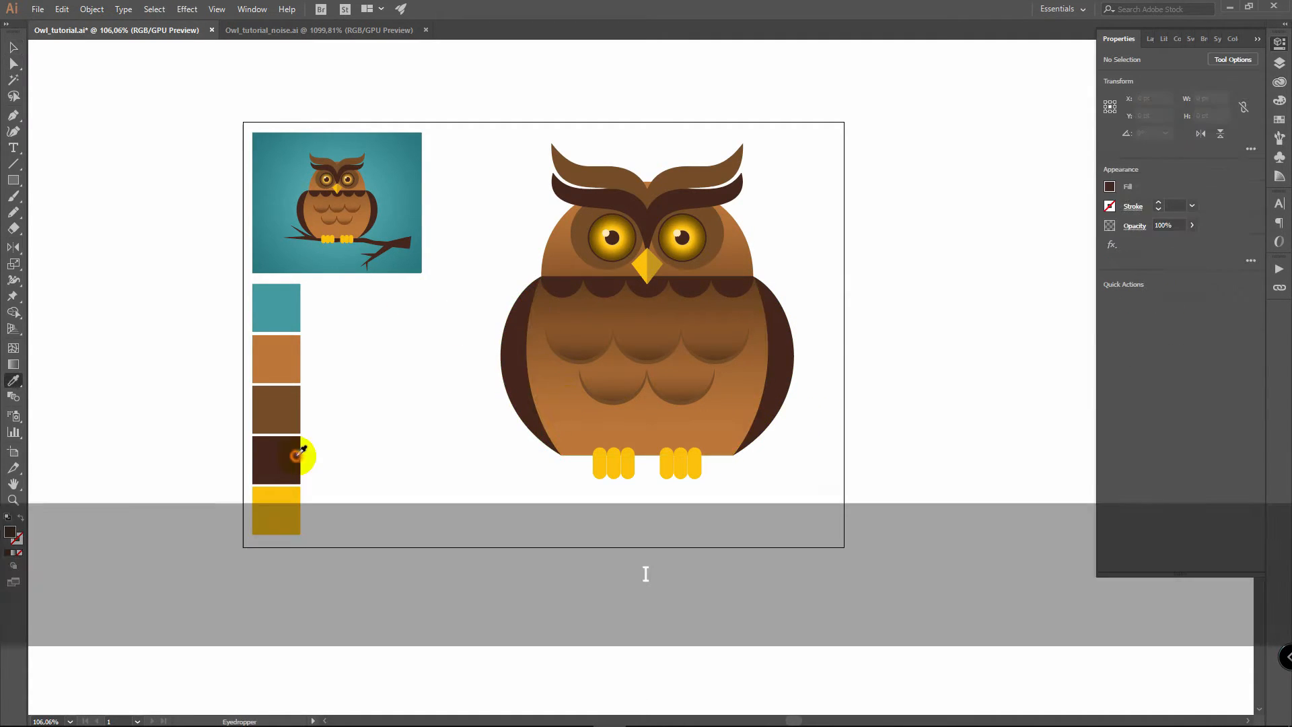
key(p)
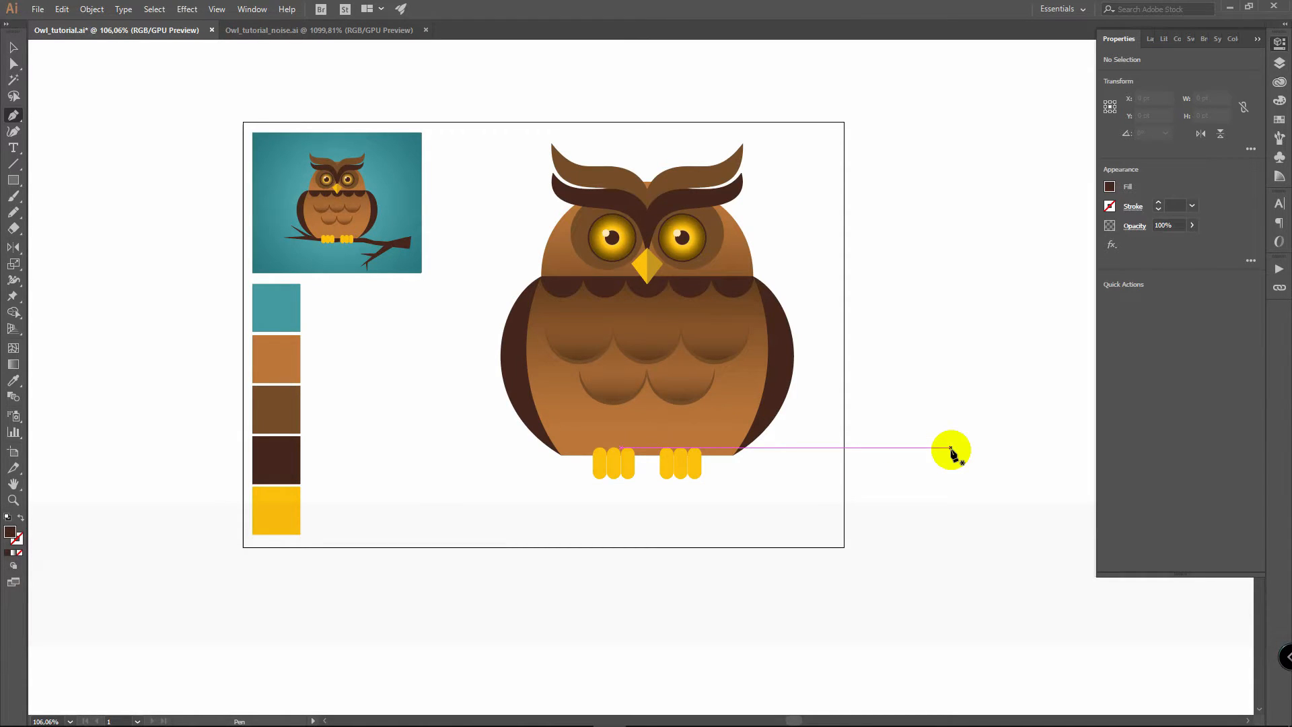
click(974, 410)
click(891, 455)
click(804, 448)
click(761, 466)
click(707, 457)
click(570, 463)
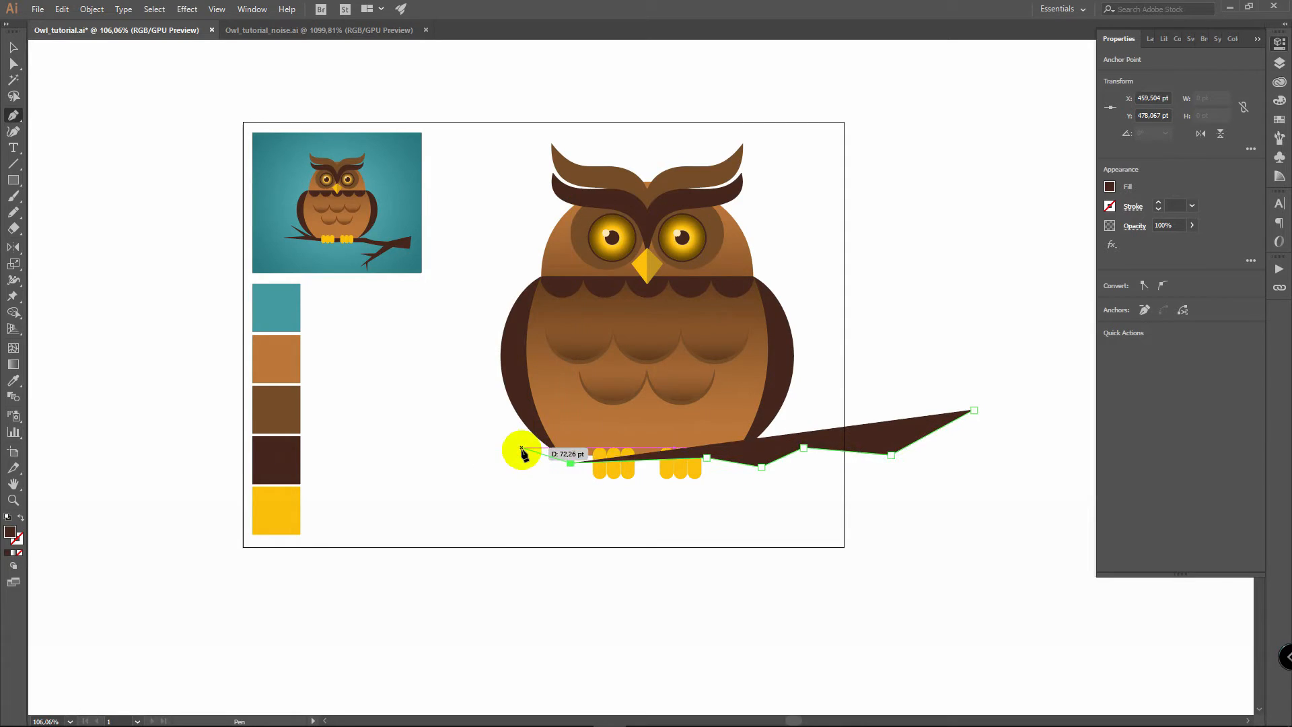
Step: Continue the branch outline around a forked left end with one short upper twig and one longer lower twig
click(527, 449)
click(472, 412)
click(509, 455)
click(421, 493)
click(530, 479)
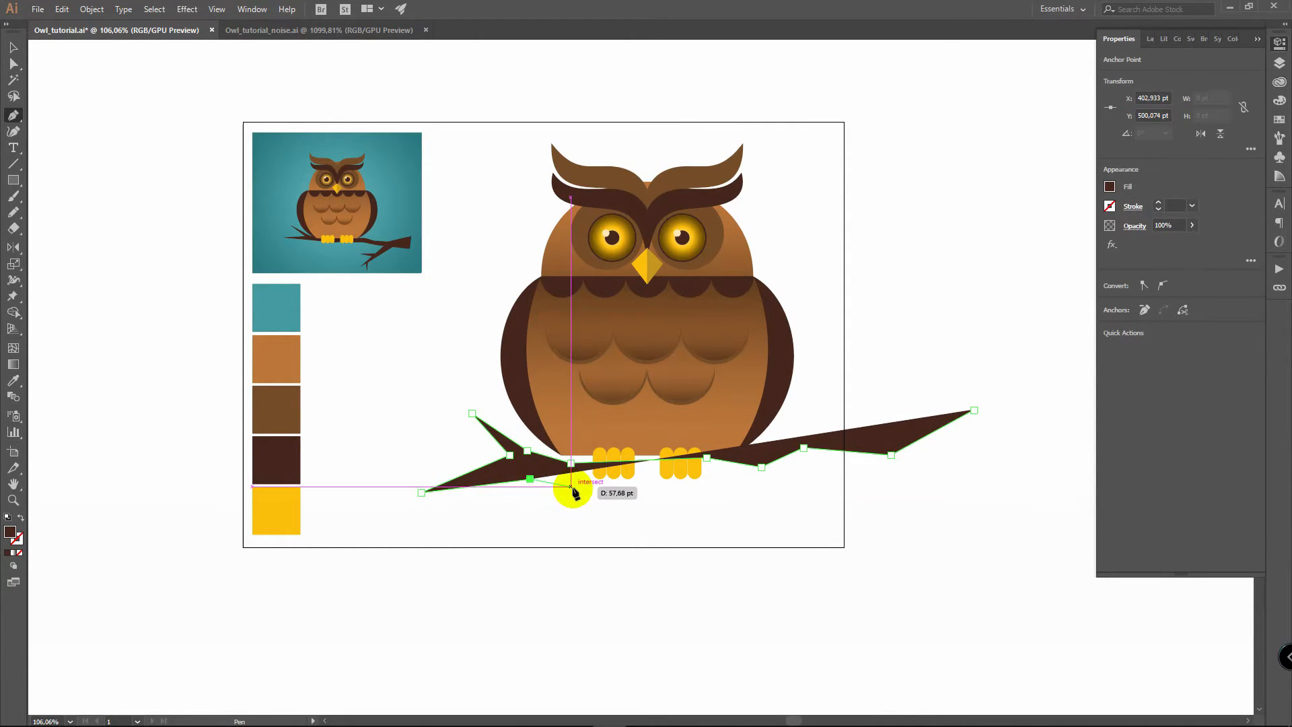
Step: Draw the branch's slightly uneven lower edge back beneath the owl to where the right side twig branches off
click(583, 484)
click(647, 479)
click(724, 483)
click(787, 492)
click(846, 479)
click(873, 486)
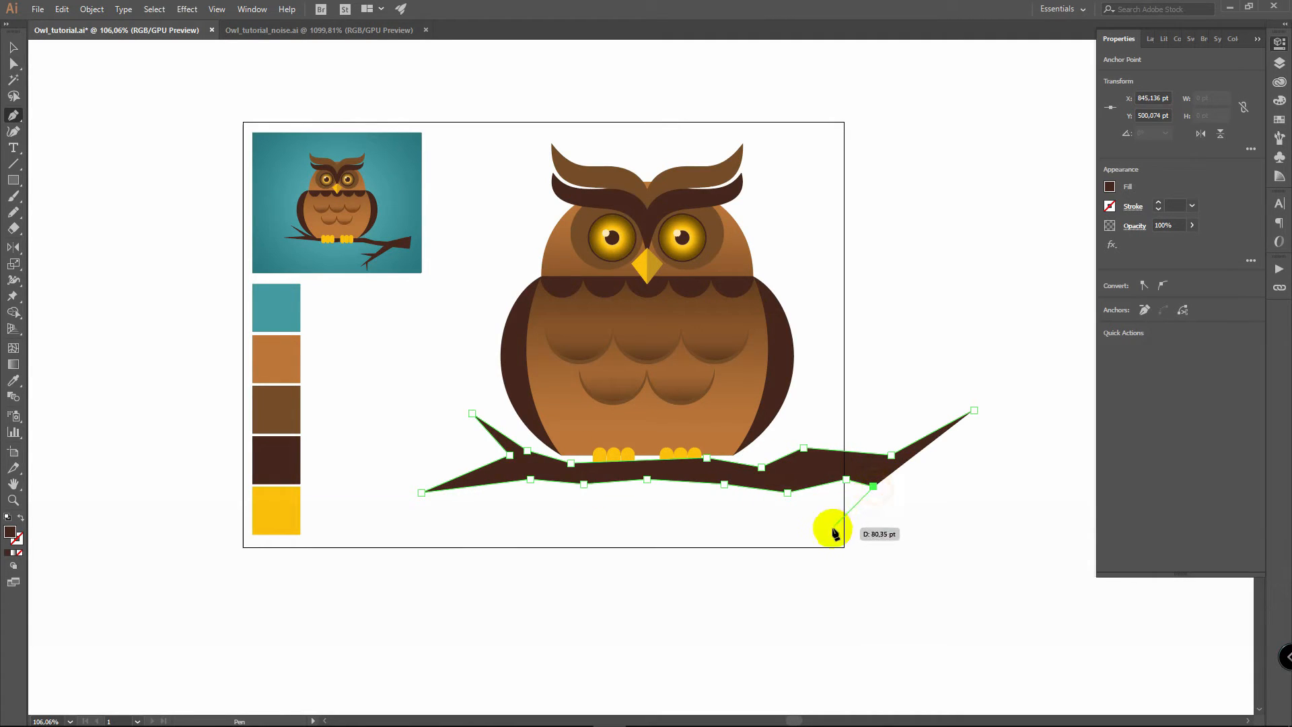
Step: Extend the outline down into a side twig ending in three pointed tips below the artboard's lower right corner
click(829, 546)
click(753, 542)
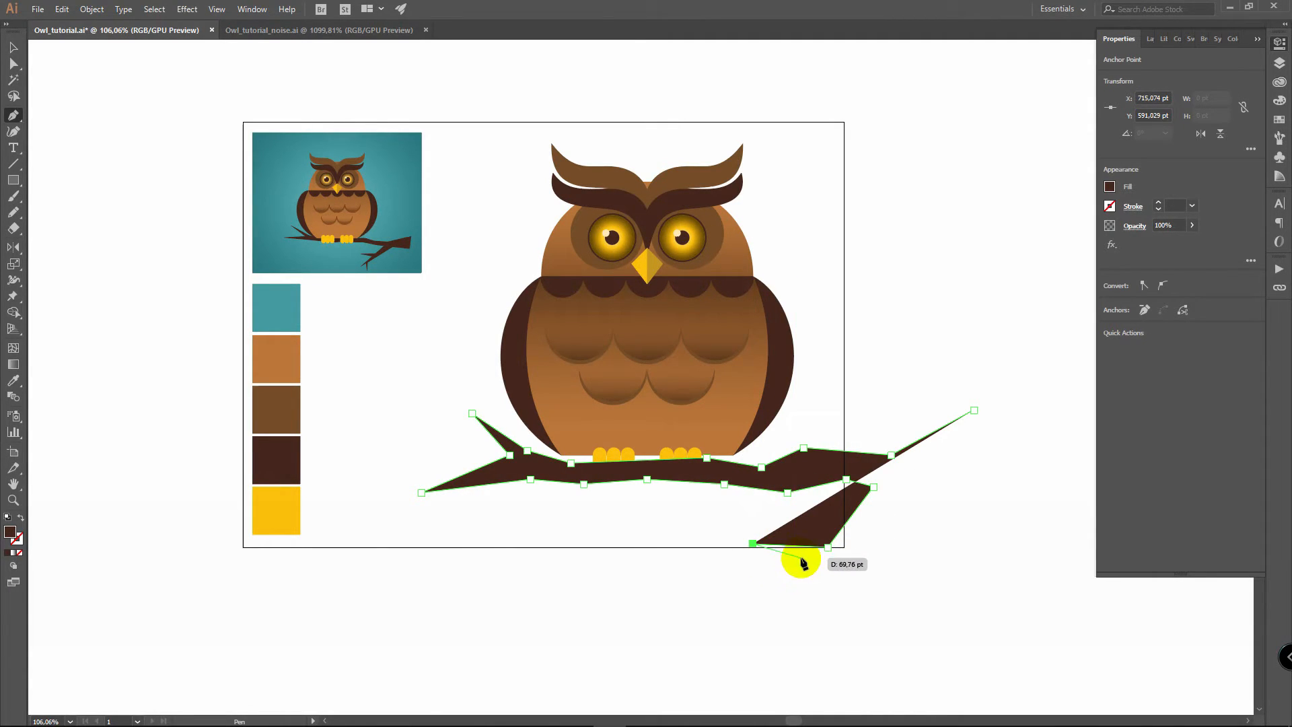
click(800, 557)
click(748, 593)
click(800, 569)
click(805, 592)
click(811, 569)
Step: Draw the side twig's outer edge and the branch's wide blunt right end, closing the path at its starting point
click(853, 550)
click(910, 479)
click(984, 496)
click(973, 411)
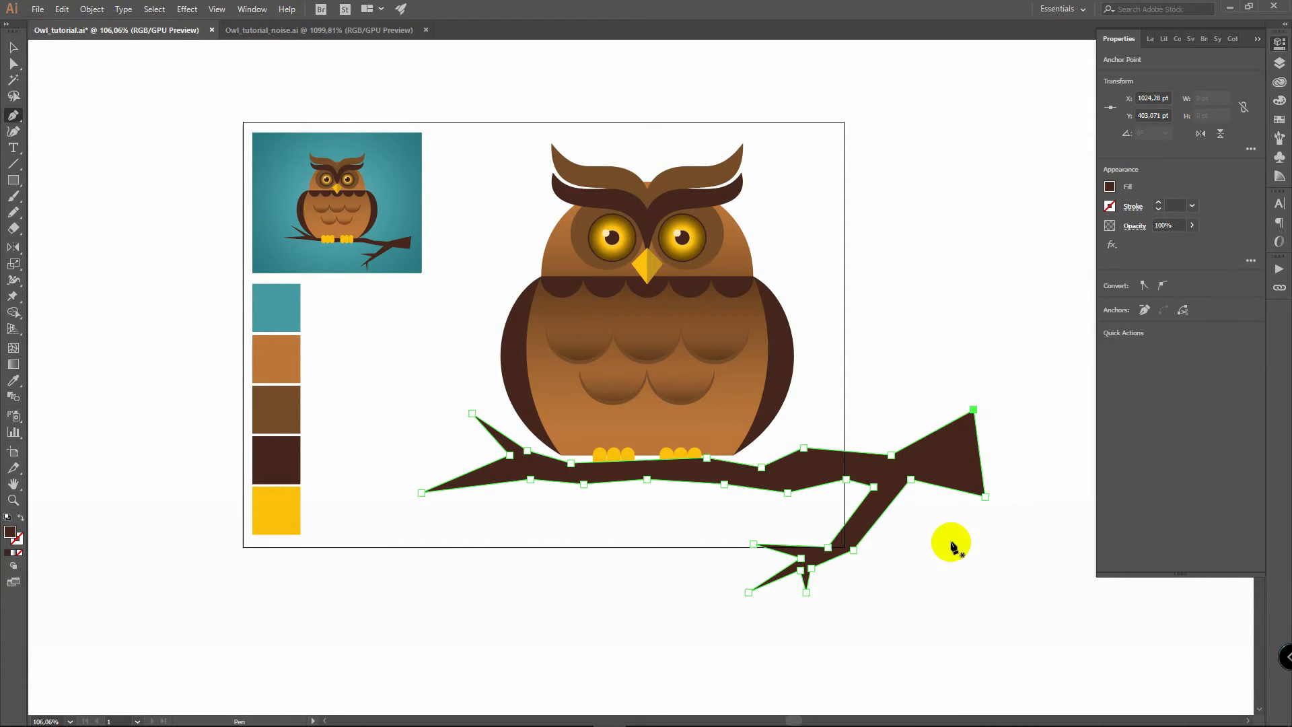
Step: Send the branch to the back so that it sits behind the owl and its feet
key(z)
drag(752, 471, 853, 457)
key(v)
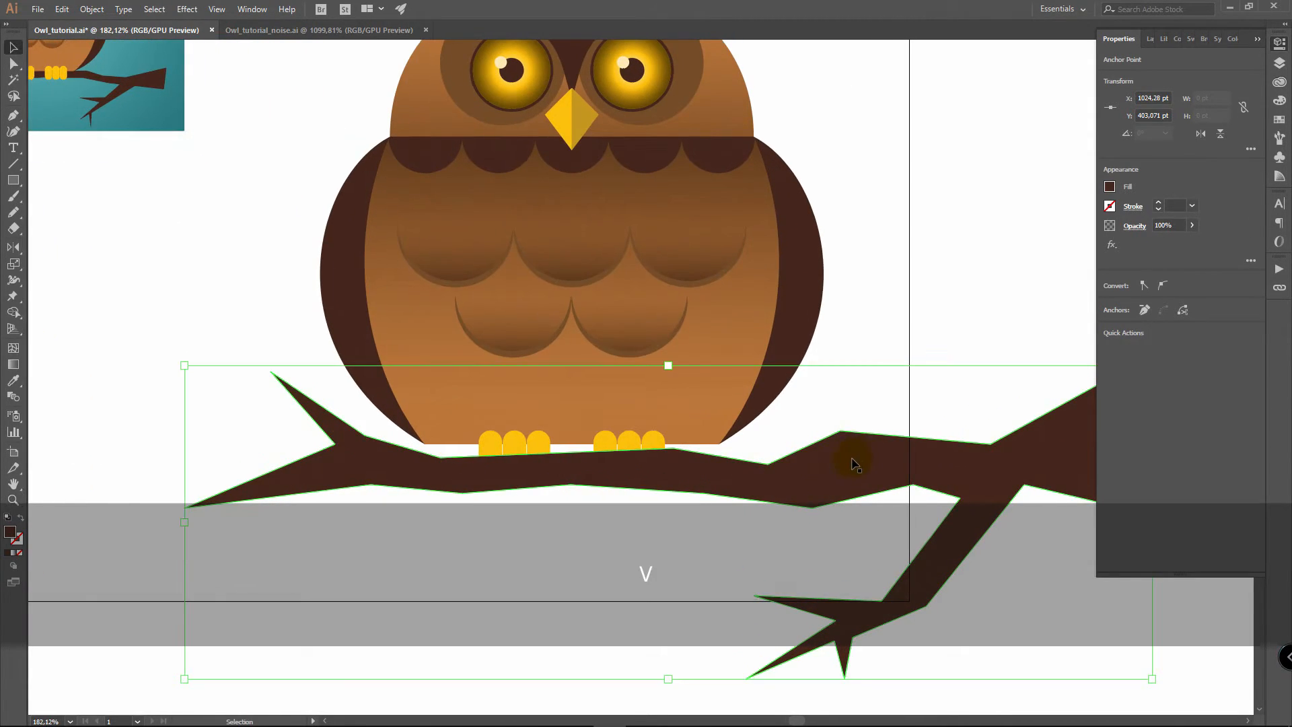
right_click(850, 457)
mouse_move(895, 389)
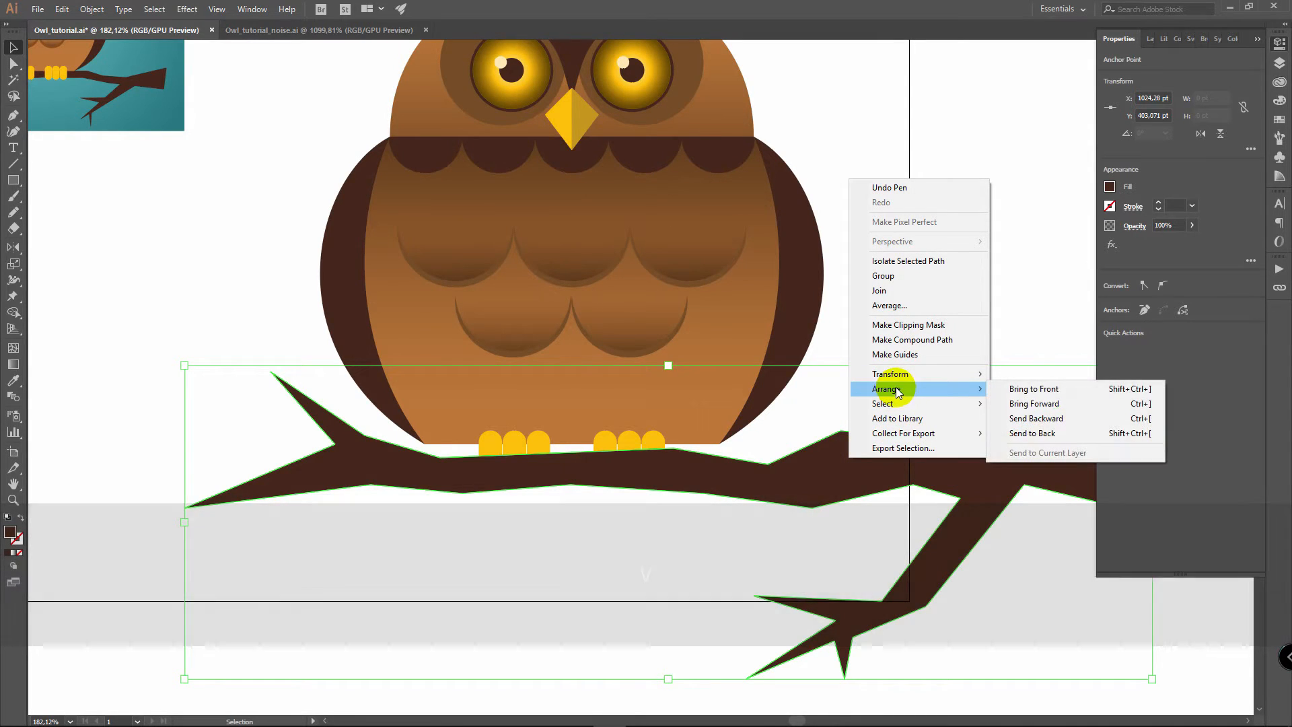
click(1044, 439)
click(909, 355)
Step: Move the branch's anchor points to align its upper edge with the owl's base and slim the section under the feet
key(a)
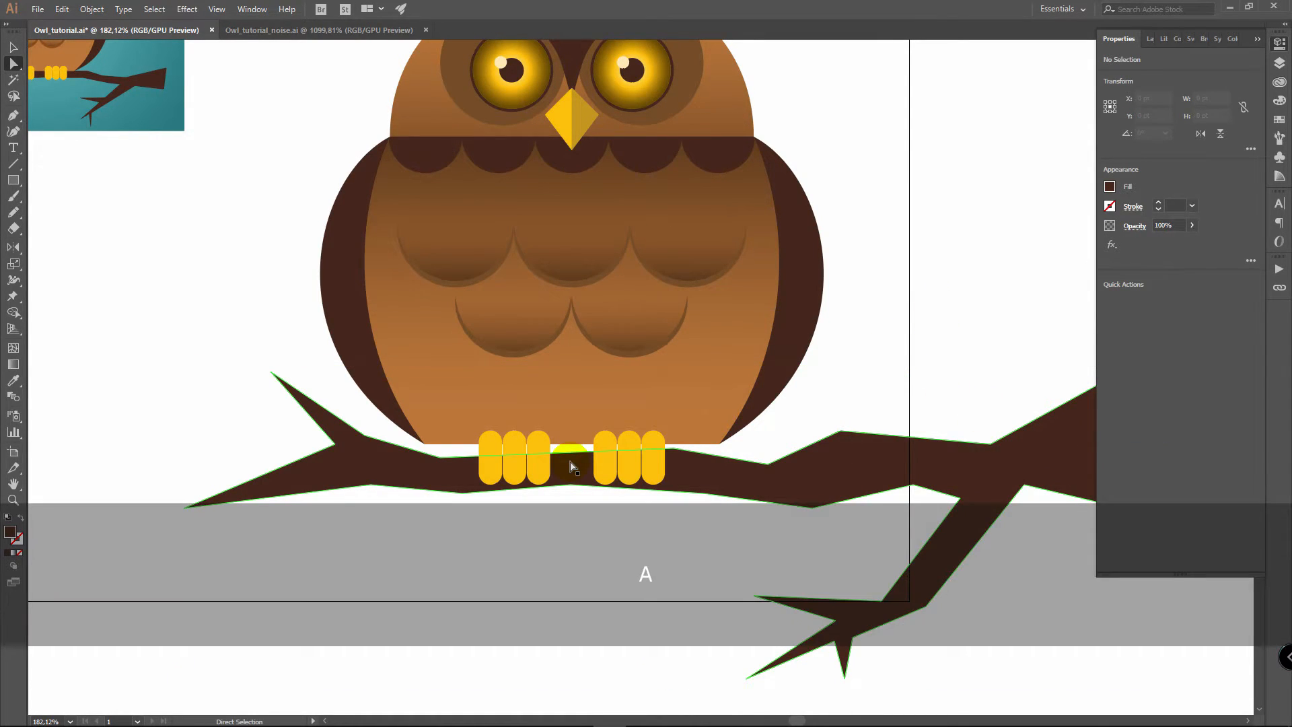
click(441, 458)
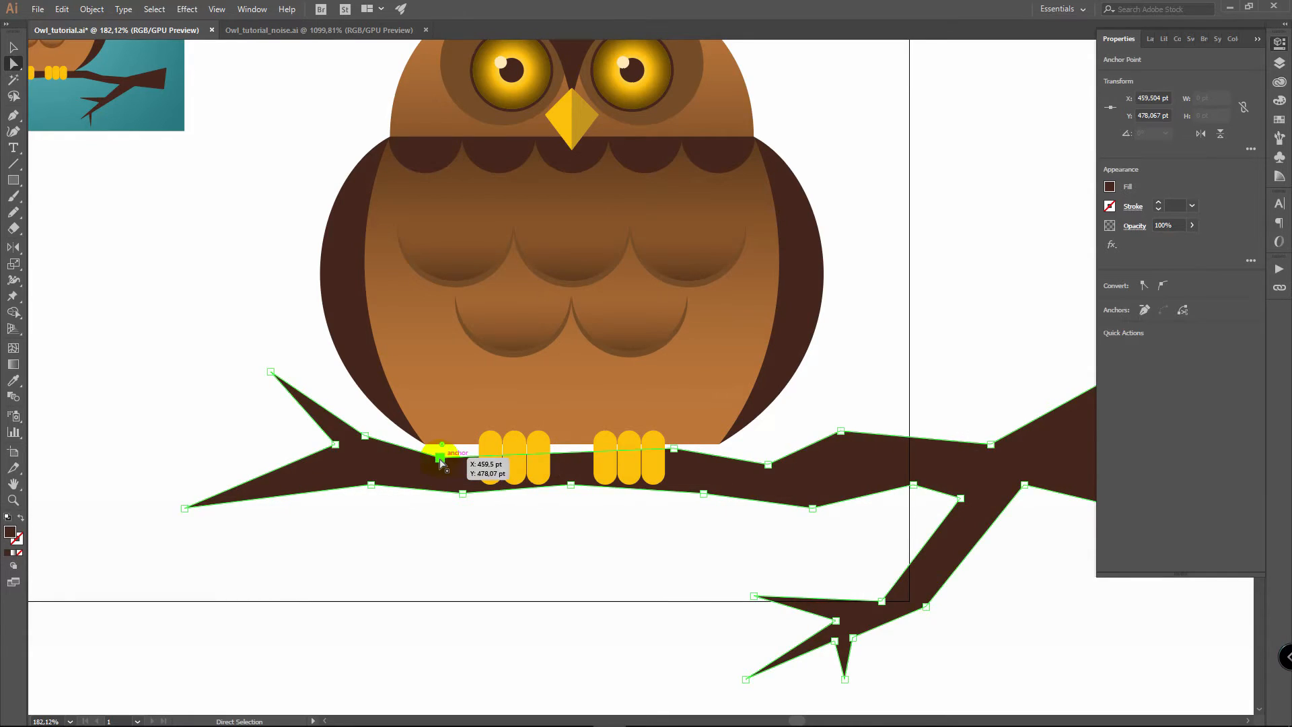
drag(441, 458, 424, 445)
drag(681, 457, 681, 452)
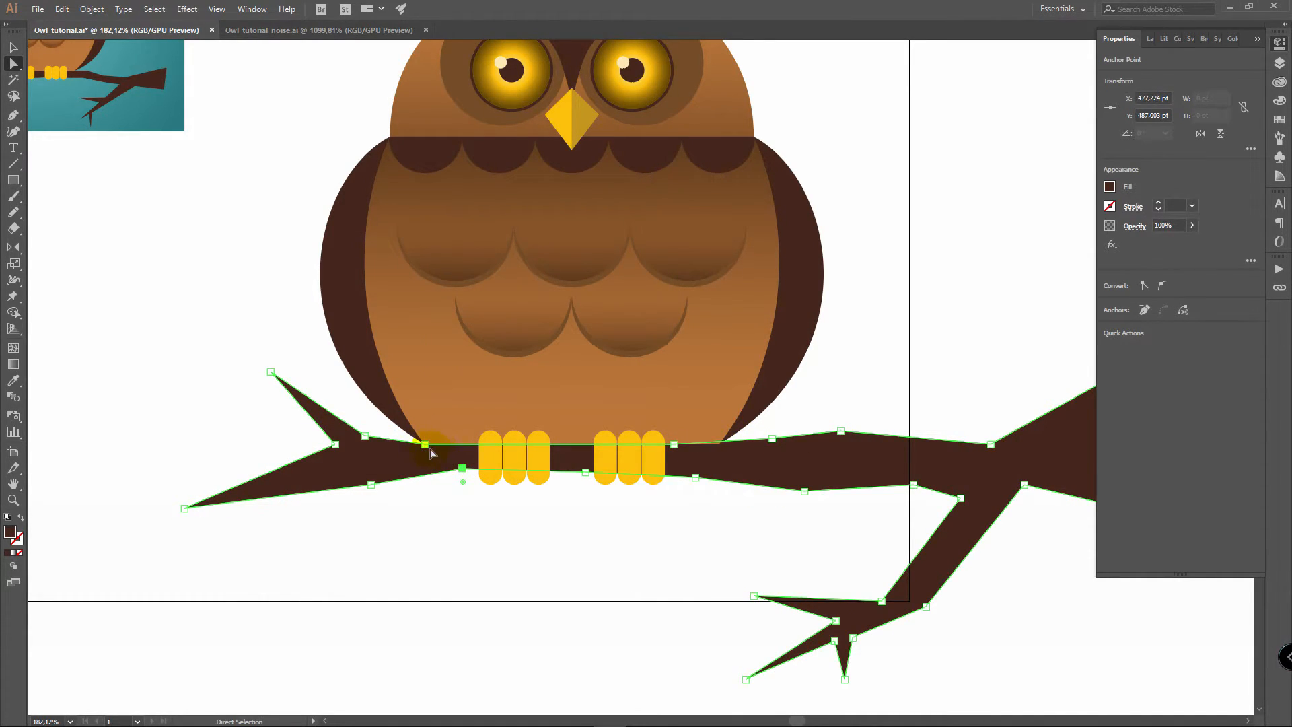
drag(357, 488, 369, 461)
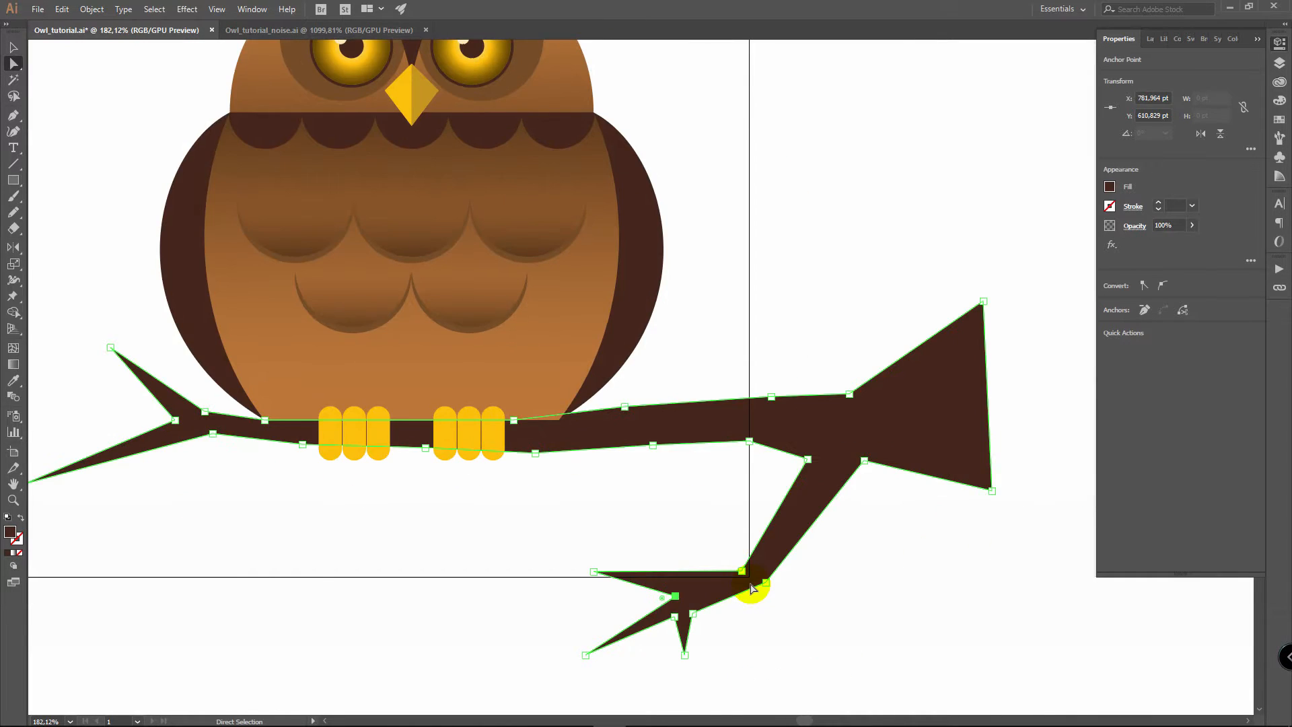
Step: Add an anchor point on the right side twig's upper edge and reshape the twig so it narrows toward its tips
key(p)
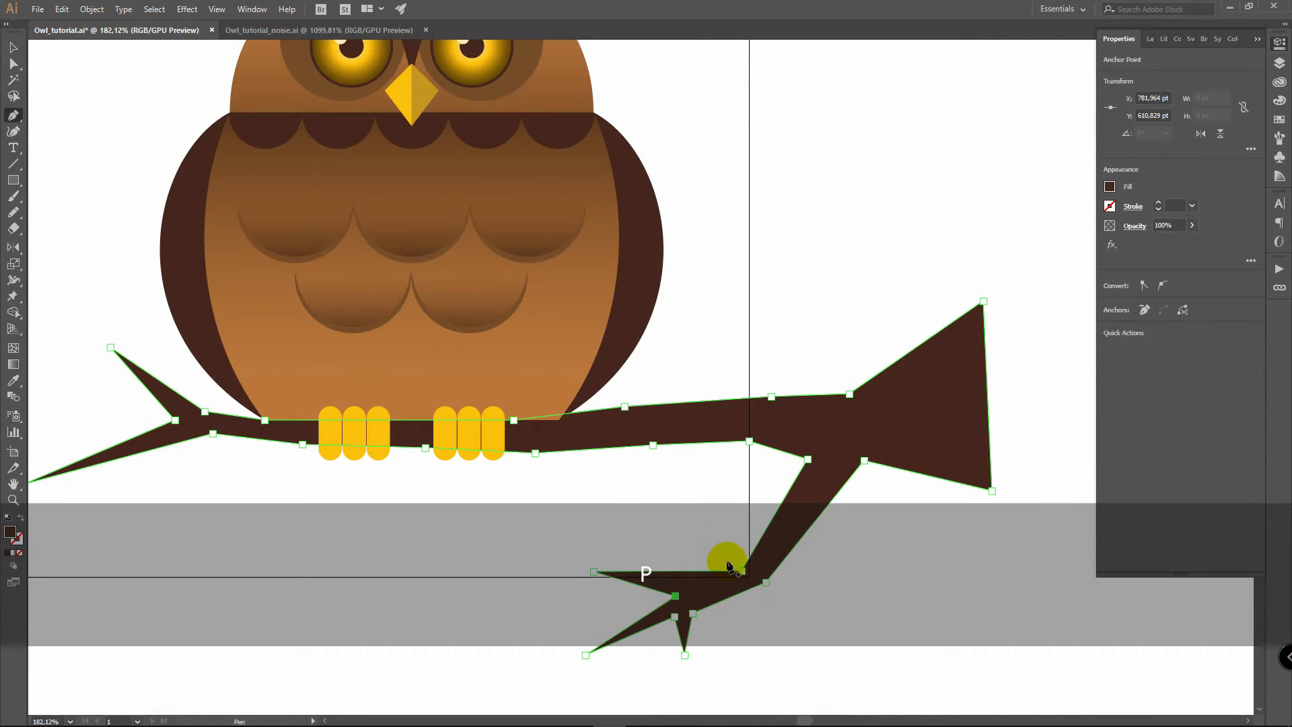
click(691, 570)
key(a)
drag(691, 570, 700, 585)
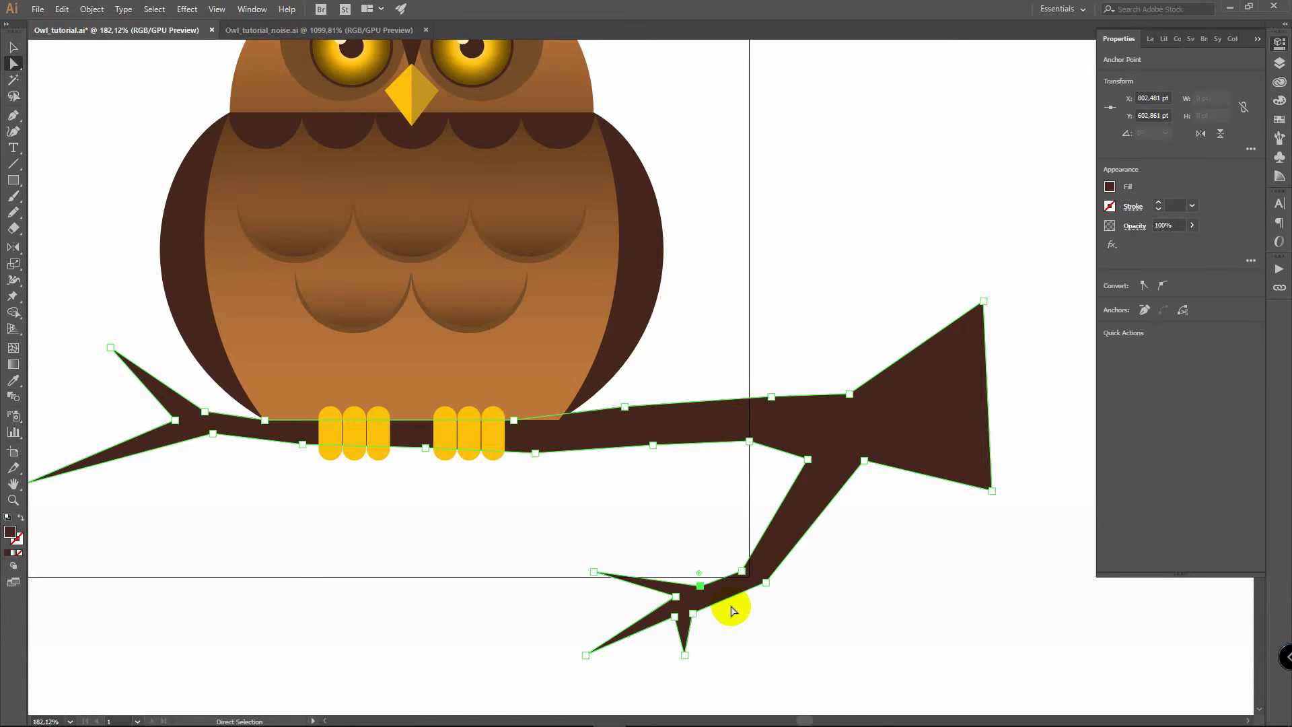
key(p)
click(700, 586)
drag(769, 438, 751, 408)
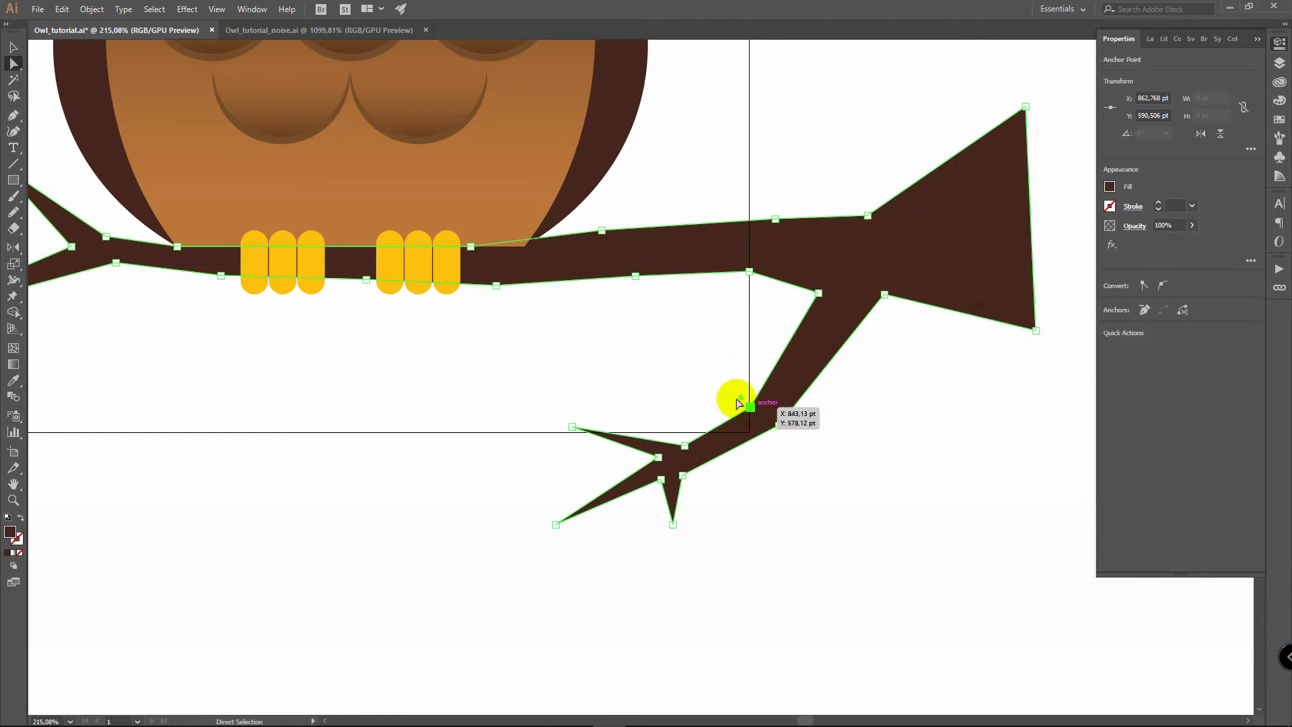
Step: Add two anchor points on the branch's lower edge right of the feet and pull them down-left into a new twig
key(p)
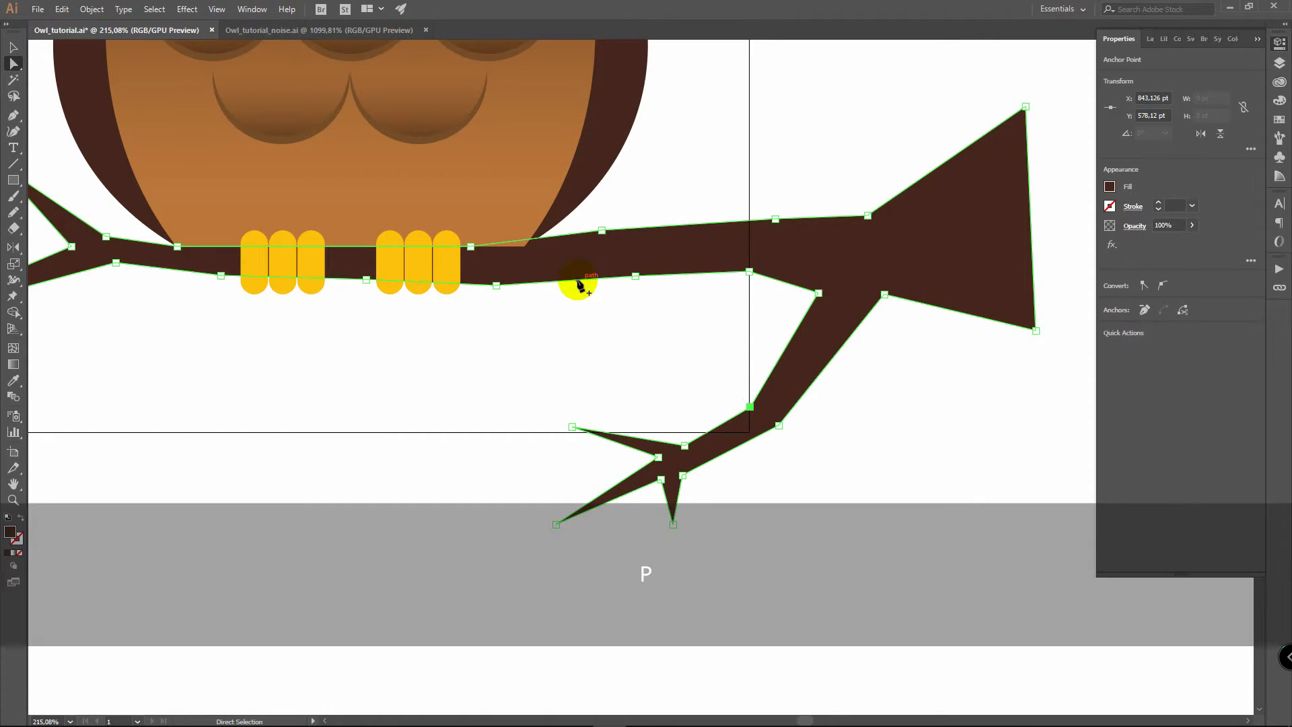
click(538, 283)
click(597, 278)
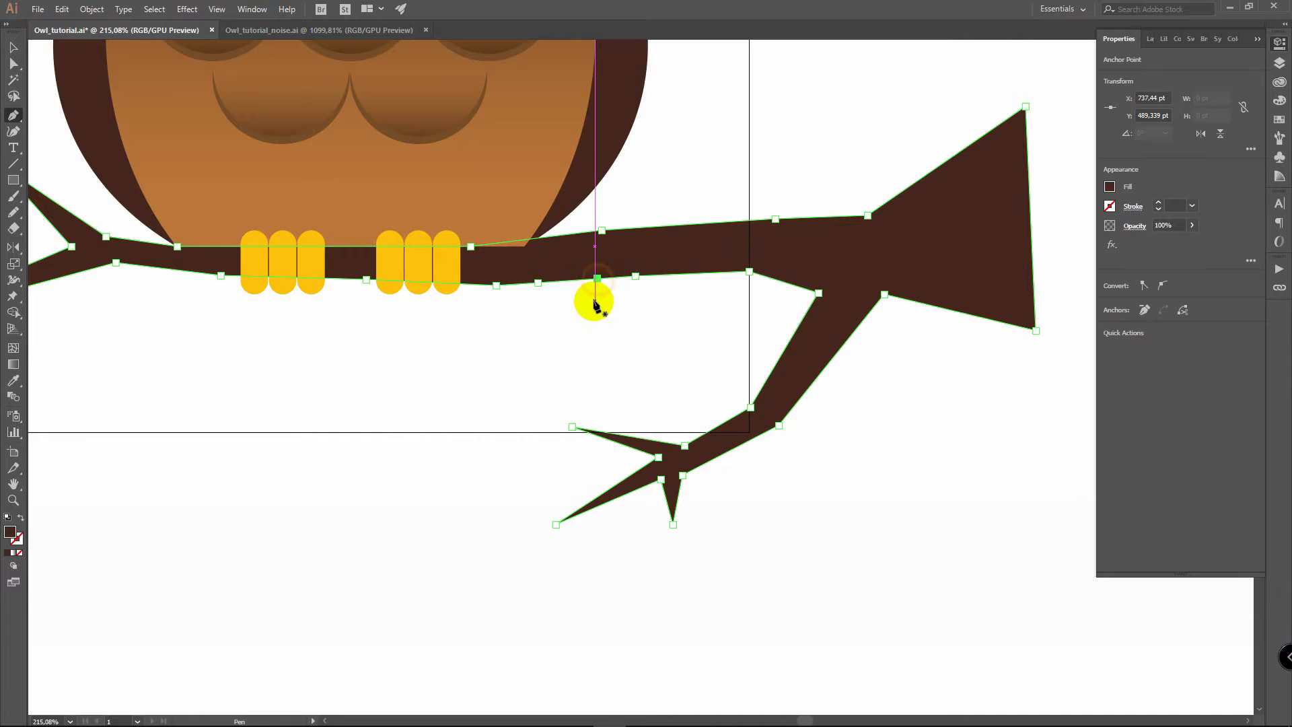
key(a)
shift+click(538, 282)
drag(597, 280, 424, 506)
Step: Add anchor points along the new twig's sides and move them up to narrow its base at the branch
key(p)
click(537, 384)
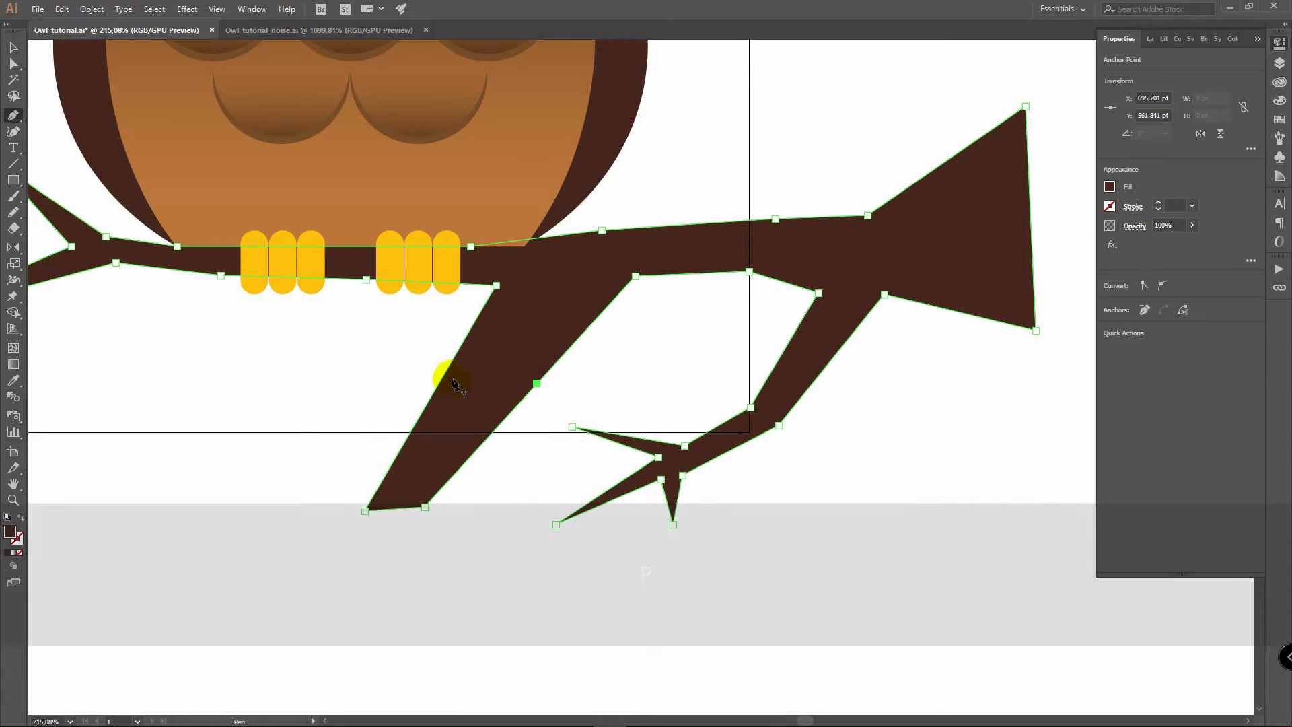
key(a)
drag(450, 368, 573, 295)
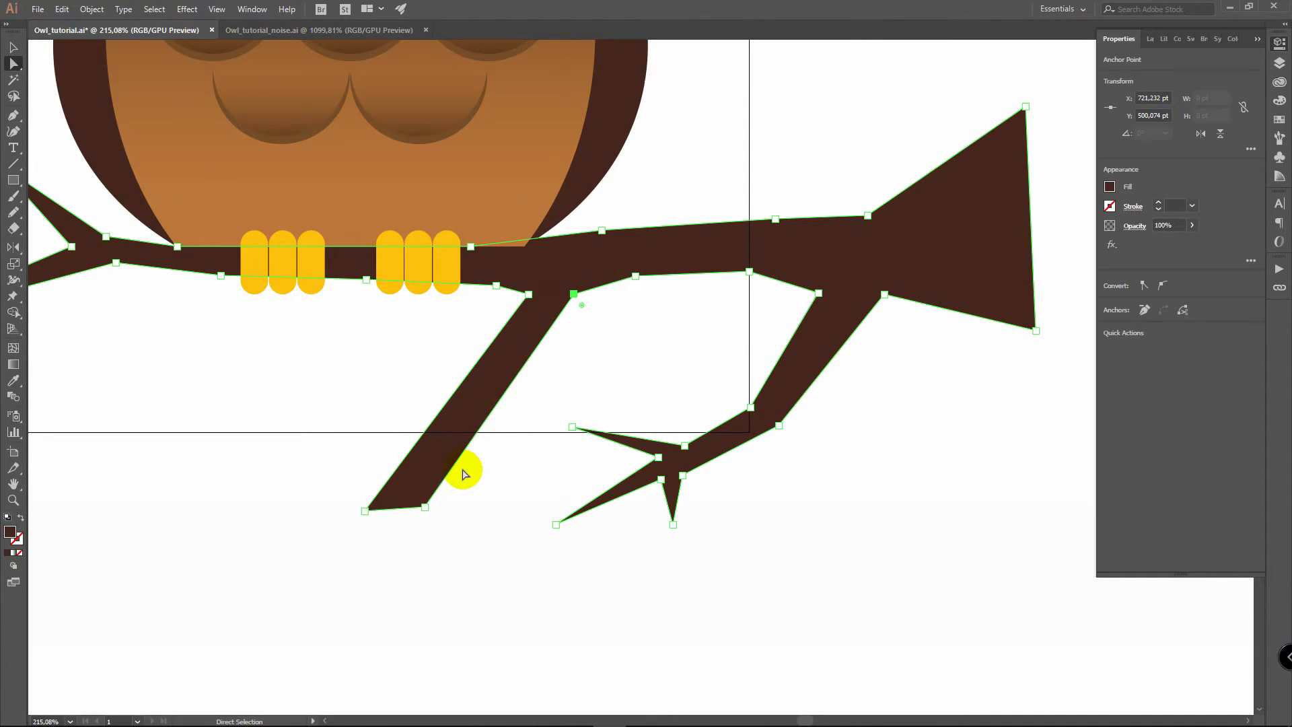
Step: Add more anchor points to the new twig, taper it to a point and pull out a small downward spur
key(p)
click(460, 457)
click(419, 439)
key(a)
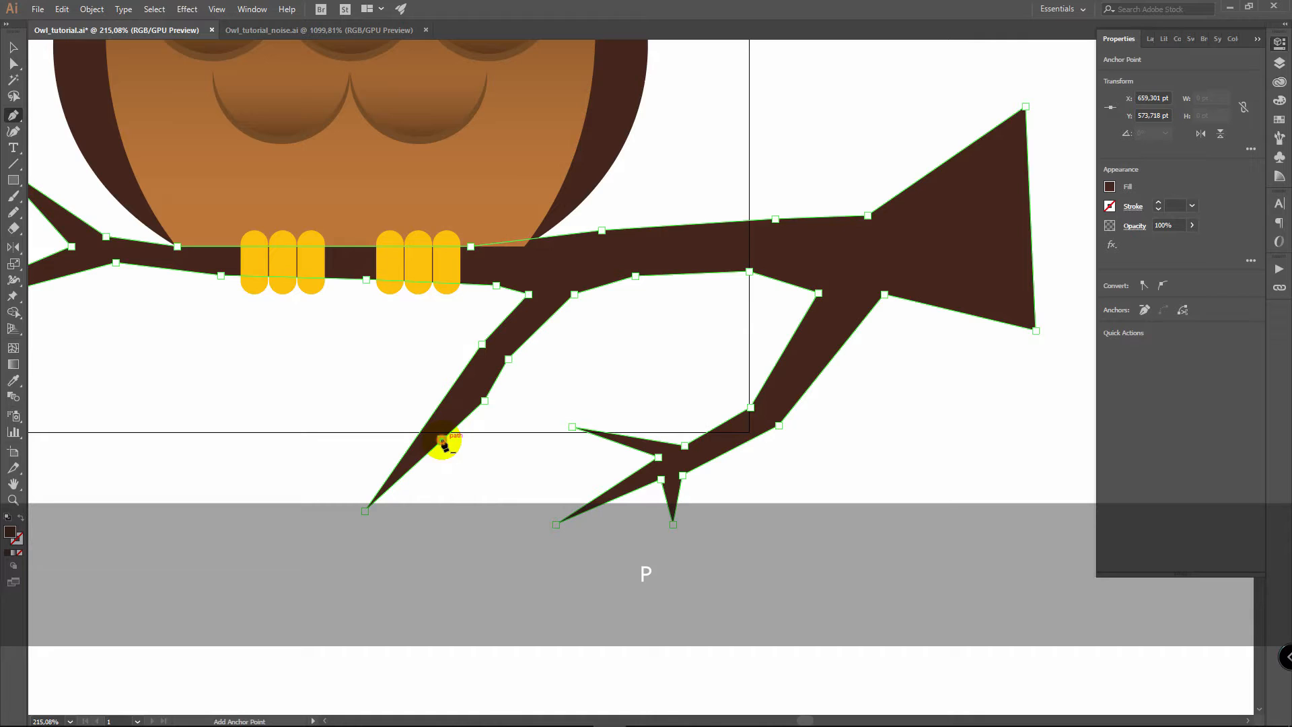
key(a)
drag(442, 440, 491, 431)
key(v)
click(551, 369)
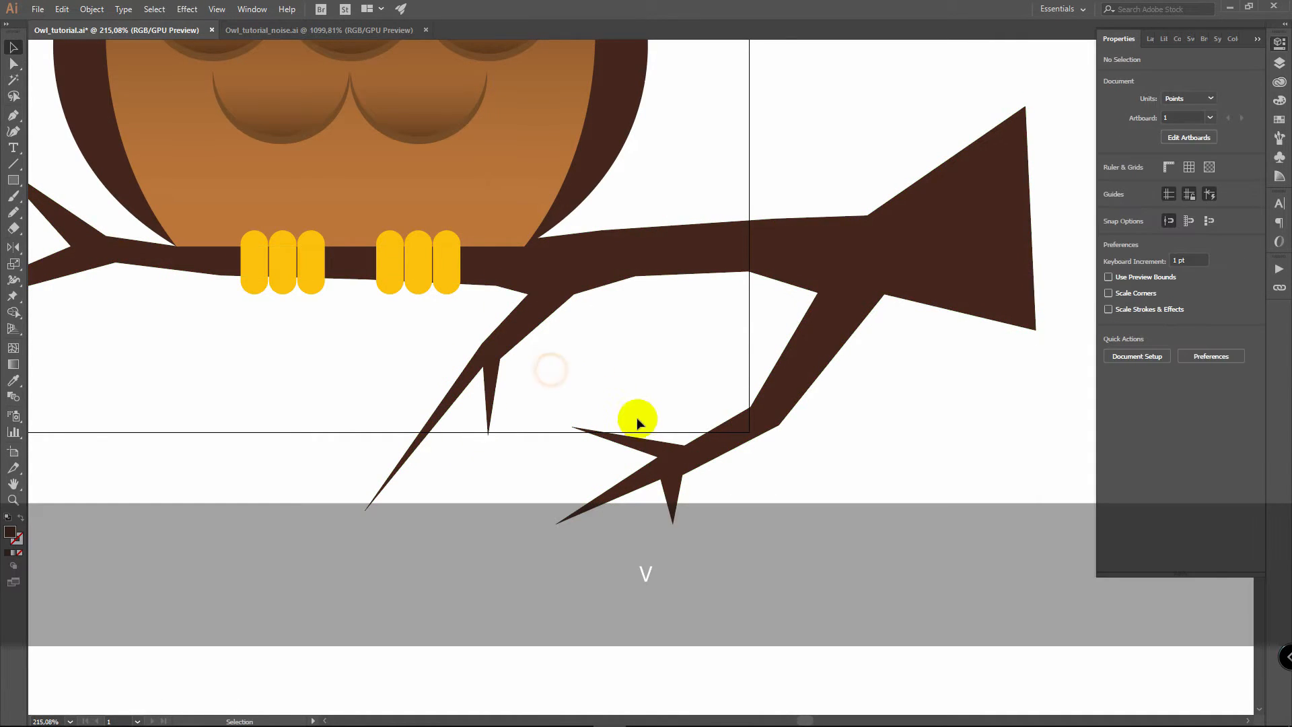
Step: Shift the upper anchor point where the branch widens into its blunt right end, refining the contour
key(space)
drag(654, 408, 742, 463)
key(z)
drag(749, 384, 555, 429)
key(v)
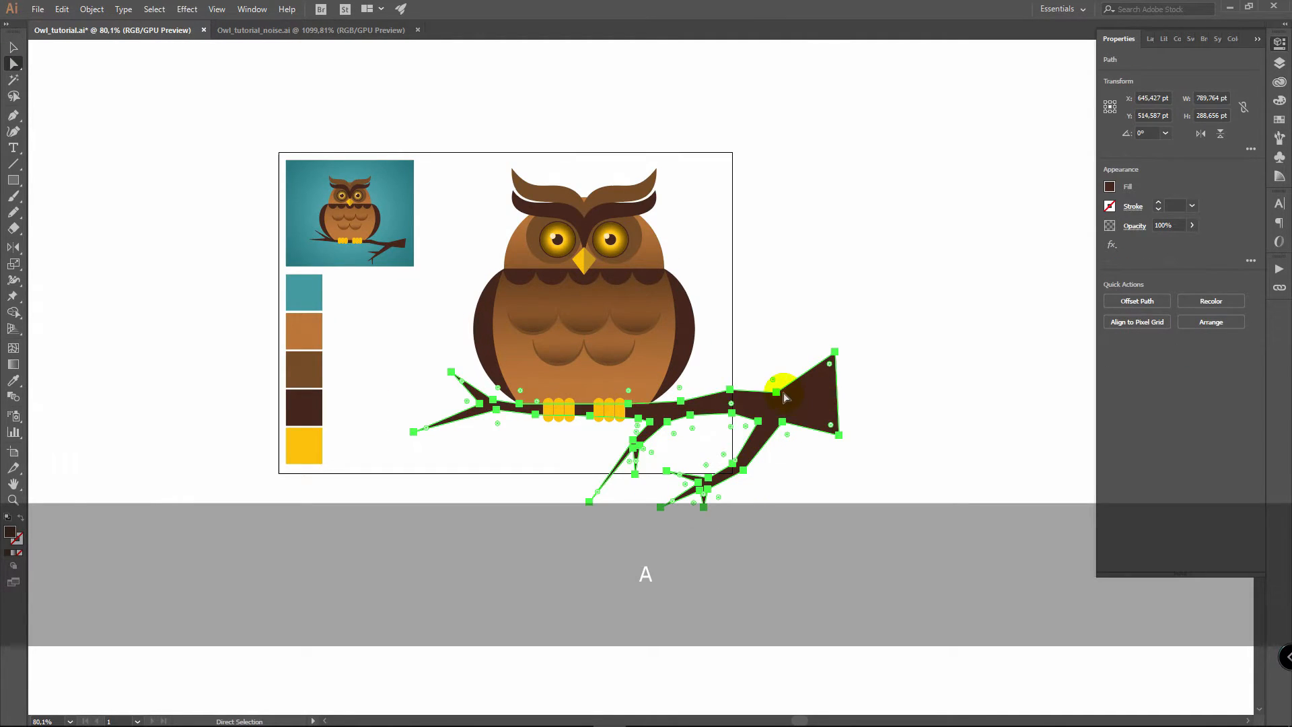
click(779, 386)
drag(779, 386, 781, 388)
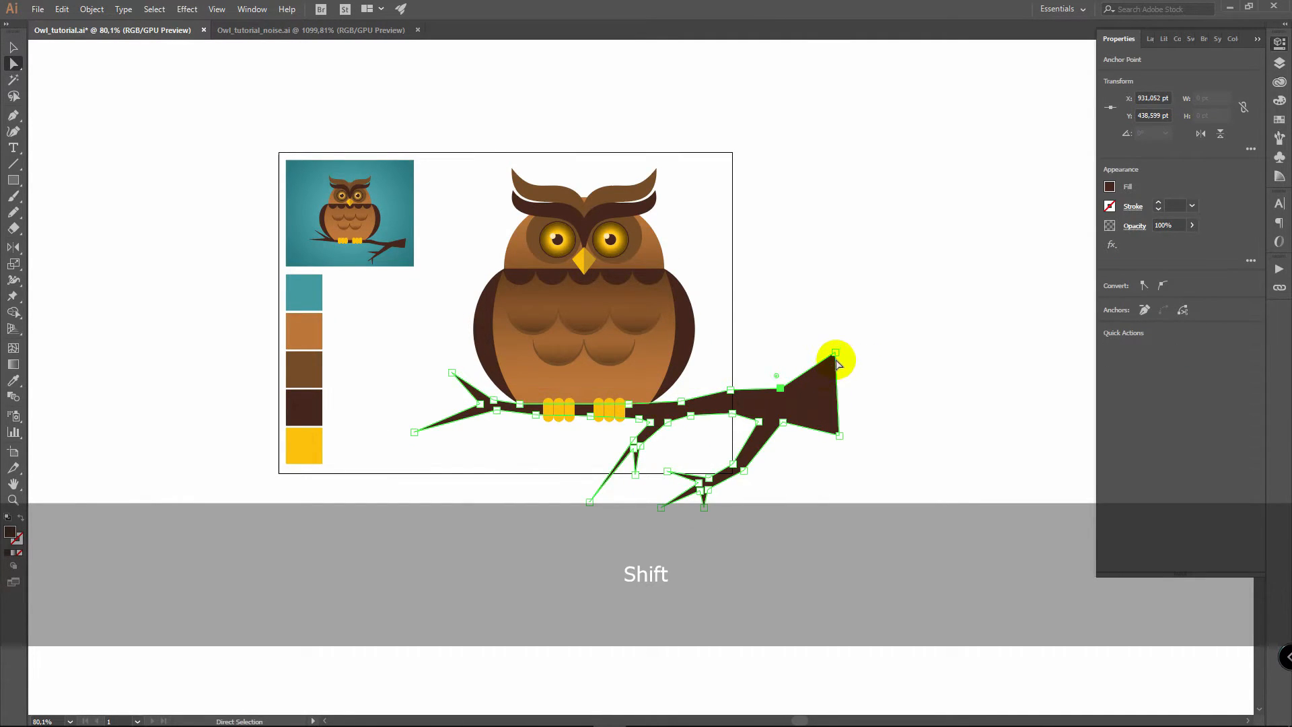
click(811, 327)
Step: Apply the Grain texture effect to the head's gradient shading circle with Stippled type, intensity 51 and contrast 4
key(z)
drag(681, 364, 814, 361)
key(v)
key(space)
key(z)
key(v)
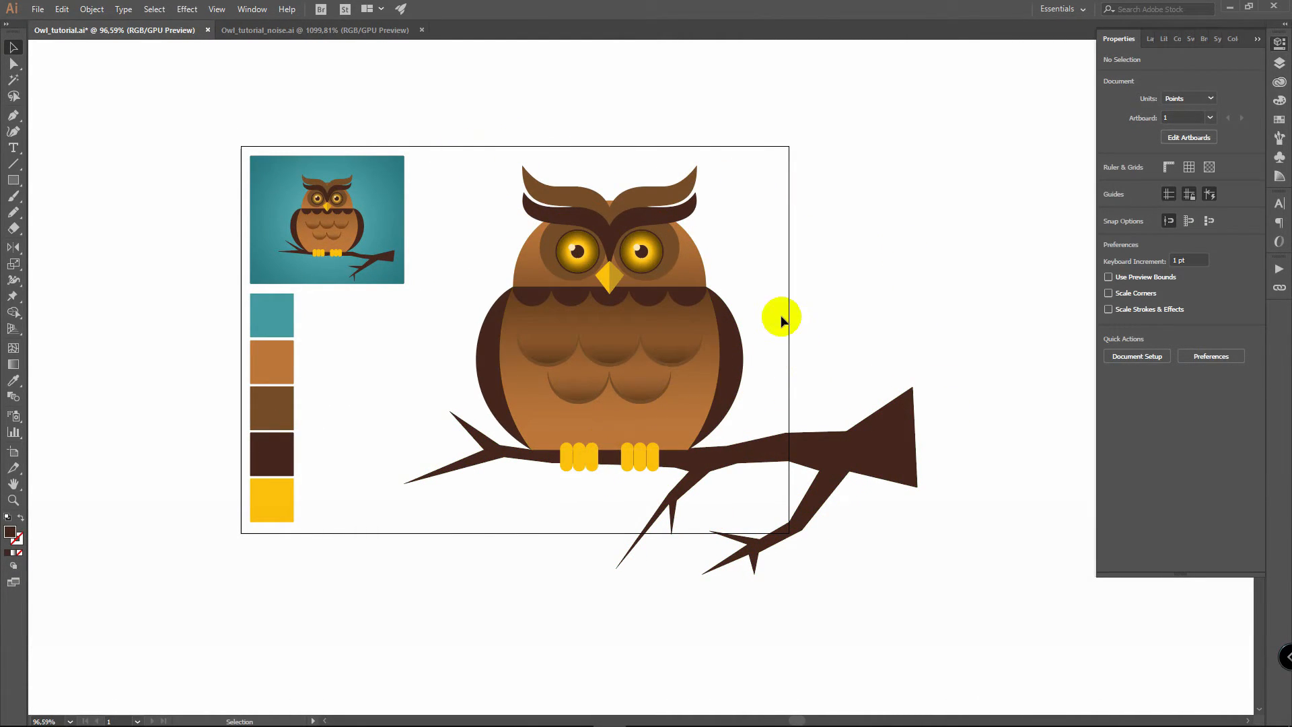
key(z)
drag(747, 323, 697, 274)
key(v)
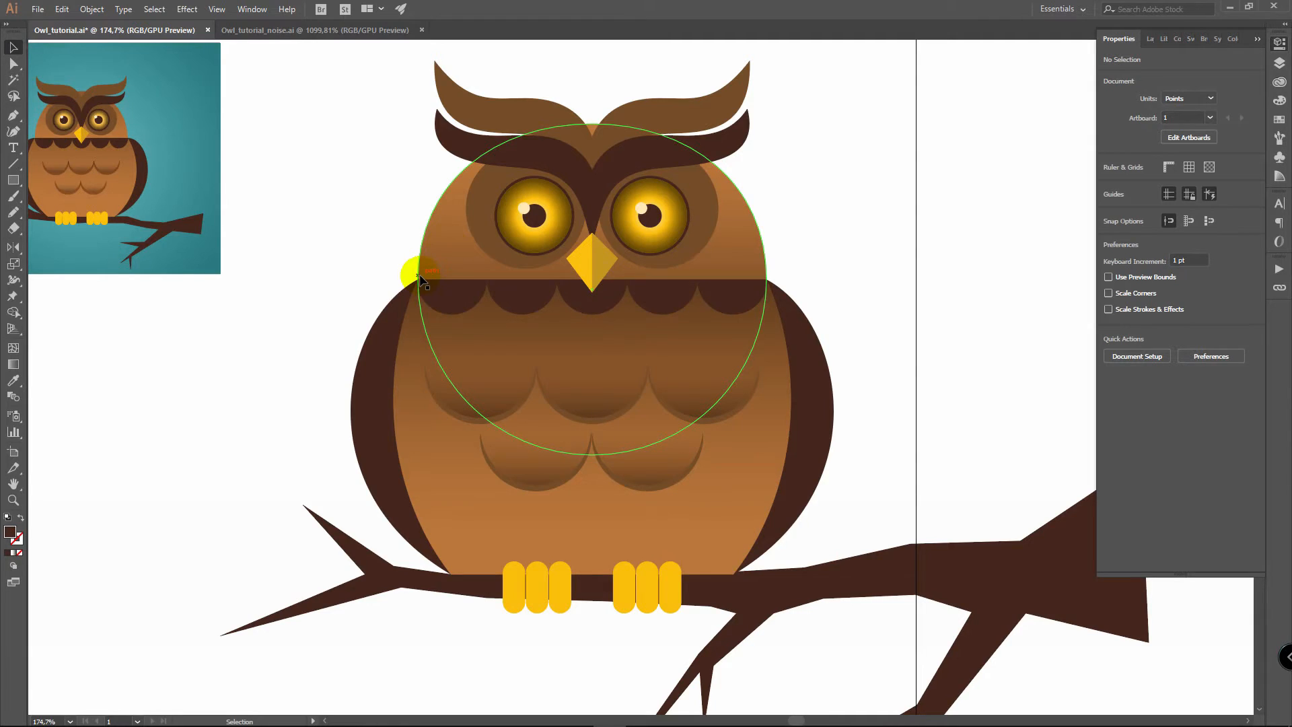
click(455, 234)
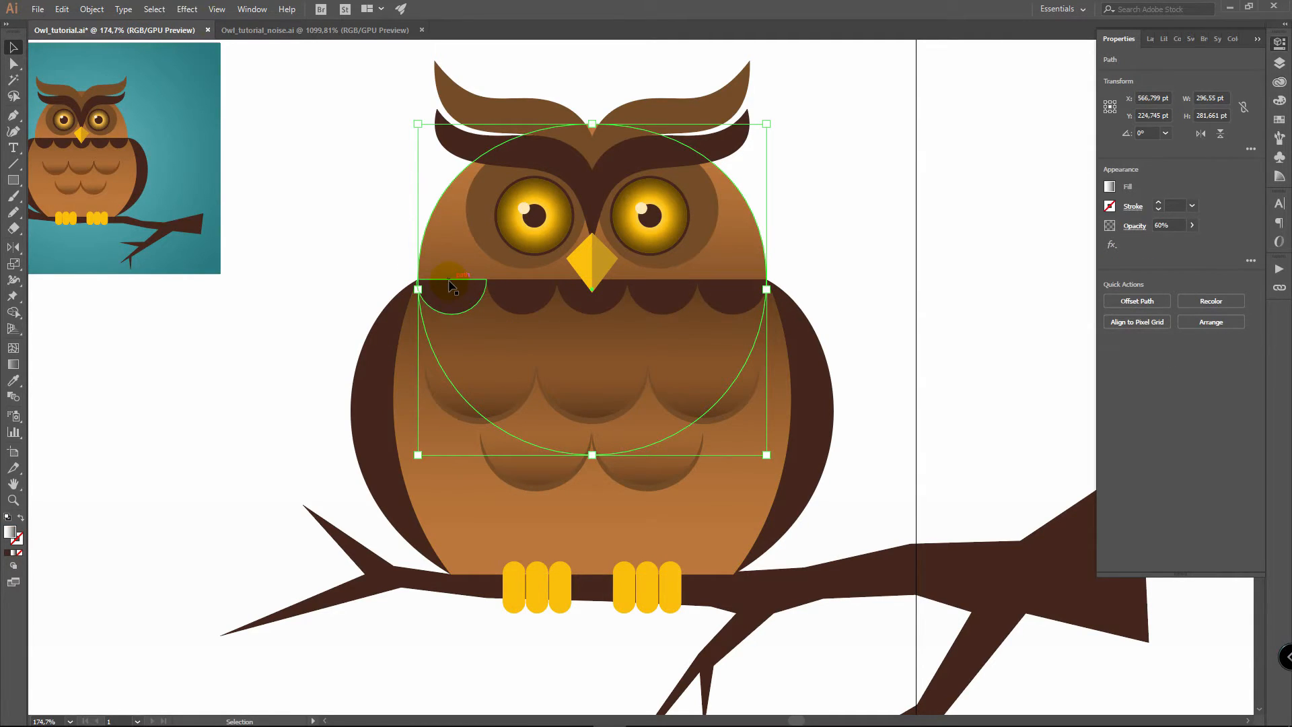
click(186, 11)
mouse_move(214, 300)
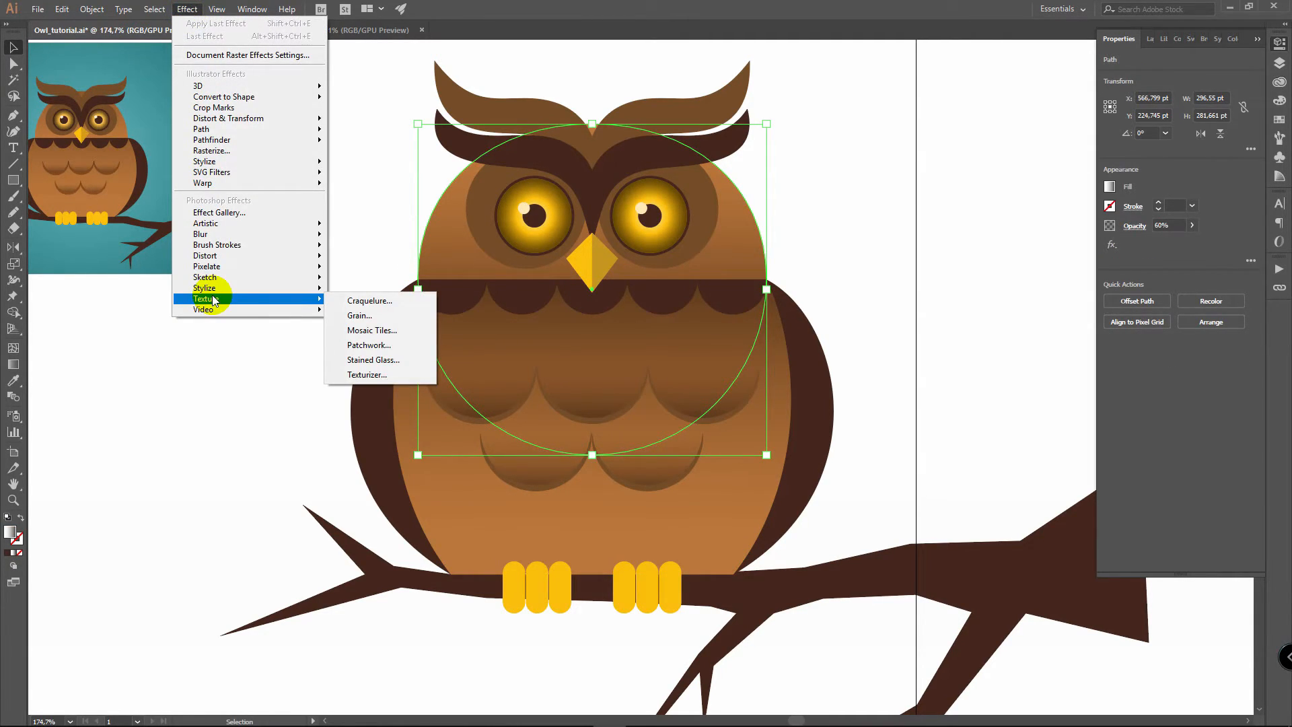
click(360, 315)
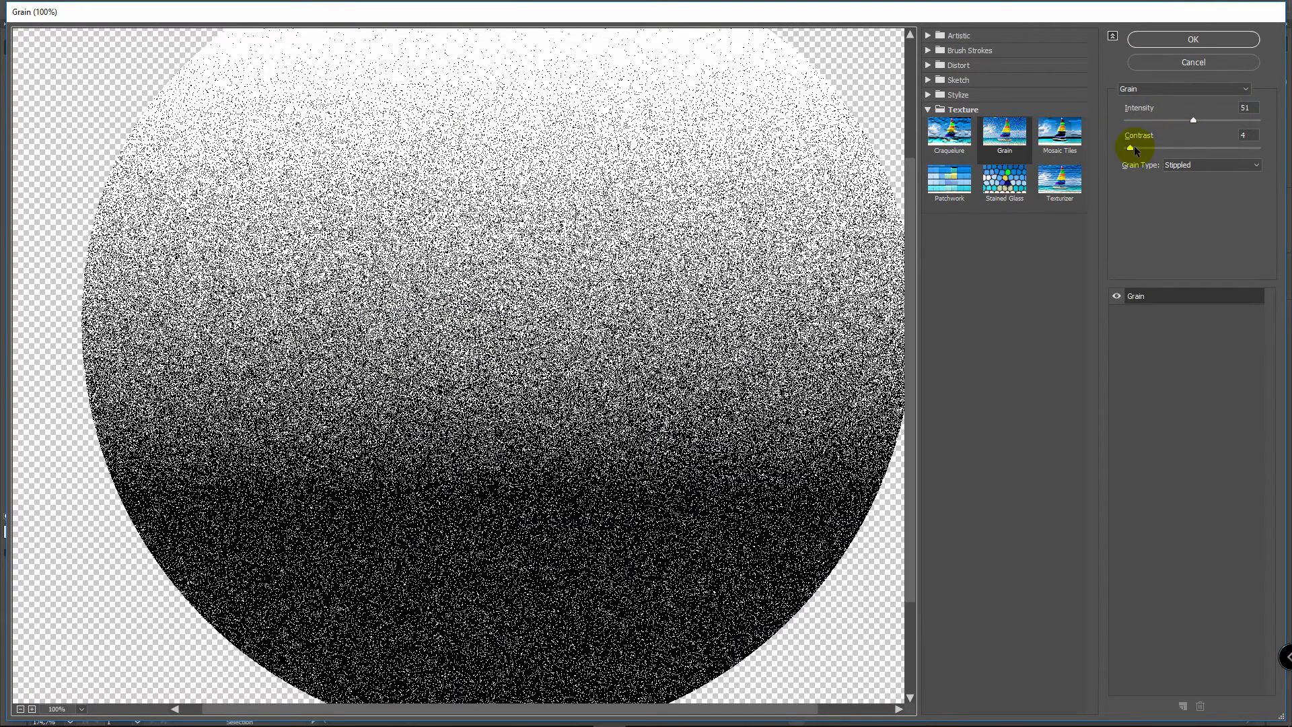
click(1193, 40)
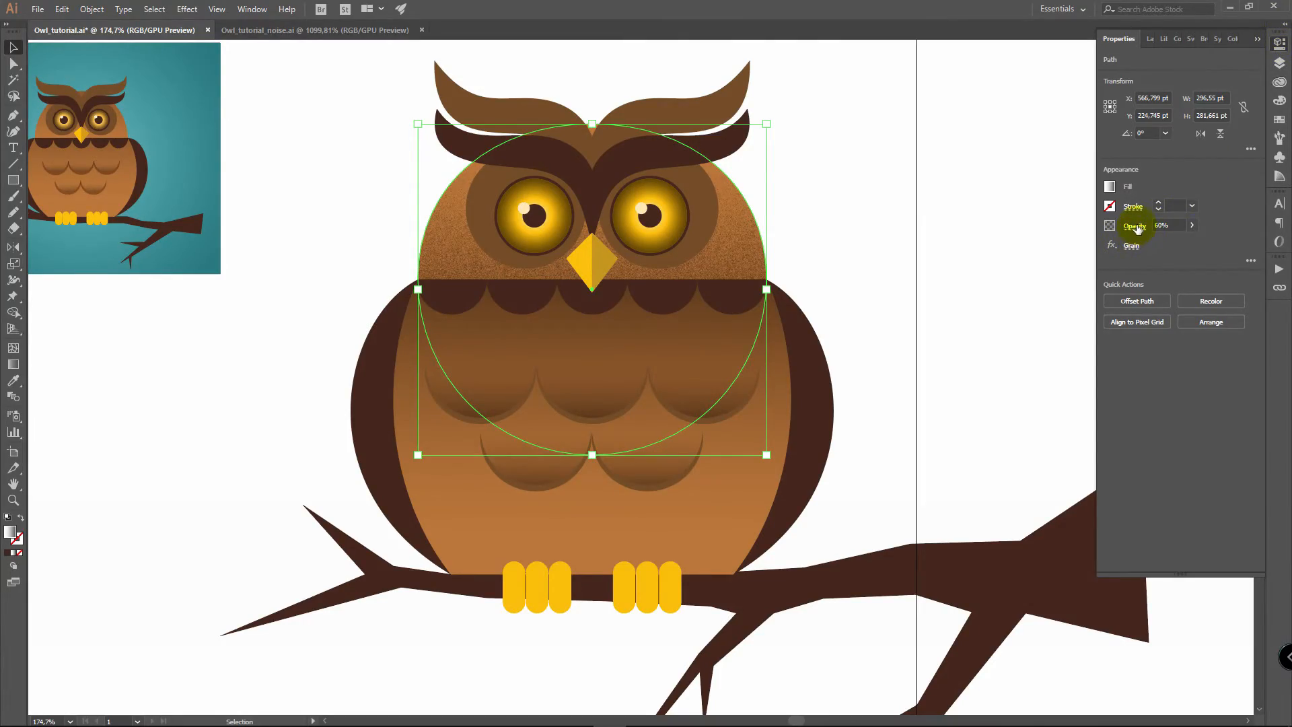
Step: Edit the head shading's Grain effect, setting intensity to 41 and contrast to 0
click(1133, 248)
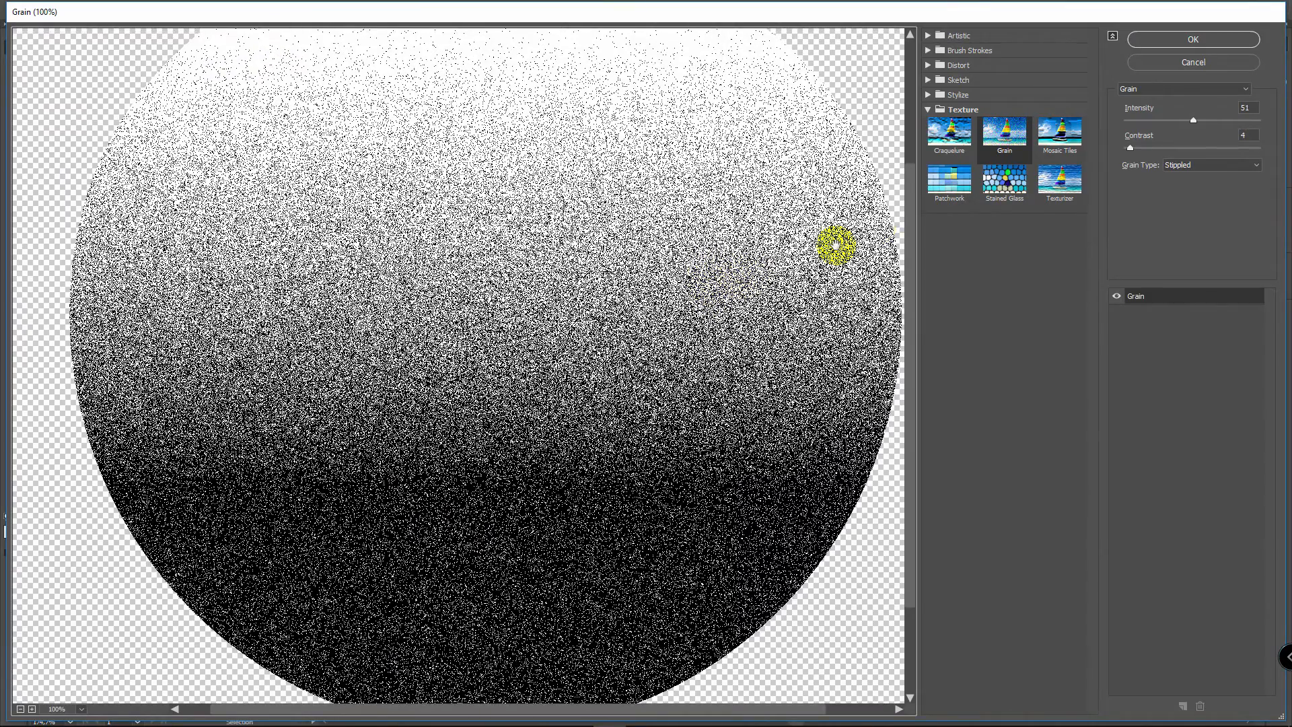
drag(1140, 153, 1130, 149)
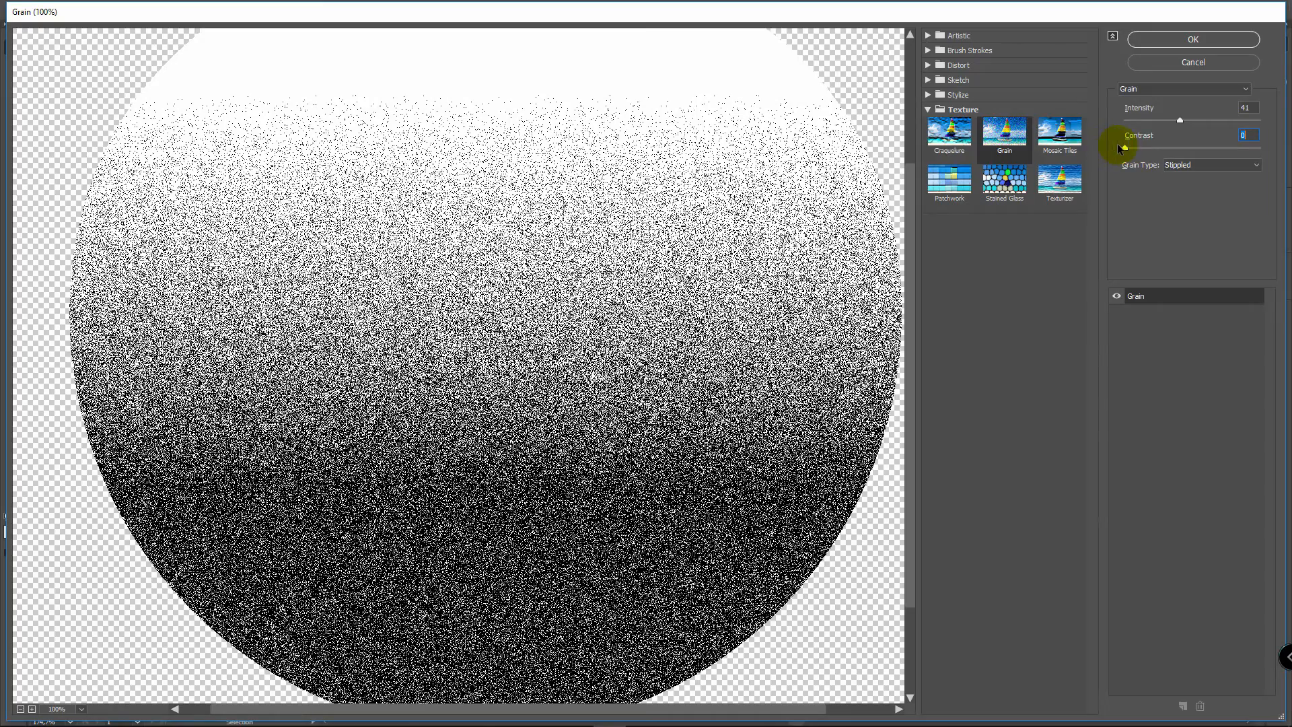
click(1192, 39)
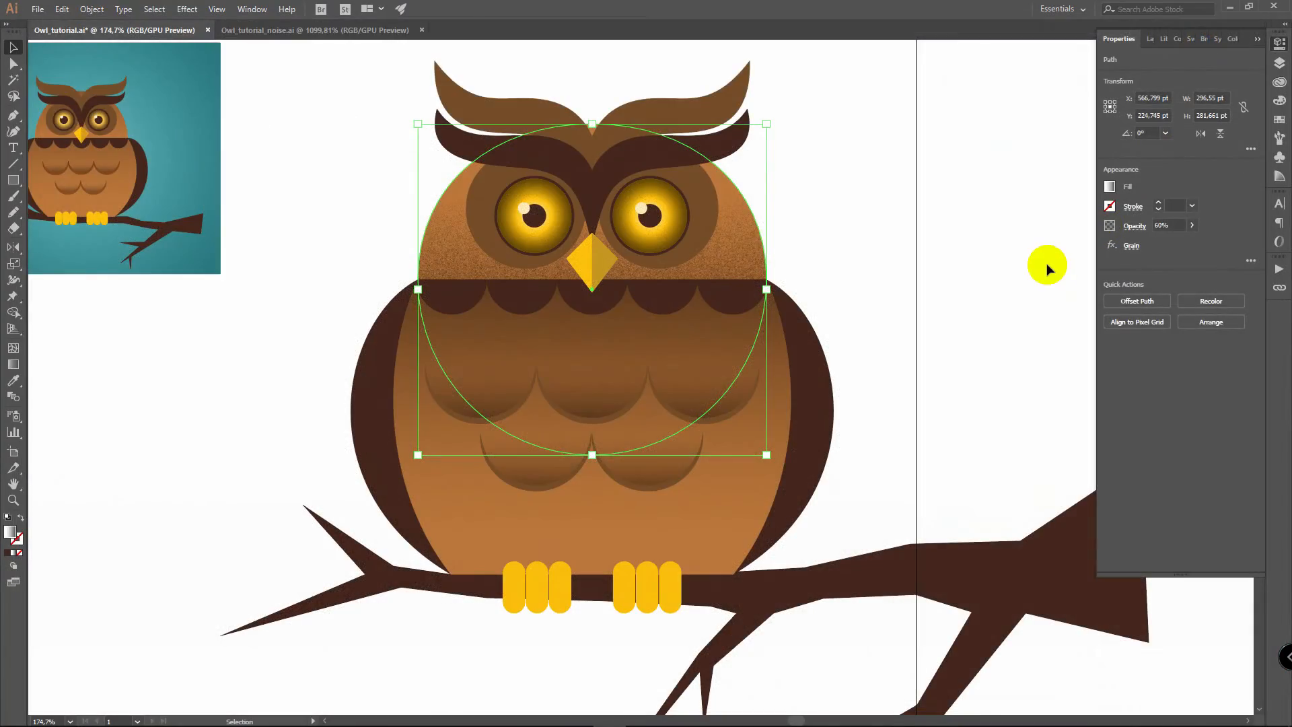
Step: Lower the opacity of the head's grainy gradient shading circle to 40% and deselect it
click(1192, 225)
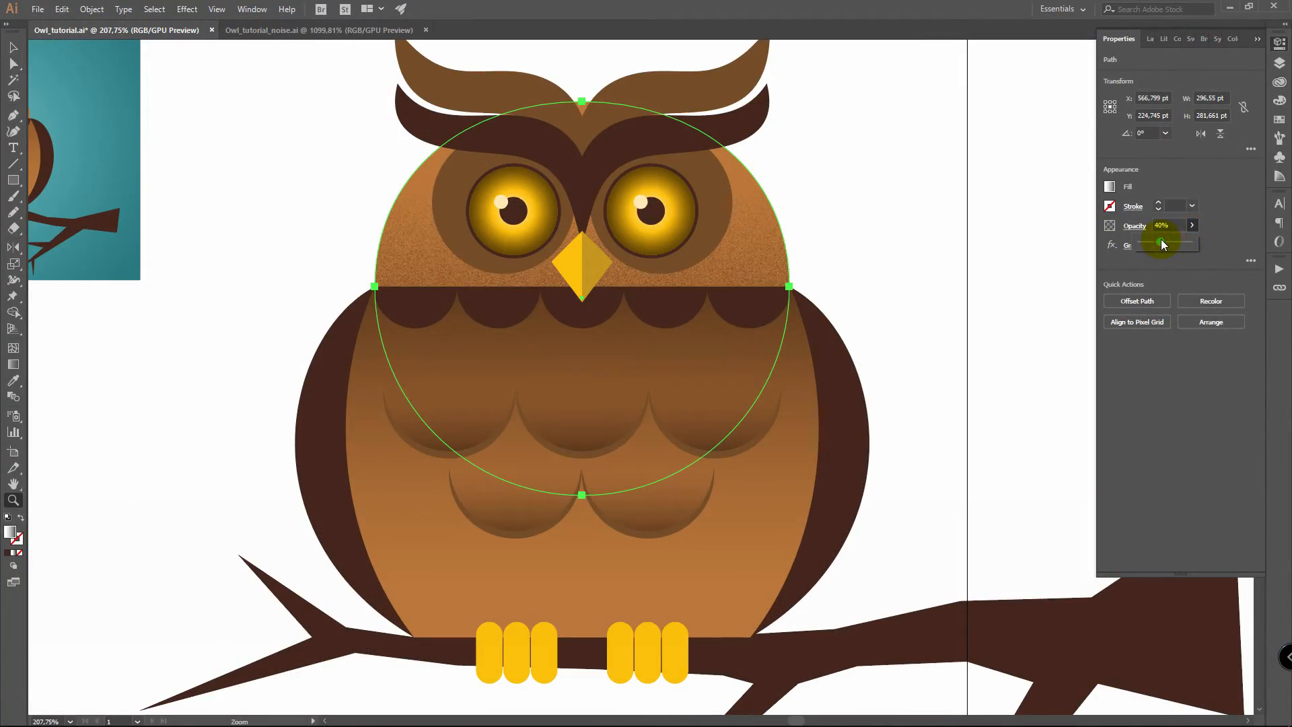
key(v)
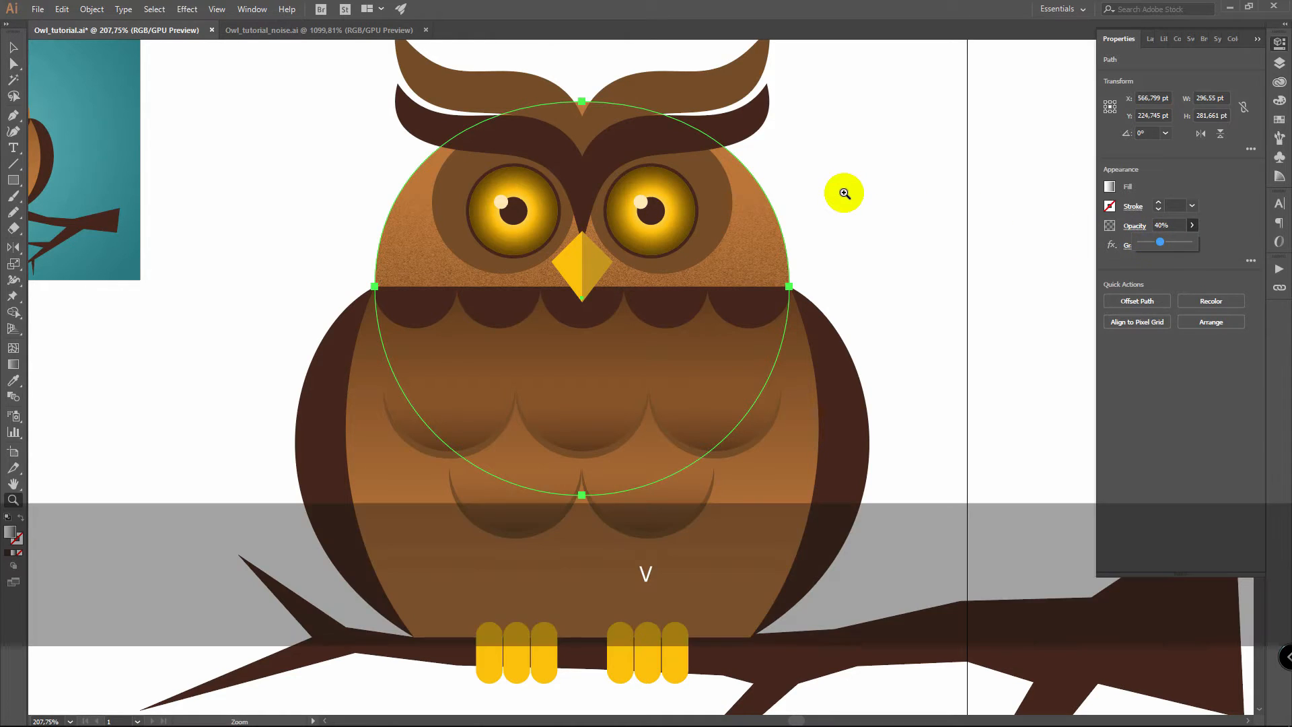
click(844, 191)
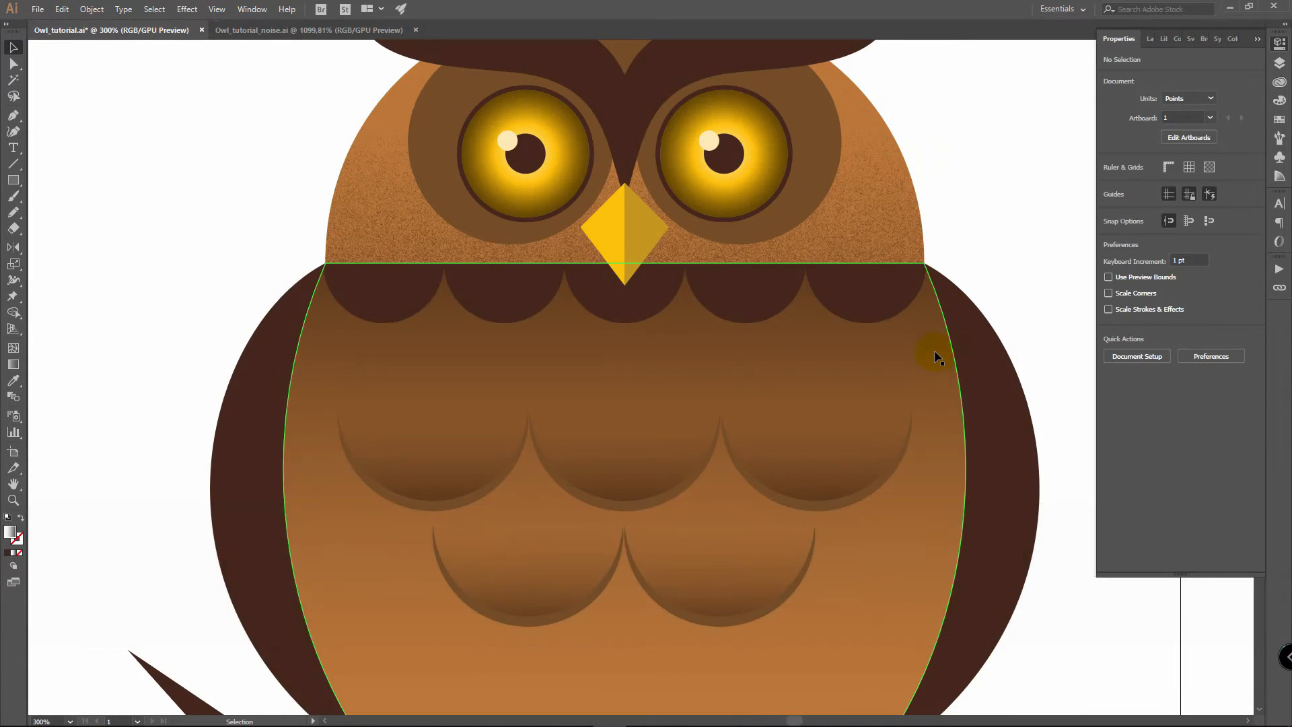
Step: Apply the Grain texture effect to the body's gradient shading shape and set its opacity to 41%
click(935, 353)
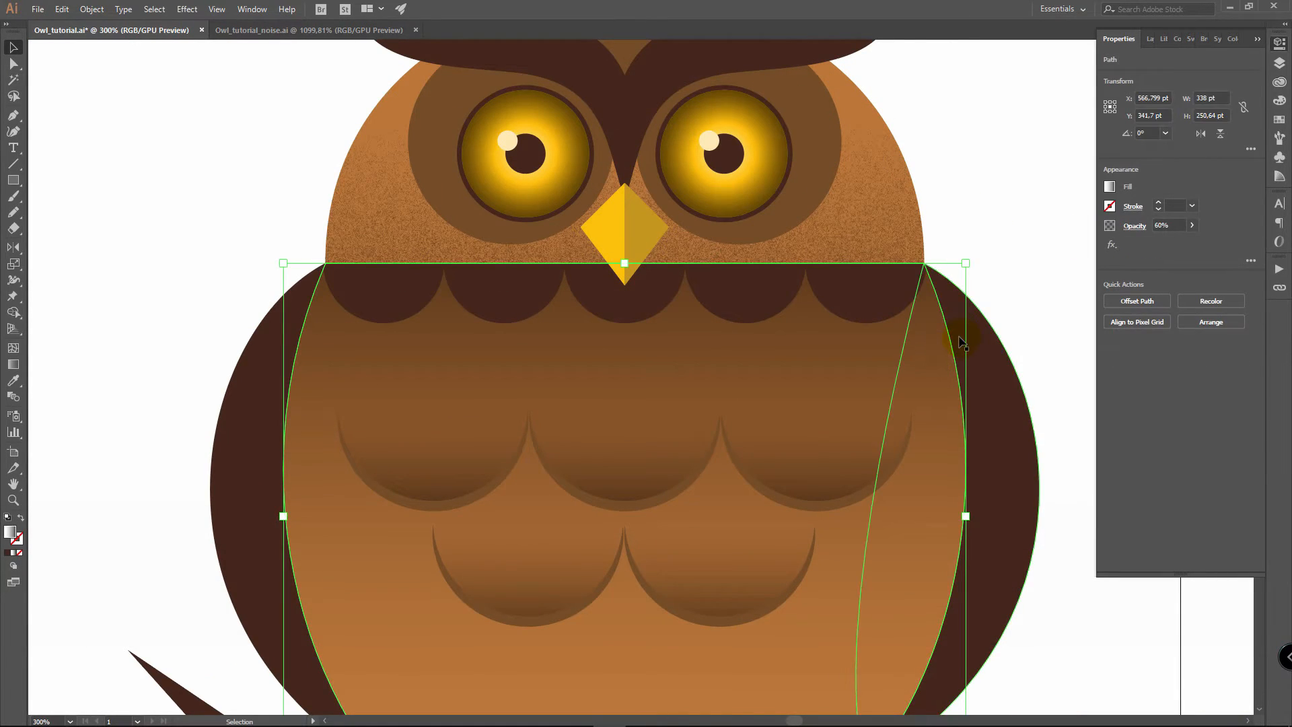
click(1112, 245)
mouse_move(1153, 559)
click(1027, 576)
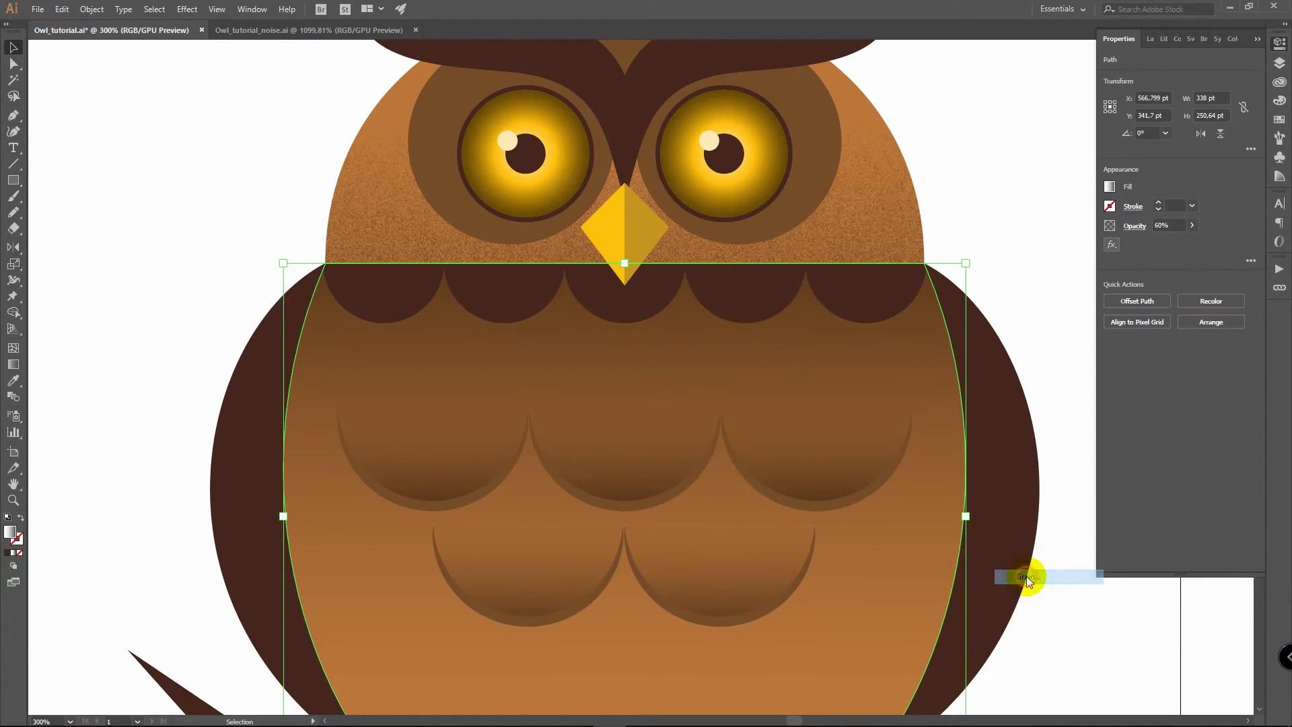
key(Return)
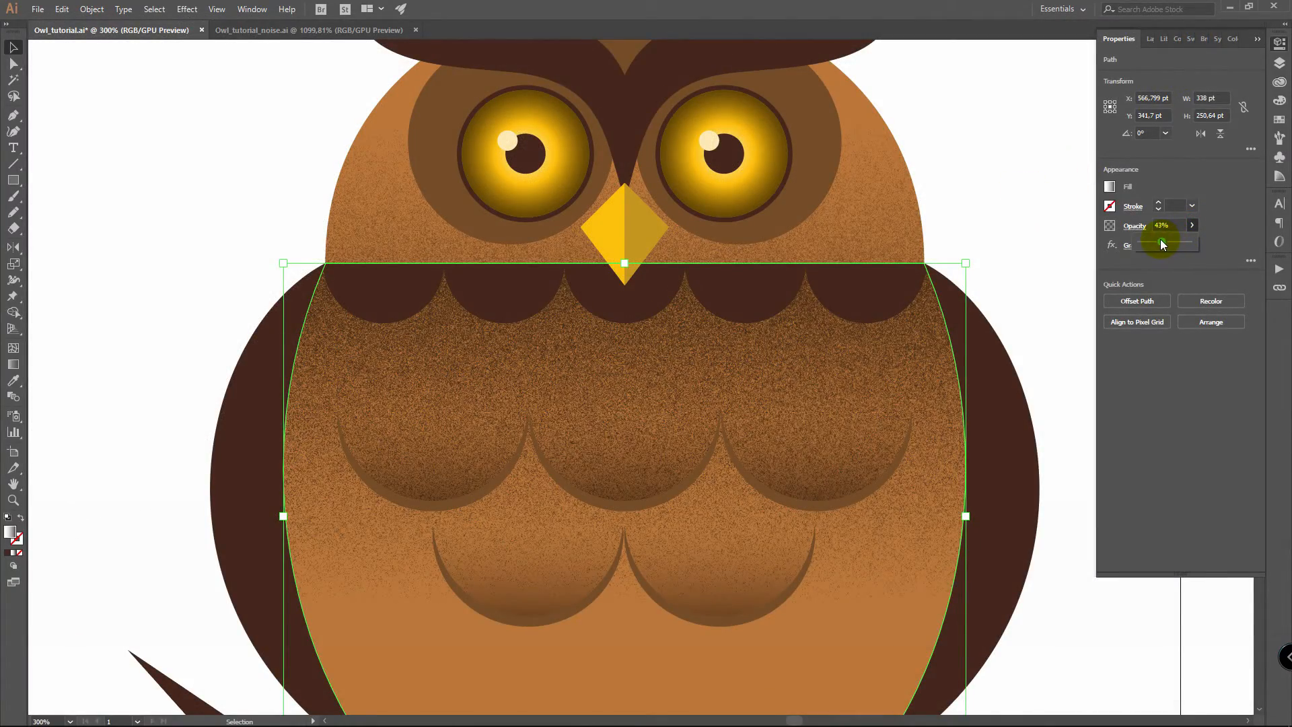
drag(1159, 239, 1158, 239)
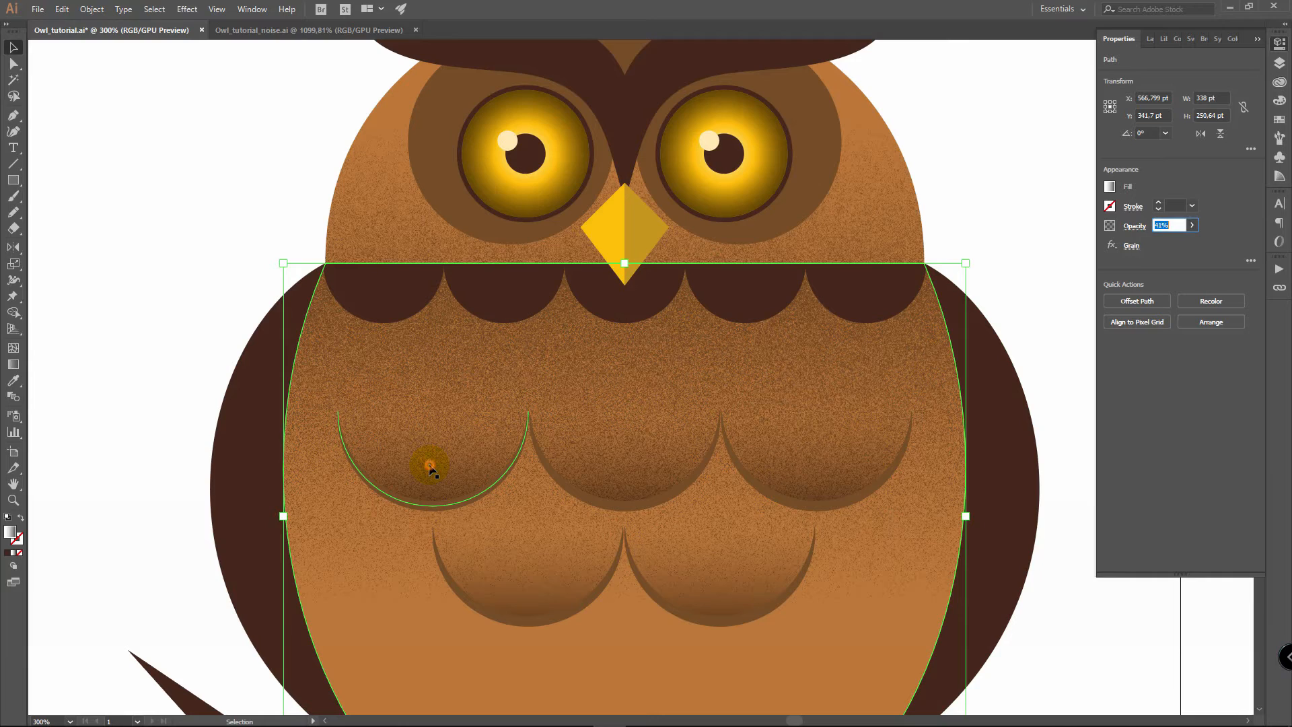
Step: Apply the Grain texture effect to all five chest feather gradient half-circles and reduce their opacity
click(470, 448)
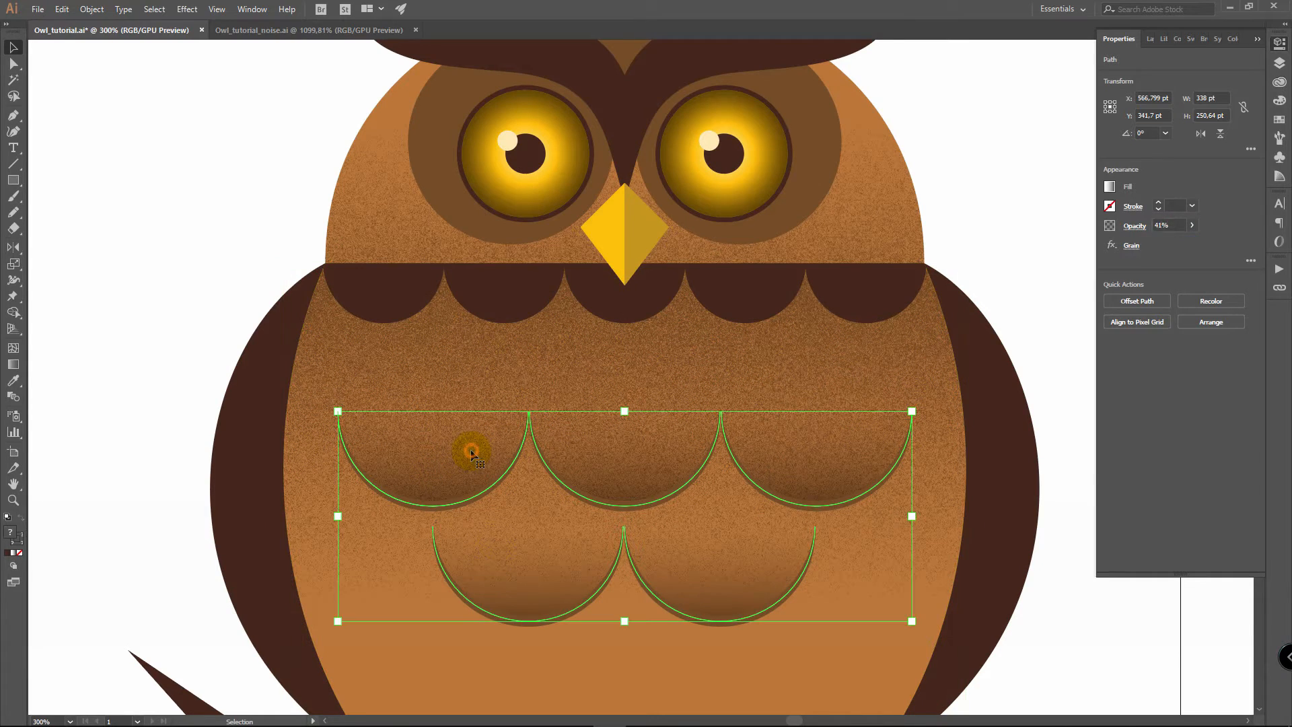
click(109, 352)
key(a)
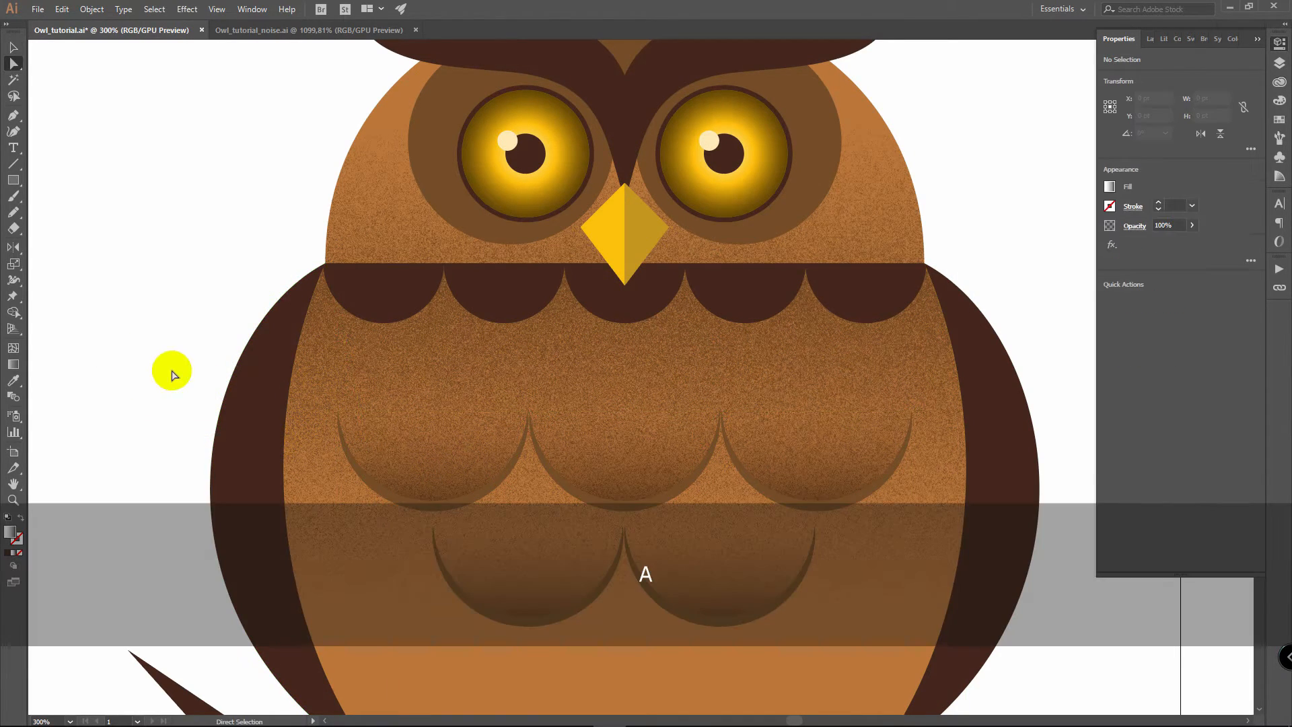
click(428, 446)
shift+click(614, 447)
shift+click(788, 447)
shift+click(739, 536)
shift+click(577, 556)
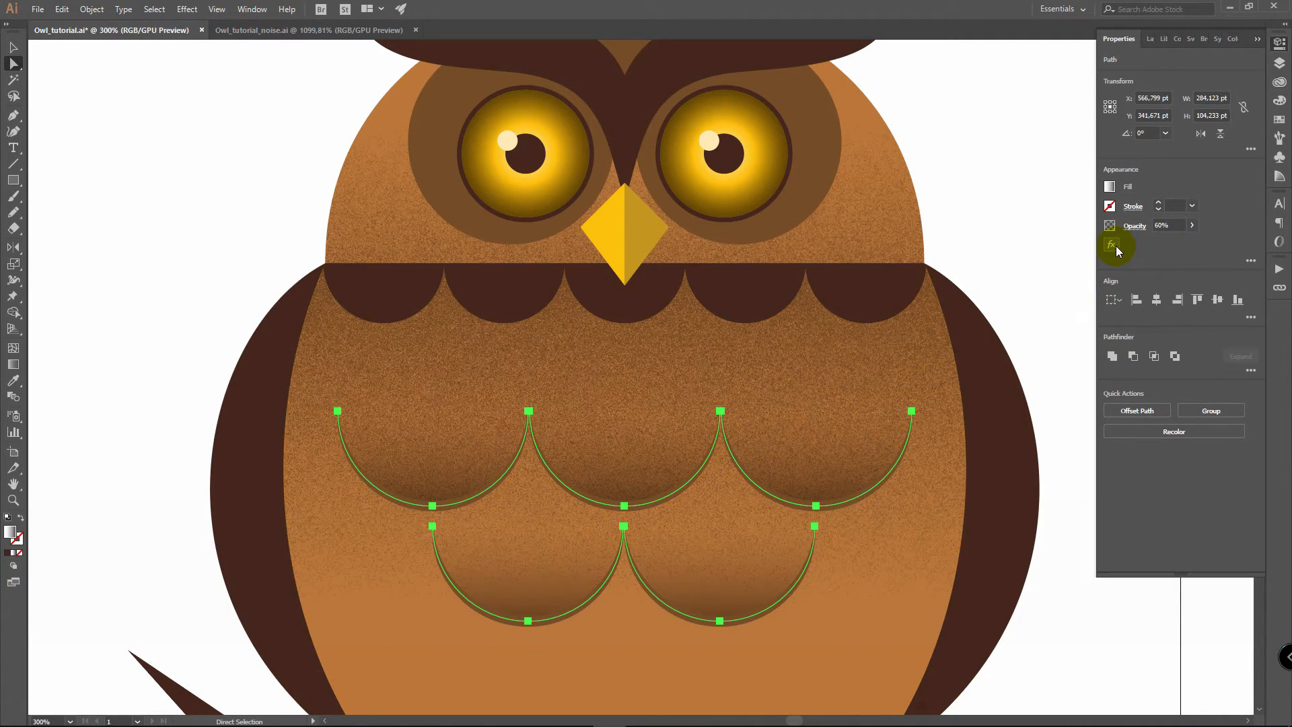
click(1114, 247)
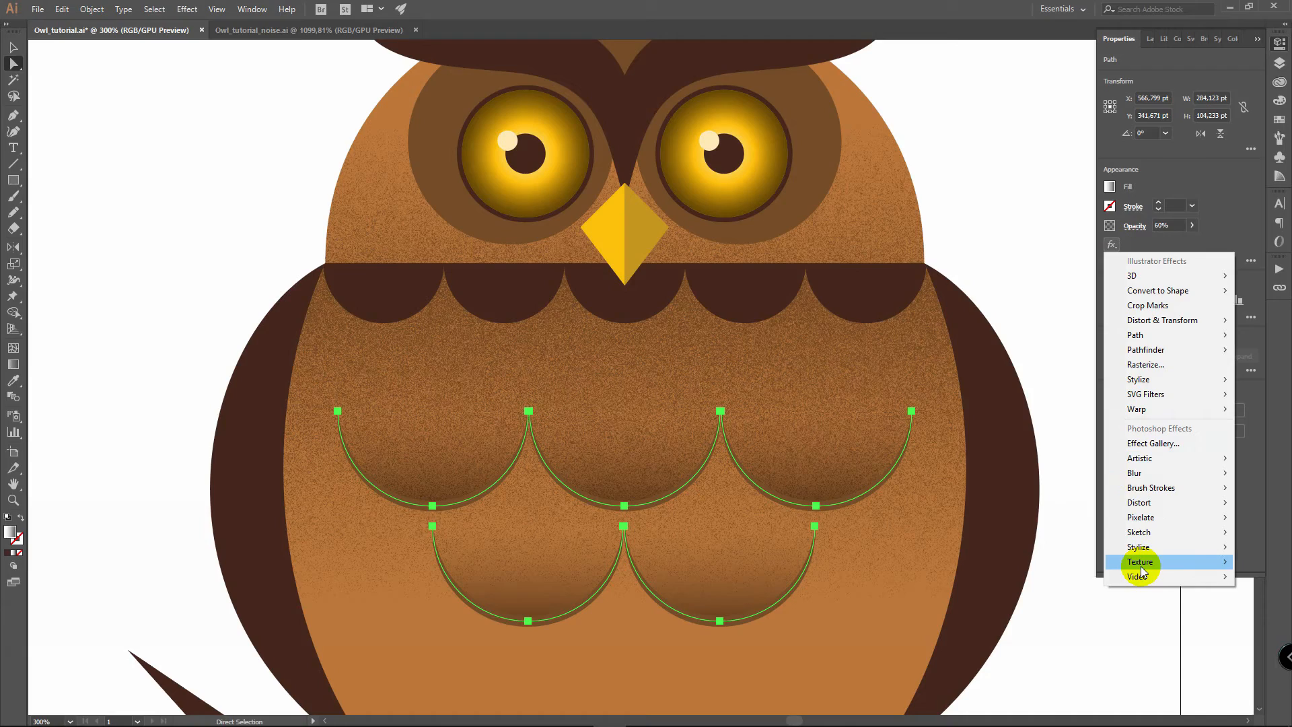
mouse_move(1140, 570)
click(1074, 577)
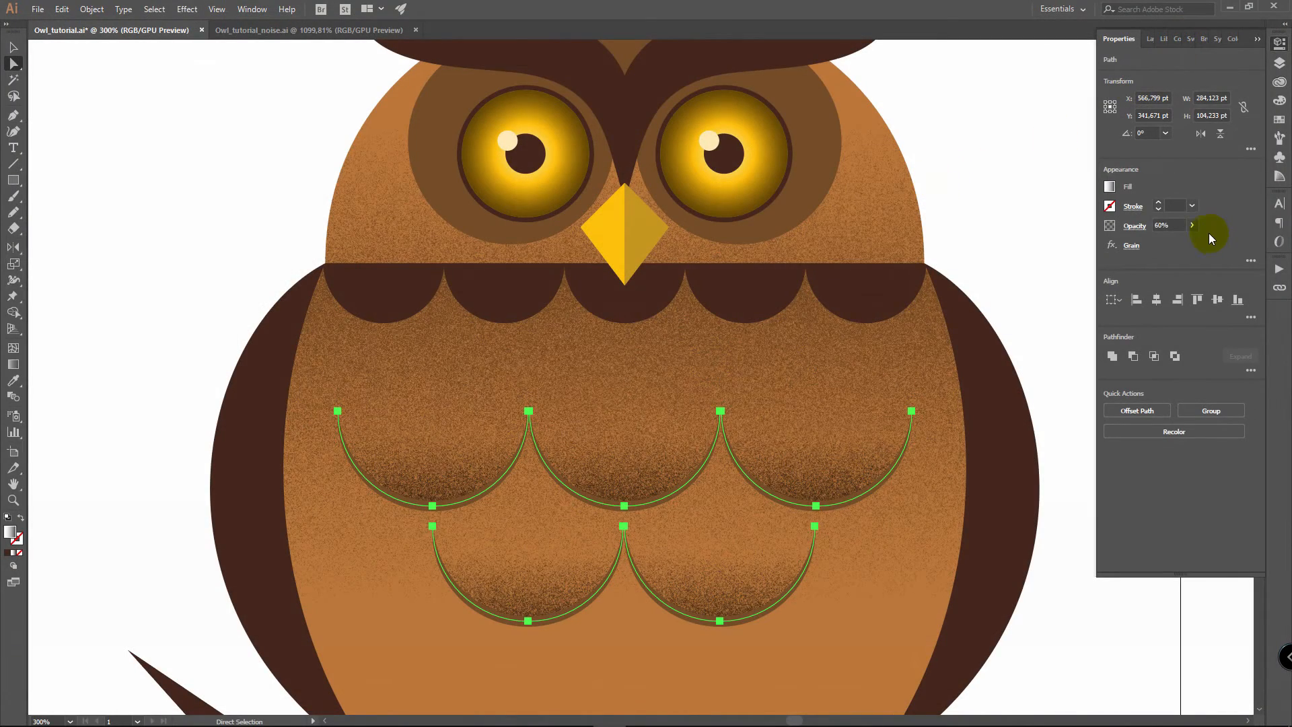
click(1192, 224)
key(v)
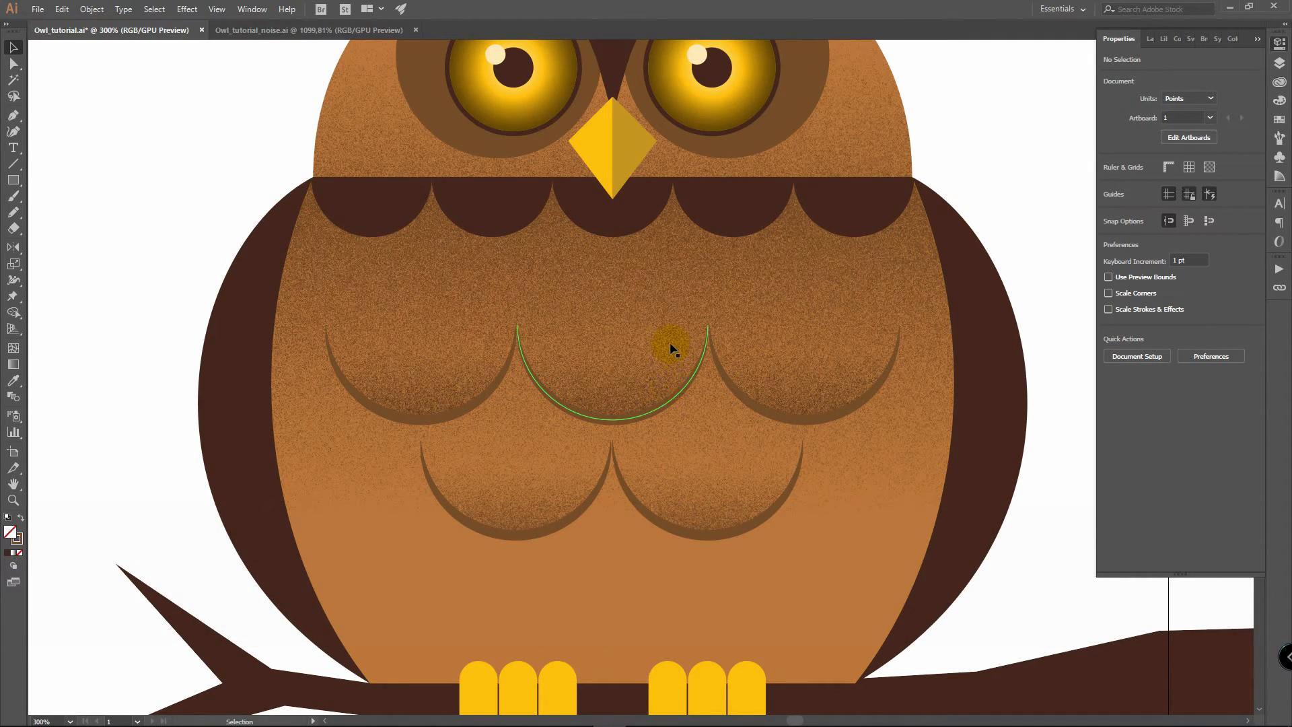
Step: Delete the brown stroked outline arcs beneath the five chest feathers, leaving only the shaded half-circles
key(a)
click(576, 407)
click(453, 412)
shift+click(614, 410)
shift+click(778, 423)
shift+click(778, 423)
shift+click(722, 536)
key(Delete)
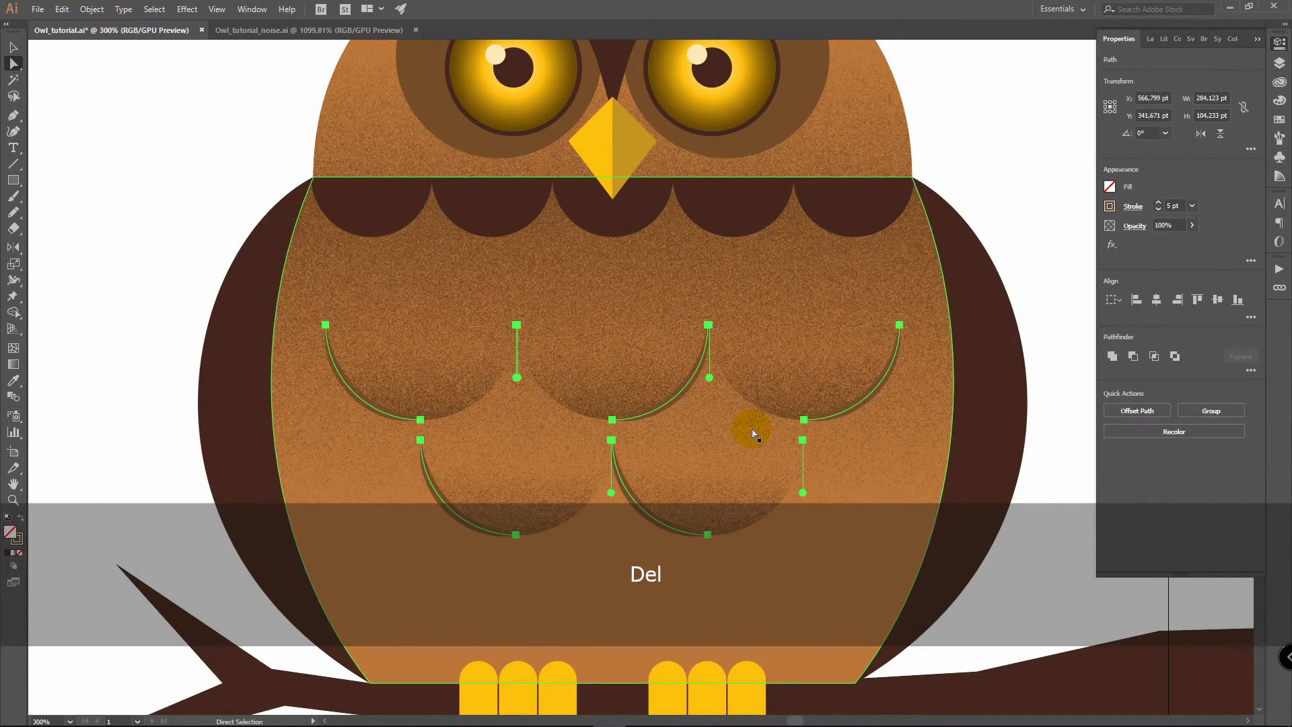
key(Delete)
Step: Try to apply the Grain texture effect directly to the gradient shading circles of both eyes
scroll(977, 196, down, 1)
drag(977, 197, 831, 265)
key(z)
key(v)
drag(935, 228, 897, 255)
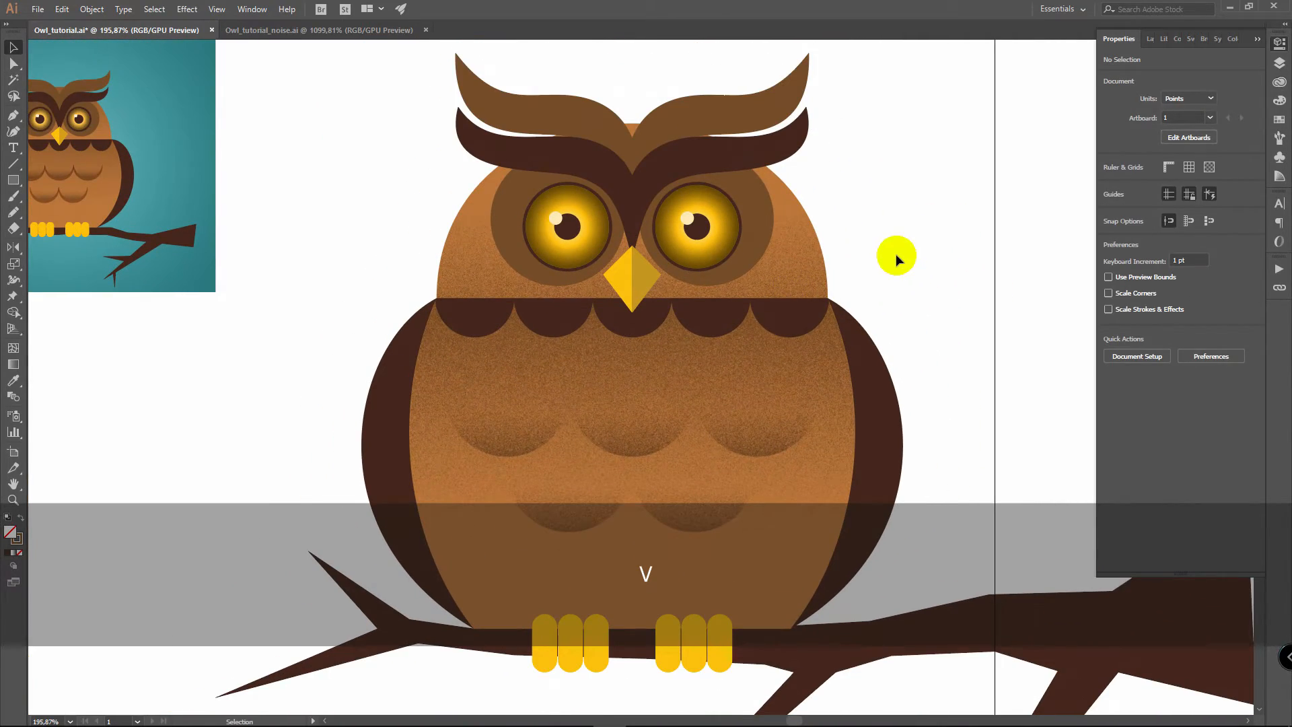
key(z)
drag(612, 210, 889, 210)
key(v)
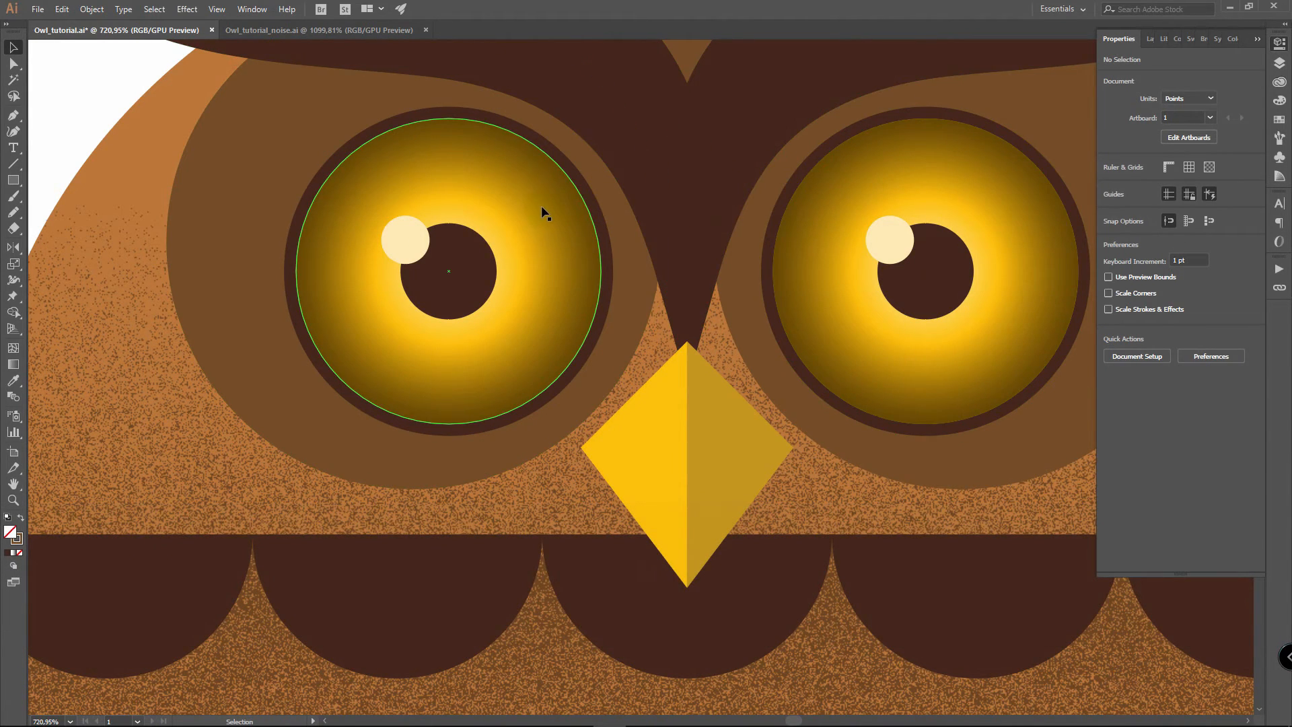
key(a)
click(525, 169)
shift+click(940, 176)
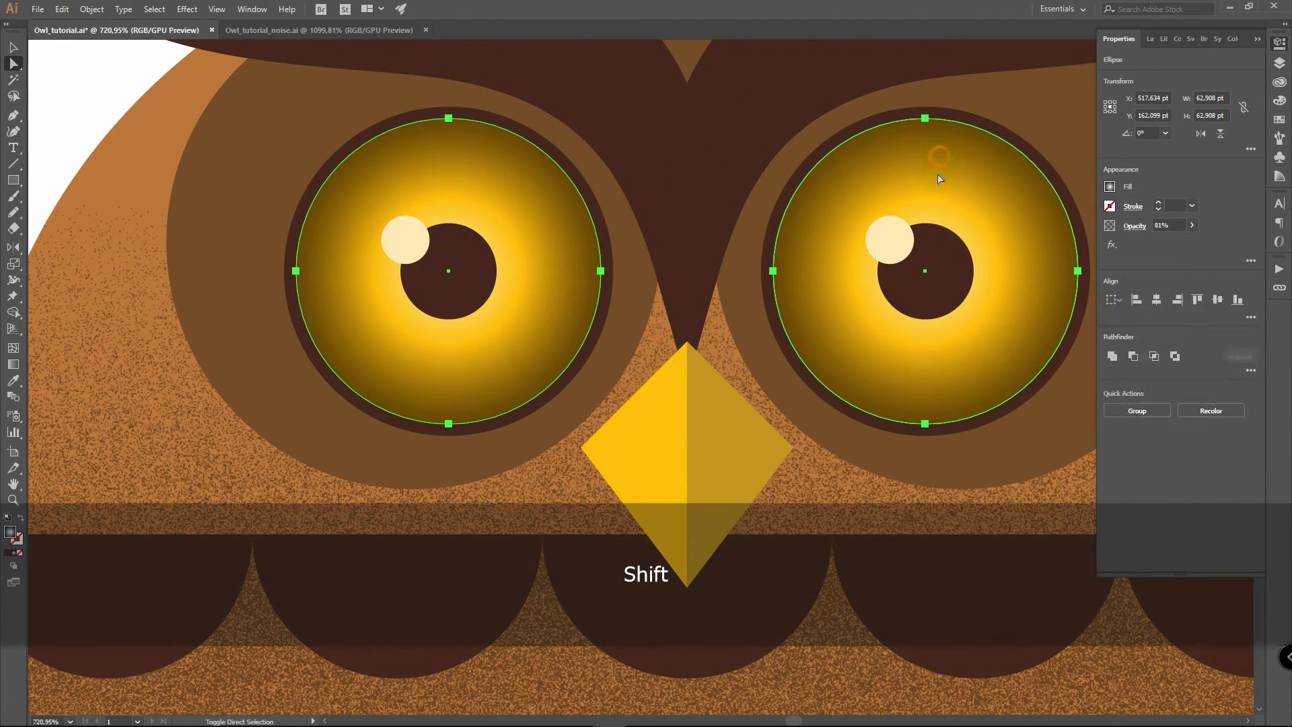
click(1112, 244)
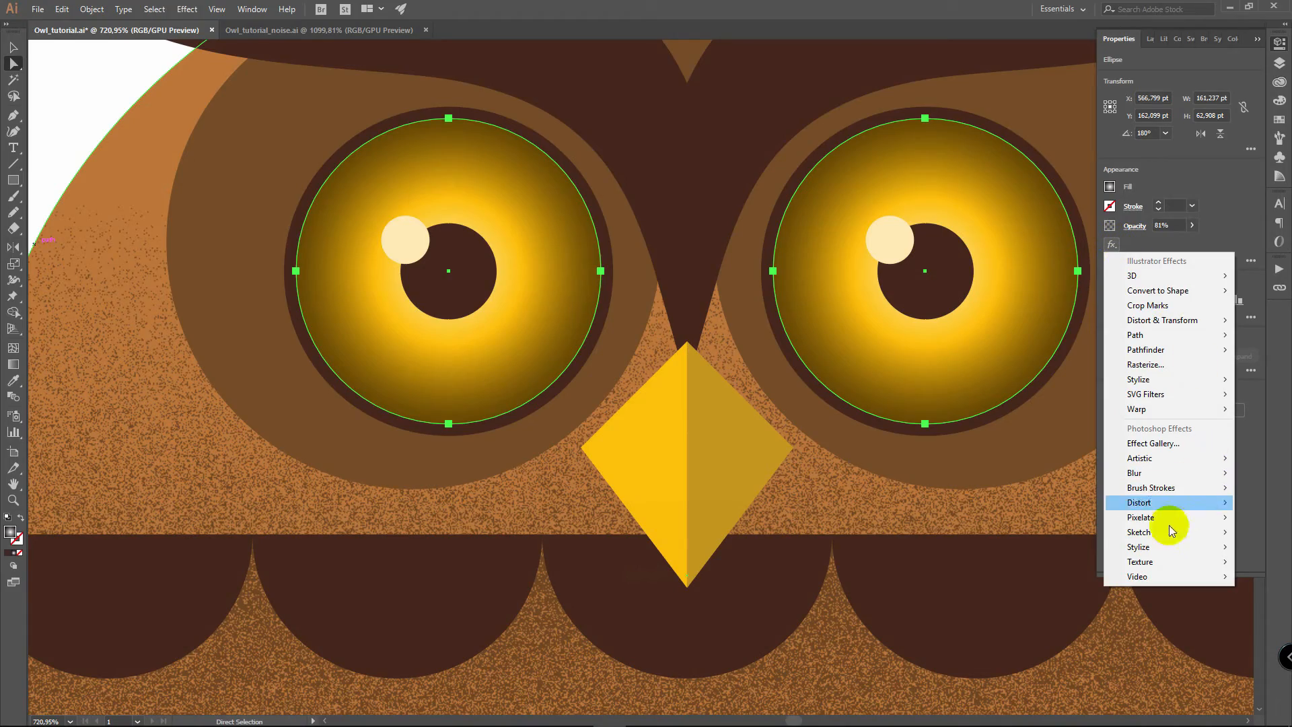
mouse_move(1148, 564)
click(1069, 576)
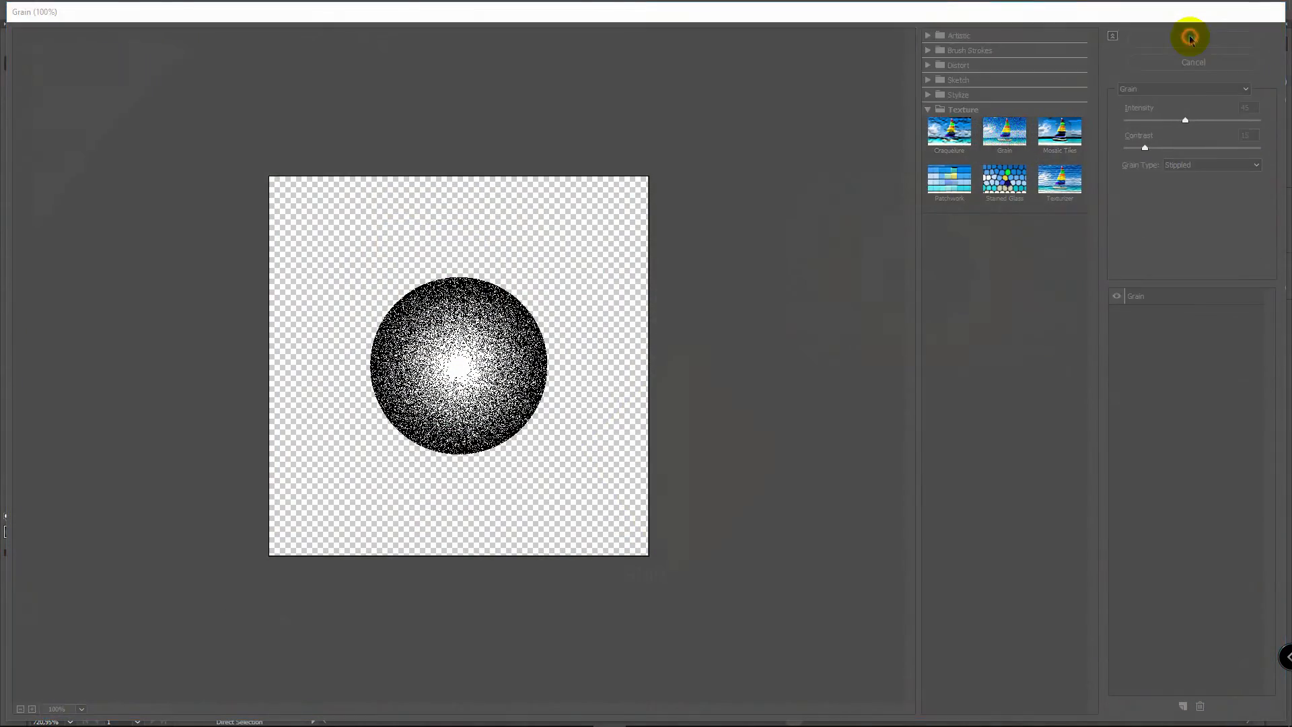
click(1190, 38)
Step: Try lowering the grainy eye circles' opacity to 10% and undo the grain changes on both eyes
drag(1165, 241, 1147, 241)
click(1192, 224)
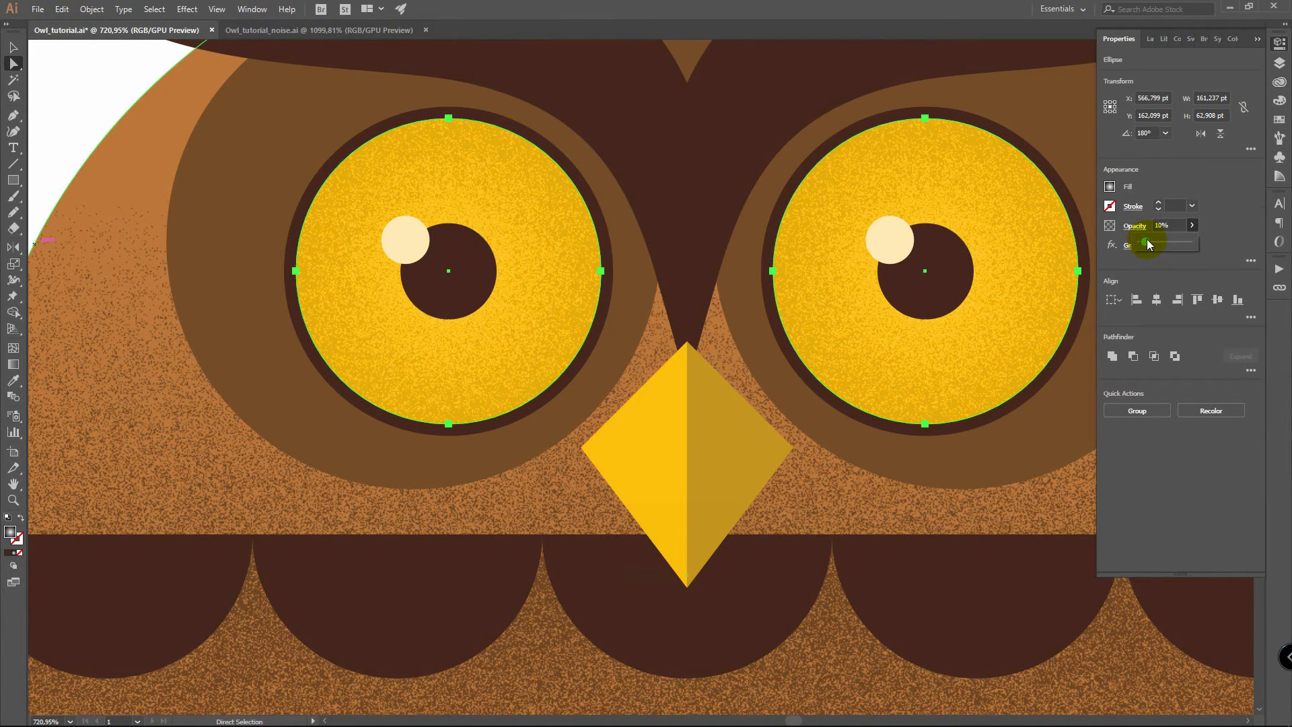
key(v)
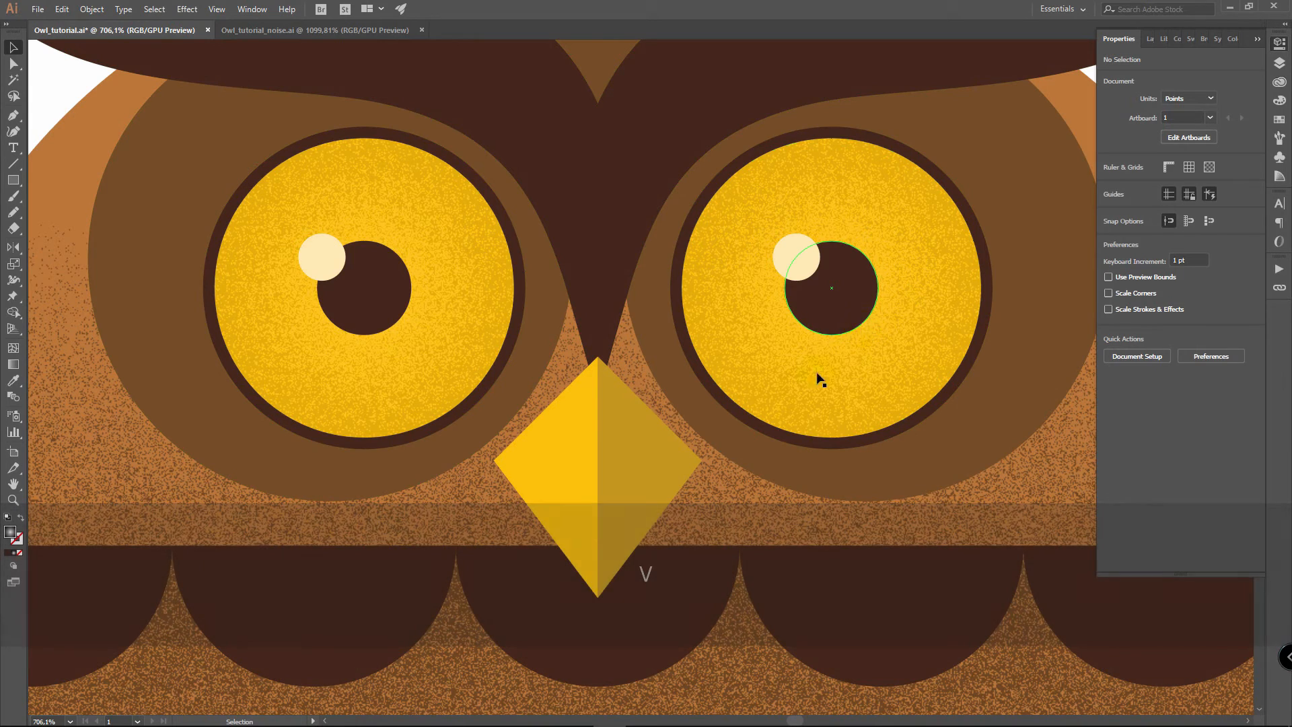
key(ctrl+z)
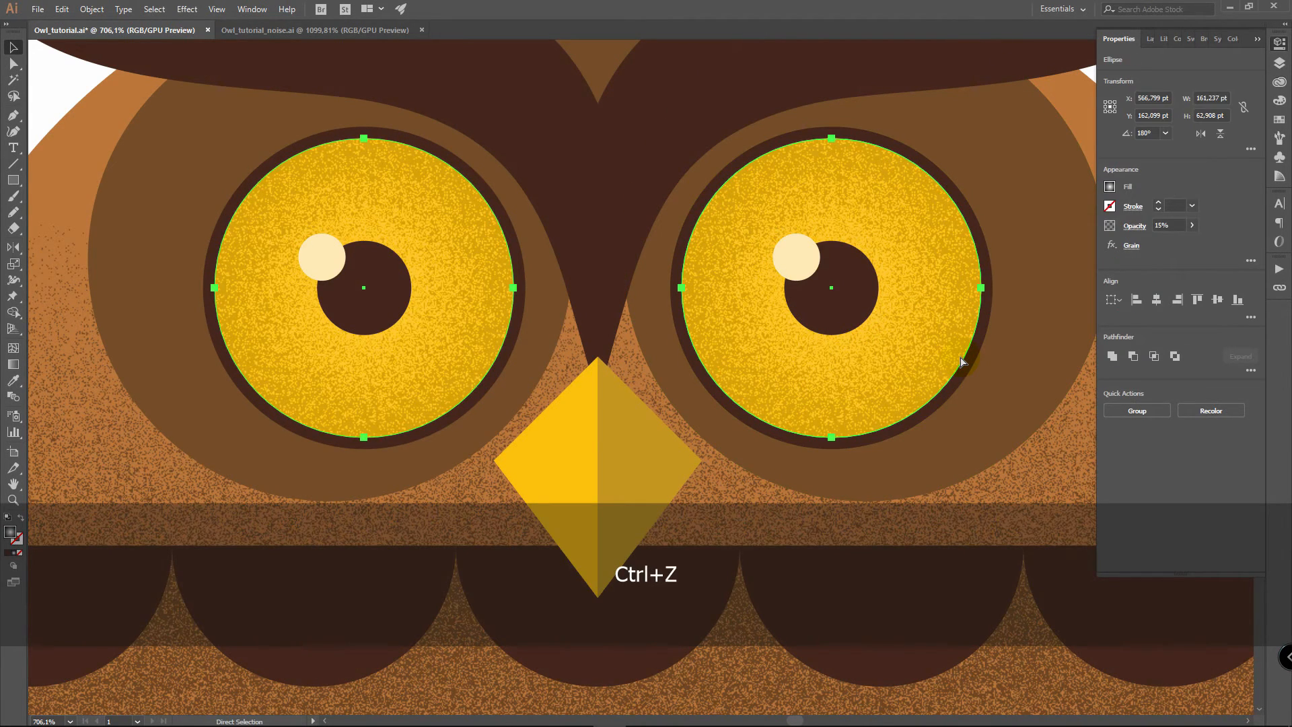
key(ctrl+z)
Step: Paste a copy of the left eye's gradient circle in front and apply the Grain texture effect to it
key(a)
click(438, 222)
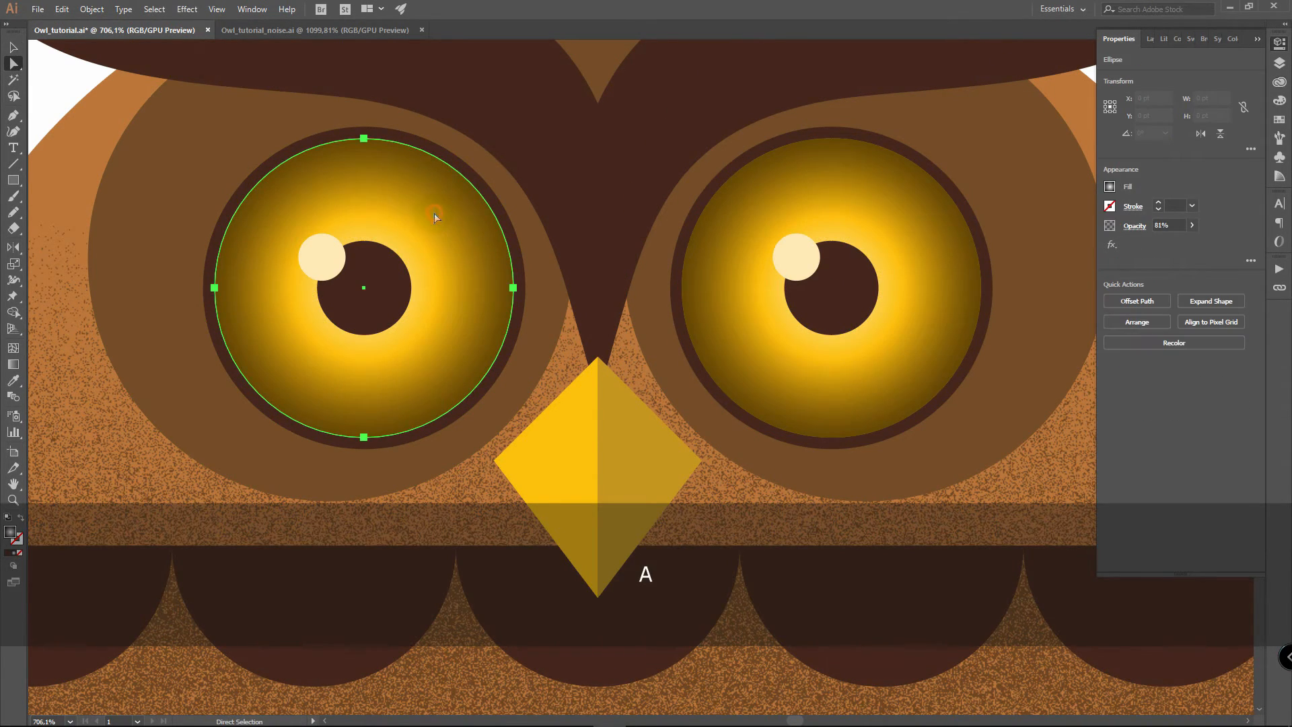
key(ctrl+f)
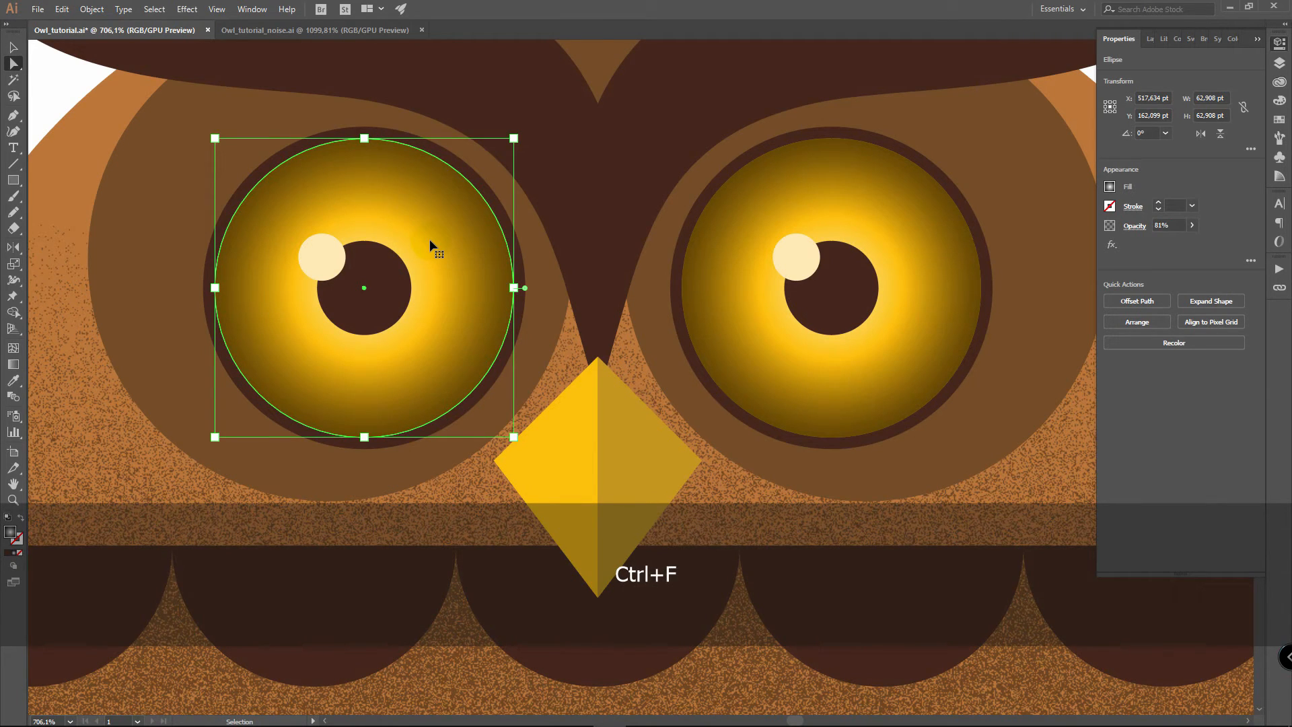
click(1111, 244)
mouse_move(1173, 560)
click(1050, 576)
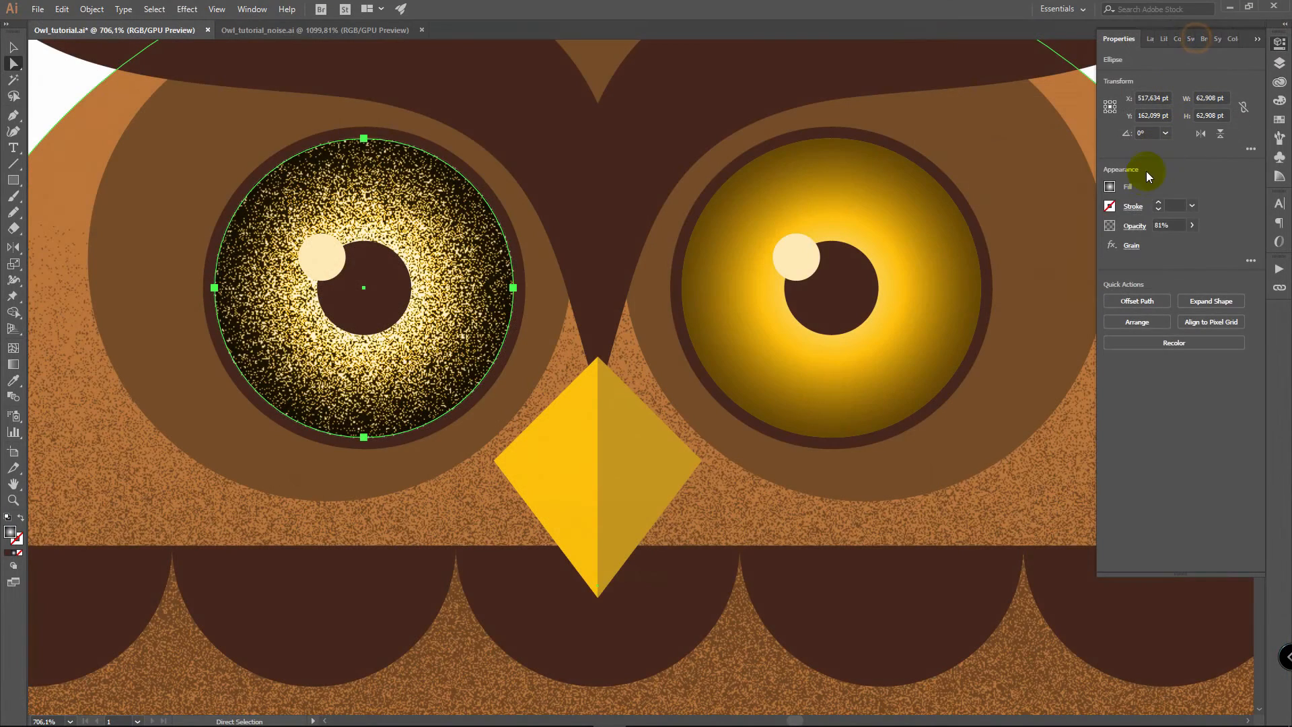
Step: Try the Multiply blending mode at 10% opacity on the left eye's grainy circle
click(1136, 225)
click(1026, 249)
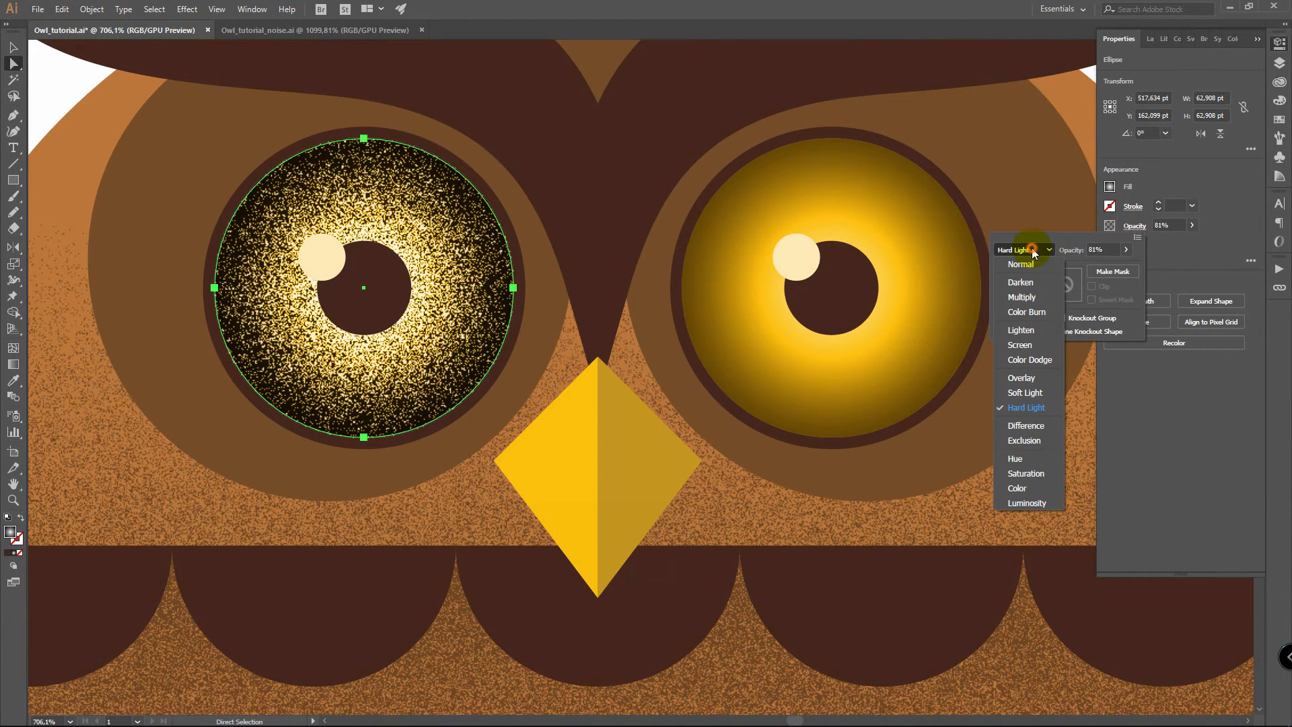
click(1023, 297)
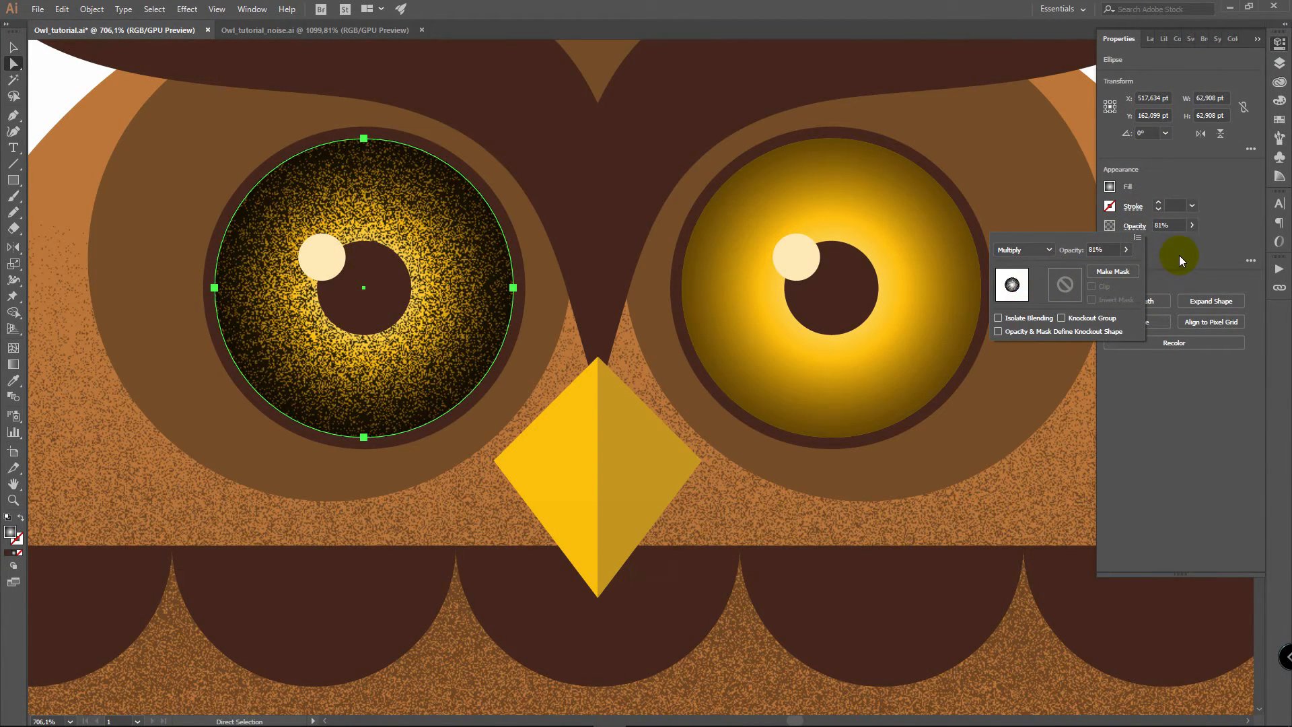
click(1195, 228)
drag(1176, 244, 1141, 241)
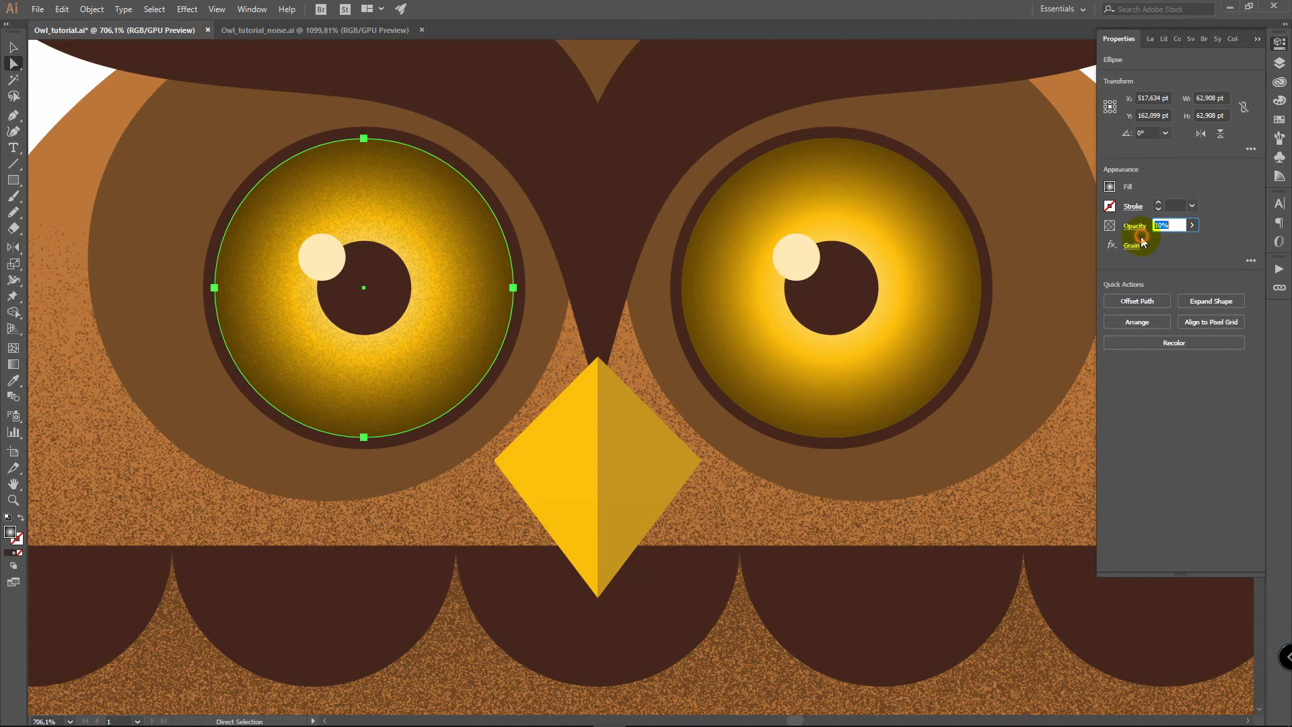
click(1191, 225)
click(1230, 210)
Step: Set the left eye's grainy circle to Soft Light blending at 25% opacity and deselect it
click(1136, 227)
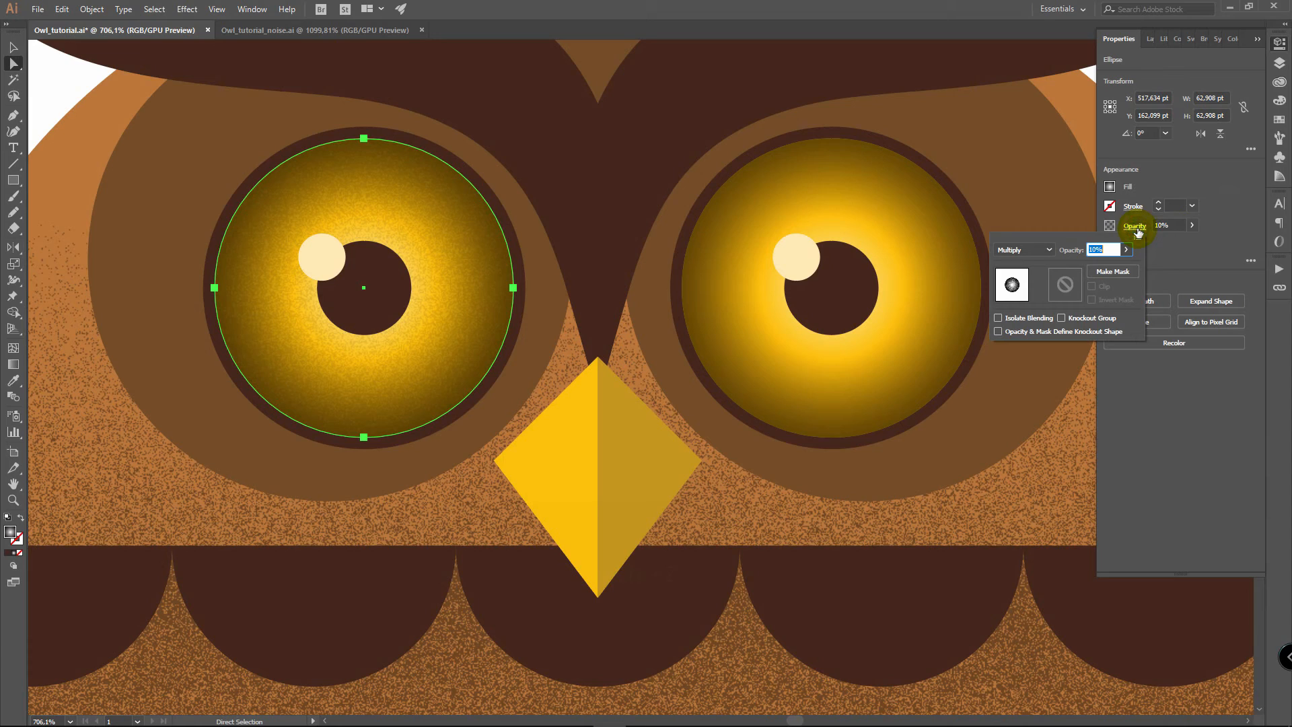
click(1048, 252)
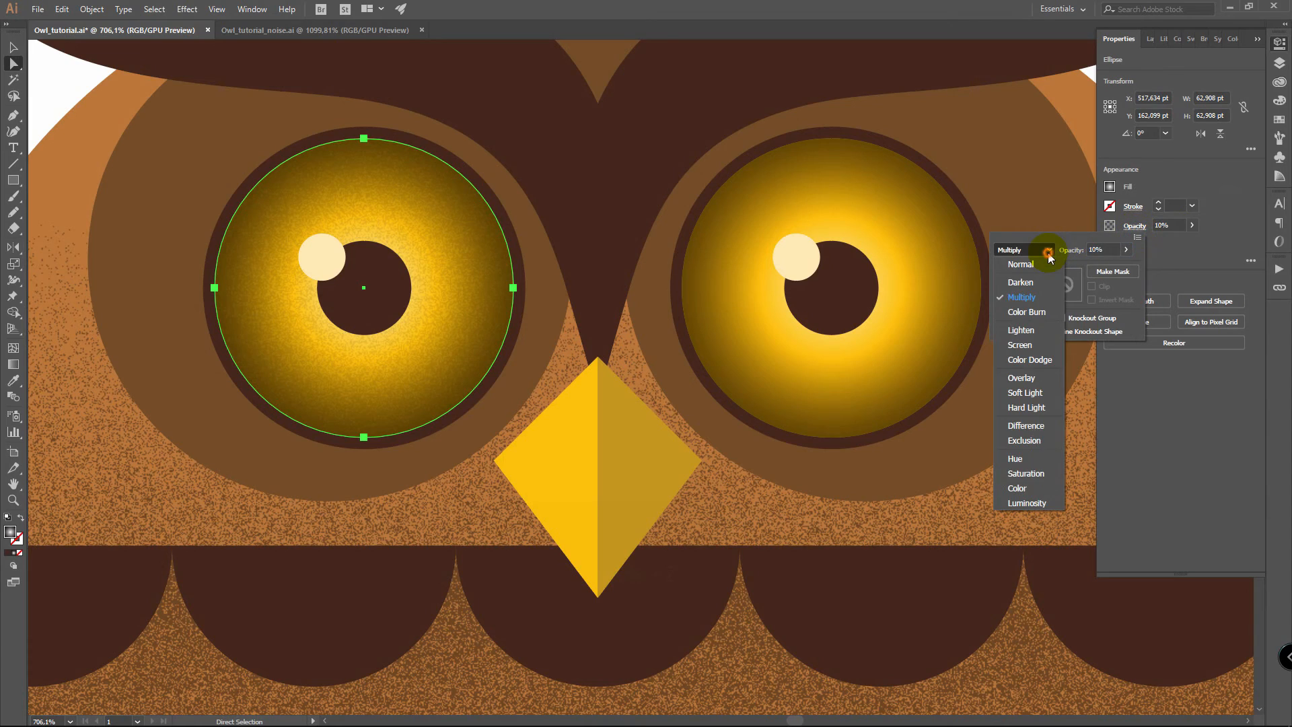
click(1025, 393)
click(1191, 225)
drag(1142, 242, 1152, 245)
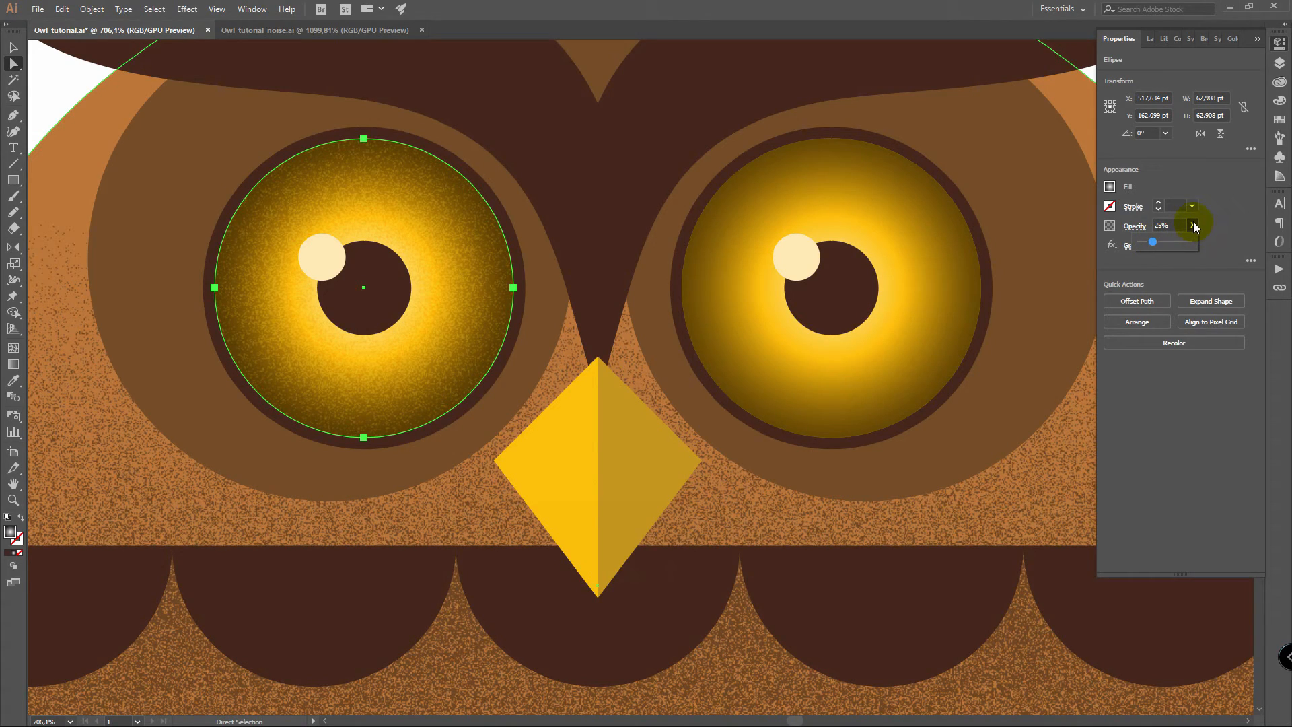
click(62, 71)
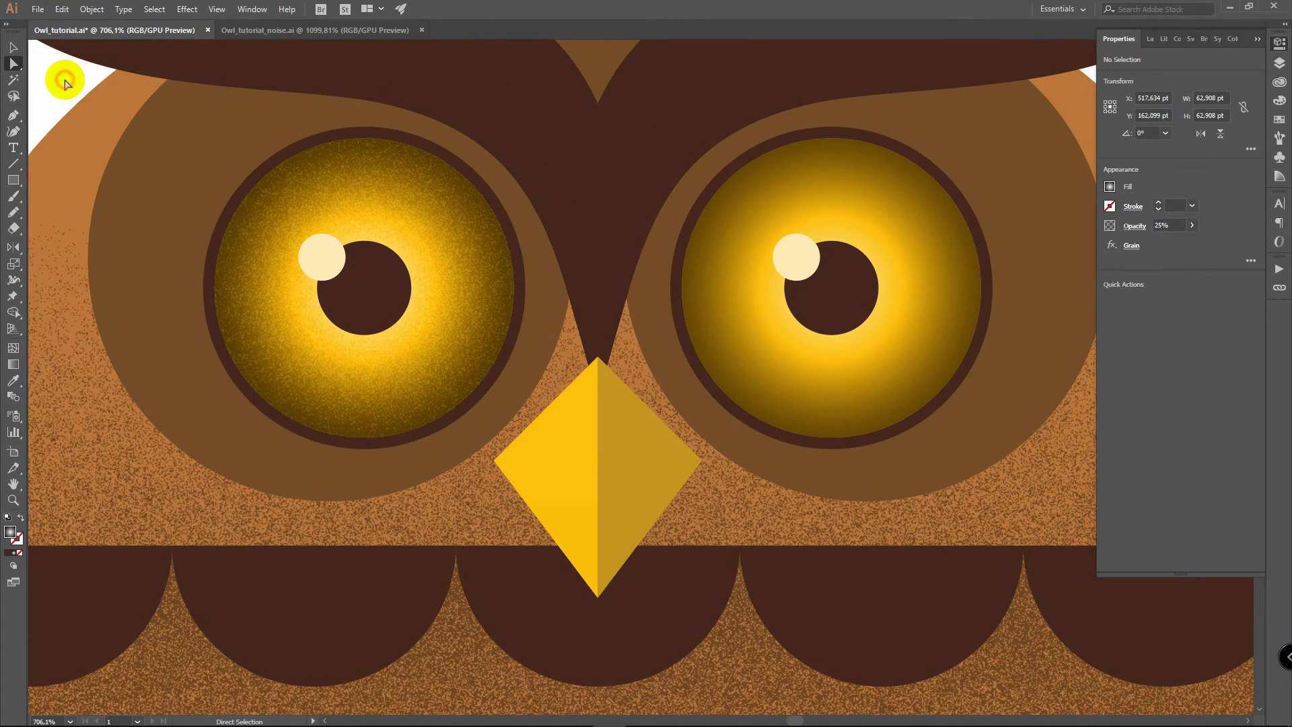
Step: Apply the Grain texture effect to the right eye's gradient circle at 25% opacity and check the whole owl
click(831, 179)
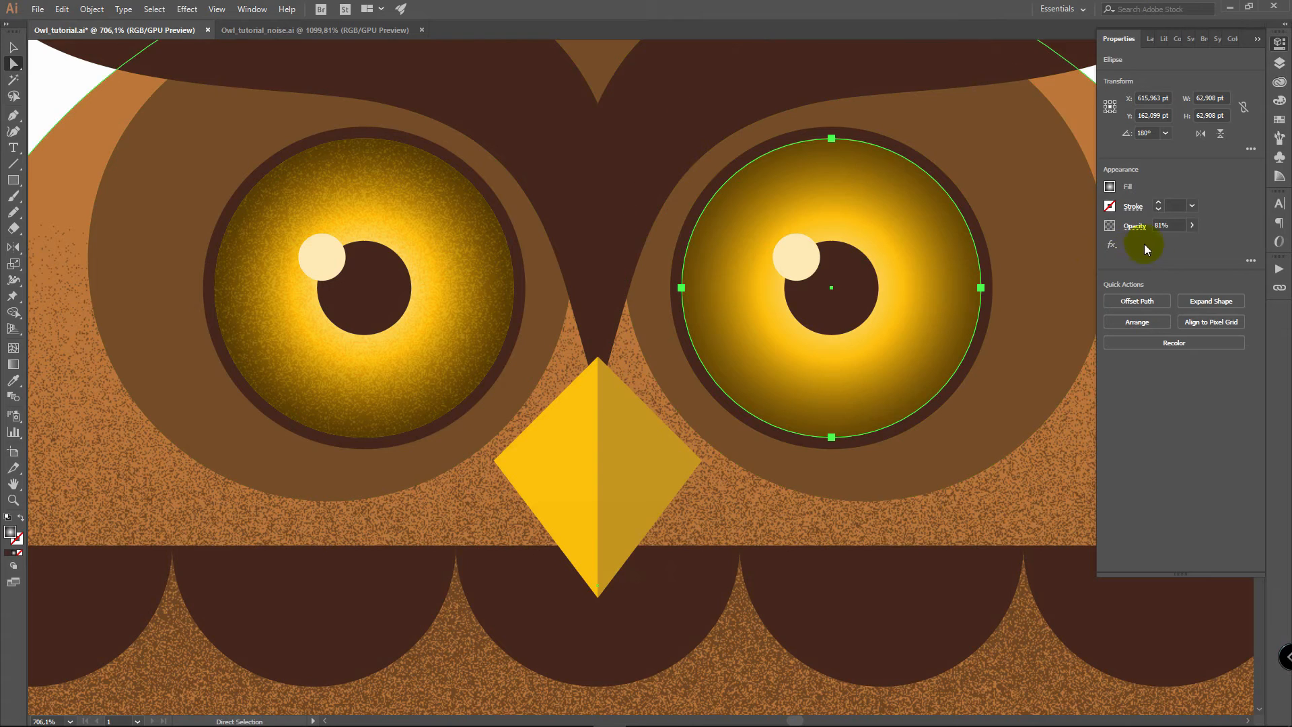
click(1110, 245)
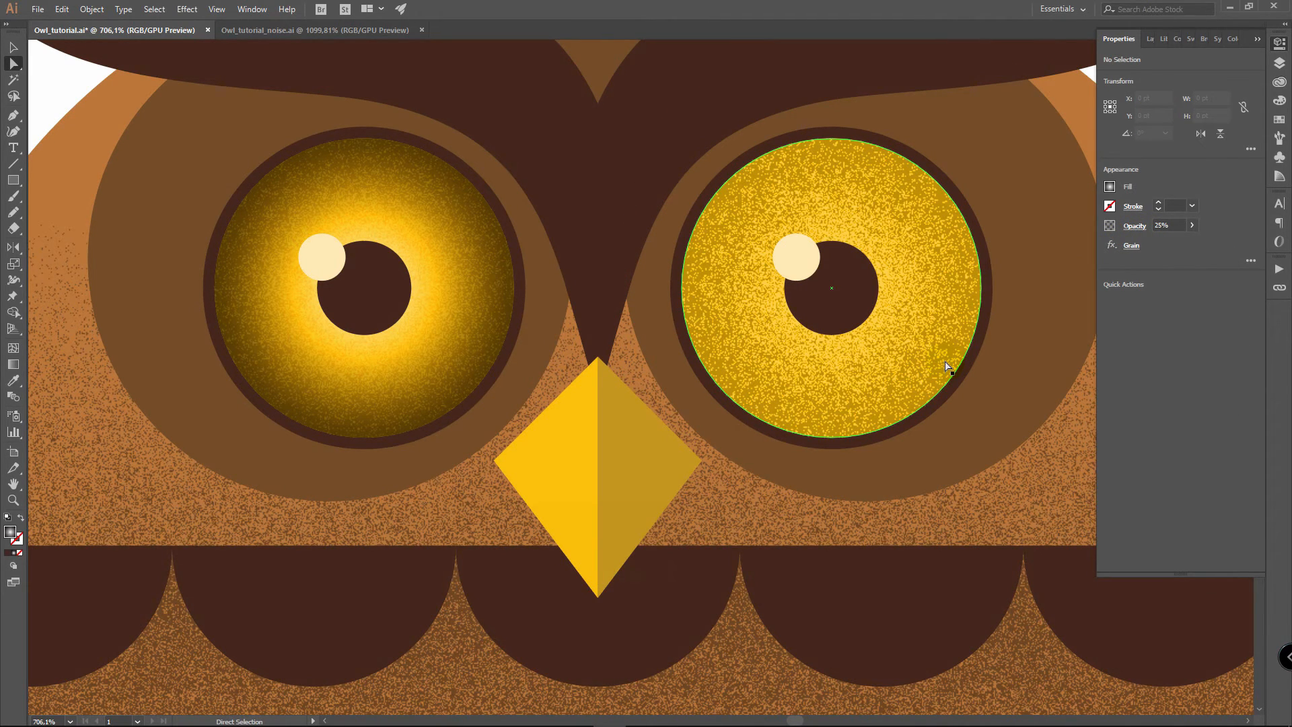
key(z)
drag(955, 303, 706, 315)
key(v)
click(995, 224)
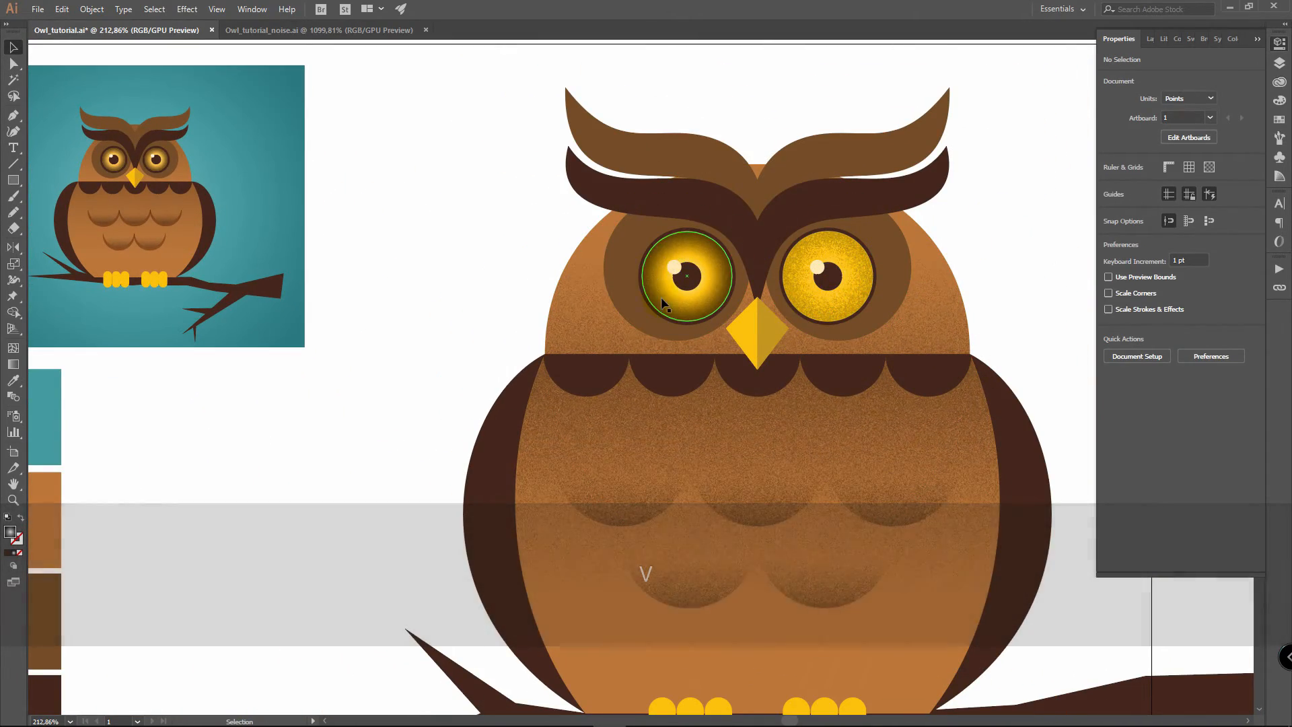
Step: Undo the Grain effect and opacity changes on the right eye's gradient circle
key(ctrl+z)
key(ctrl+z)
key(ctrl+z)
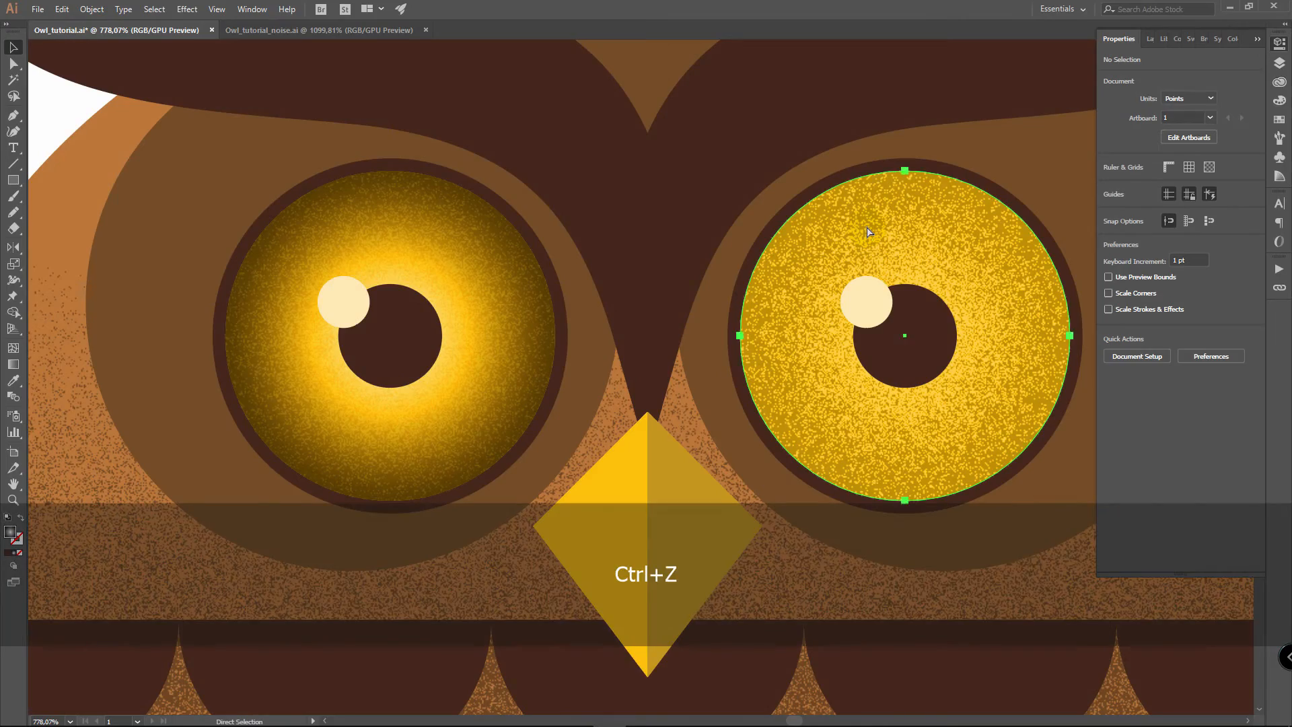
key(ctrl+z)
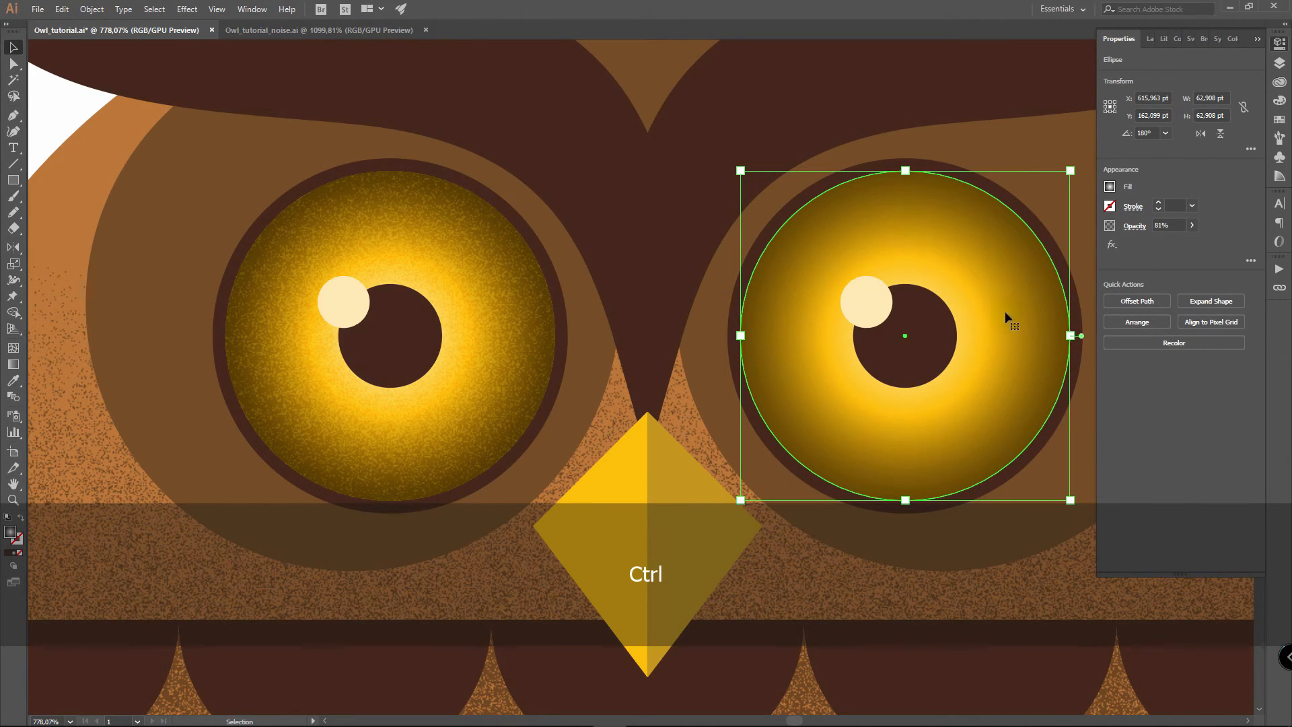
Step: Paste a copy of the right eye's gradient circle in front and apply Stippled Grain with intensity 45 and contrast 15
key(ctrl+c)
key(ctrl+f)
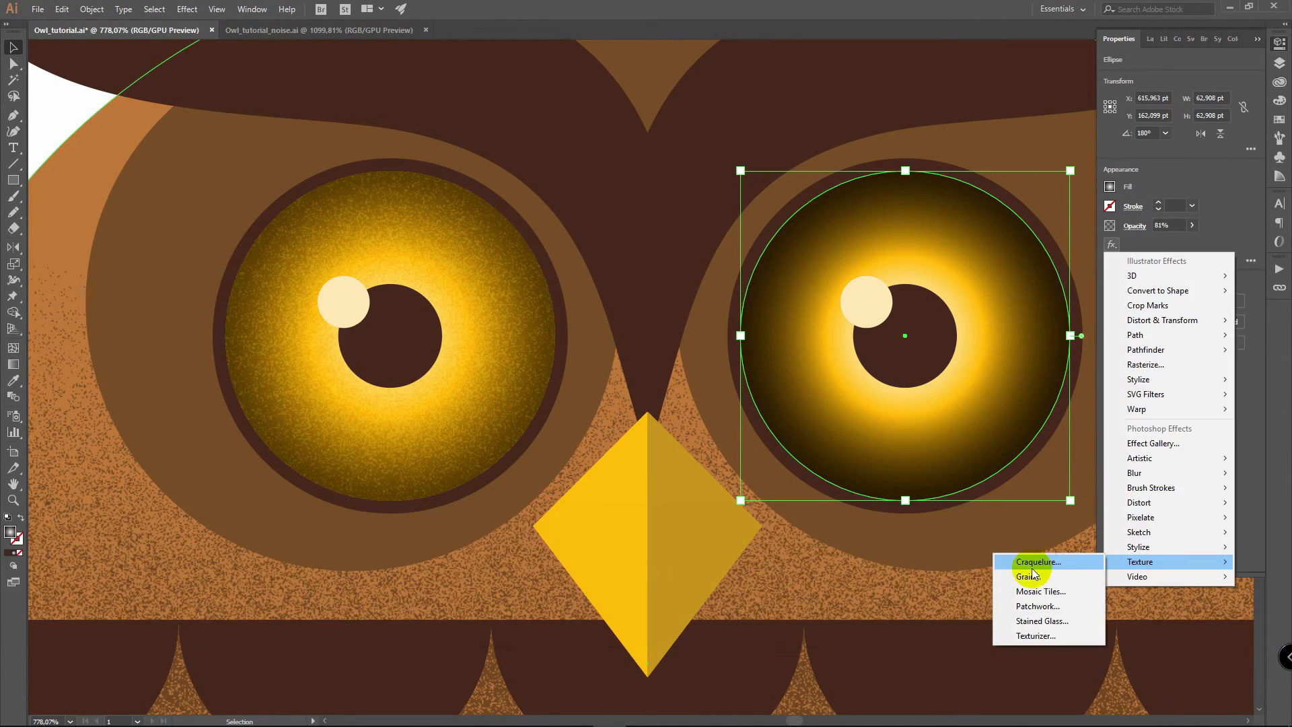
click(951, 572)
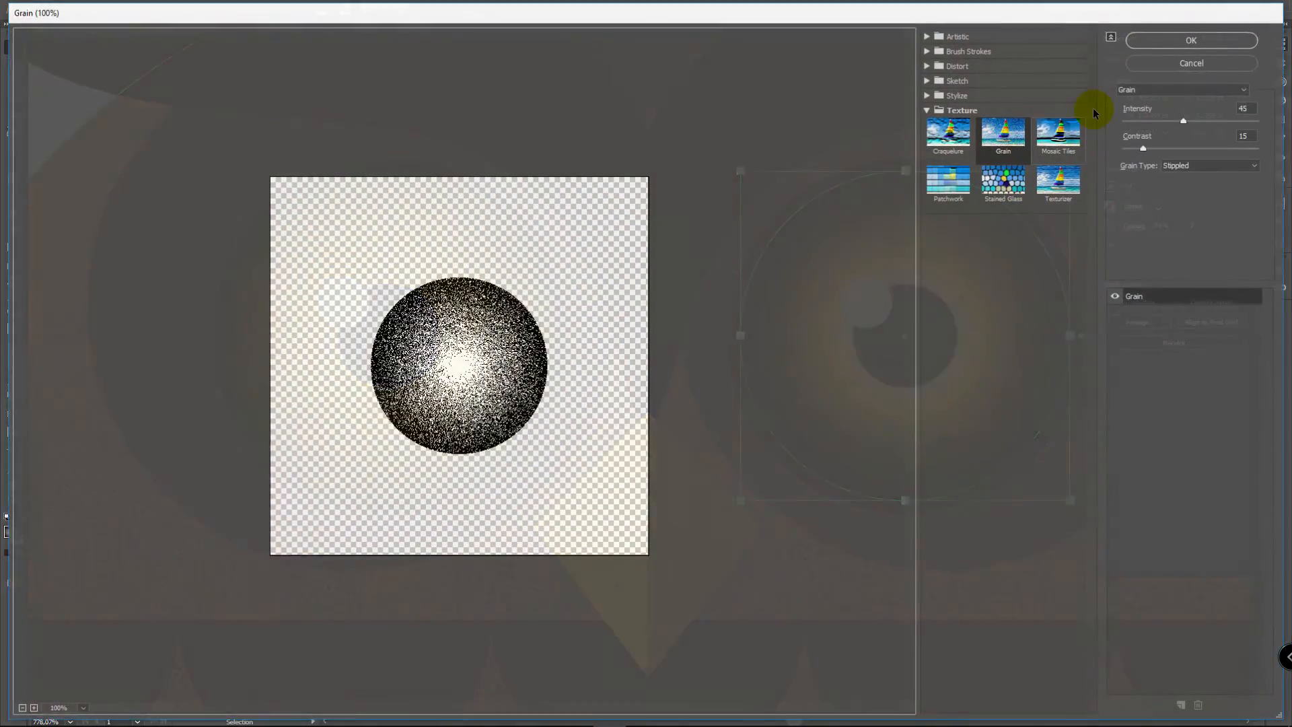
click(1170, 44)
Step: Set the right eye's grainy circle to Soft Light blending at 25% opacity and deselect it
click(1134, 226)
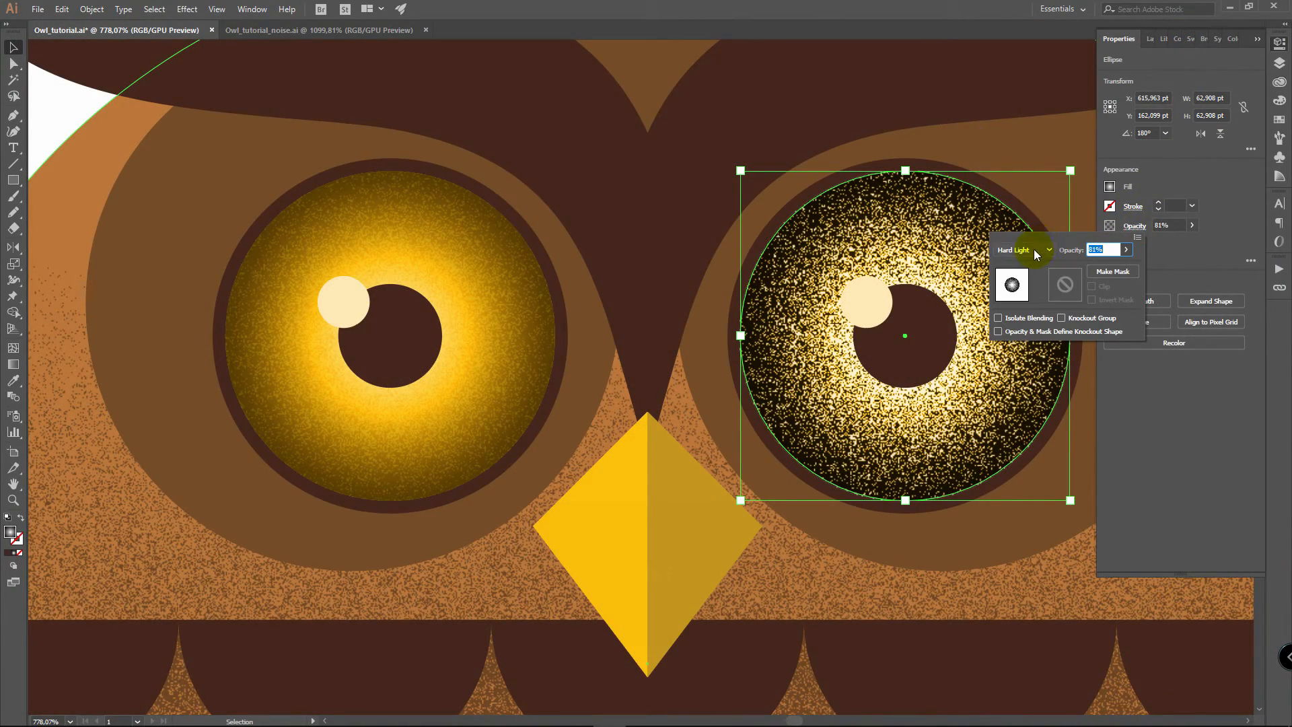
click(1028, 251)
click(1047, 380)
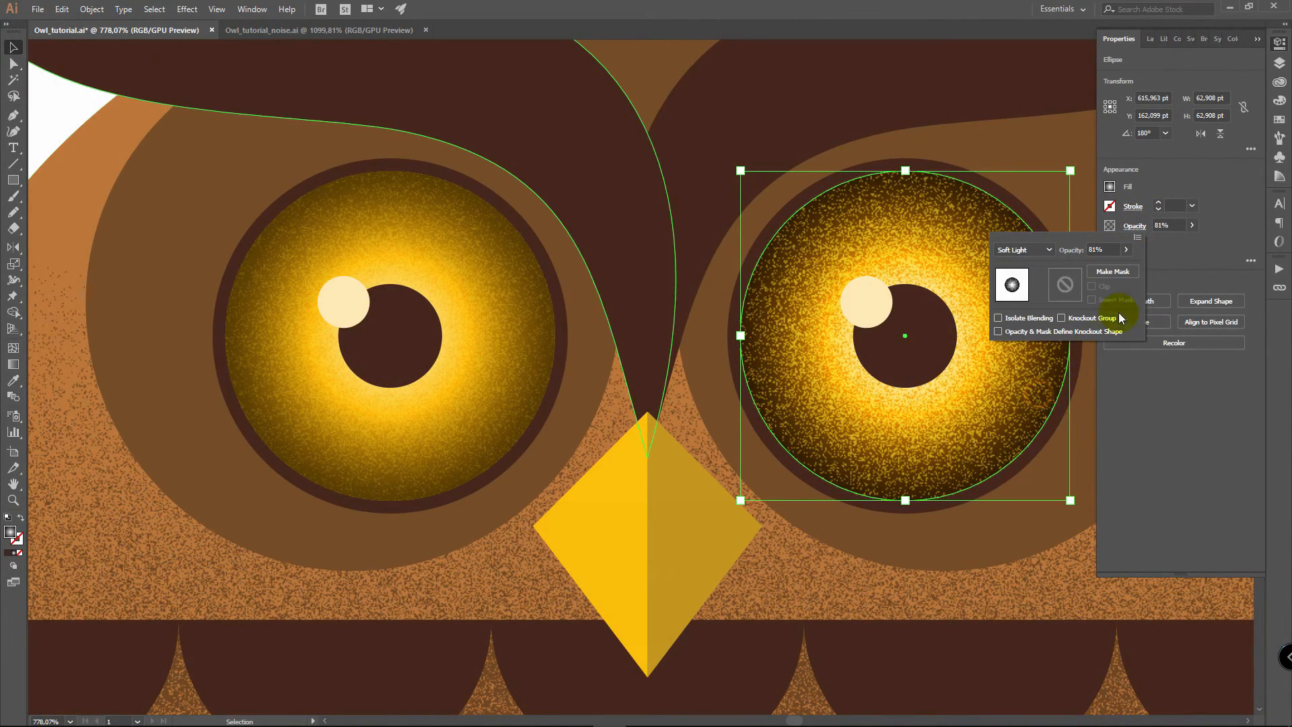
key(z)
drag(945, 360, 650, 289)
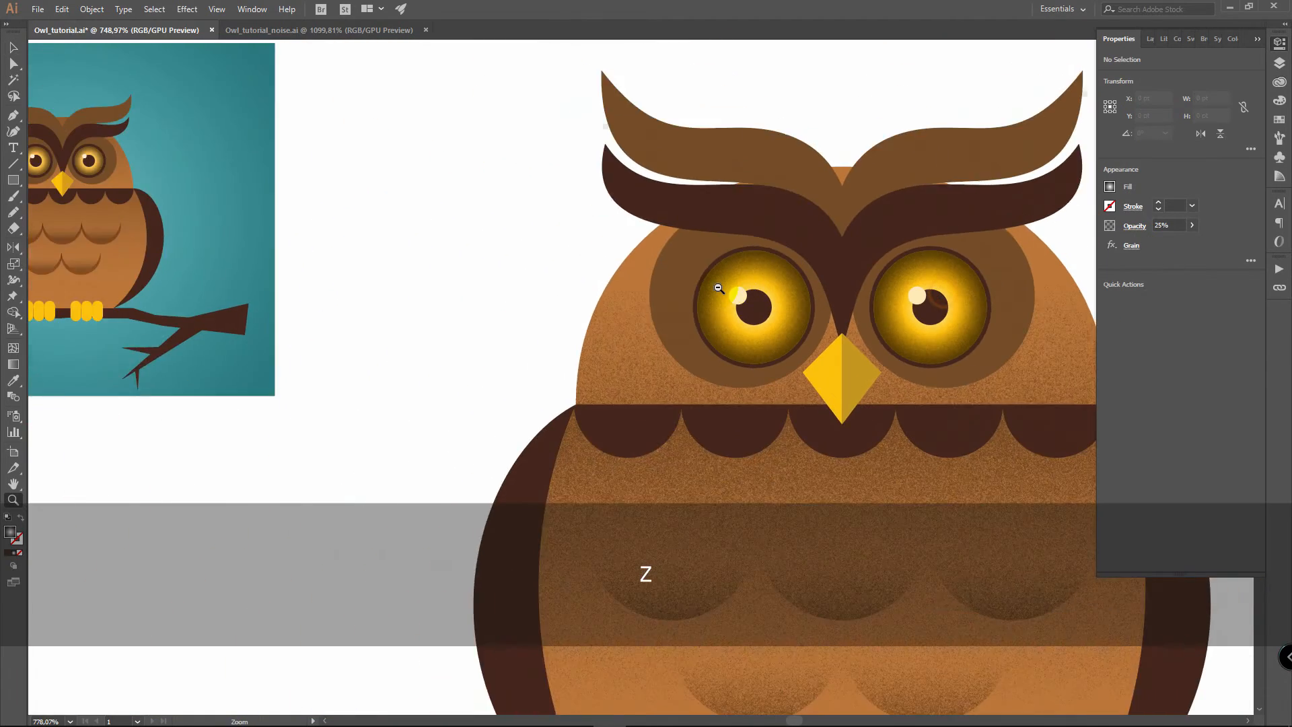
key(space)
drag(841, 325, 693, 147)
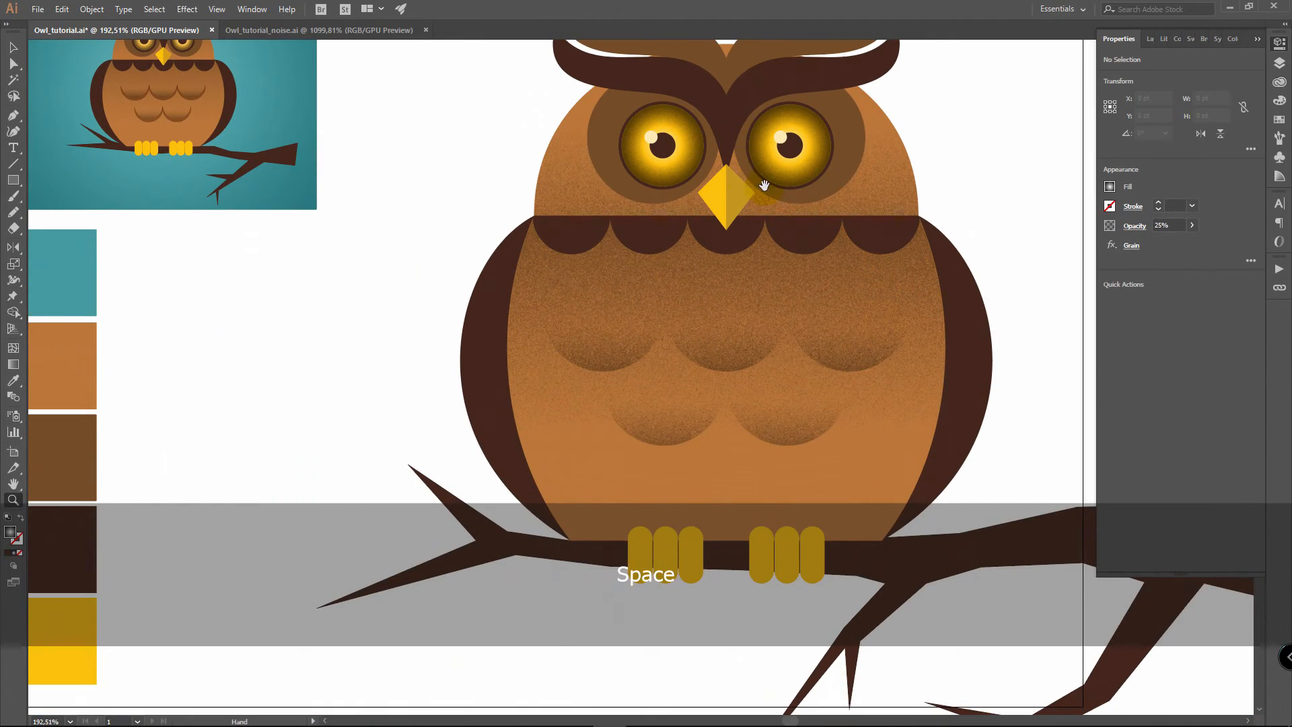
key(v)
click(1055, 183)
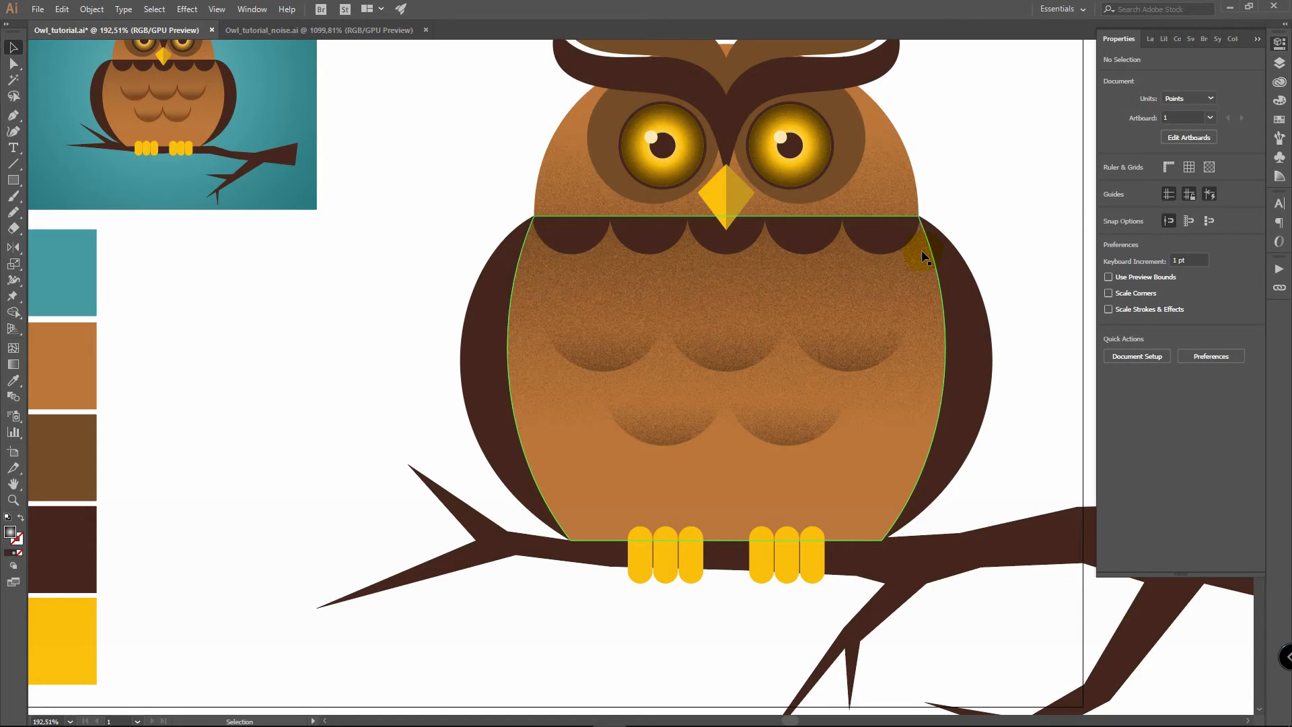
Step: Extend the grainy belly gradient to the belly's lower edge, with its midpoint about halfway down, and deselect it
click(932, 315)
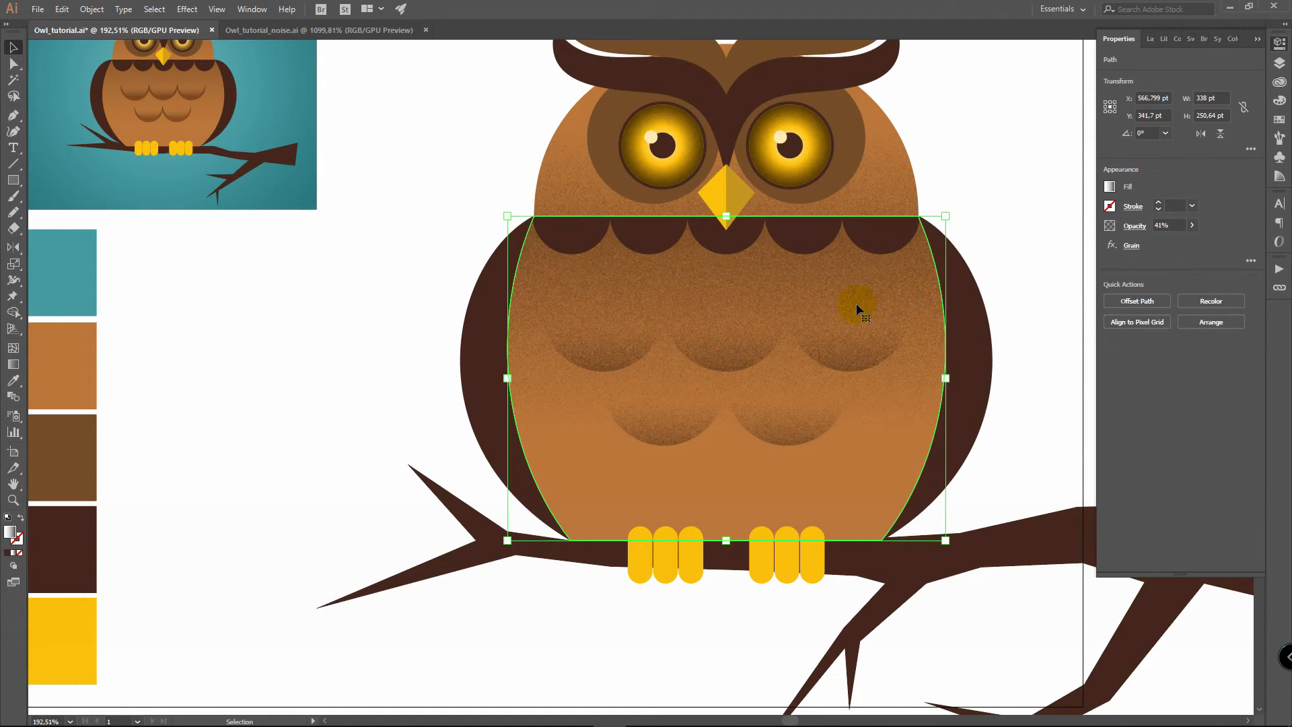
click(13, 364)
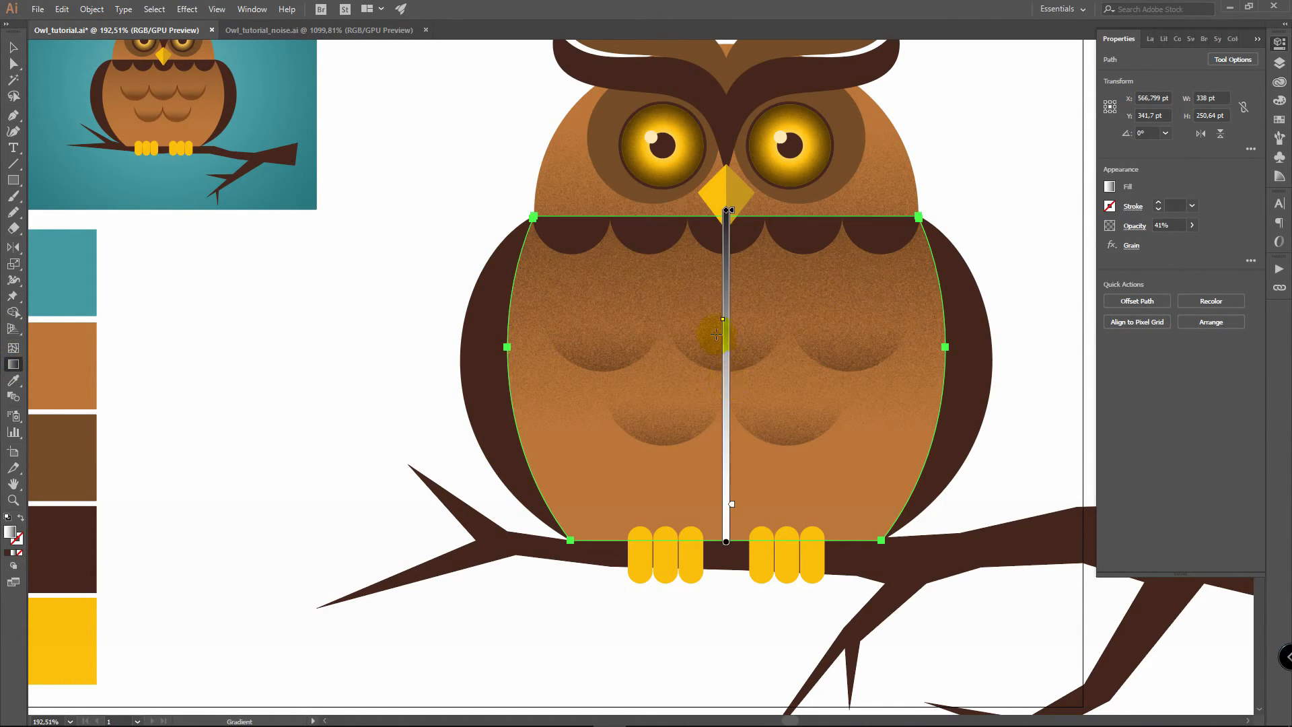
drag(722, 321, 724, 386)
key(ctrl+z)
key(ctrl+z)
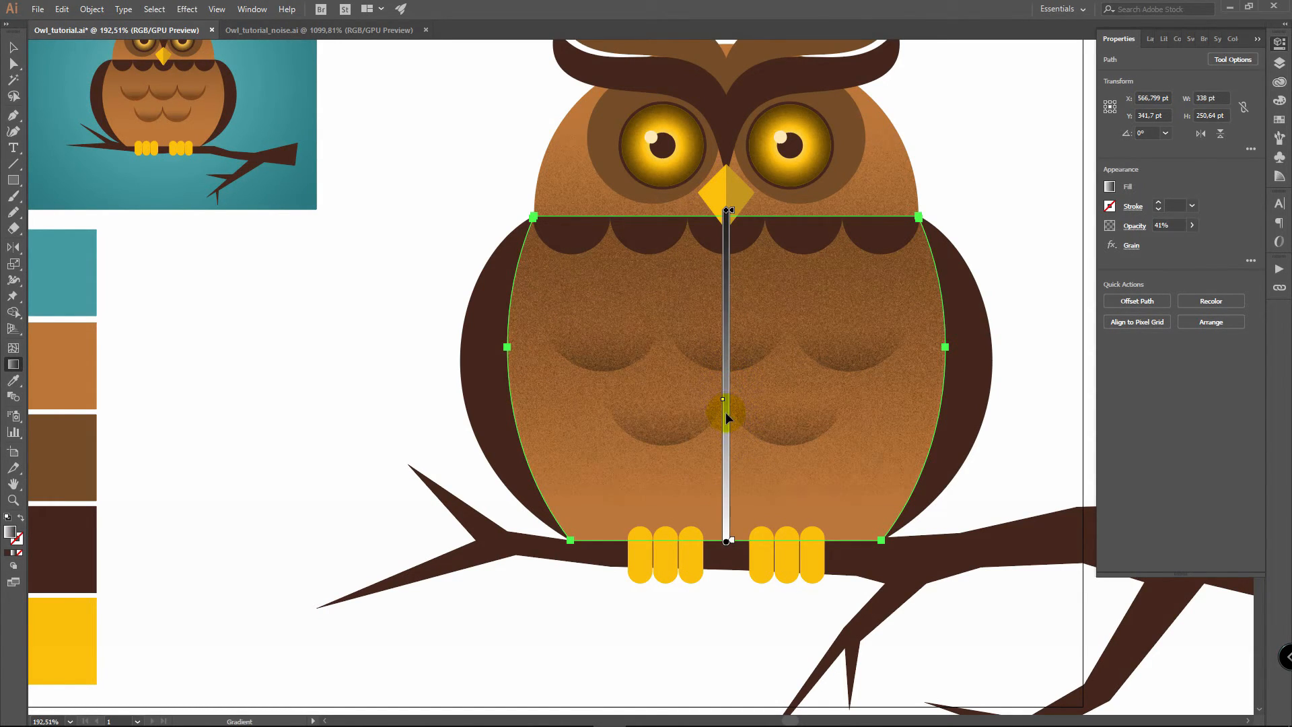
drag(723, 398, 726, 374)
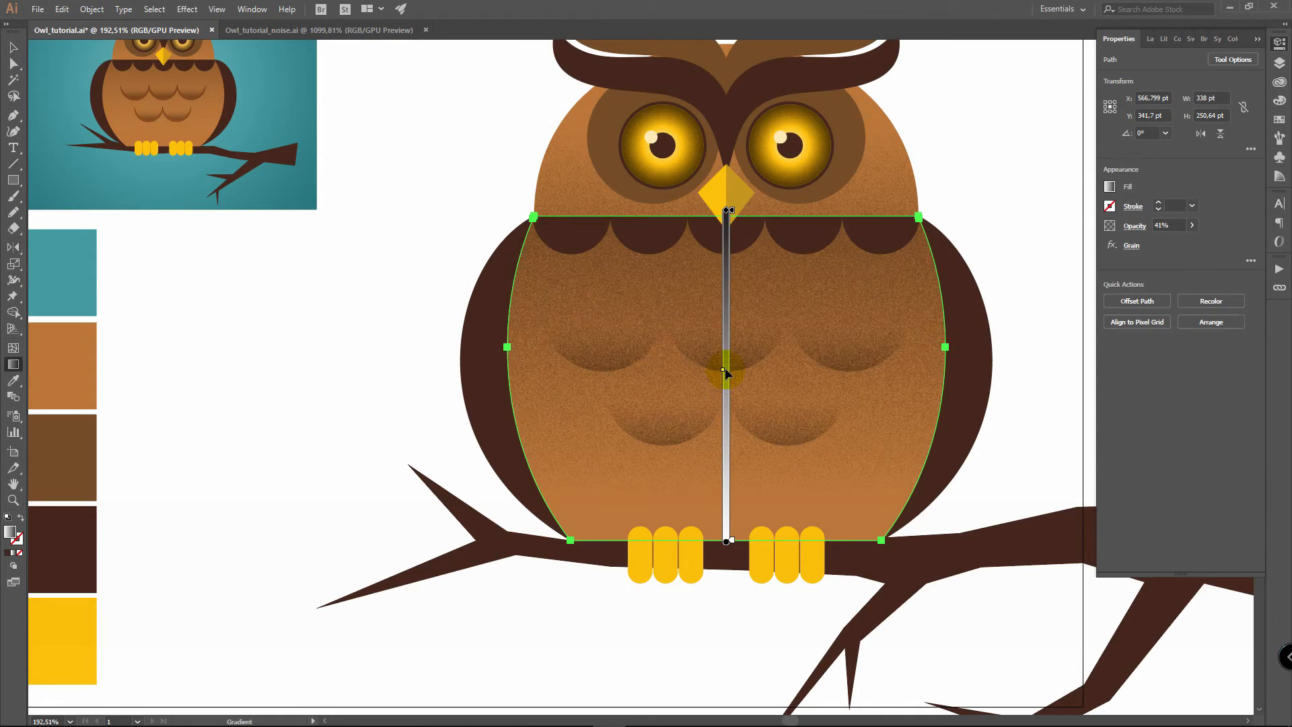
key(v)
key(ctrl+shift+a)
Step: Paste copies of the six toes in front and fill them with a belly feather's gradient, running vertically
click(647, 563)
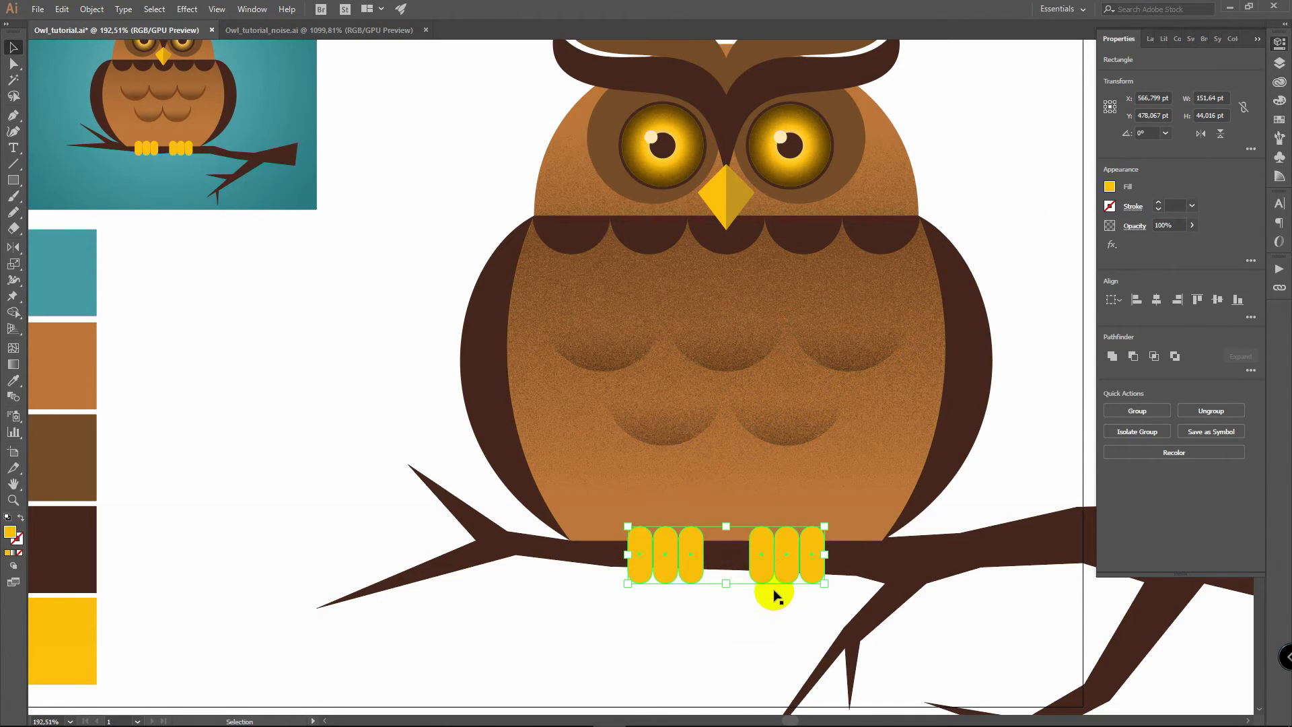
key(ctrl+c)
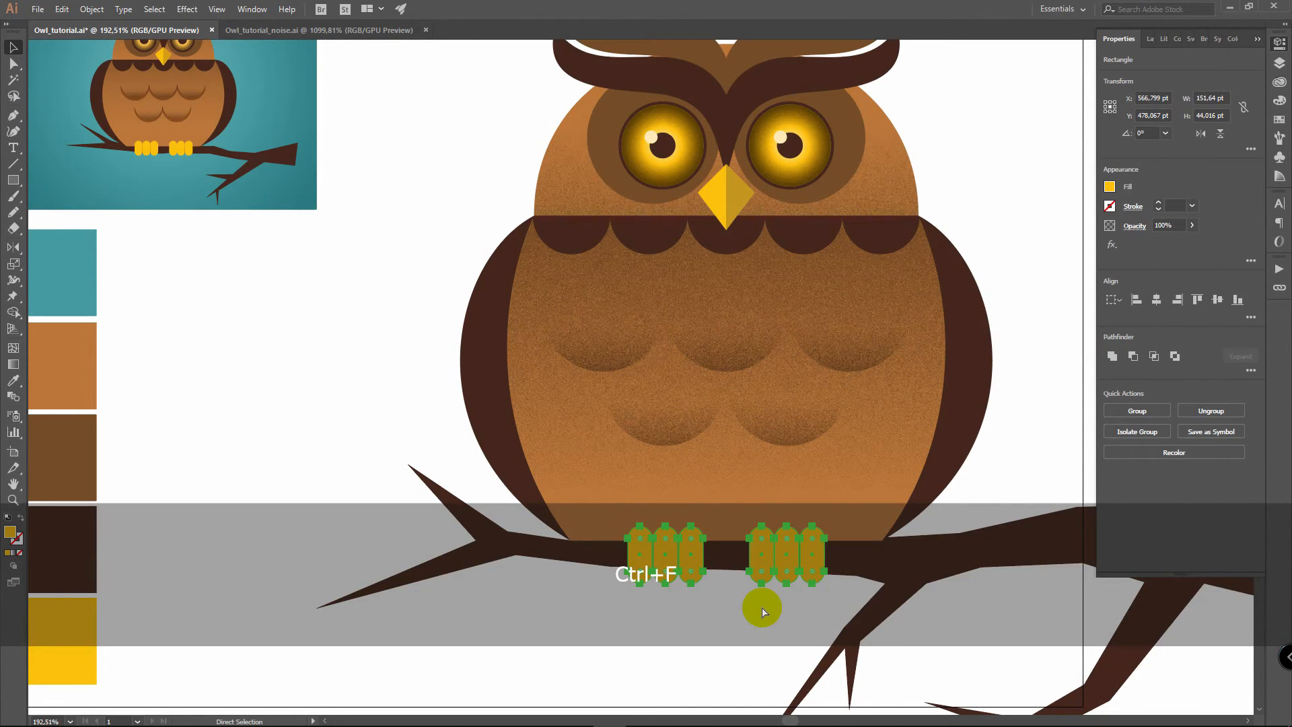
drag(764, 611, 799, 467)
key(i)
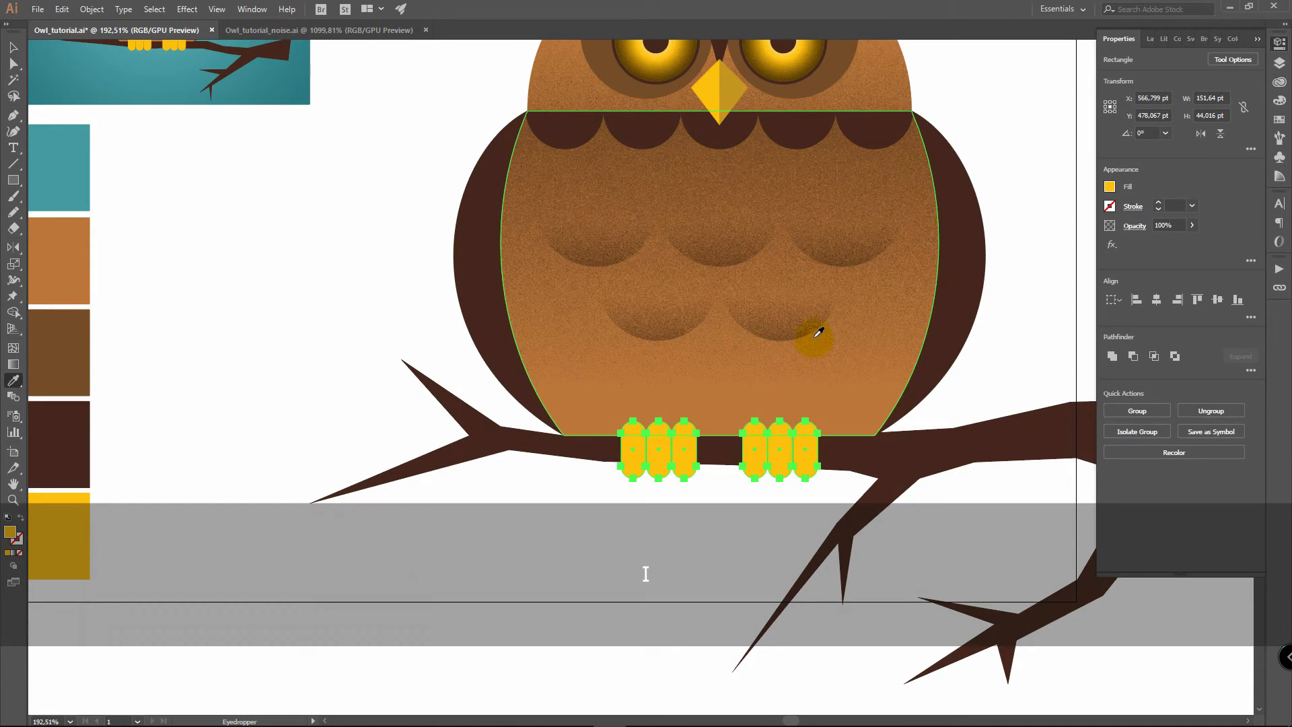
click(726, 250)
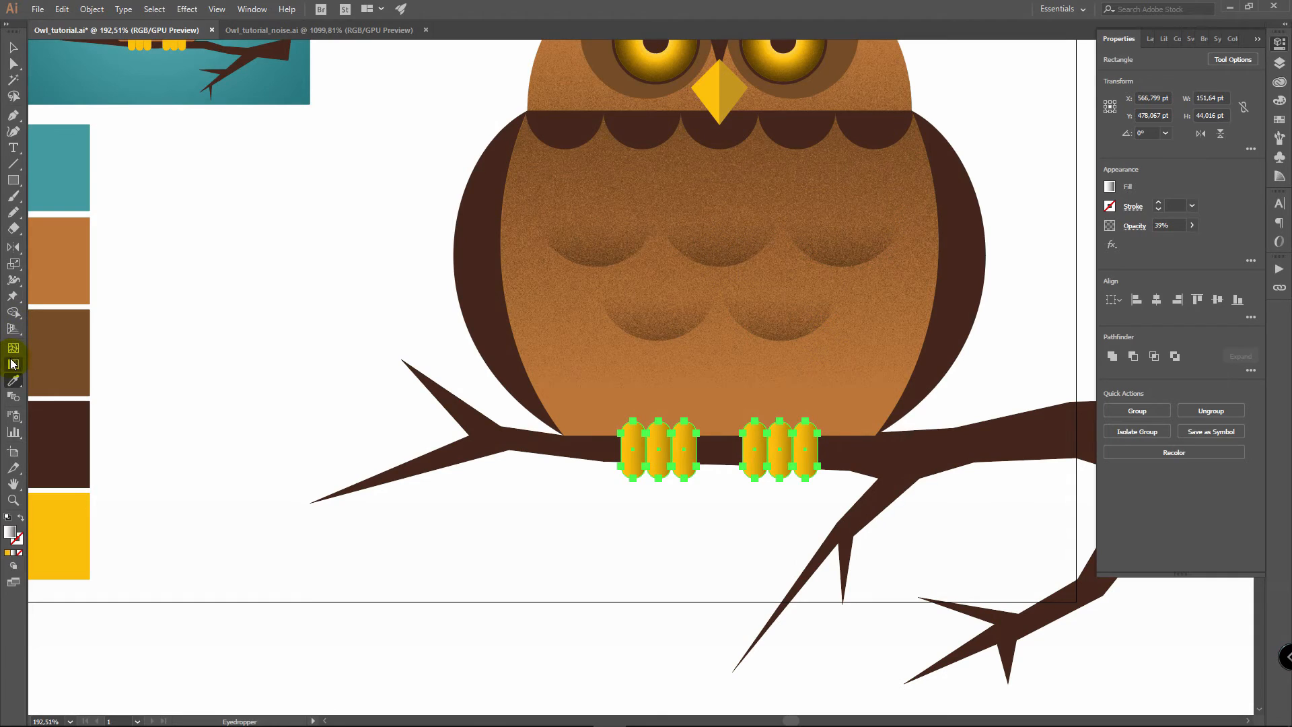
mouse_move(684, 481)
mouse_down()
mouse_move(684, 405)
mouse_move(755, 423)
mouse_move(766, 502)
mouse_up()
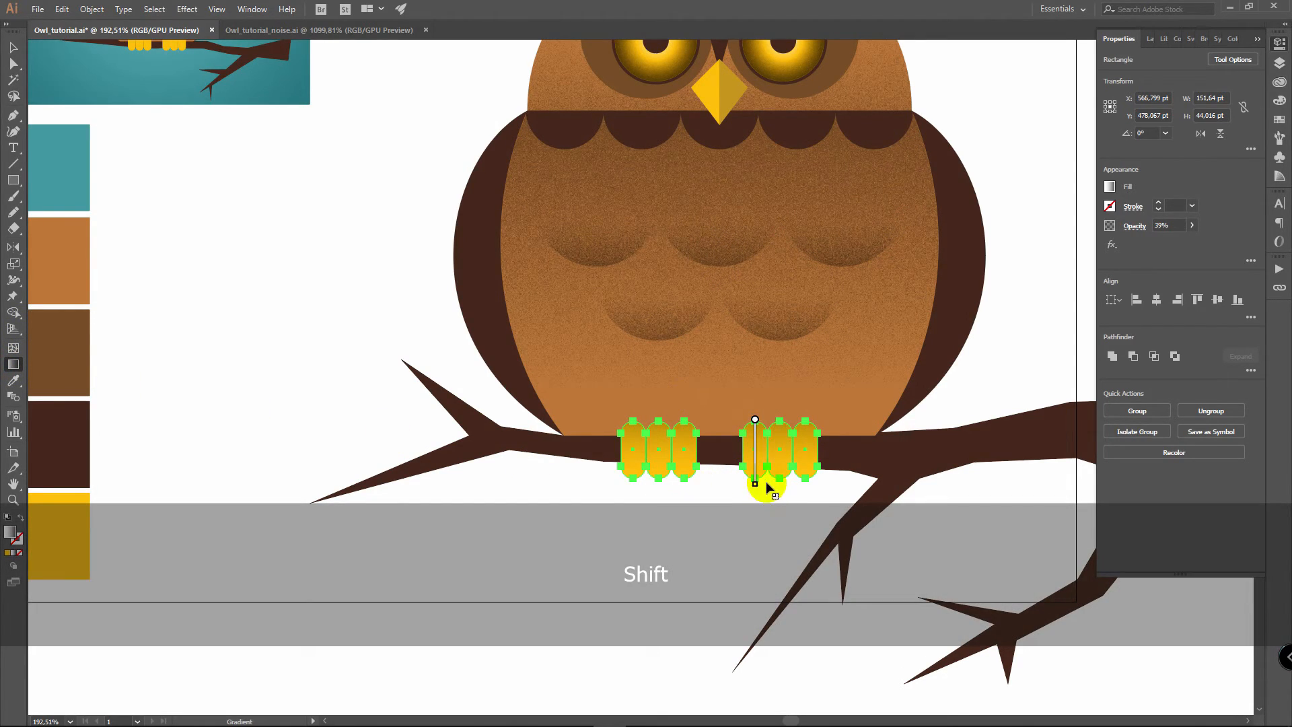
Step: Apply the Grain texture effect to the toe copies, set their opacity to 40% and deselect them
click(1114, 244)
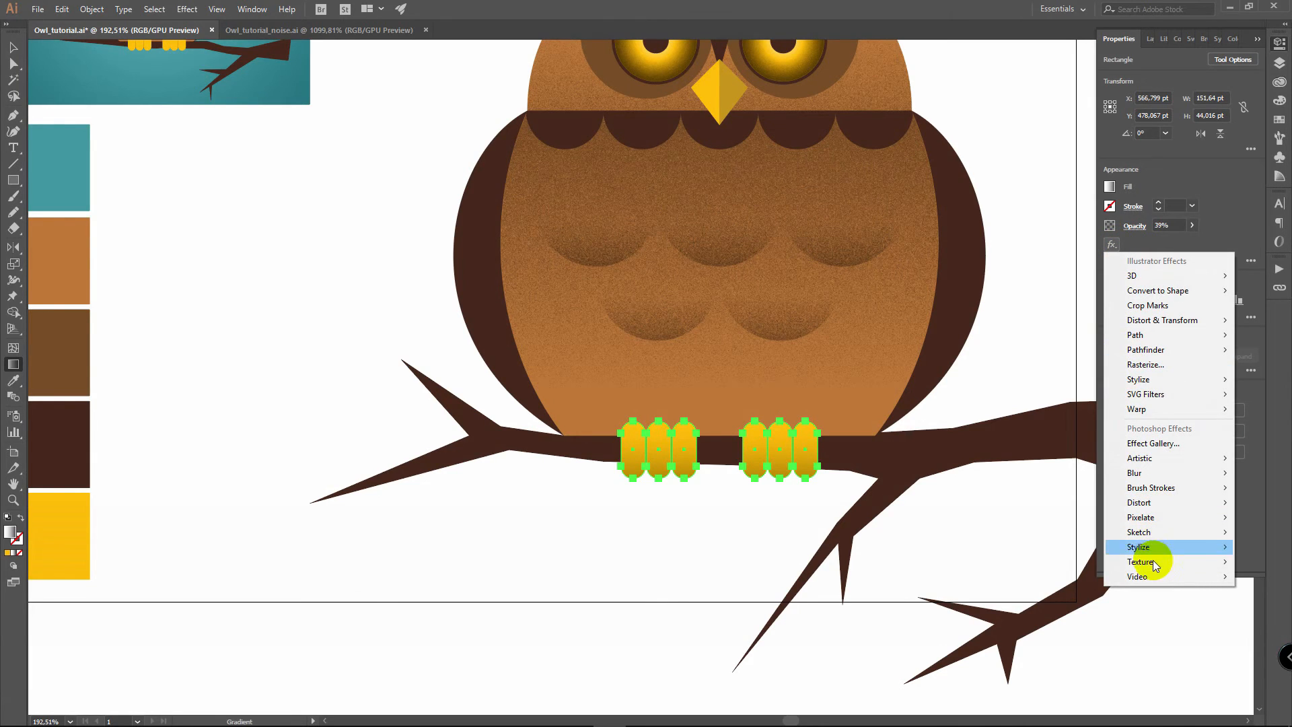
mouse_move(1153, 559)
click(969, 574)
click(1182, 42)
click(1136, 227)
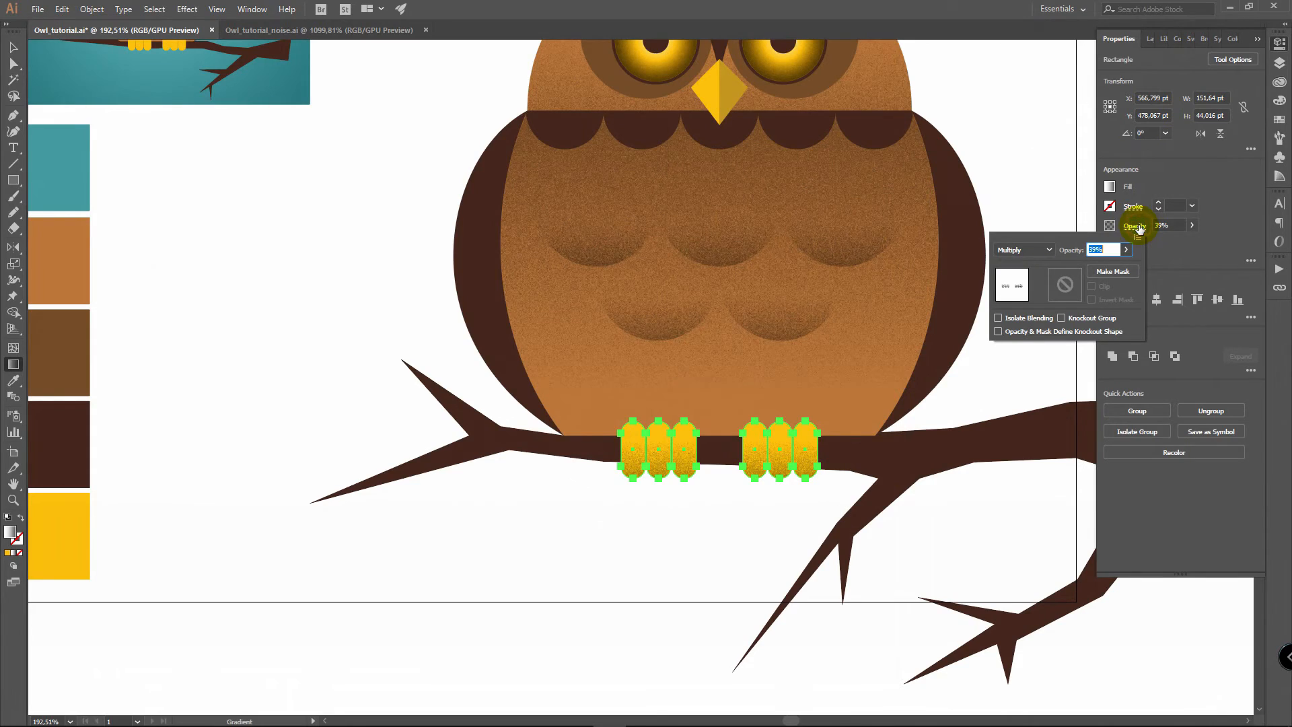
click(1127, 249)
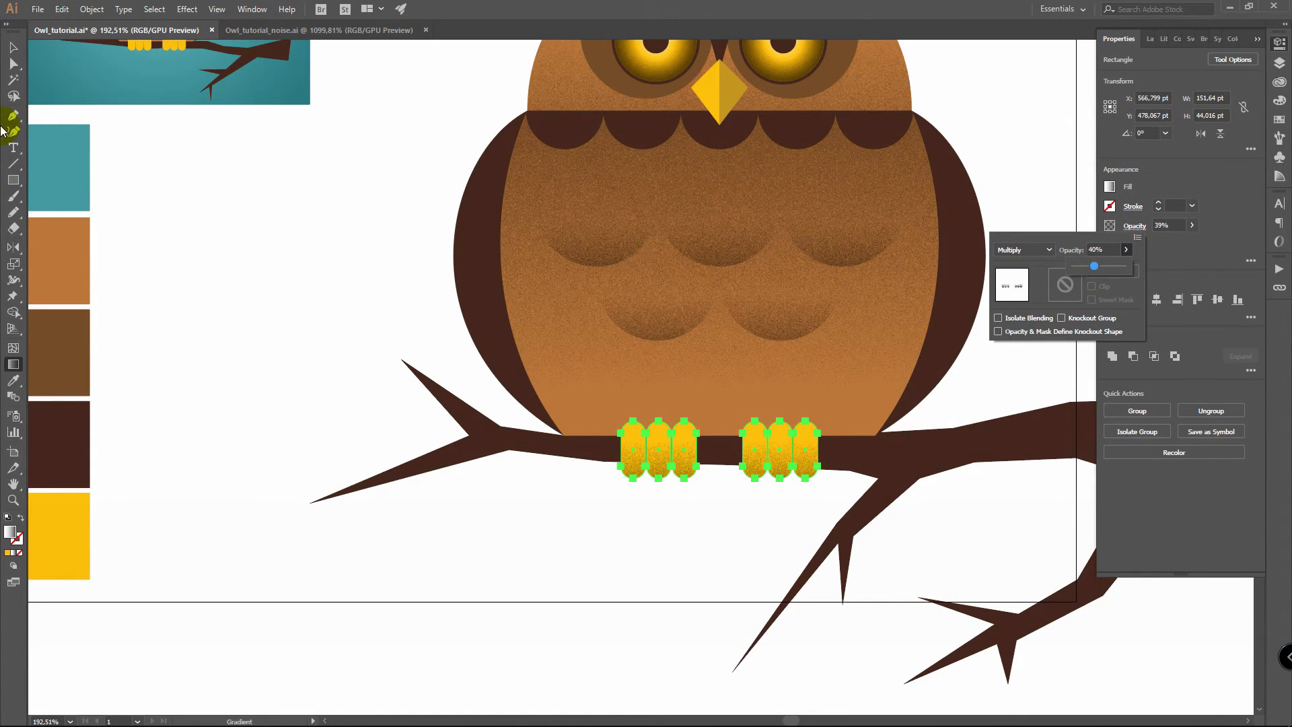
click(14, 47)
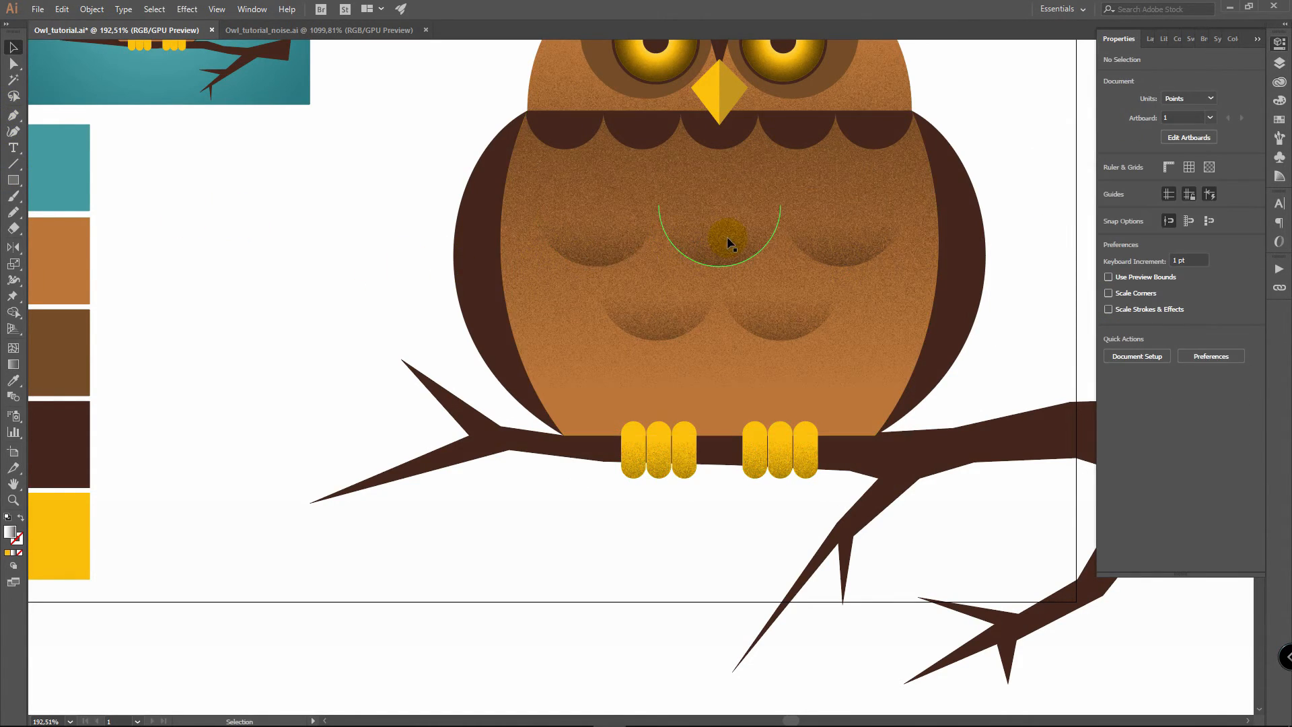
Step: Draw a square about 959 pt wide over the owl and branch, filled with the palette's teal
key(space)
drag(745, 243, 700, 337)
key(z)
drag(768, 305, 646, 330)
key(space)
drag(828, 294, 730, 323)
key(v)
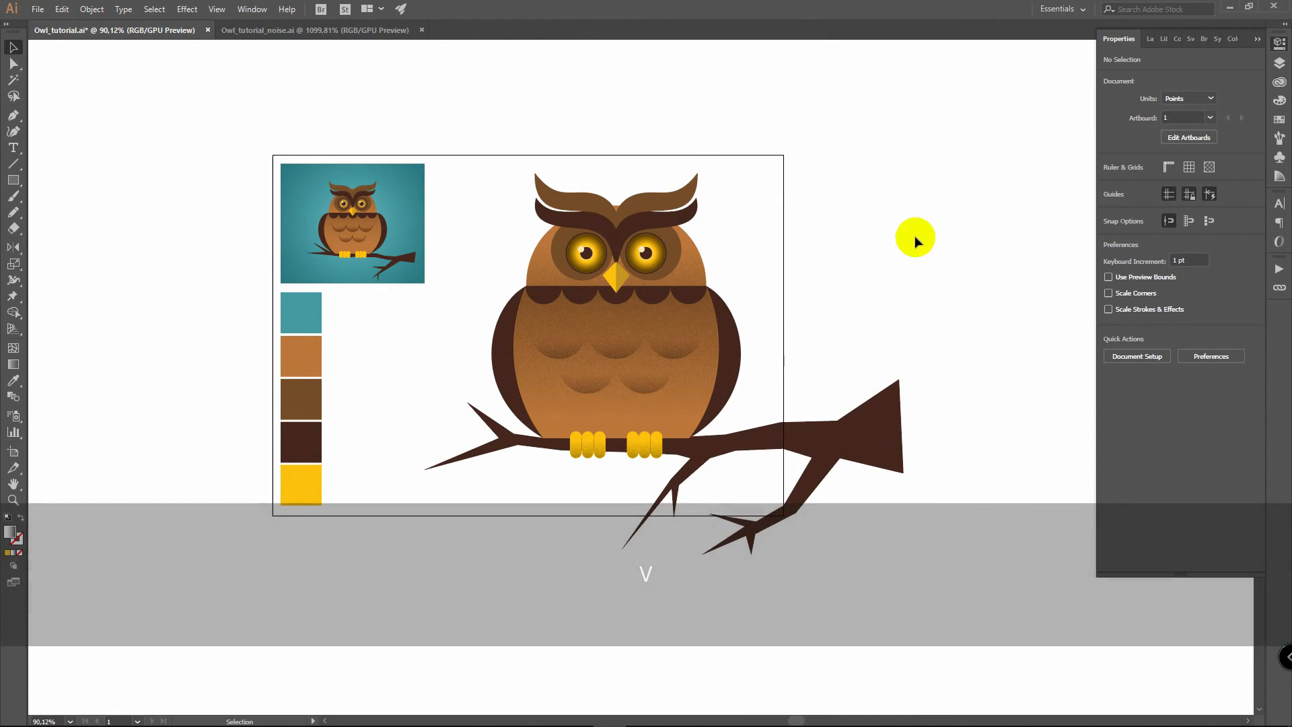
key(i)
click(311, 305)
key(m)
drag(1009, 106, 429, 589)
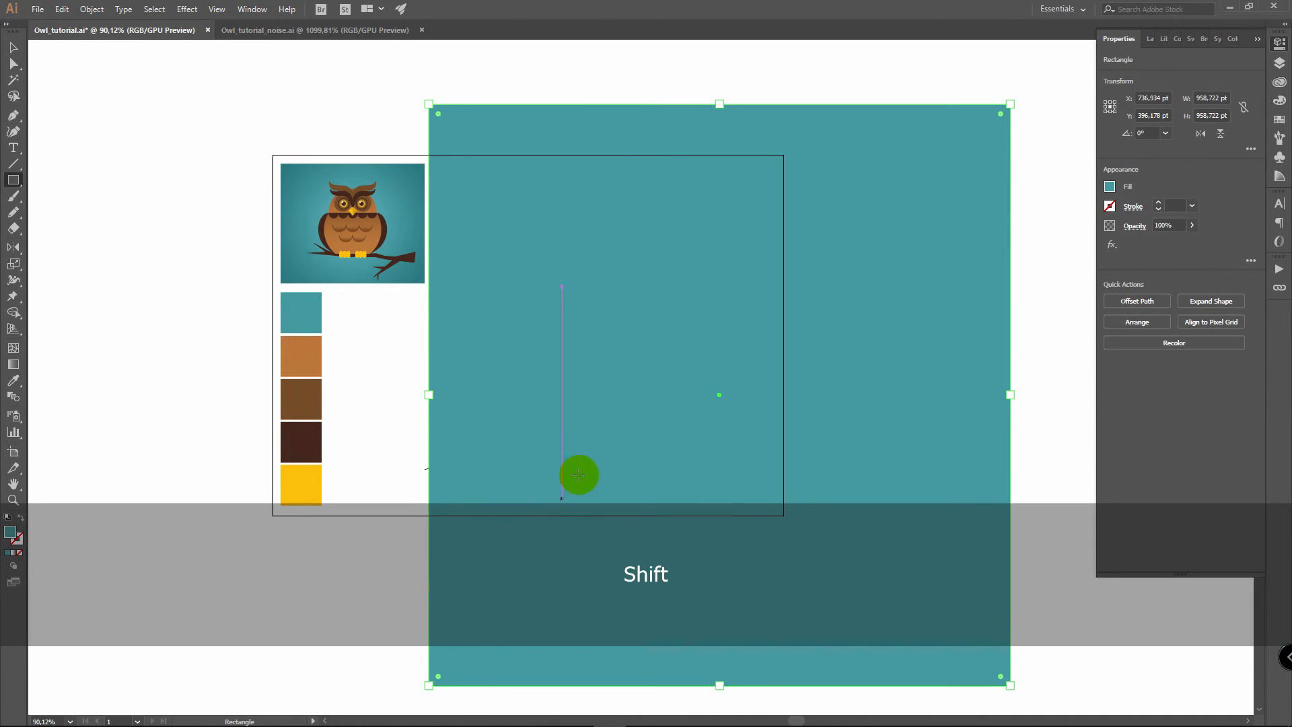
Step: Send the teal square to the back, behind the owl and branch
key(v)
right_click(895, 273)
mouse_move(991, 485)
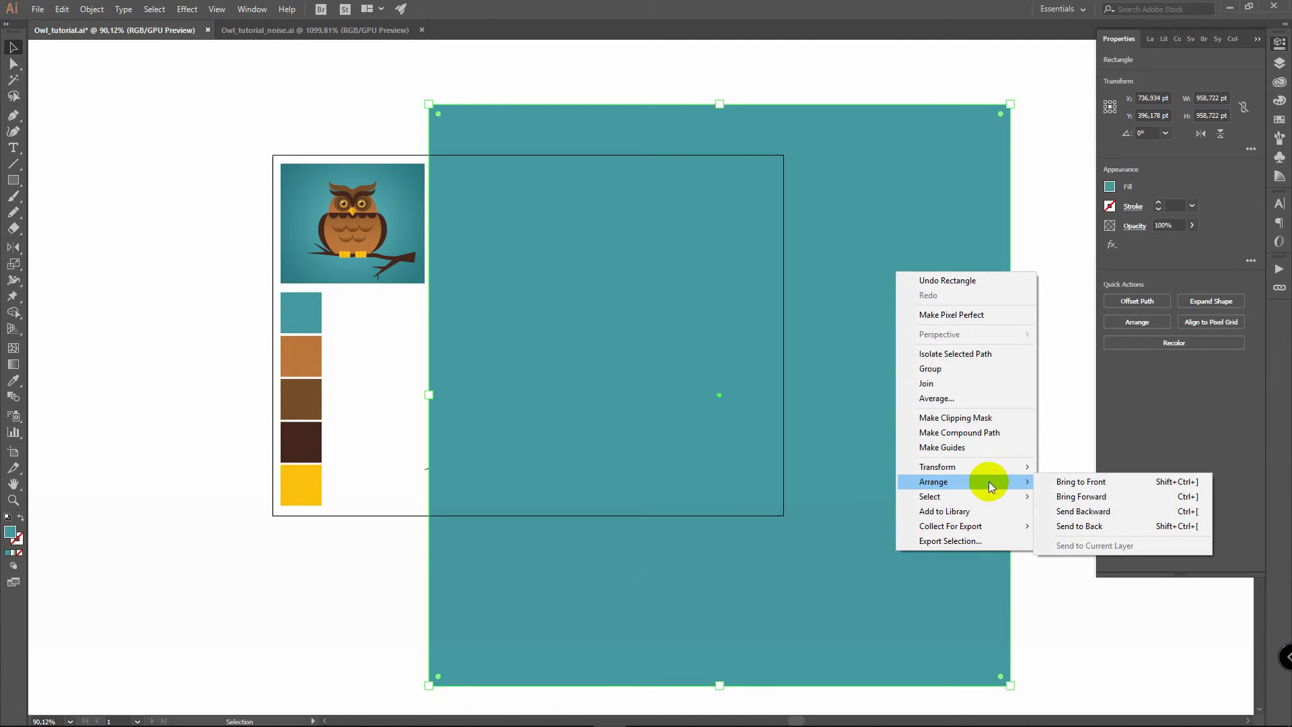
click(1080, 526)
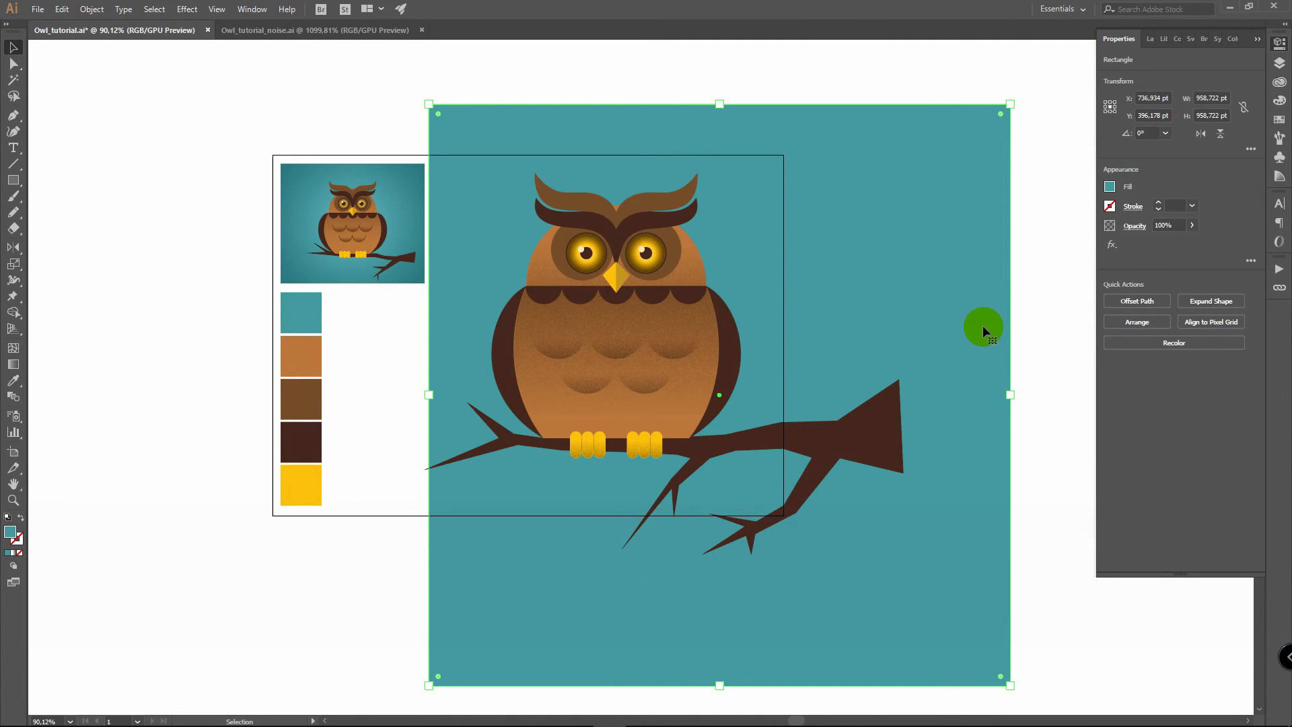
key(ctrl)
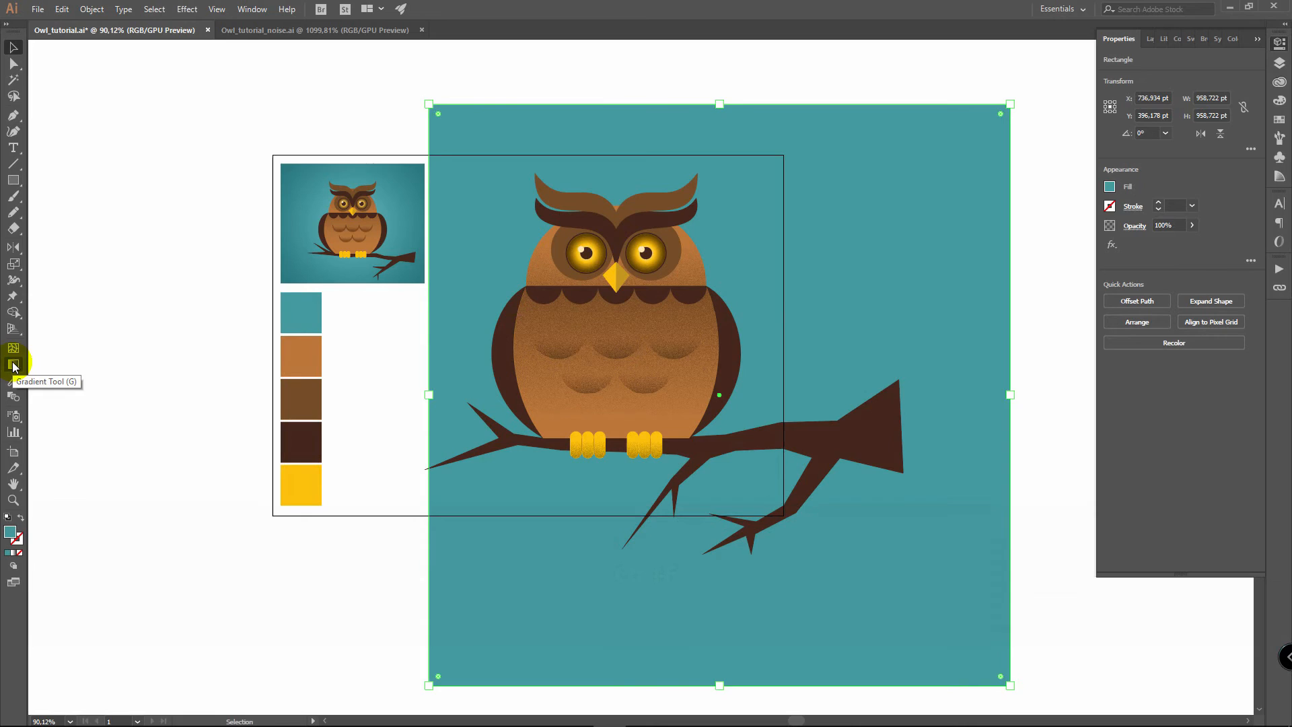
Step: Fill the background square with a white-to-black radial gradient and enlarge its circle beyond the square's sides
double_click(13, 364)
click(987, 373)
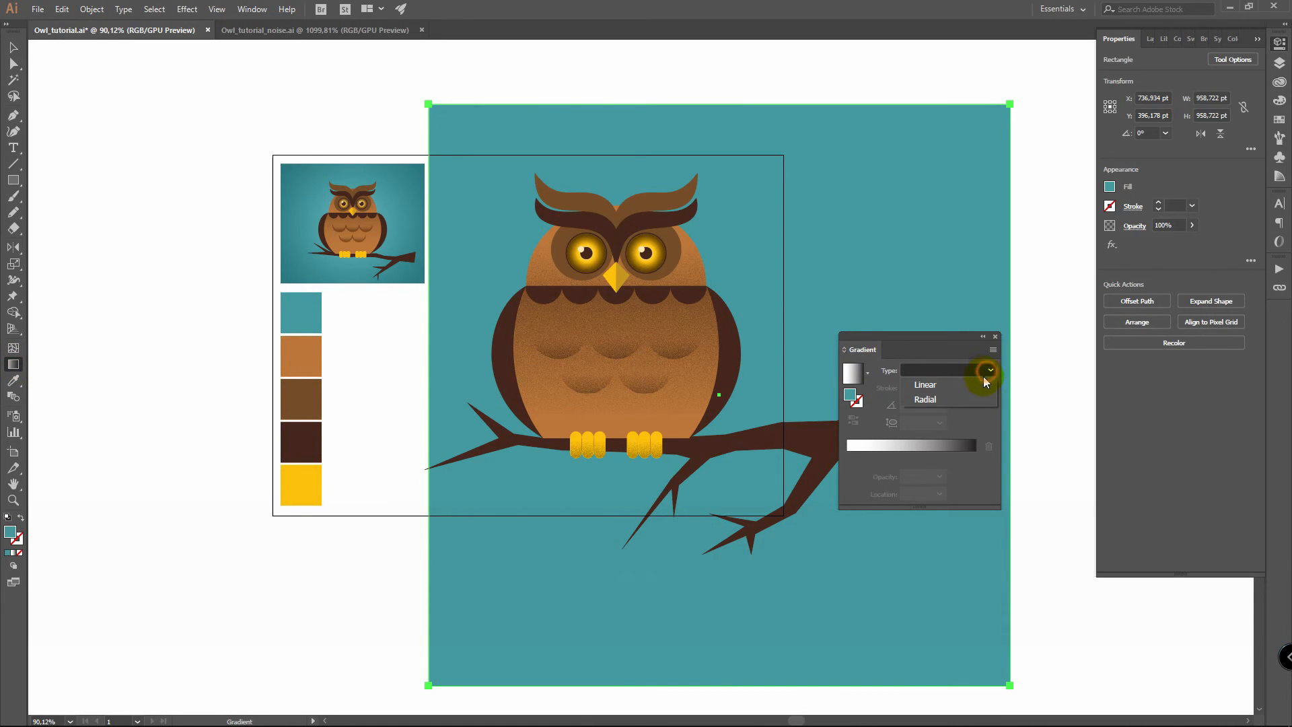
click(933, 399)
drag(861, 456, 841, 456)
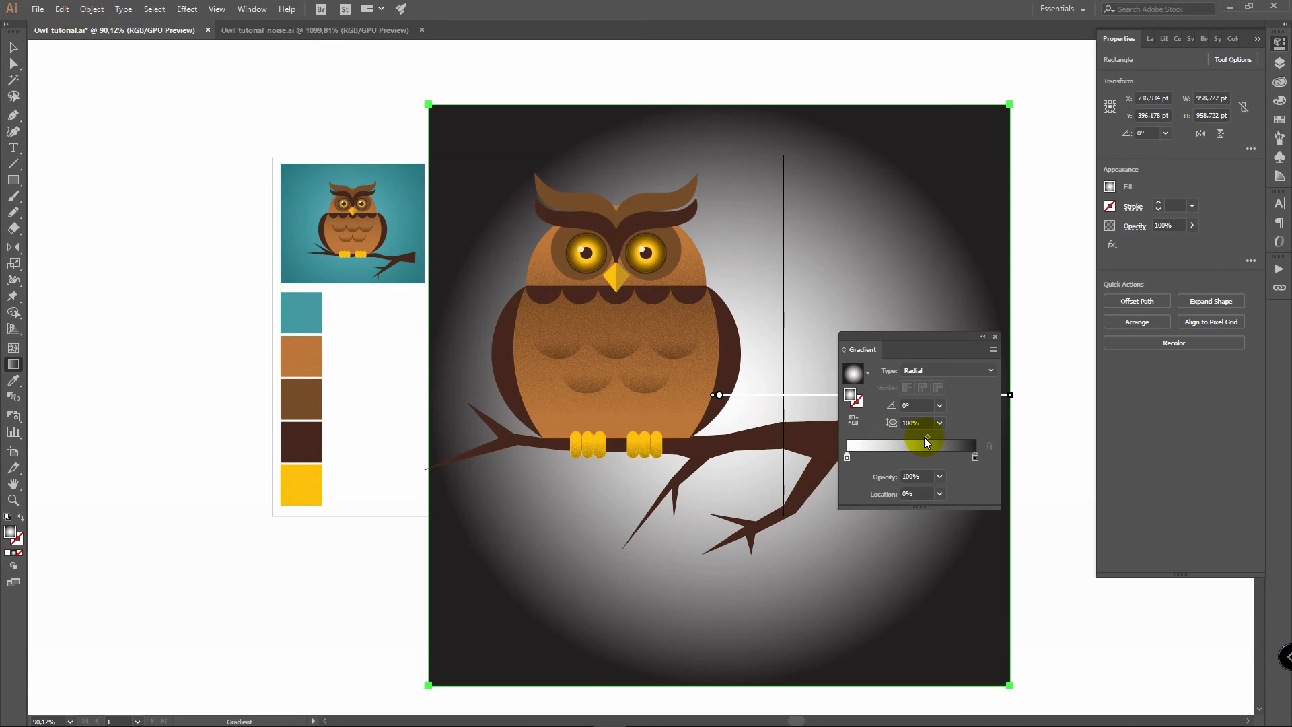
drag(927, 439, 923, 439)
key(ctrl+z)
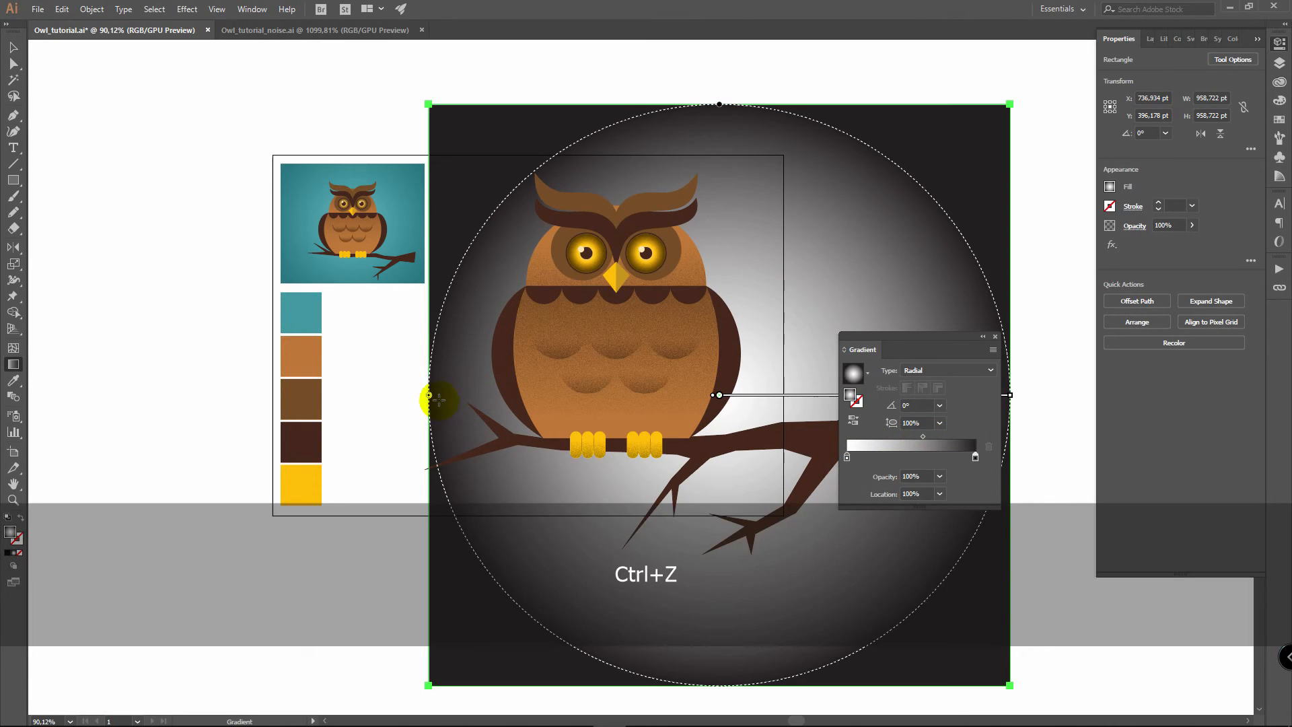
drag(428, 395, 376, 397)
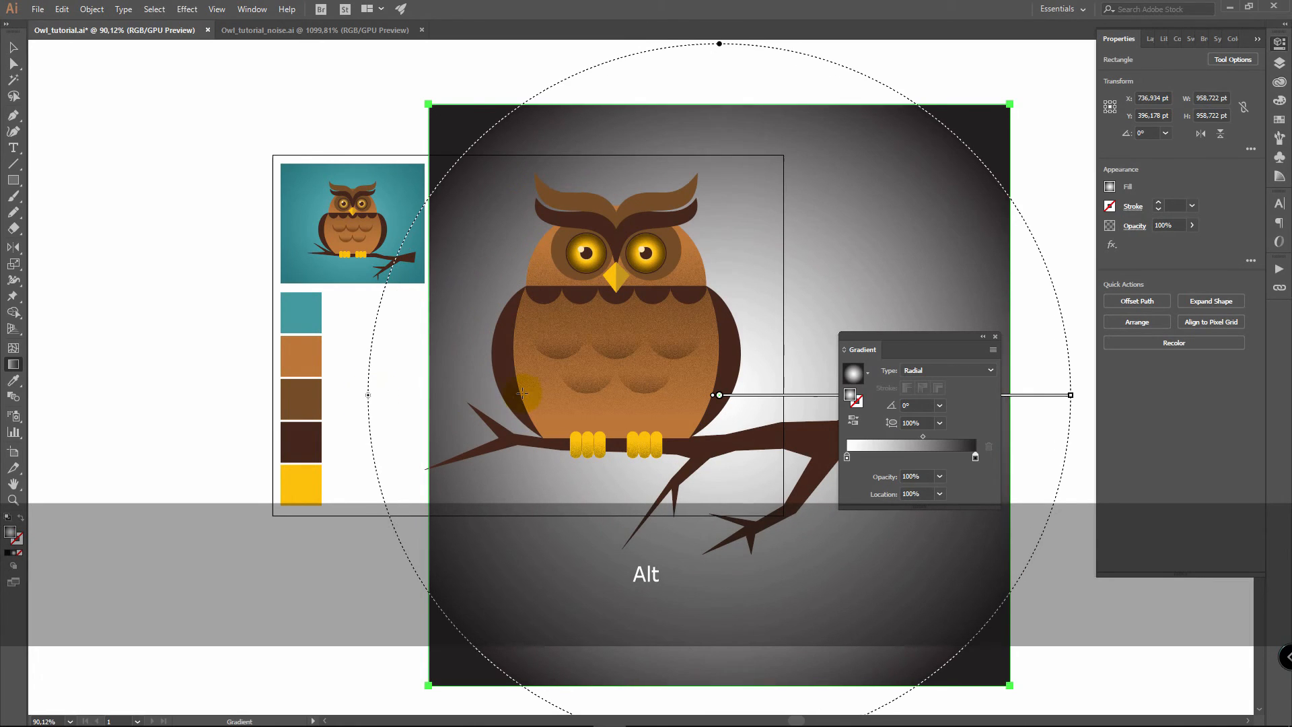
key(v)
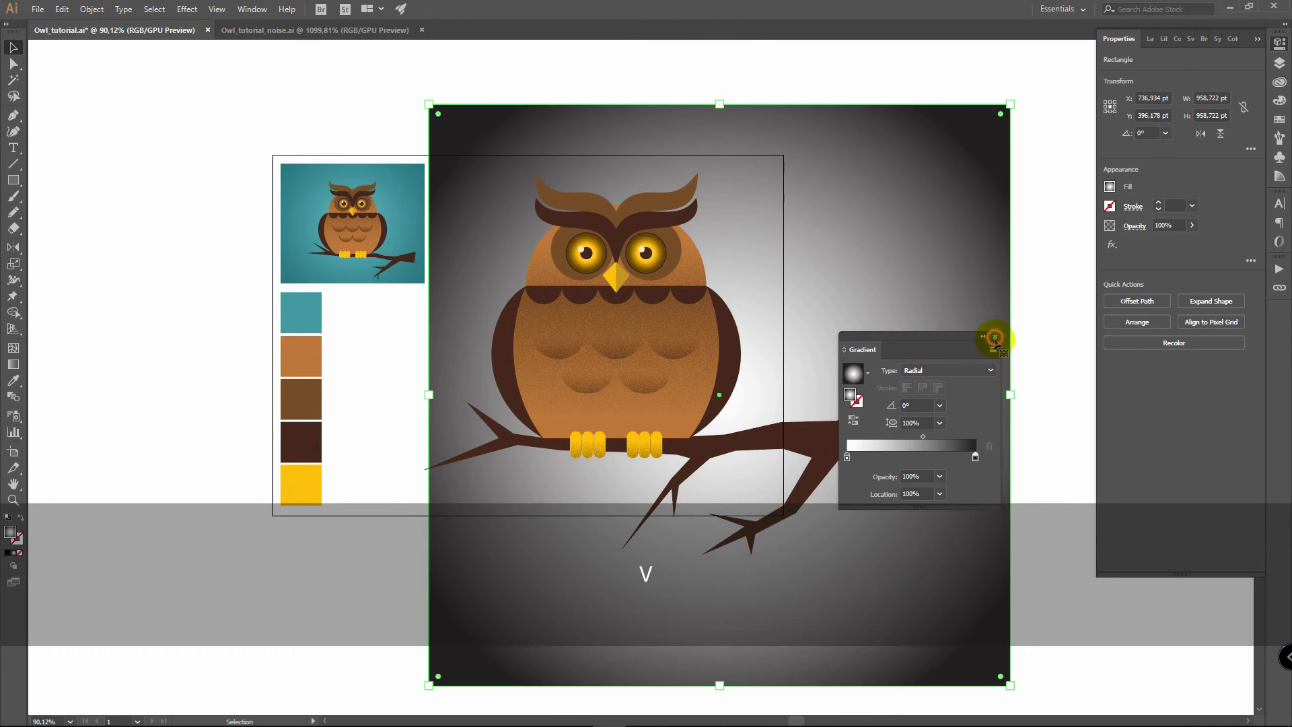
click(995, 336)
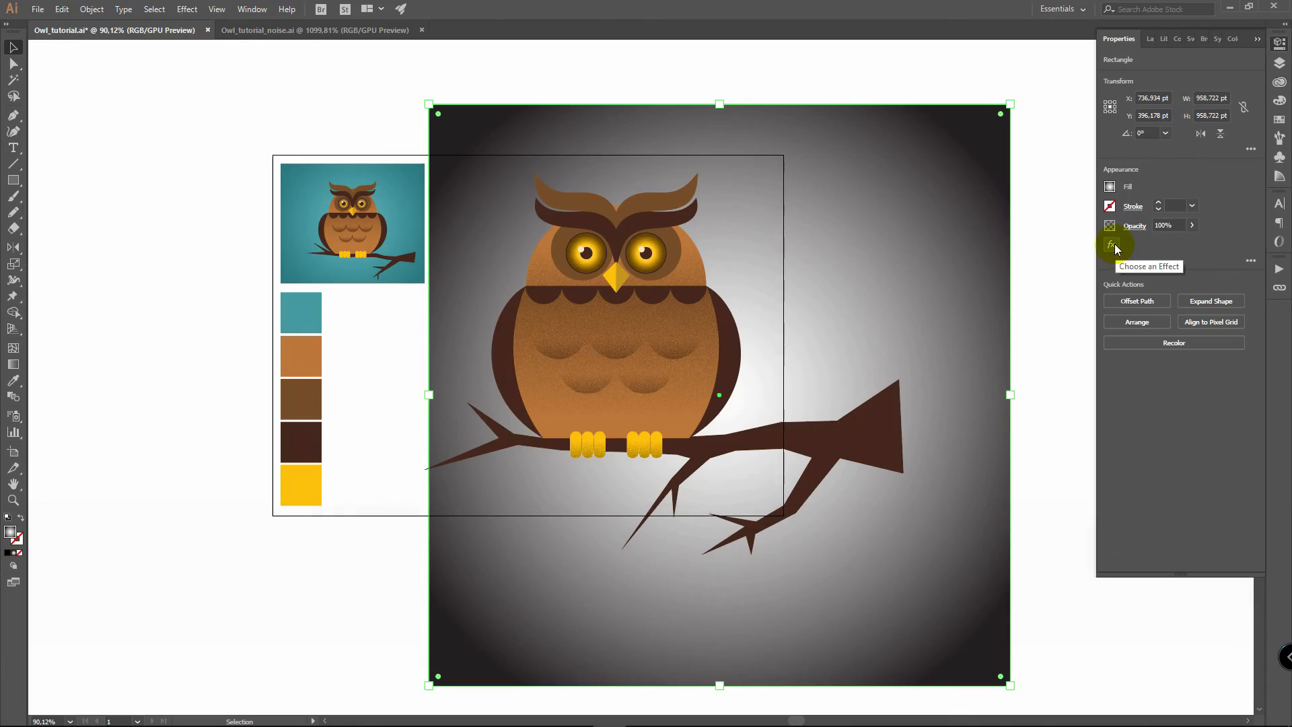
Step: Apply the Grain texture effect to the gradient background square with intensity 45, contrast 12 and the Stippled grain type
click(1113, 246)
mouse_move(1152, 563)
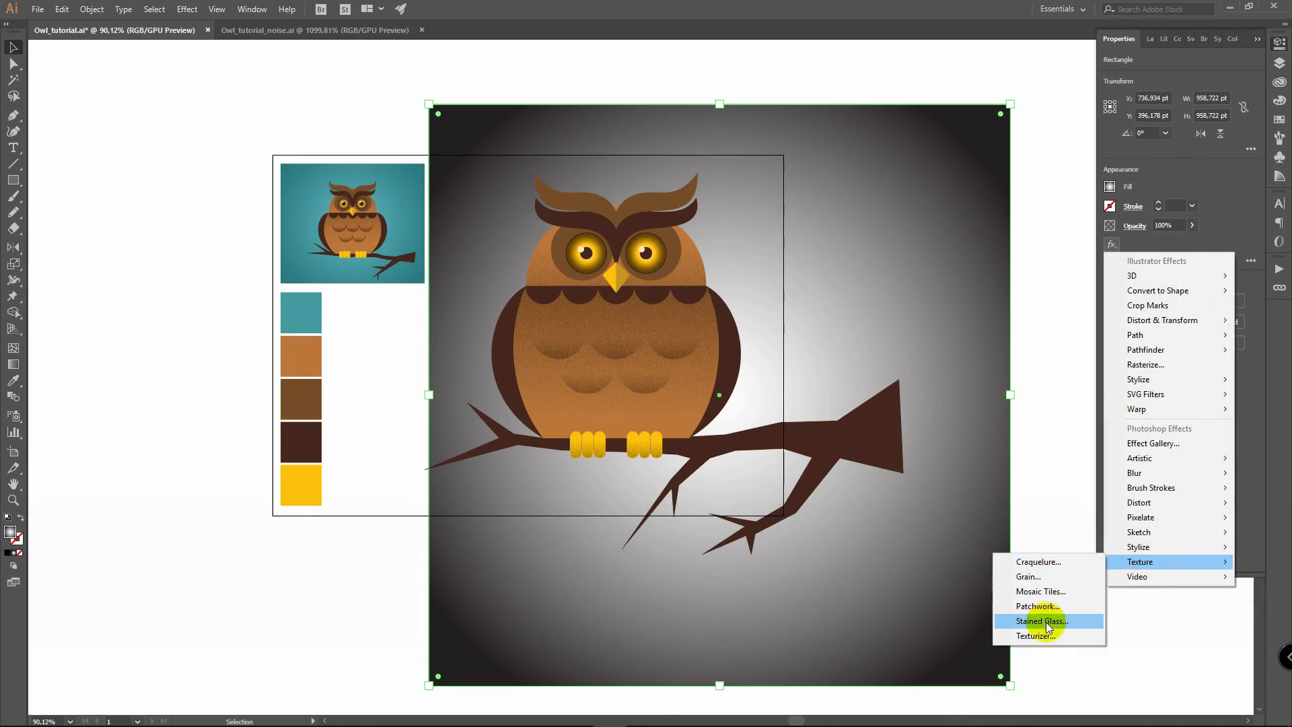
click(1029, 577)
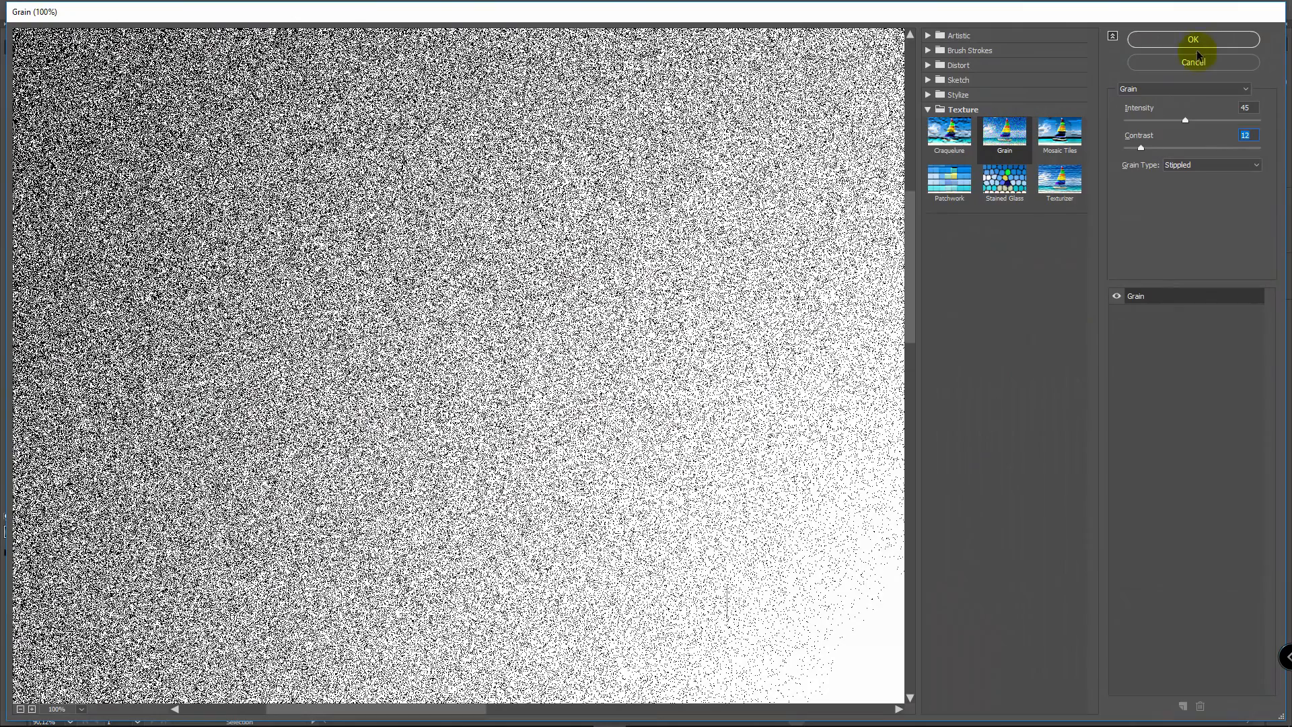
click(1195, 43)
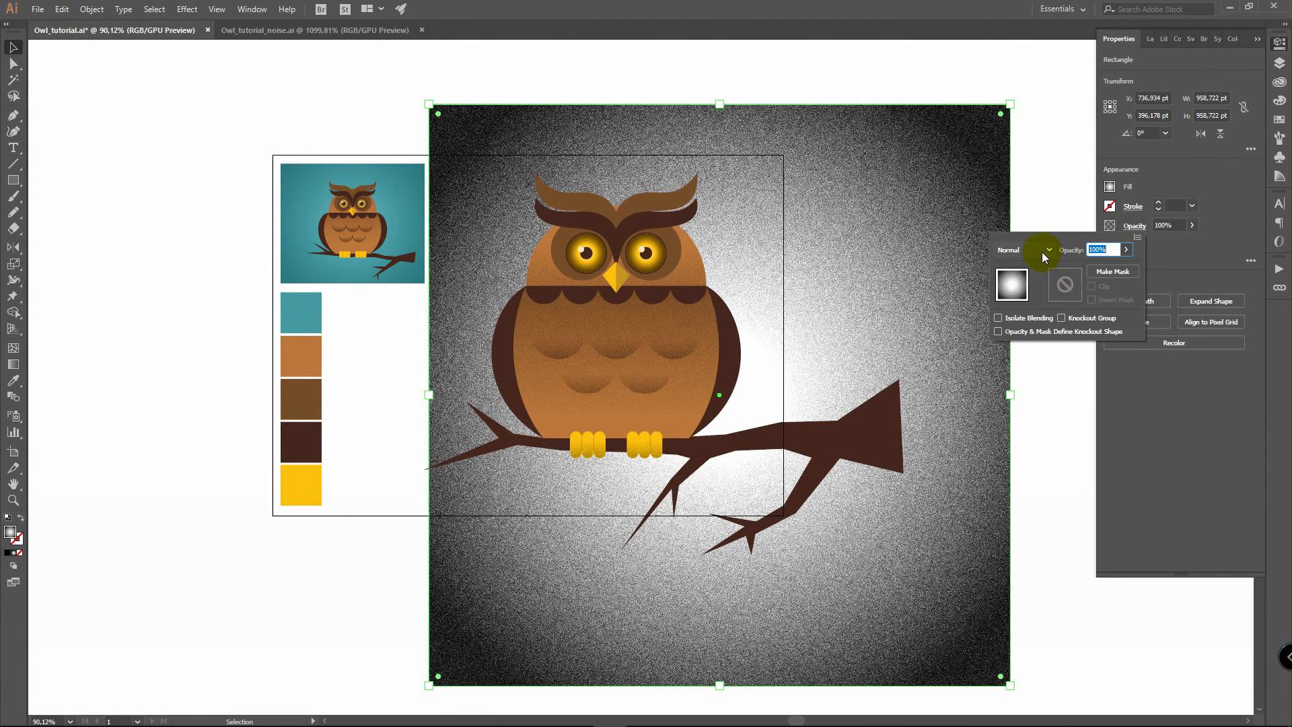
Step: Set the grainy square's blending mode to Multiply and its opacity to 41%, and deselect it
click(1041, 252)
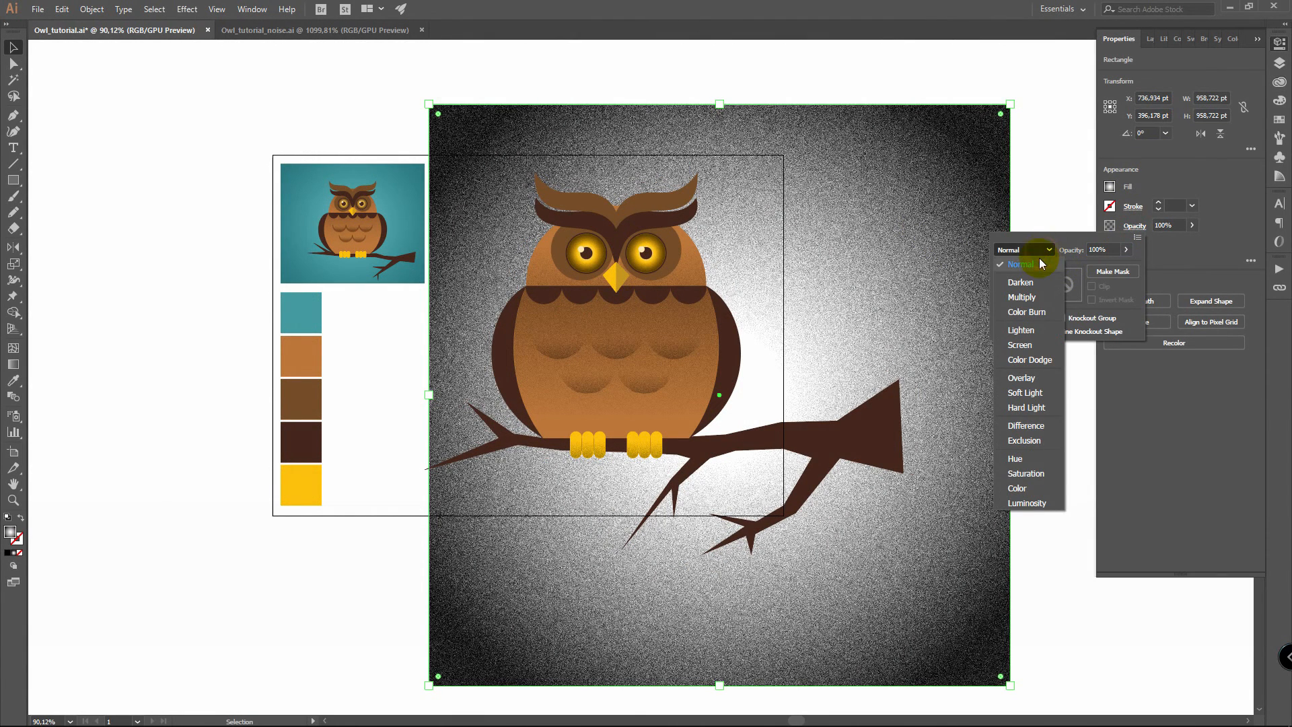
click(1023, 296)
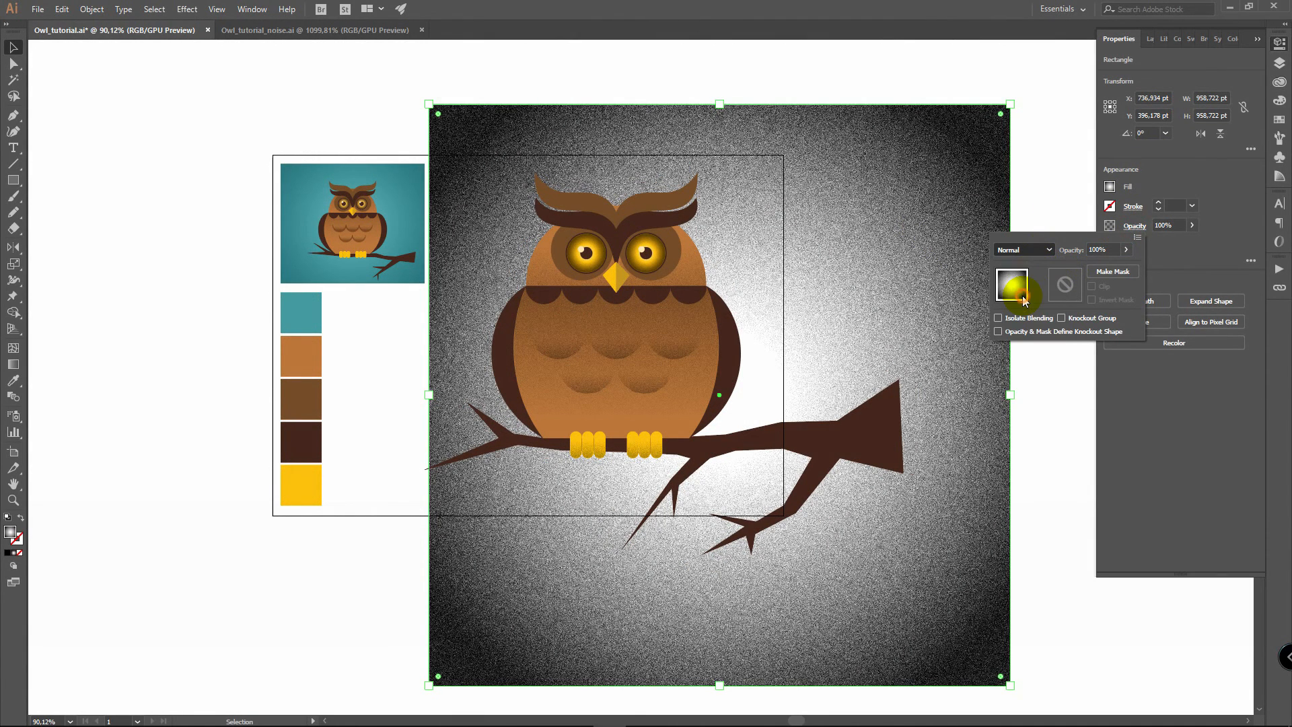
click(1128, 252)
drag(1125, 267, 1096, 268)
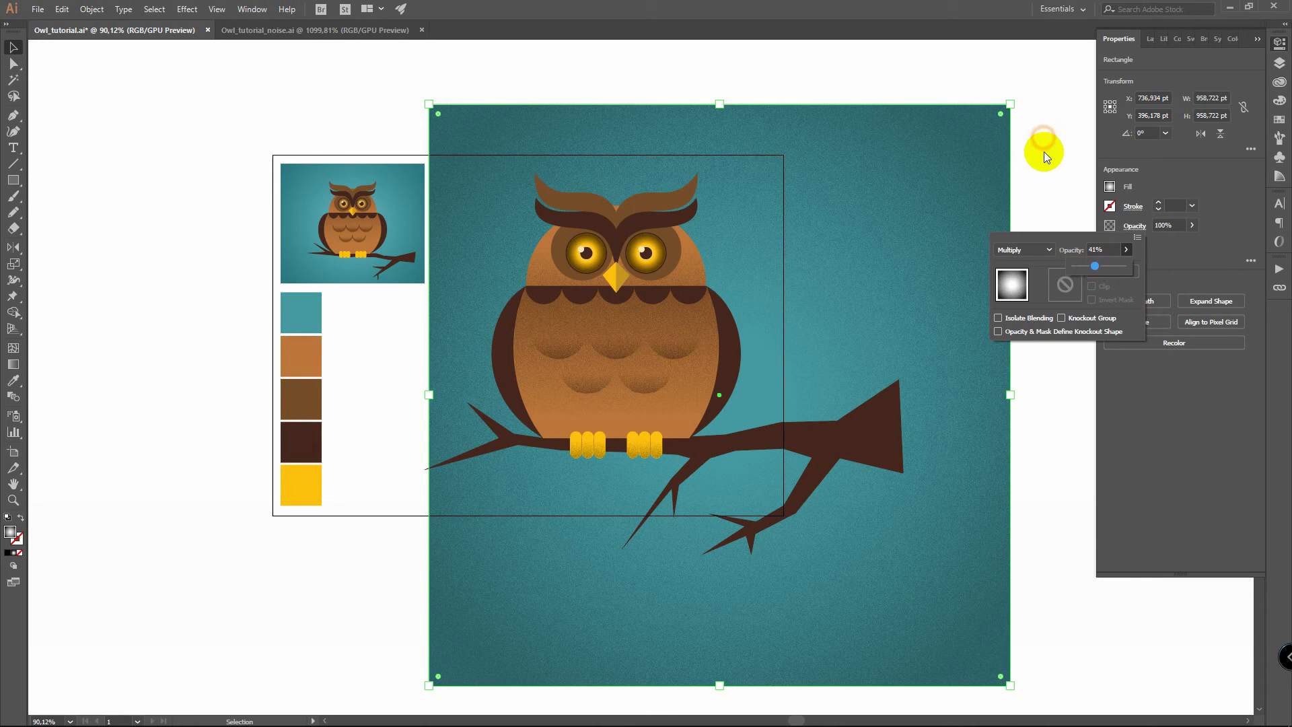
click(1047, 179)
click(1039, 185)
Step: Group all owl and branch parts without the background squares, and move the group right and slightly down to centre it on the teal background
key(space)
drag(1045, 181, 1008, 172)
key(v)
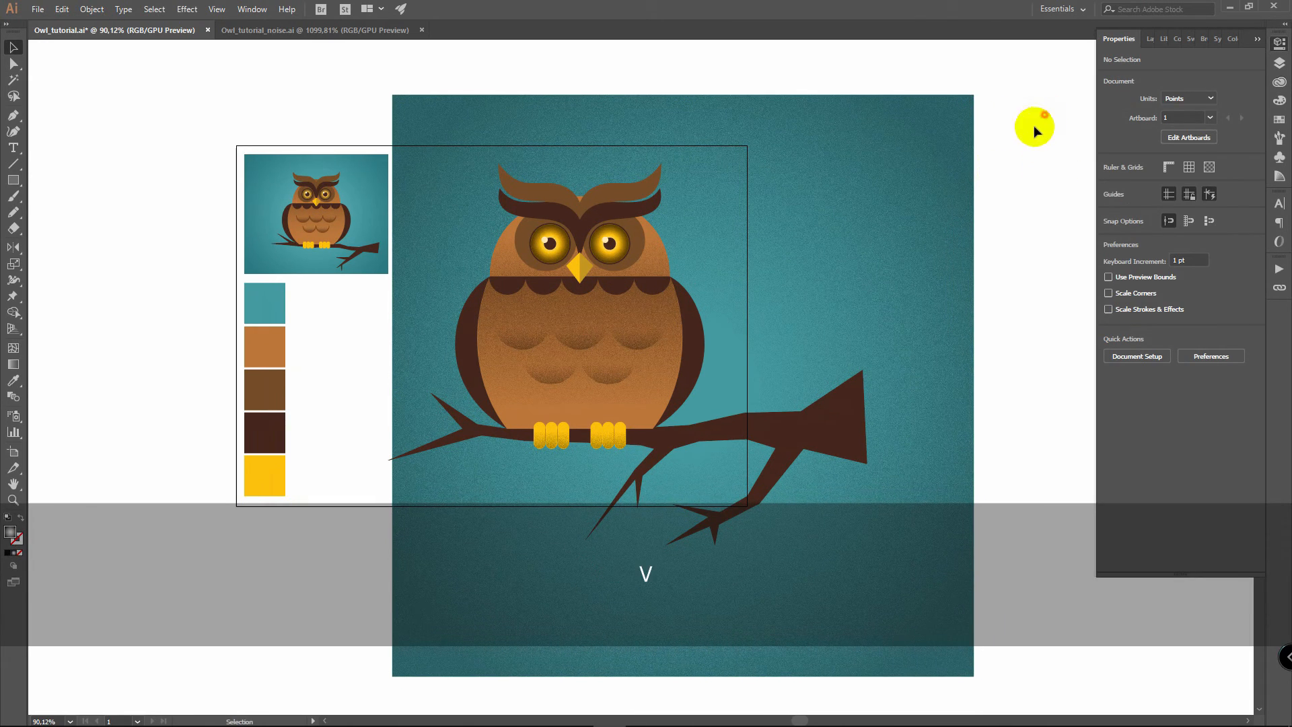
click(407, 566)
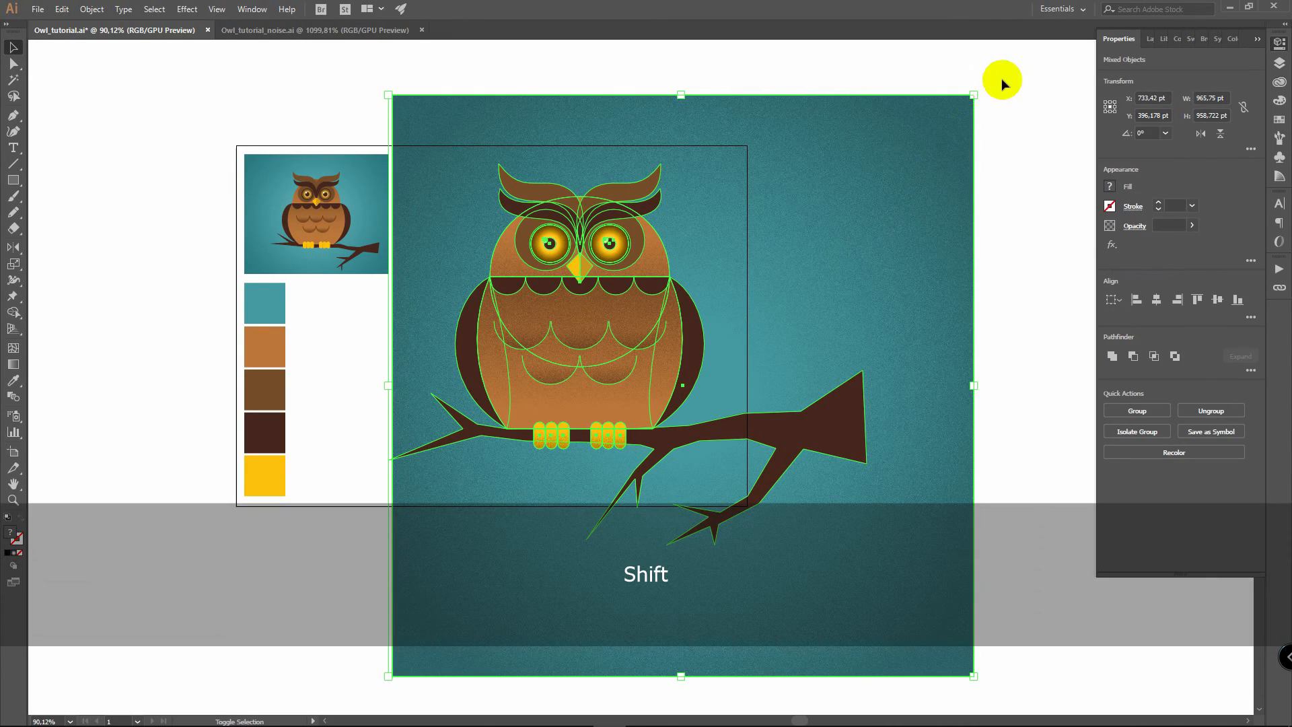
shift+click(923, 213)
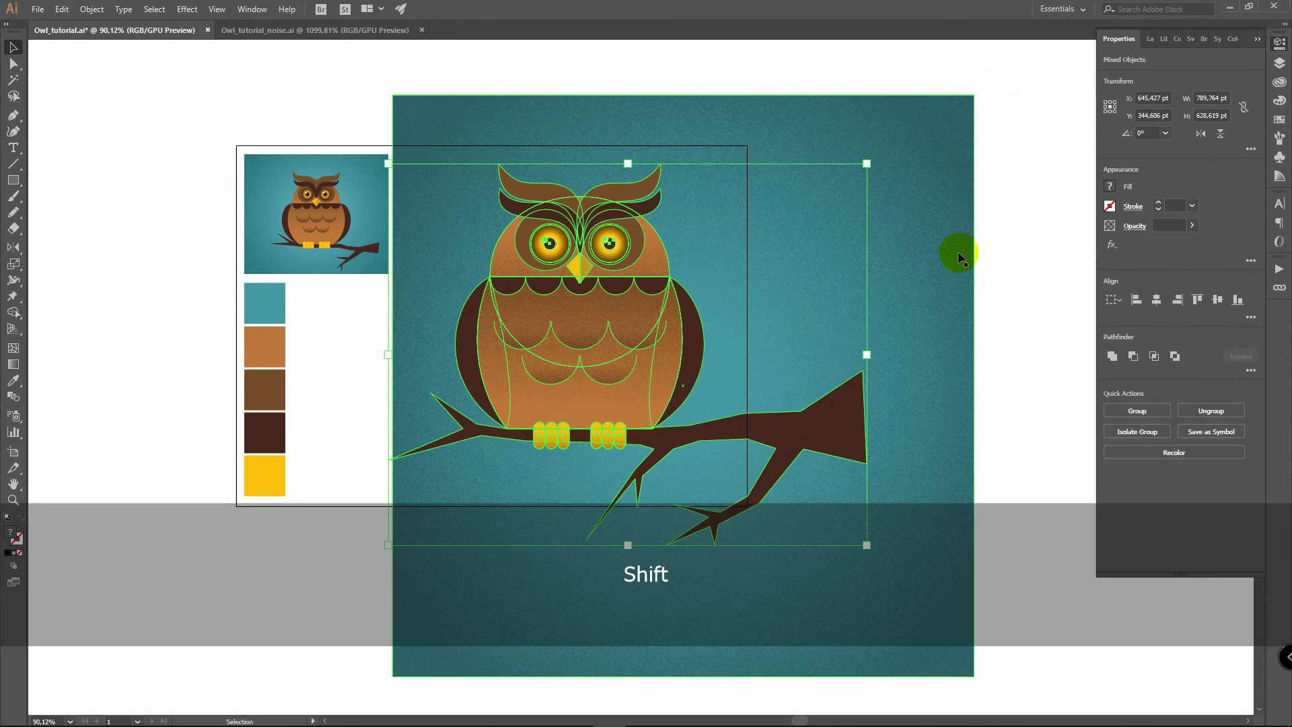
key(ctrl+g)
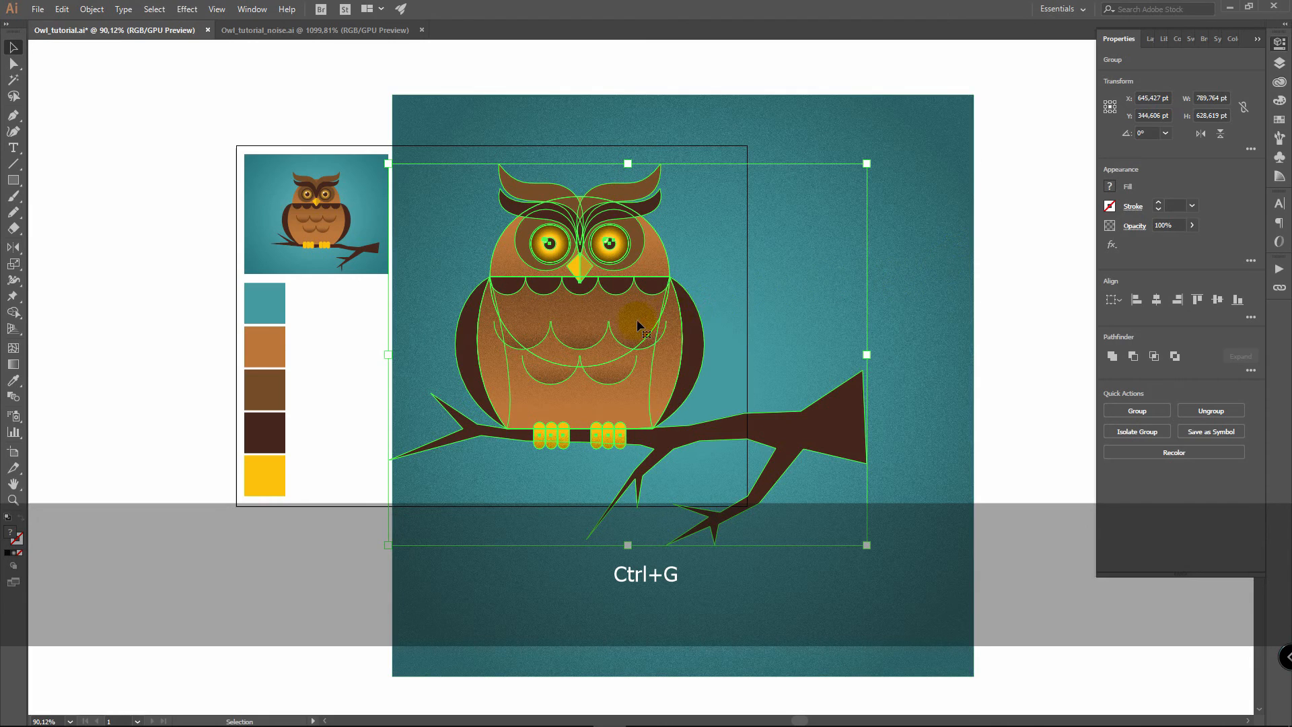
drag(667, 313, 760, 329)
click(1025, 268)
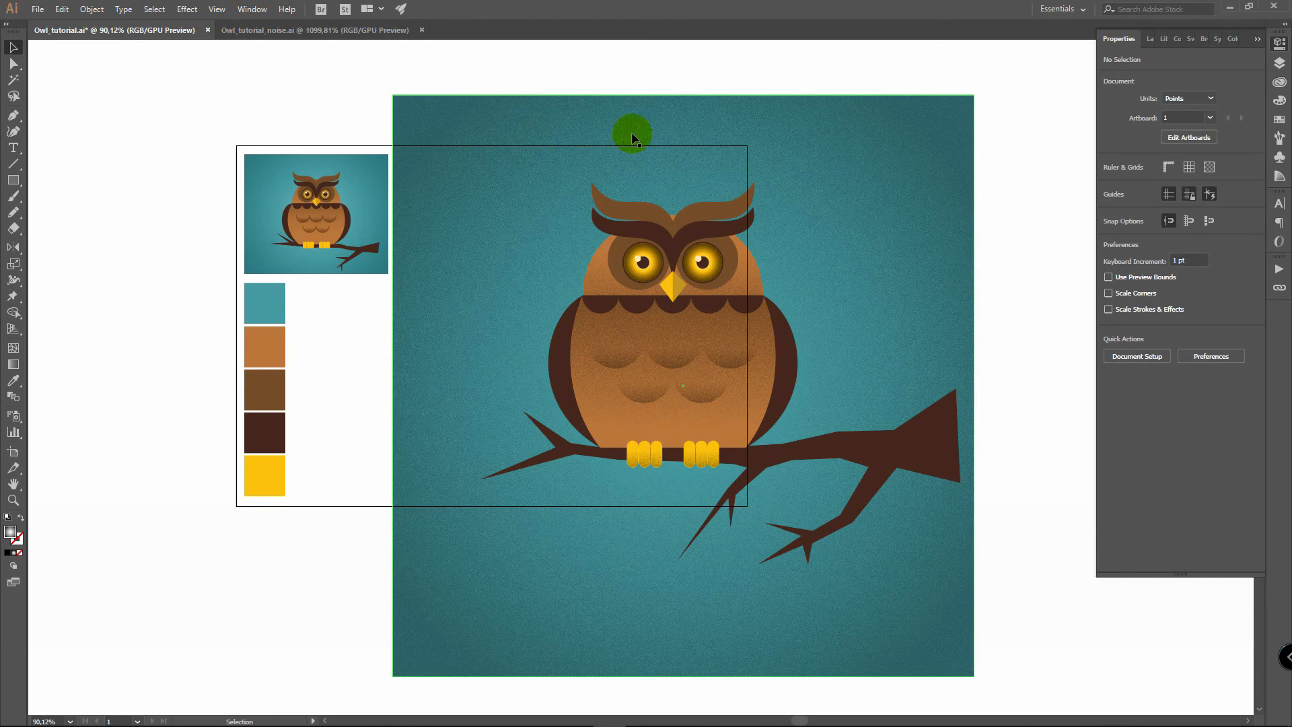
Step: Hide the artboard outlines to view the finished owl illustration without the frame
click(215, 9)
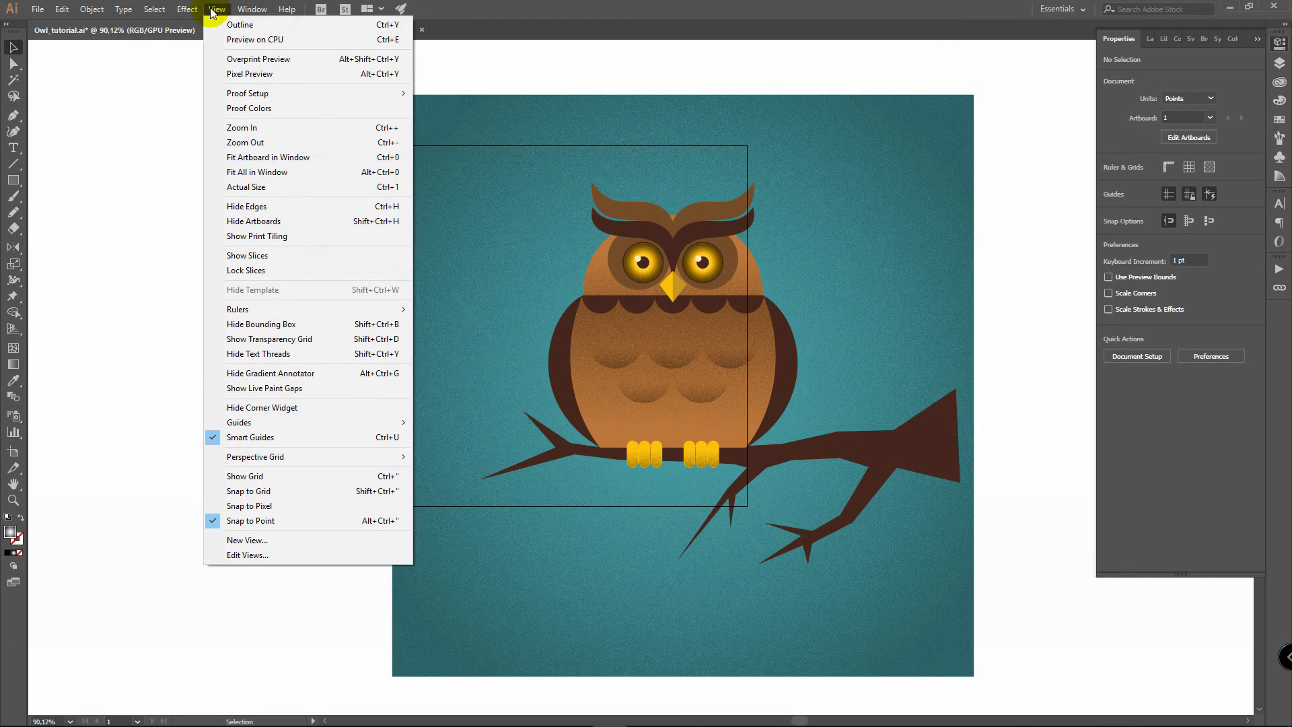
click(263, 224)
key(z)
drag(773, 319, 846, 304)
key(v)
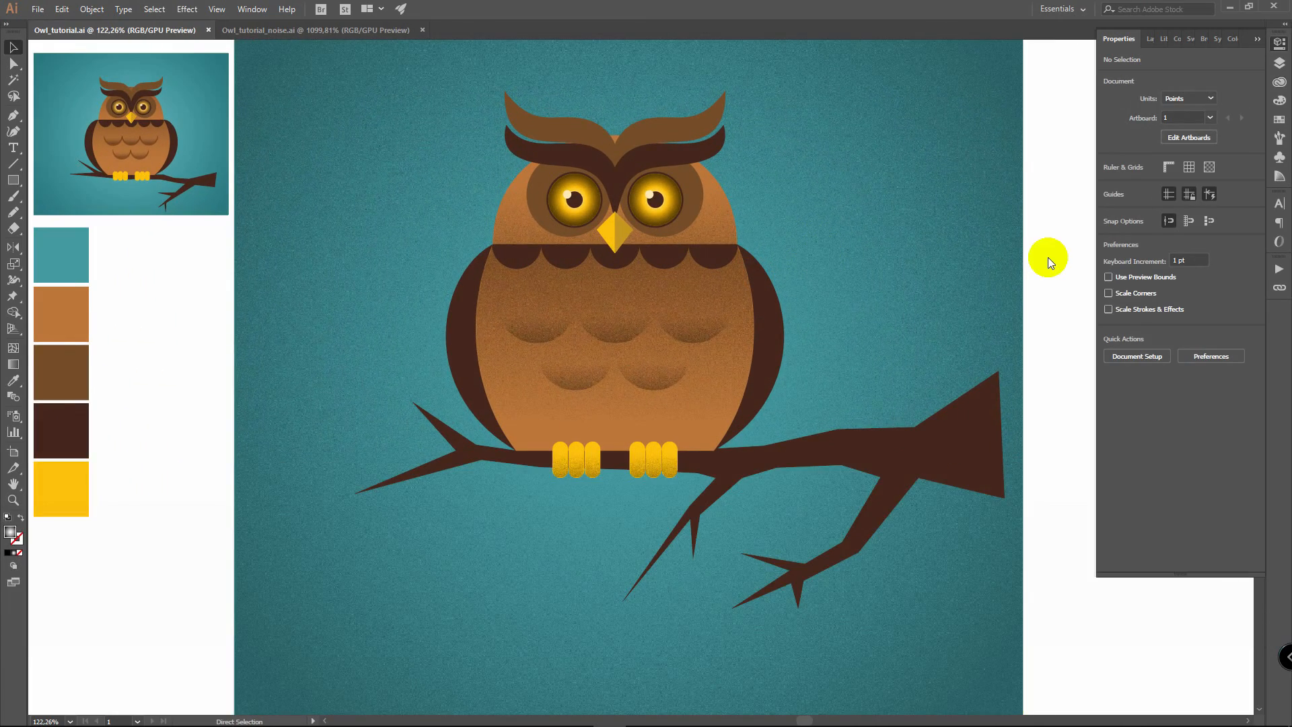